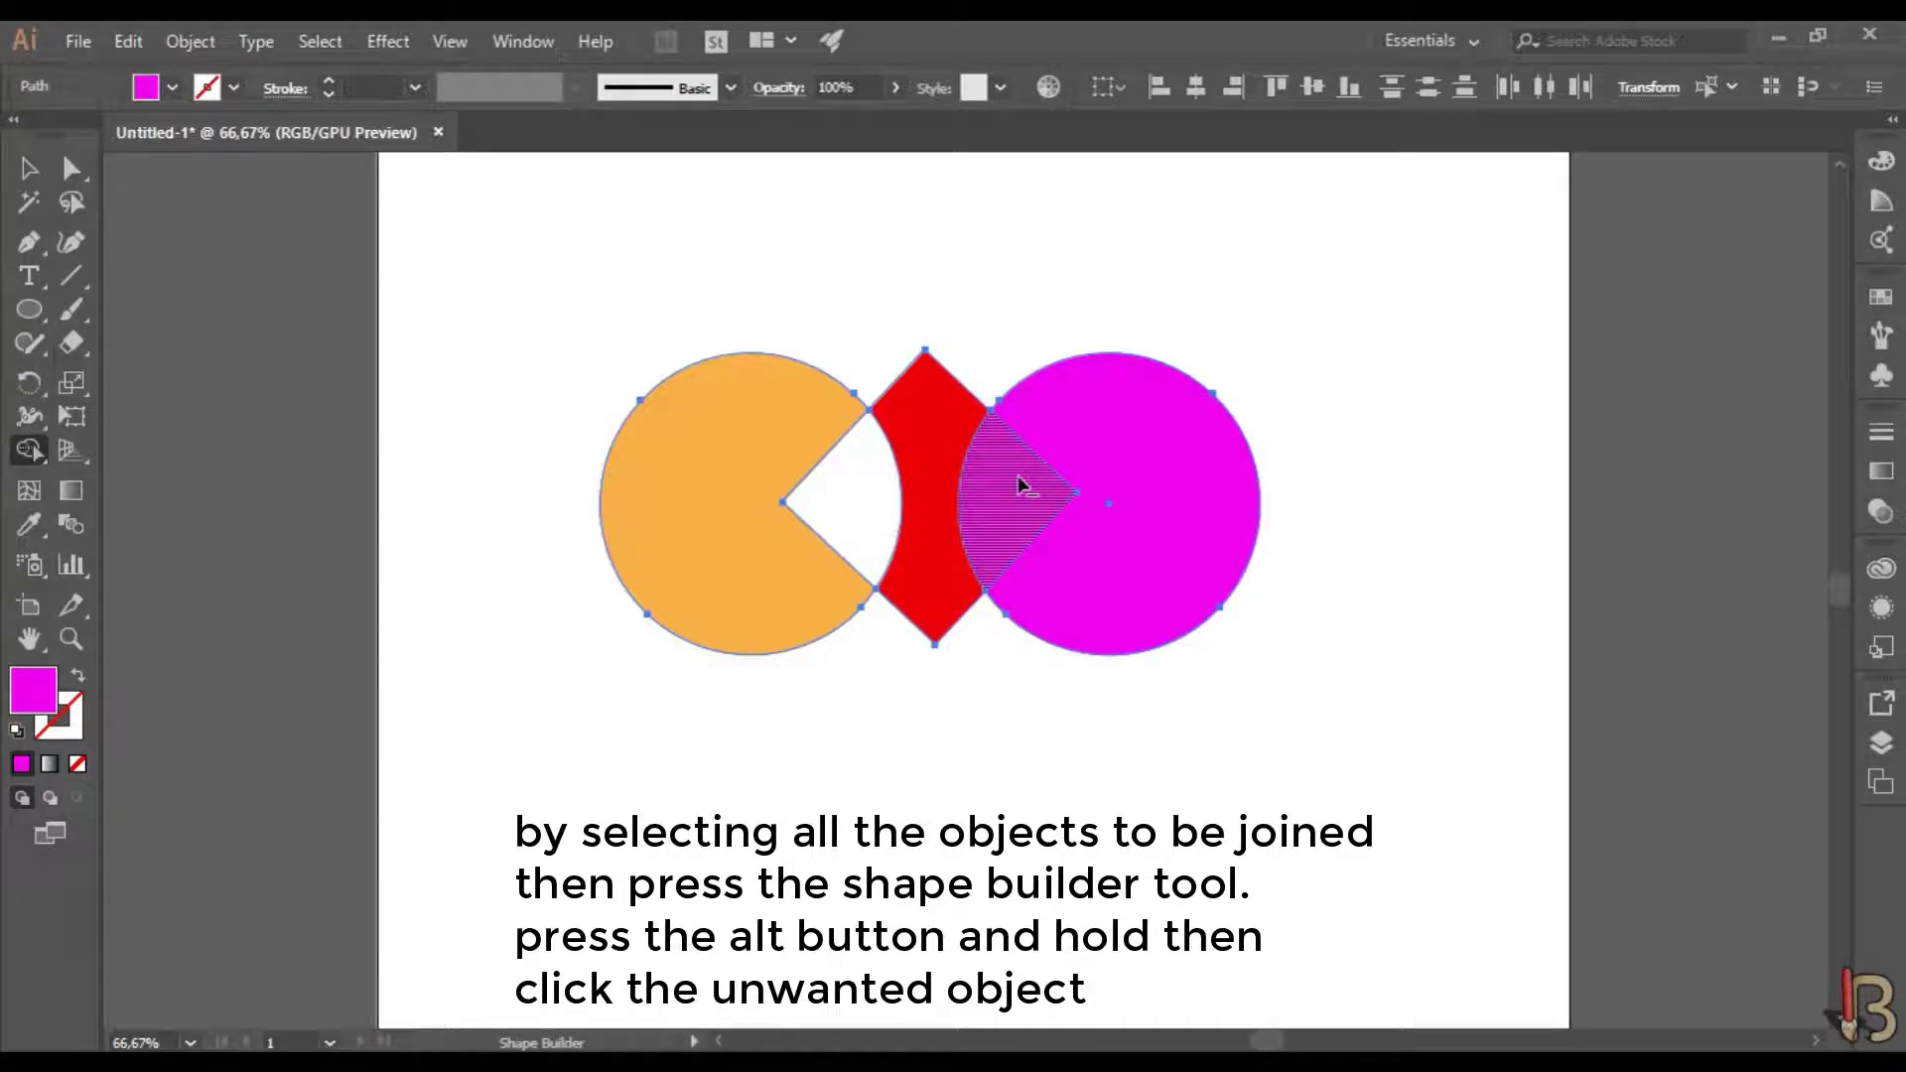
- Remove the overlap between the red diamond and the magenta circle with the Shape Builder tool
{"action": "left_click", "coordinate": [1021, 484], "text": "alt"}
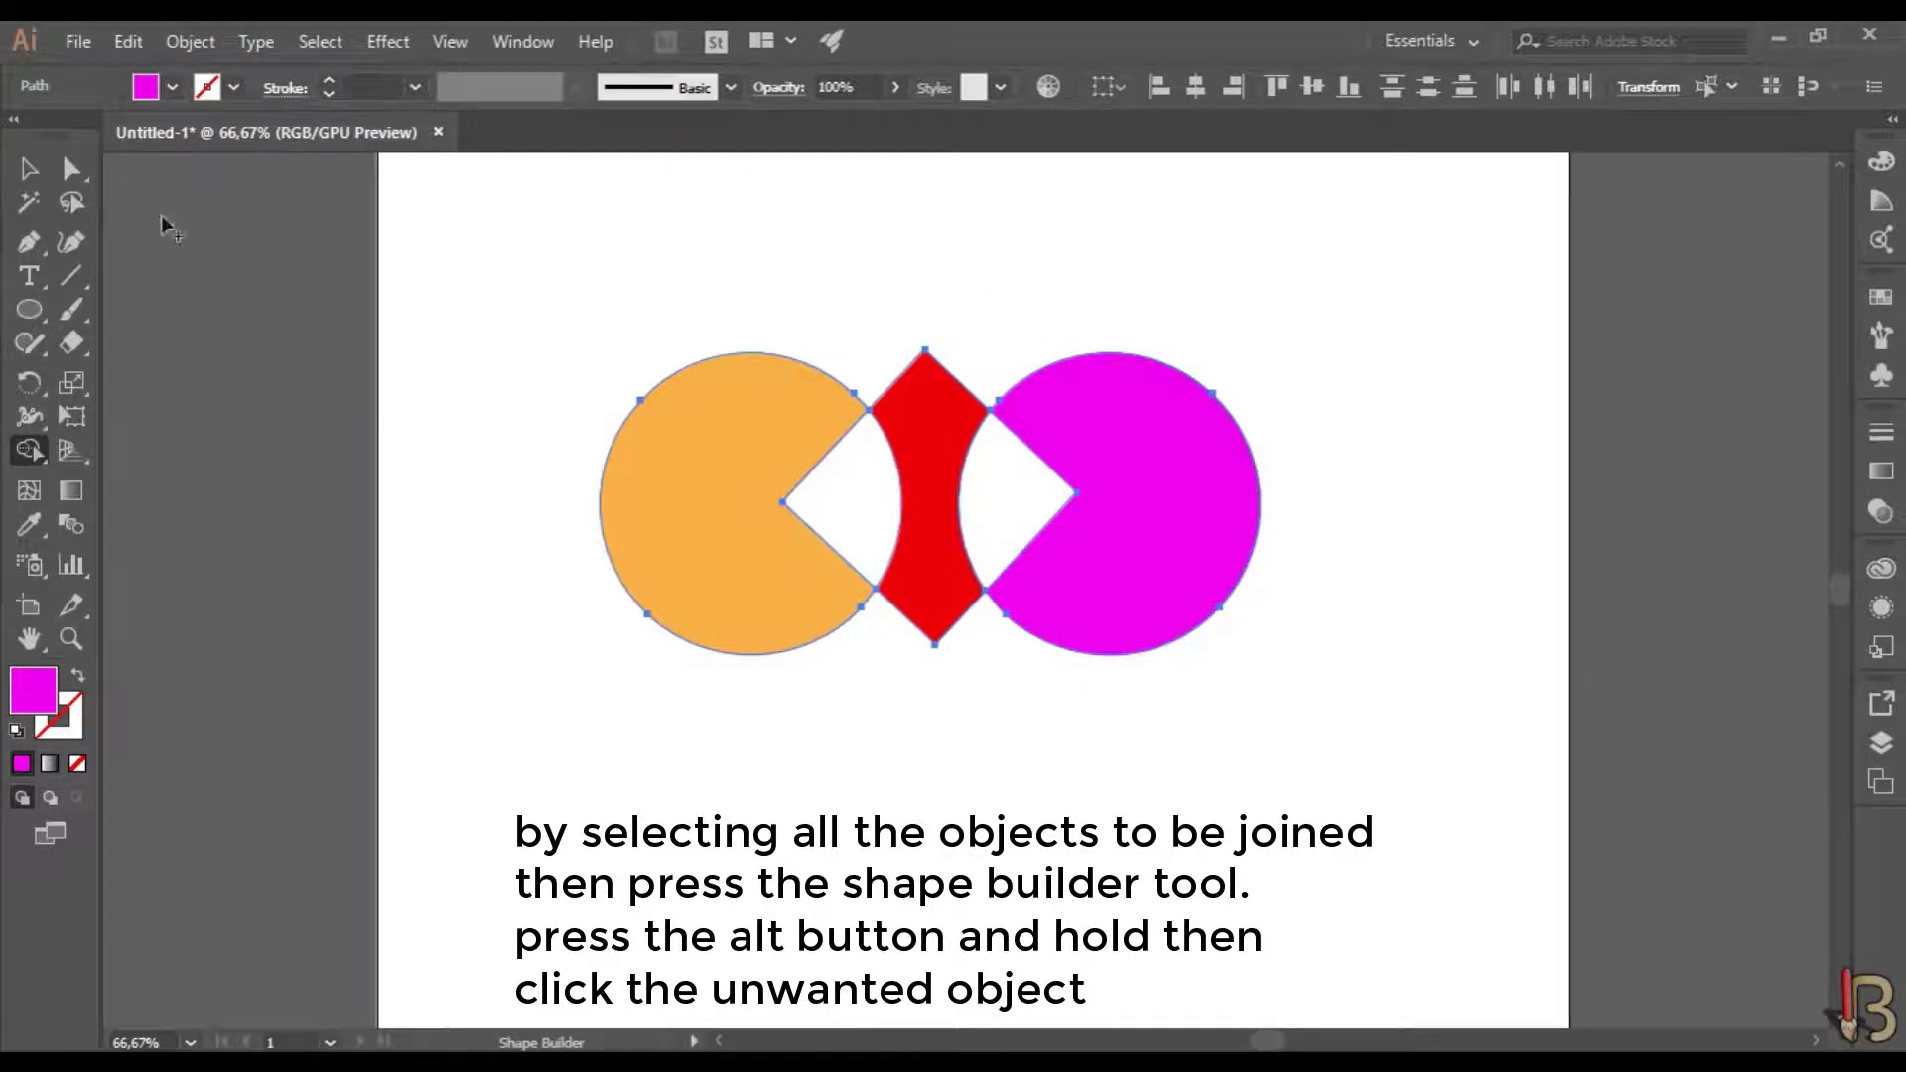
{"action": "left_click", "coordinate": [29, 170]}
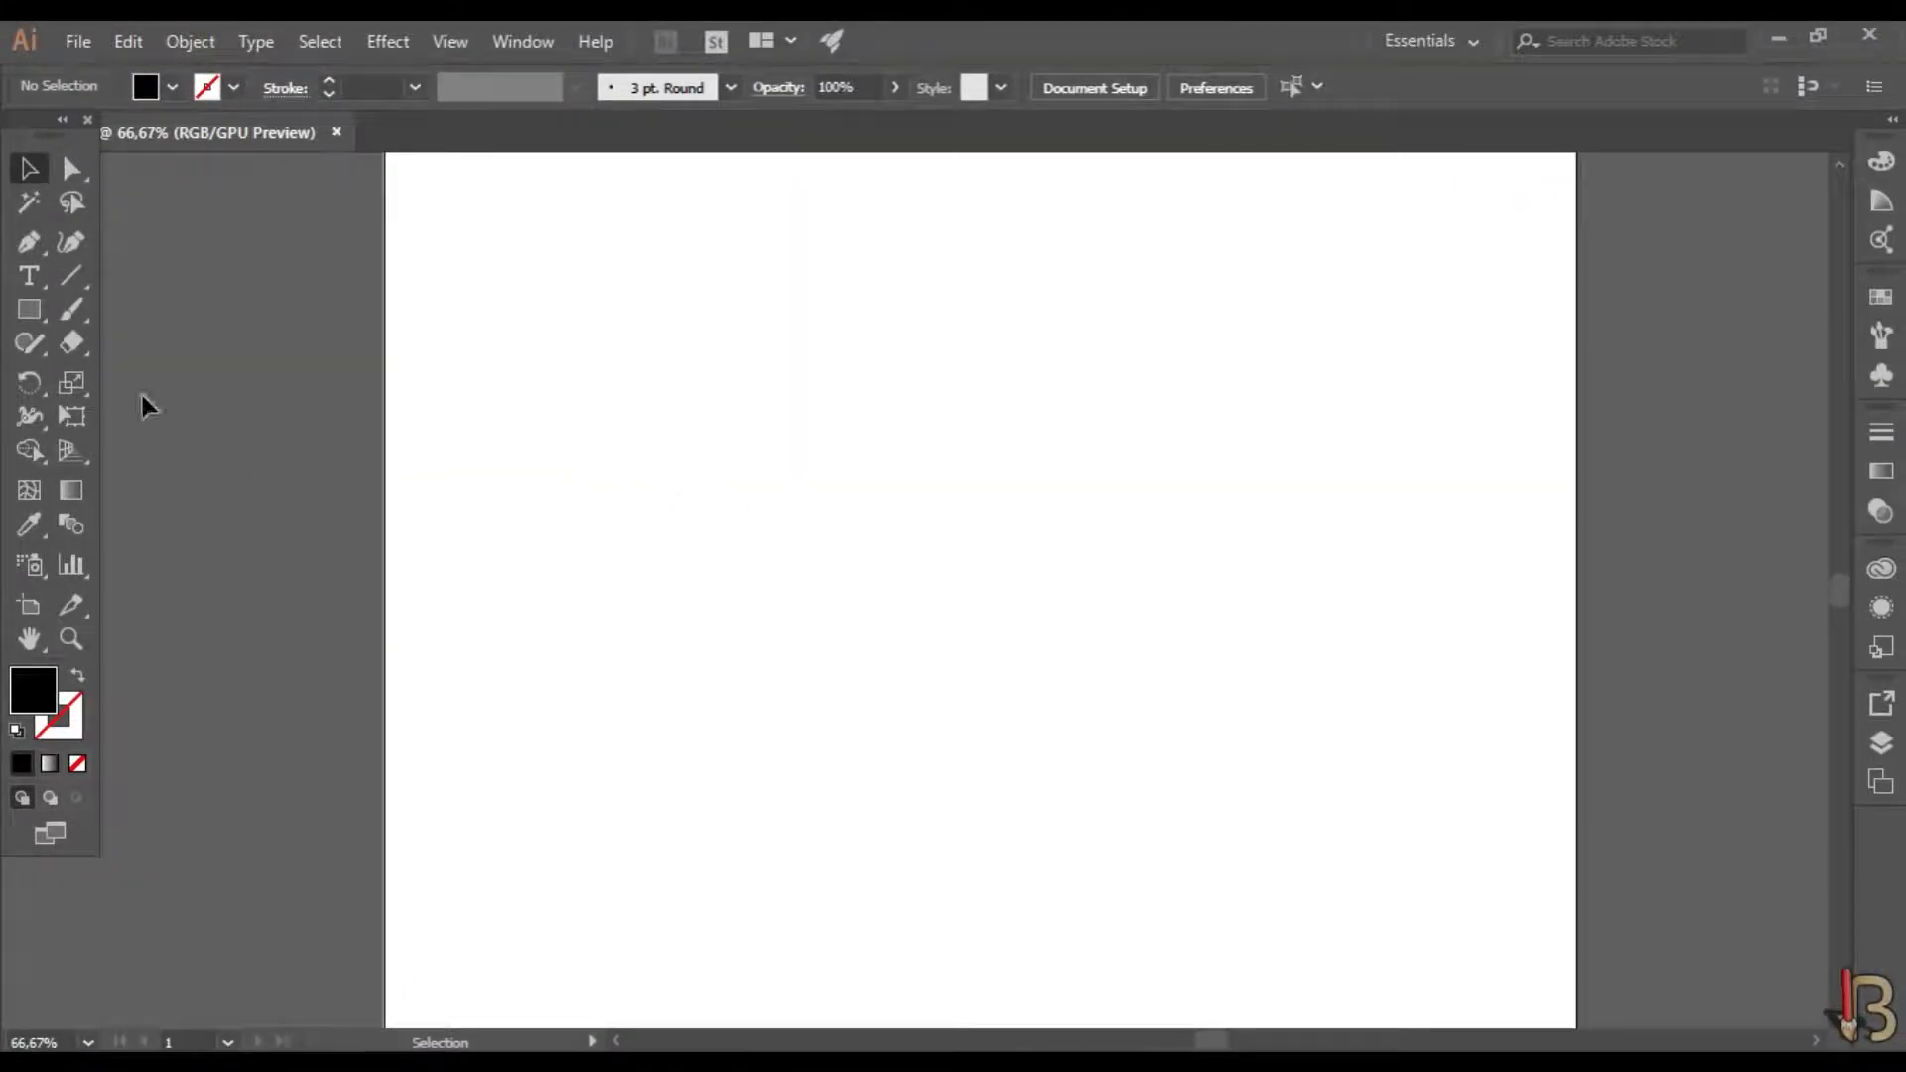
- Draw a closed black music-note shape with the Pen tool, with a rounded head and a slightly curved, flat-topped stem
{"action": "left_click", "coordinate": [30, 246]}
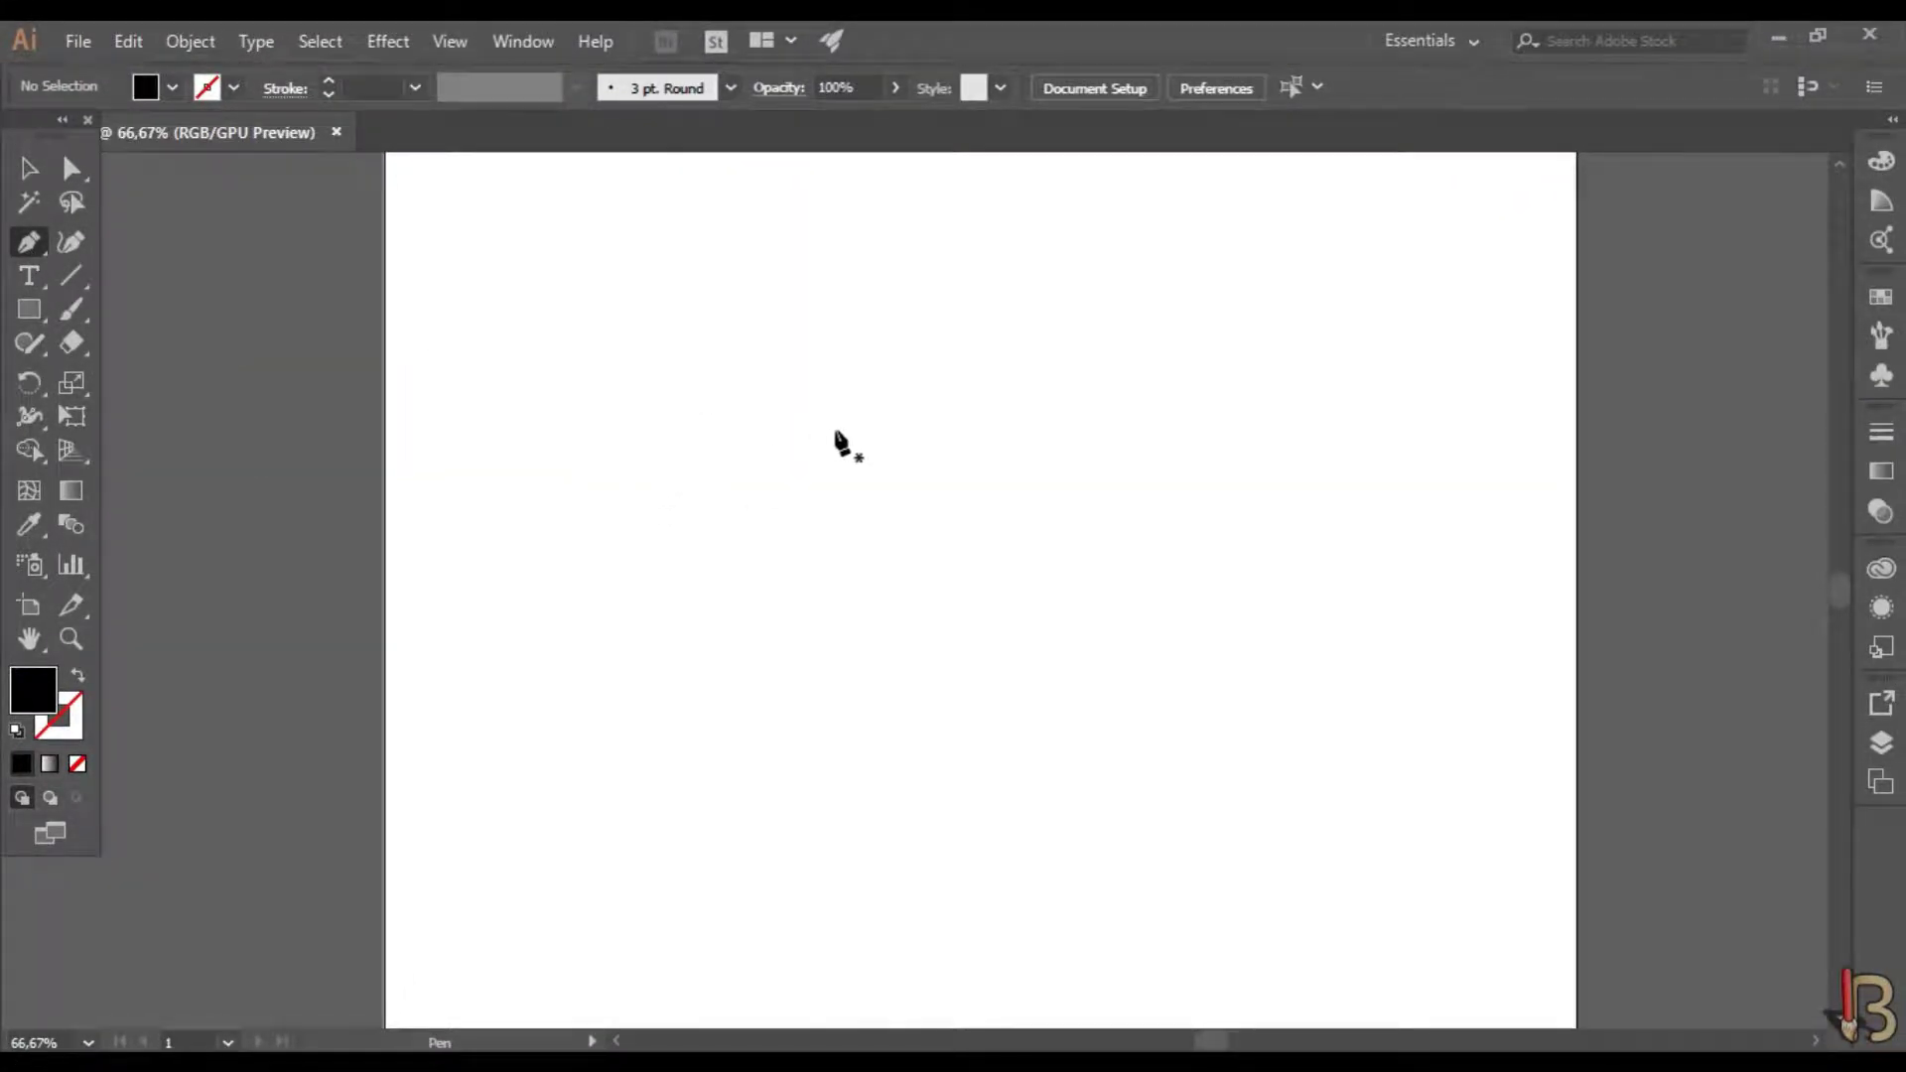
{"action": "left_click", "coordinate": [862, 398]}
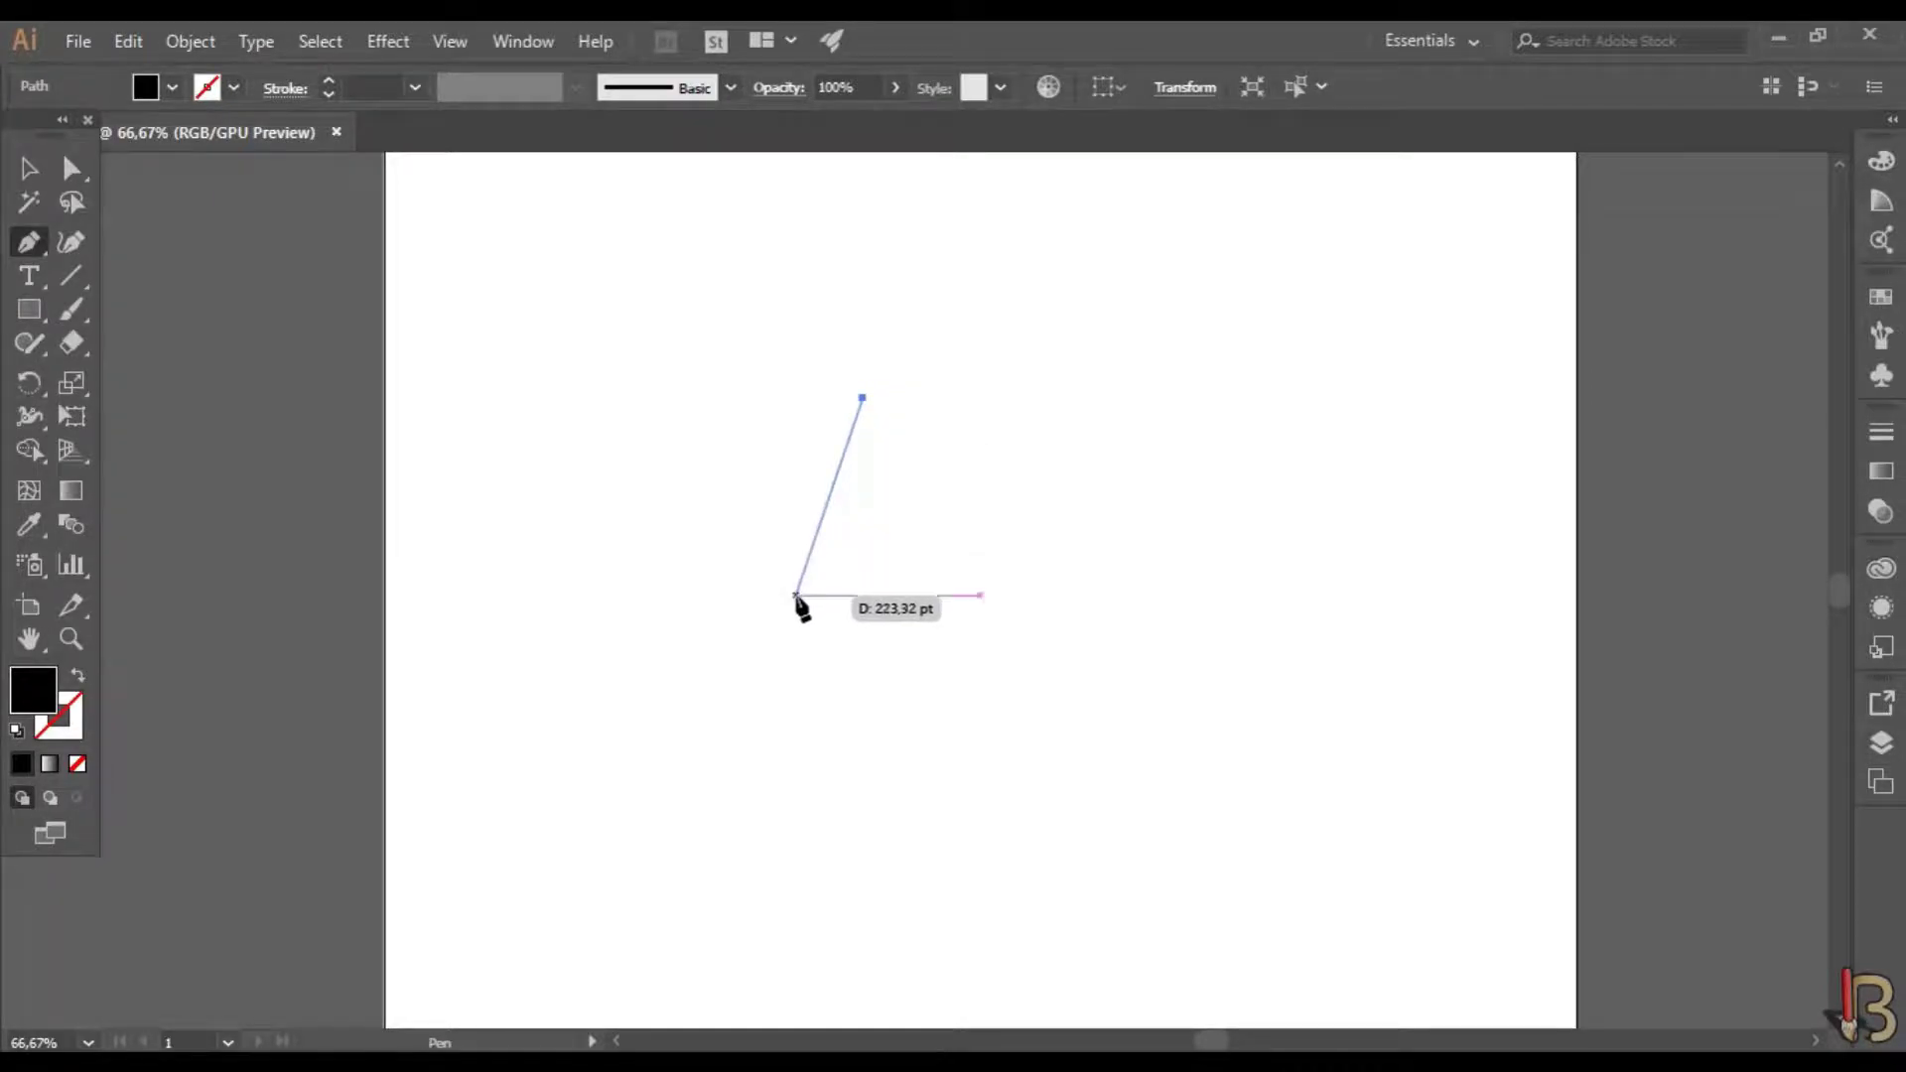
{"action": "left_click_drag", "start_coordinate": [804, 626], "coordinate": [750, 636]}
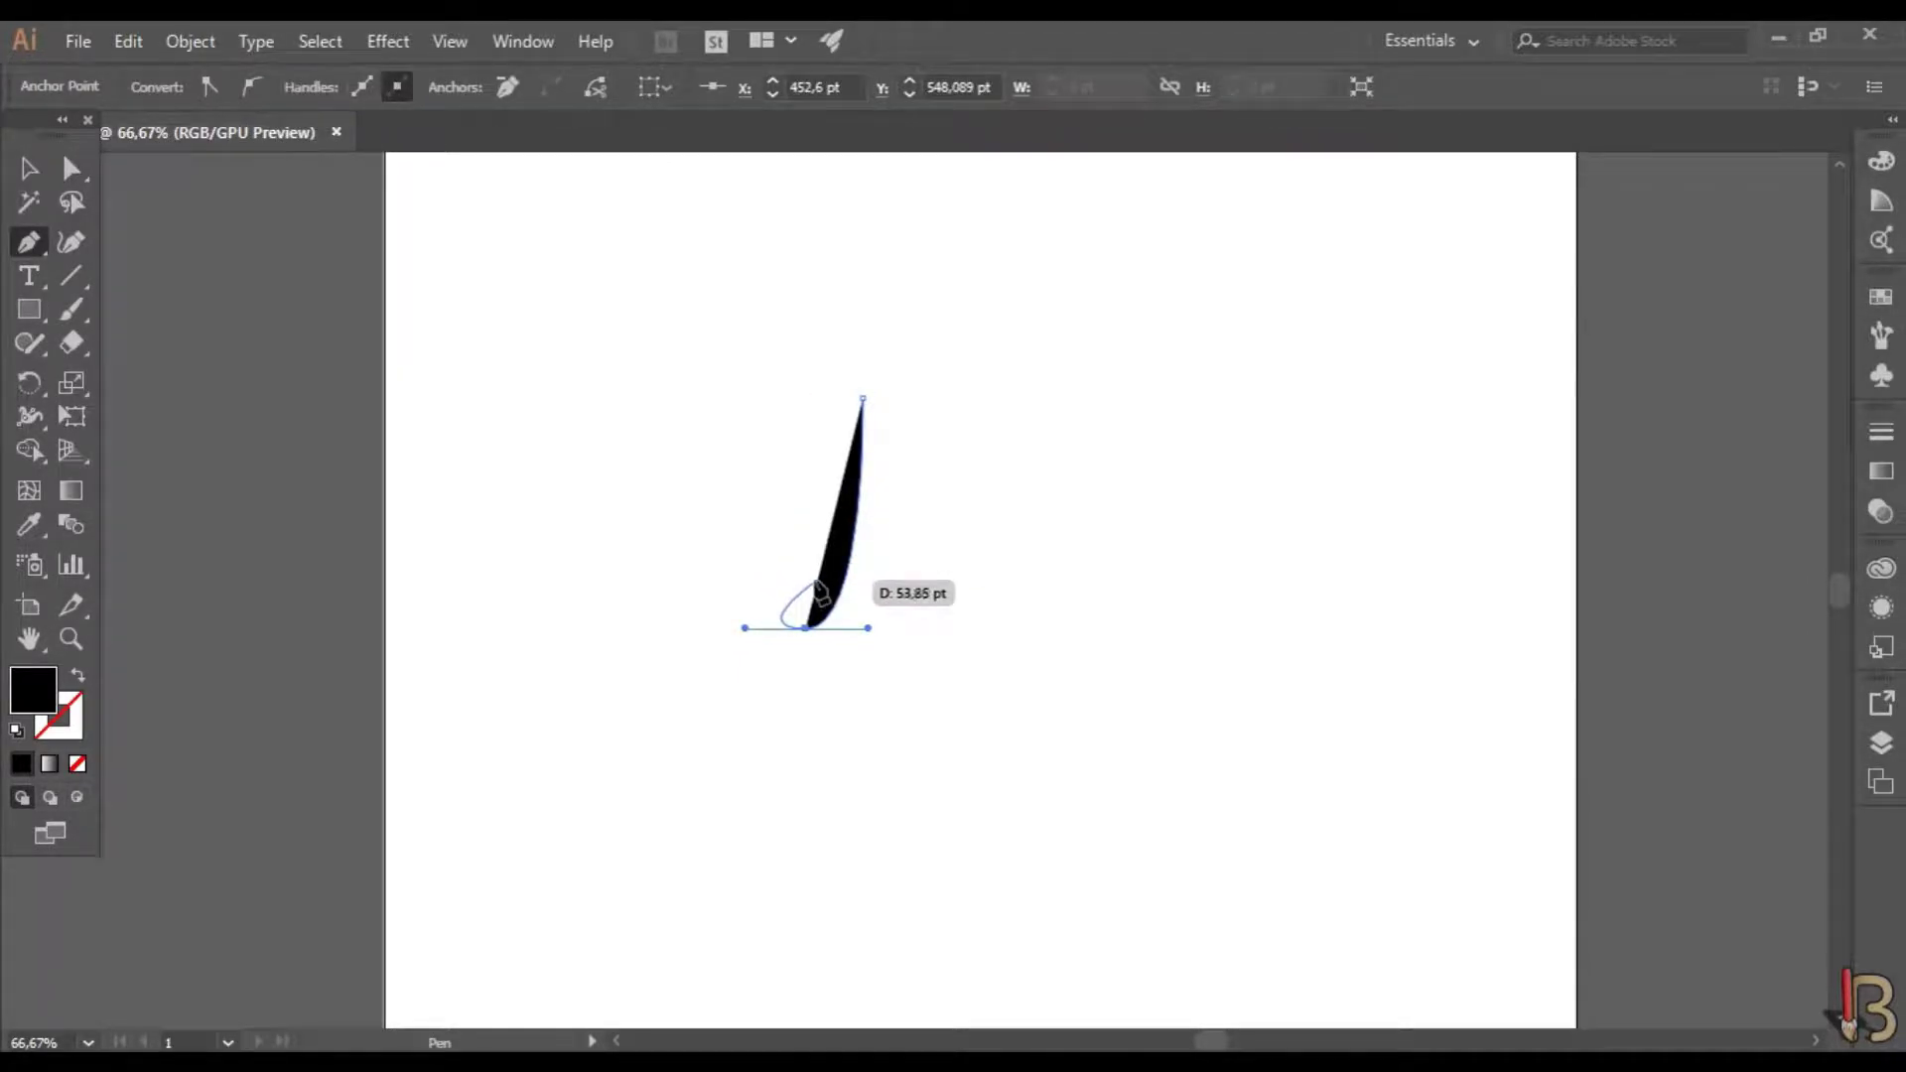
{"action": "left_click_drag", "start_coordinate": [816, 580], "coordinate": [876, 608]}
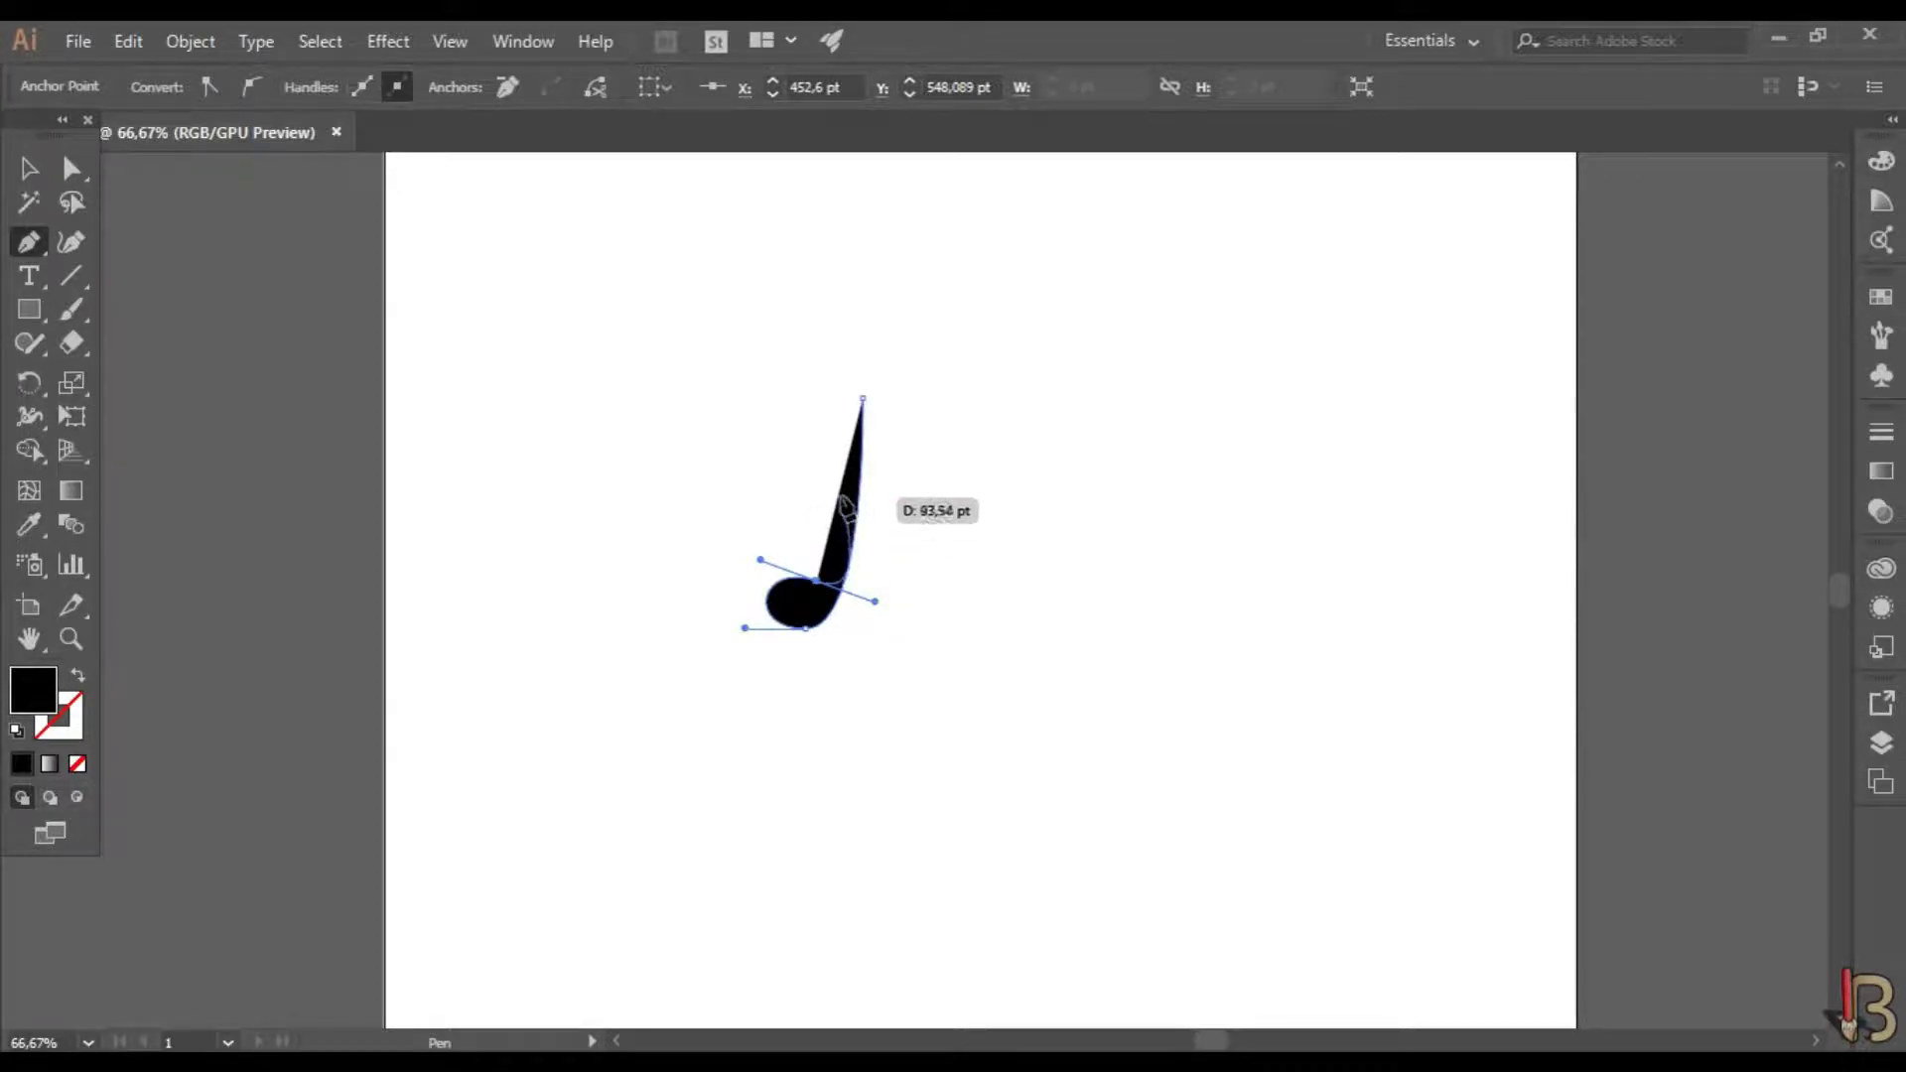
{"action": "left_click", "coordinate": [816, 580]}
{"action": "left_click_drag", "start_coordinate": [862, 398], "coordinate": [834, 392]}
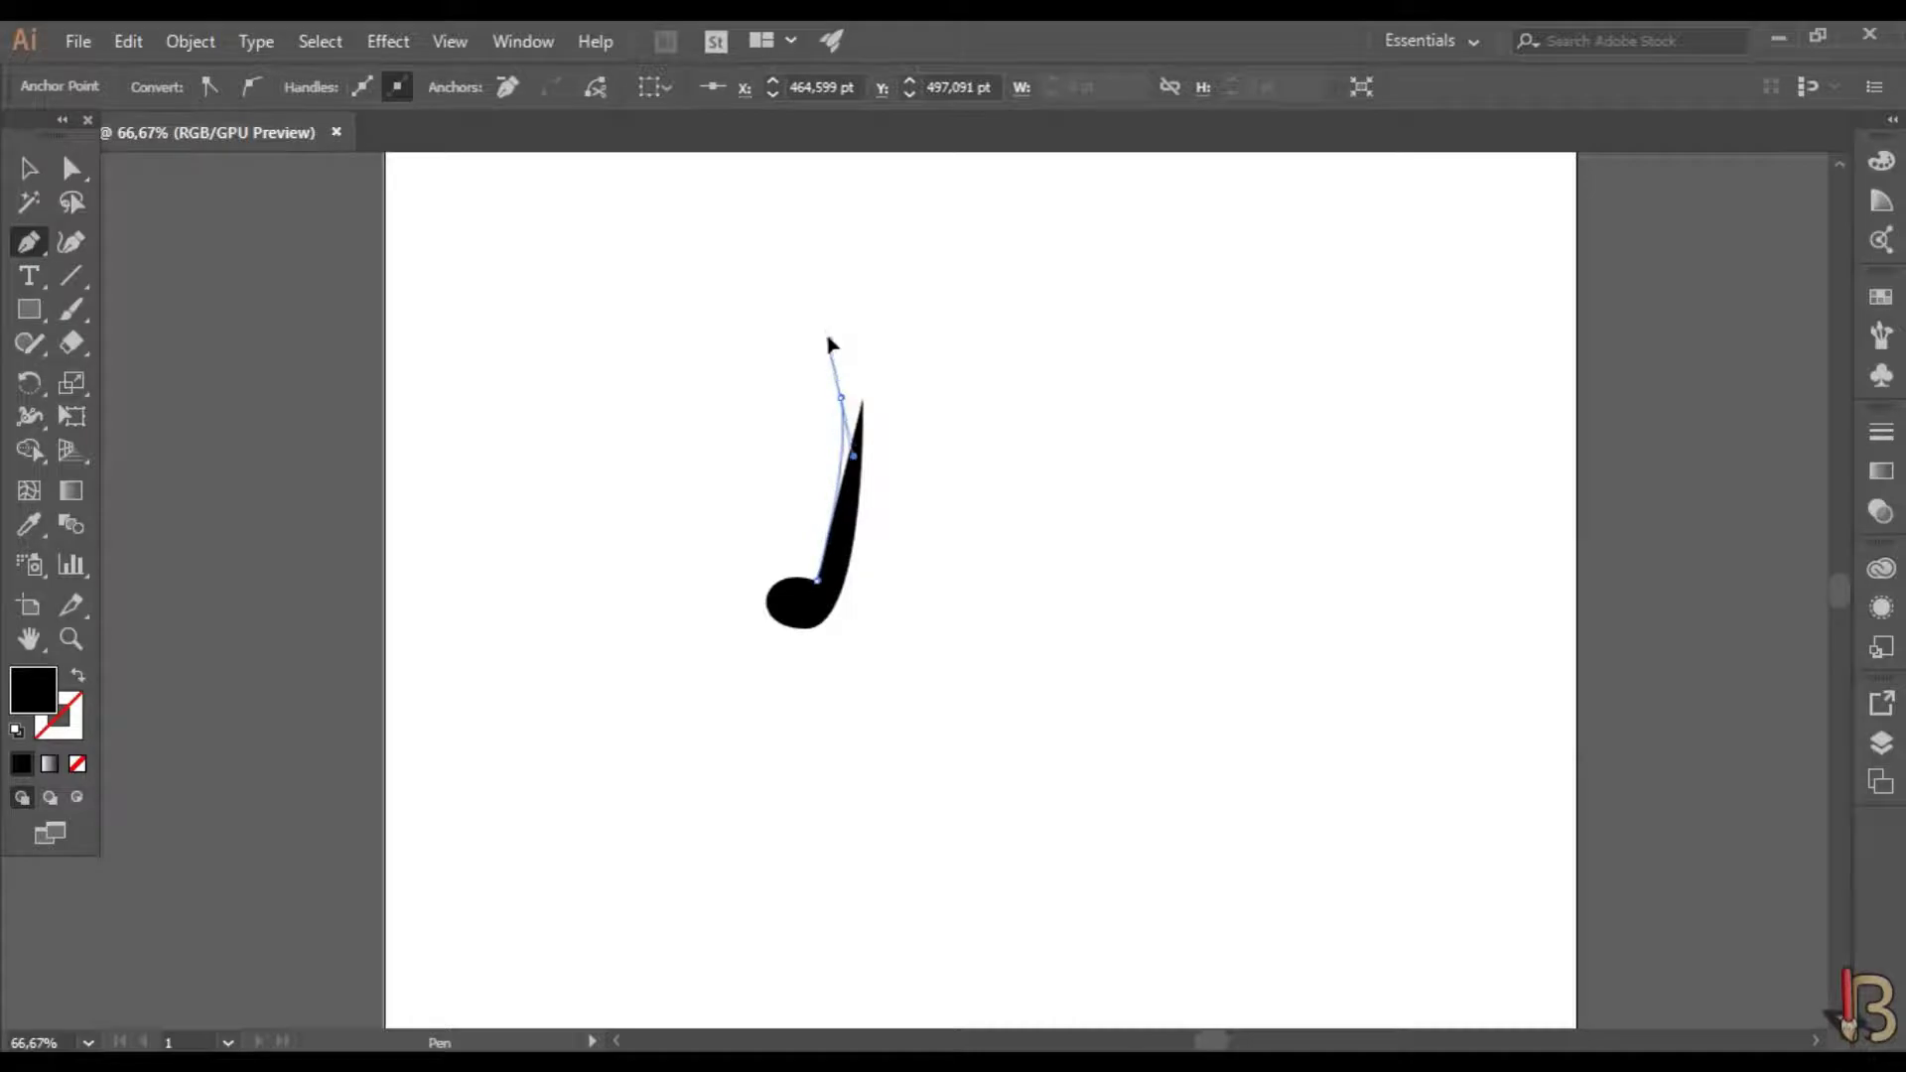
{"action": "left_click_drag", "start_coordinate": [825, 300], "coordinate": [836, 248]}
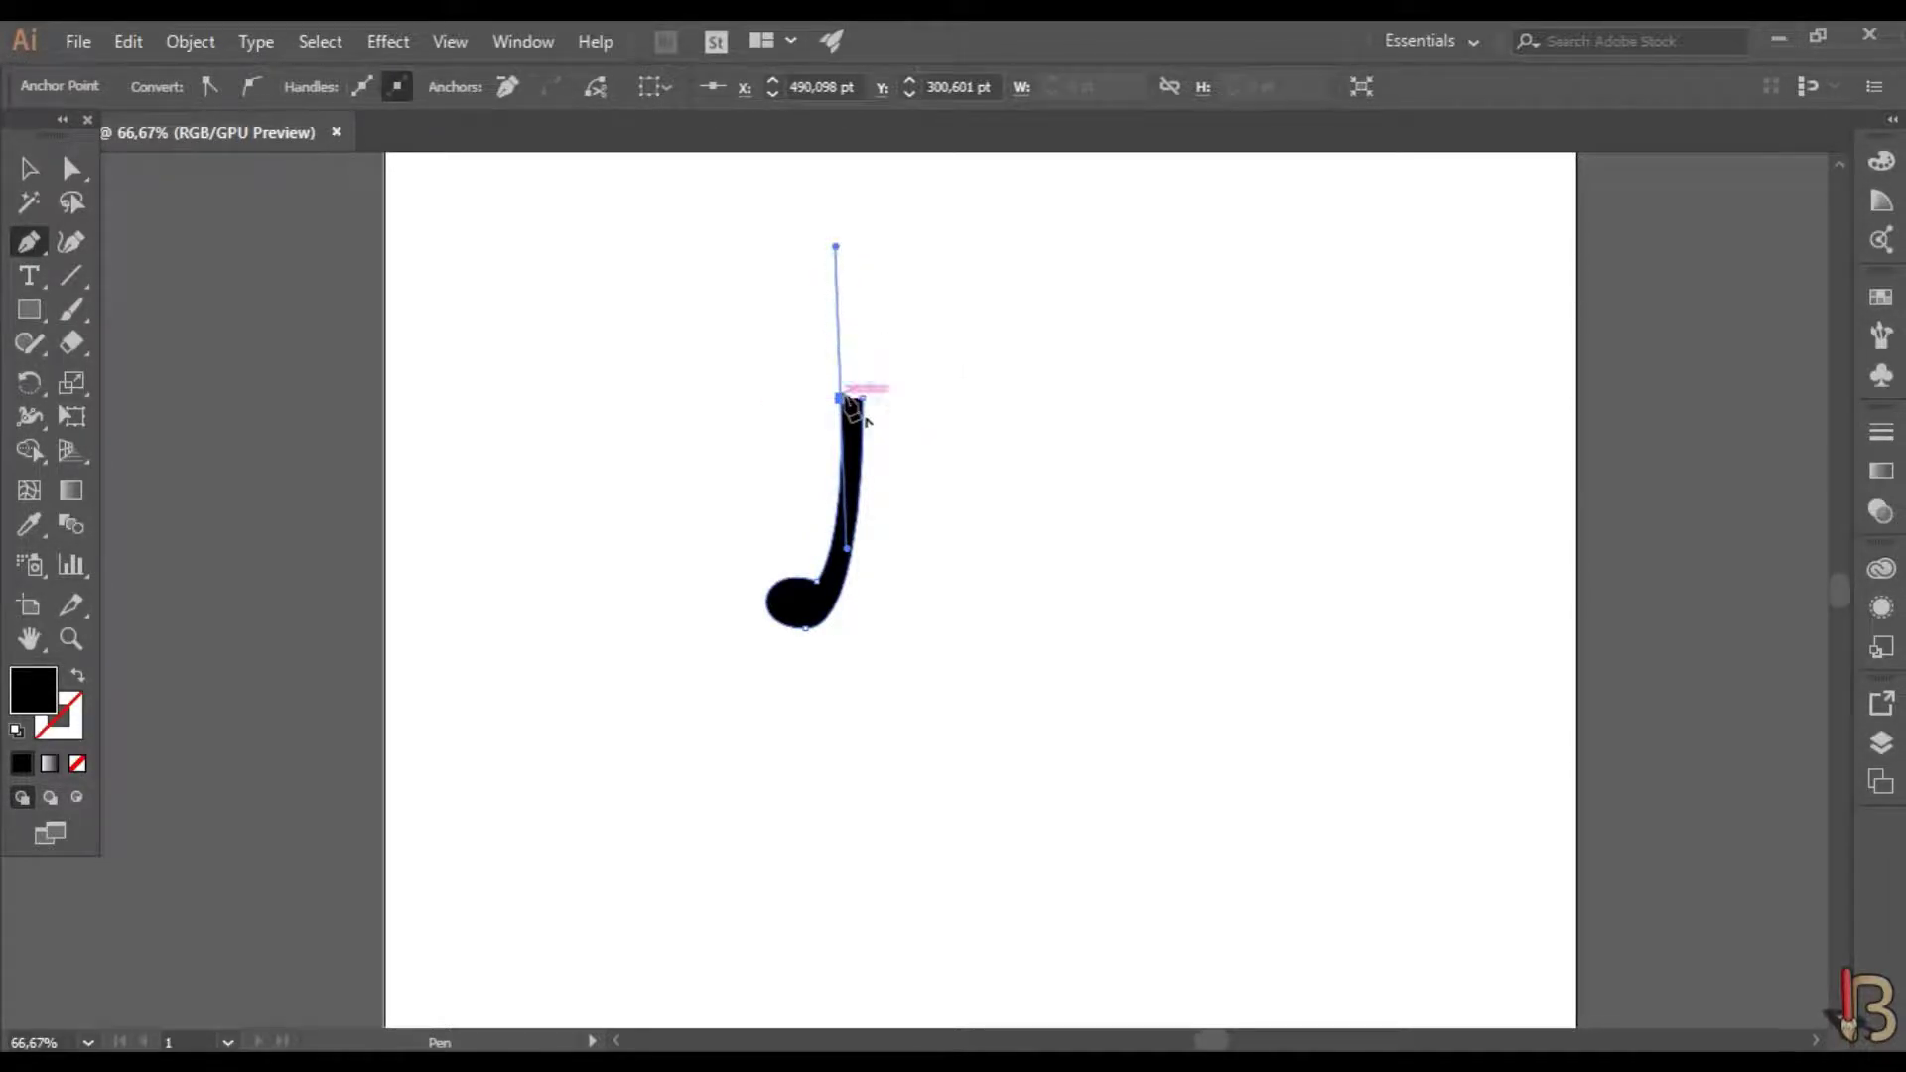
{"action": "left_click_drag", "start_coordinate": [844, 399], "coordinate": [877, 396]}
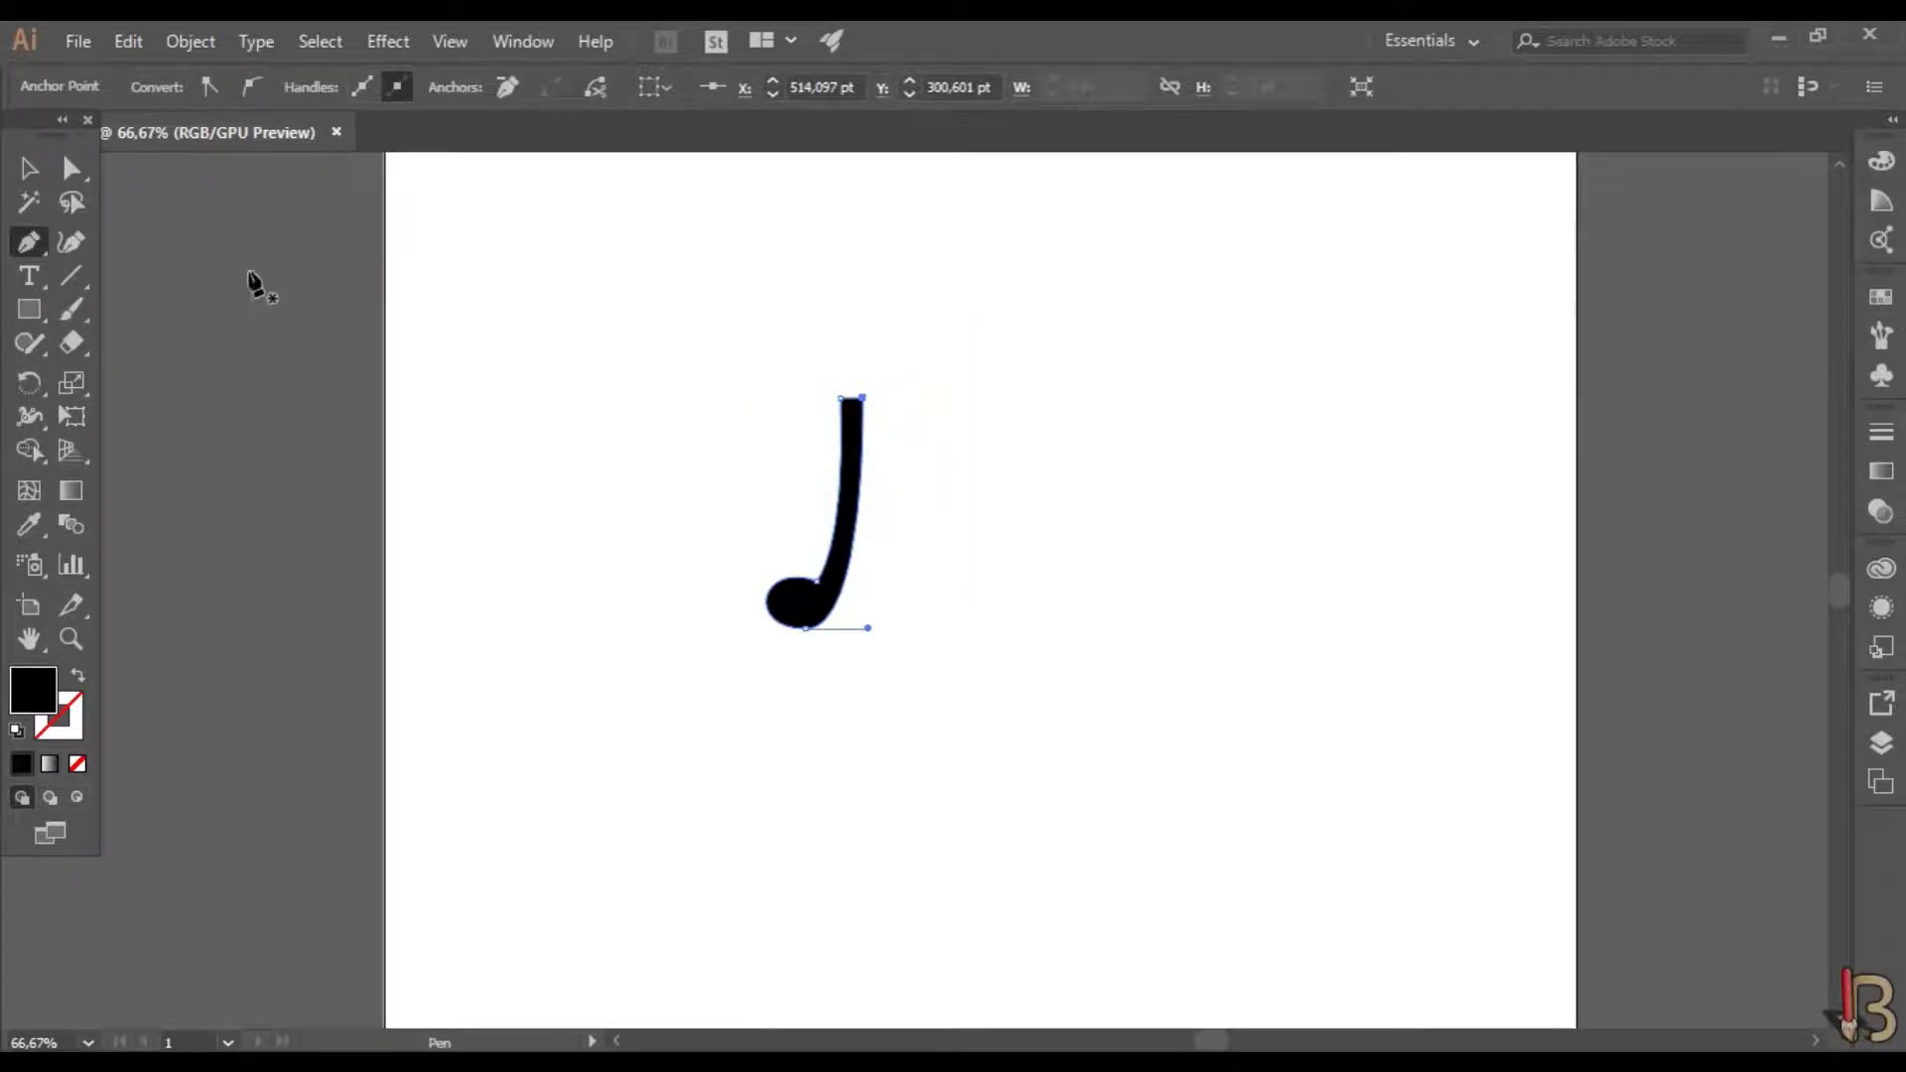
{"action": "left_click", "coordinate": [27, 171]}
{"action": "left_click", "coordinate": [706, 348]}
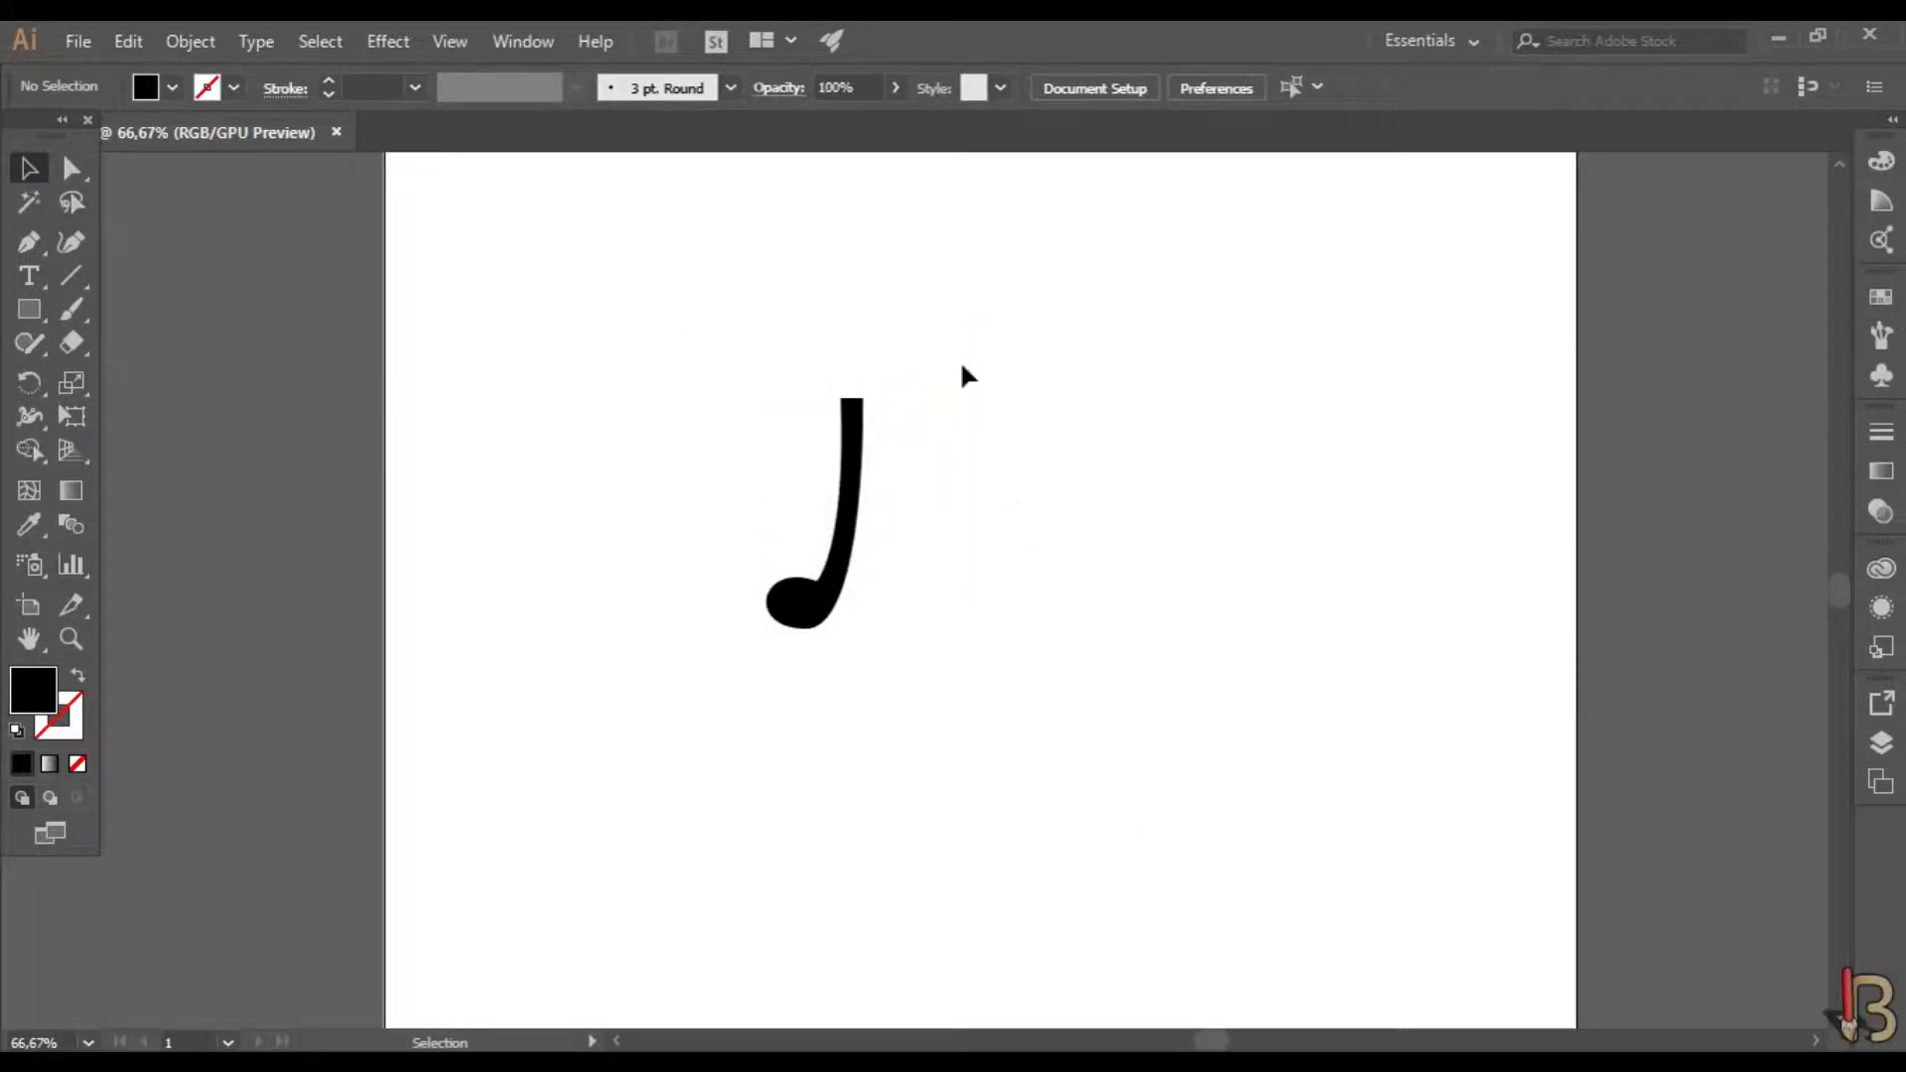
- Move the top-left anchor of the note's stem slightly right to X 494 pt, keeping it level with the other top anchor
{"action": "scroll", "coordinate": [856, 425], "scroll_direction": "up", "scroll_amount": 3}
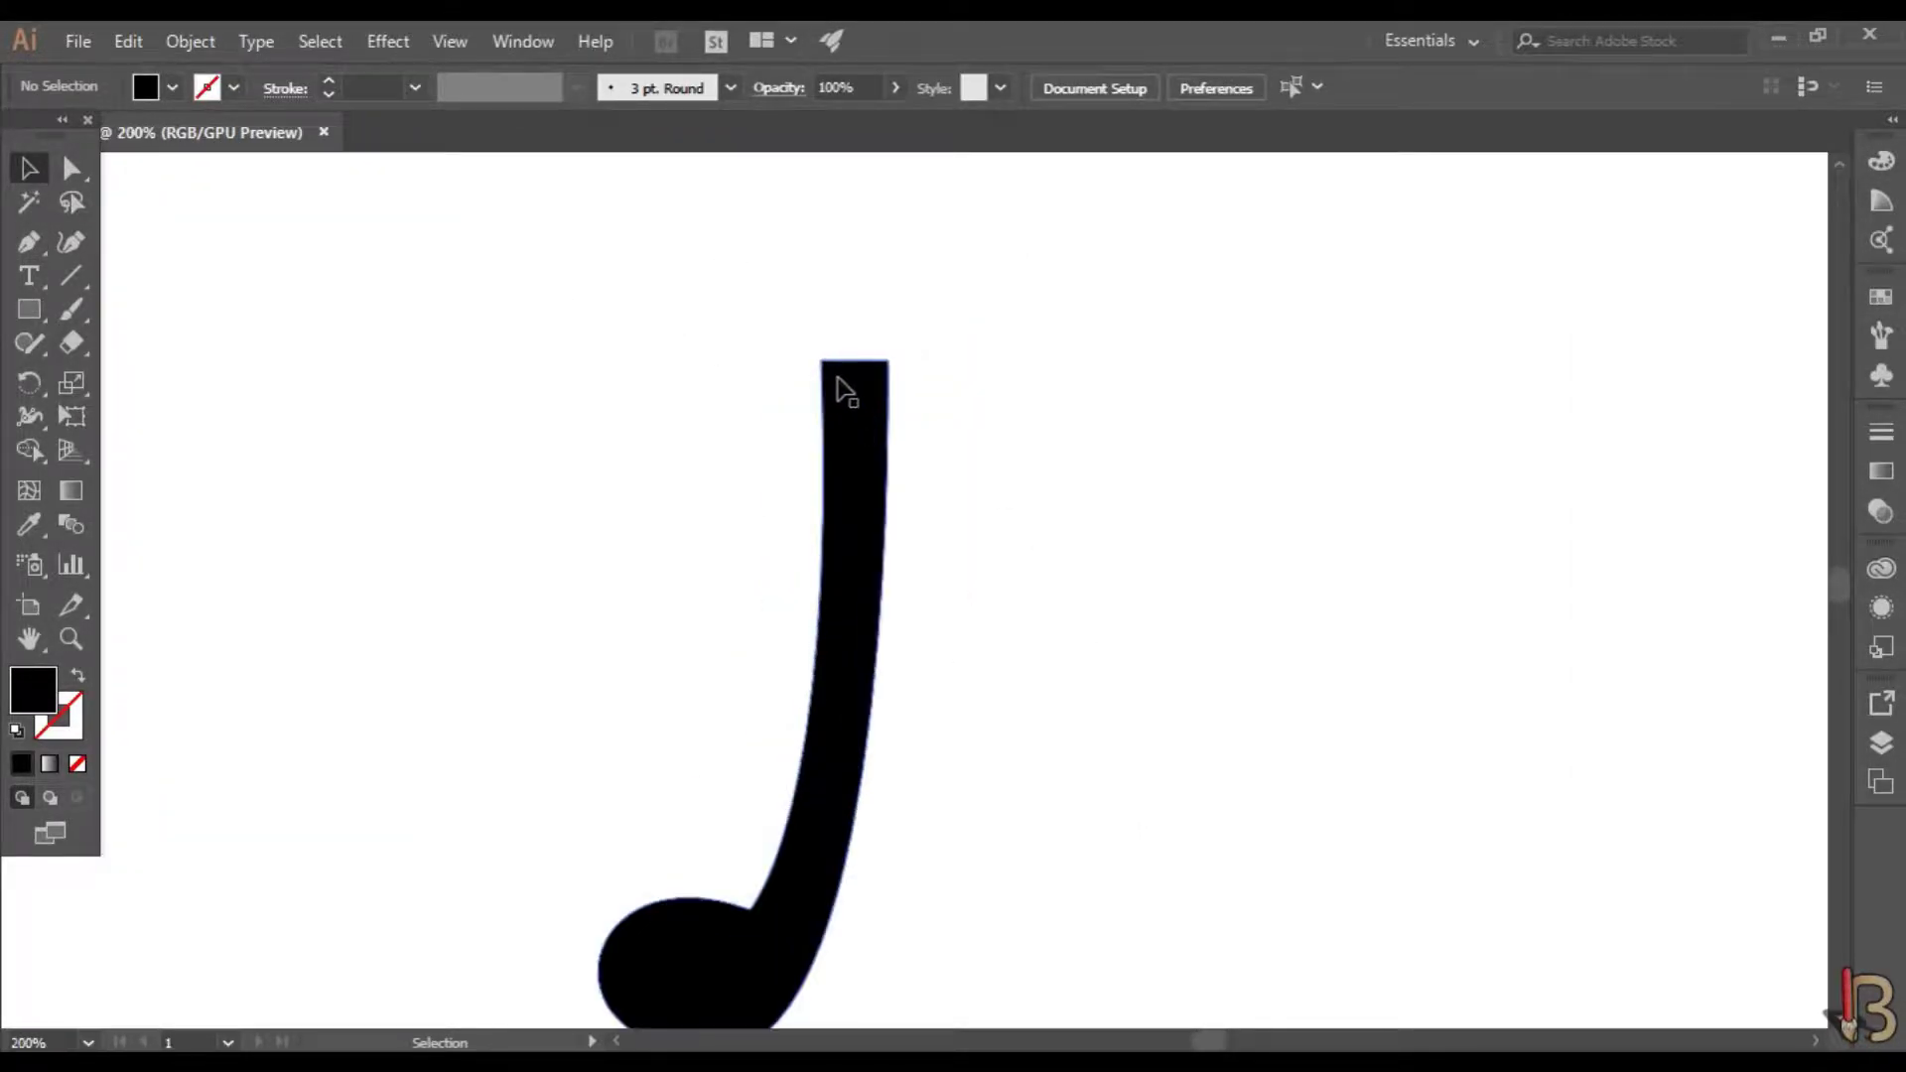
{"action": "left_click", "coordinate": [834, 383]}
{"action": "left_click", "coordinate": [71, 169]}
{"action": "left_click_drag", "start_coordinate": [826, 367], "coordinate": [841, 370]}
{"action": "left_click", "coordinate": [1044, 330]}
{"action": "scroll", "coordinate": [986, 358], "scroll_direction": "down", "scroll_amount": 4}
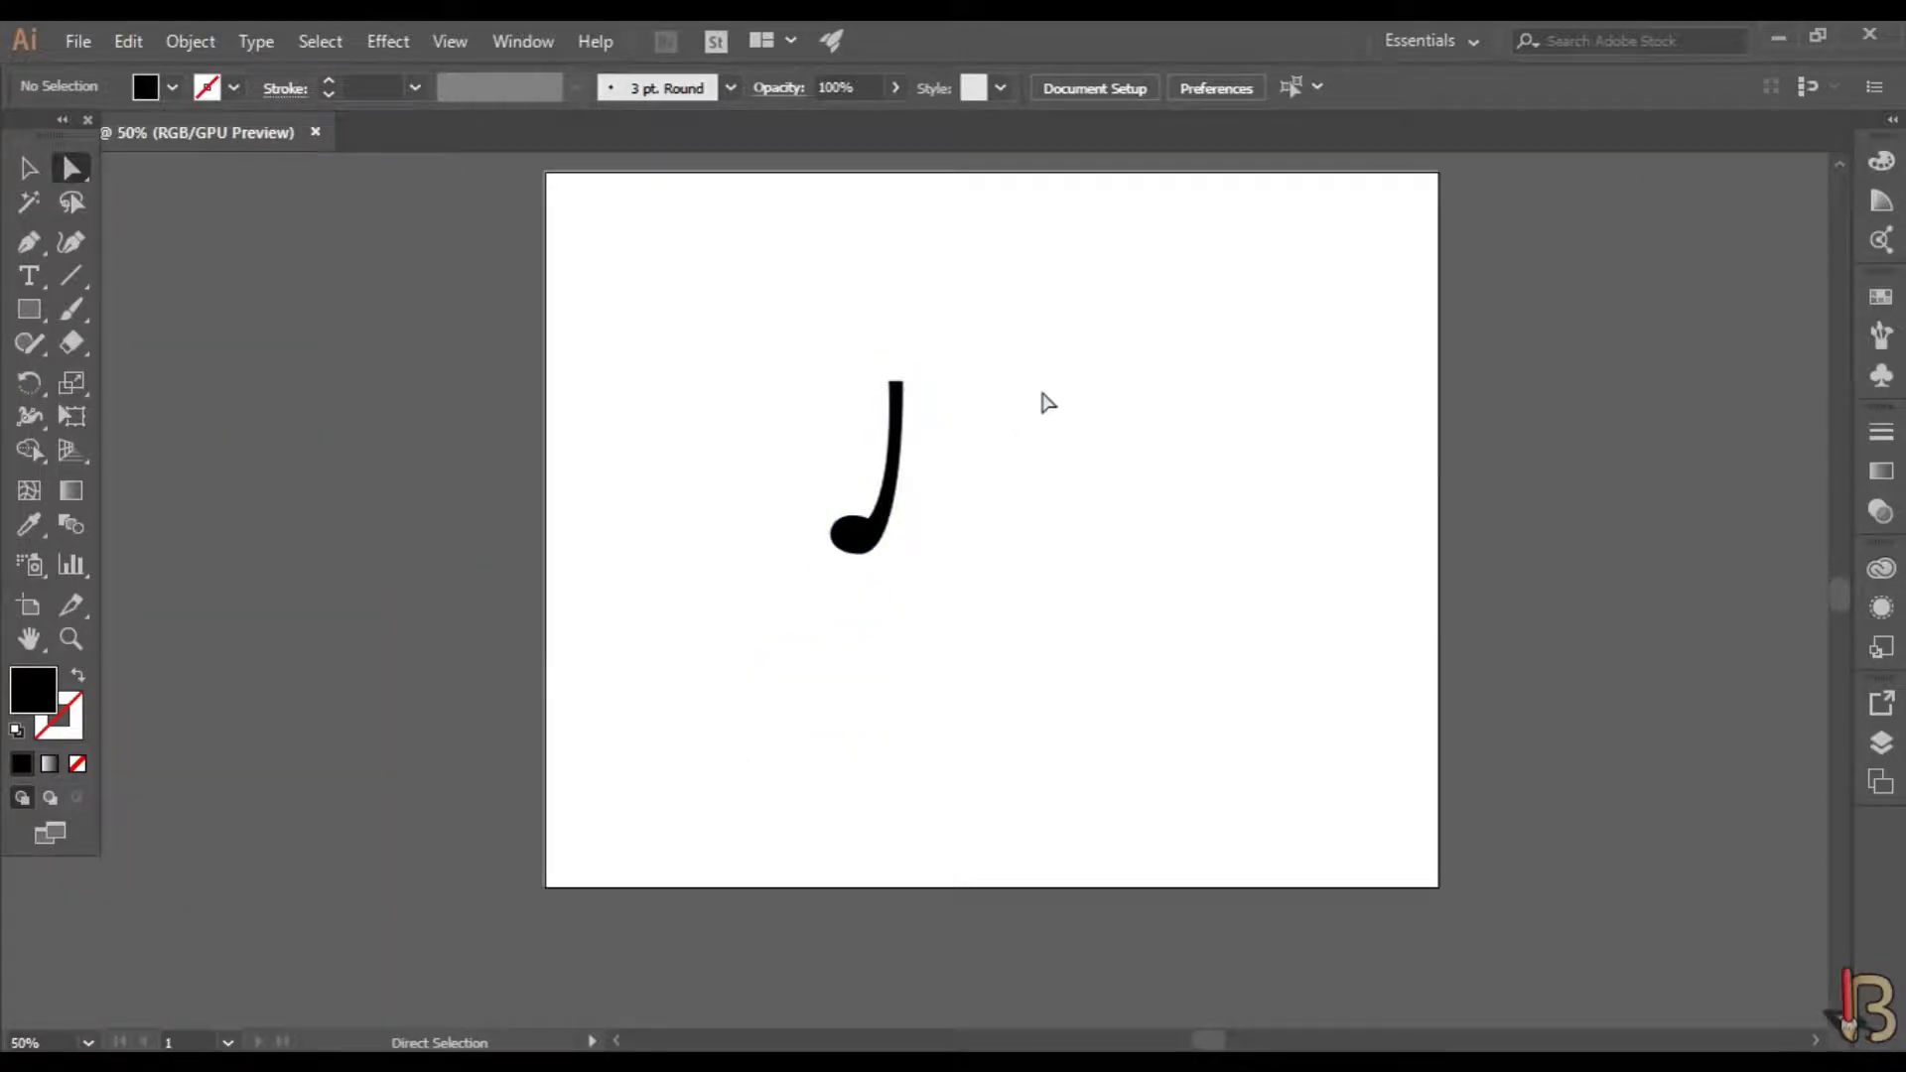
- Reshape the left edge of the stem by pulling the top-left anchor's curve handle straight down toward the note head
{"action": "scroll", "coordinate": [1052, 398], "scroll_direction": "up", "scroll_amount": 1}
{"action": "scroll", "coordinate": [872, 415], "scroll_direction": "up", "scroll_amount": 1}
{"action": "left_click_drag", "start_coordinate": [814, 385], "coordinate": [823, 376]}
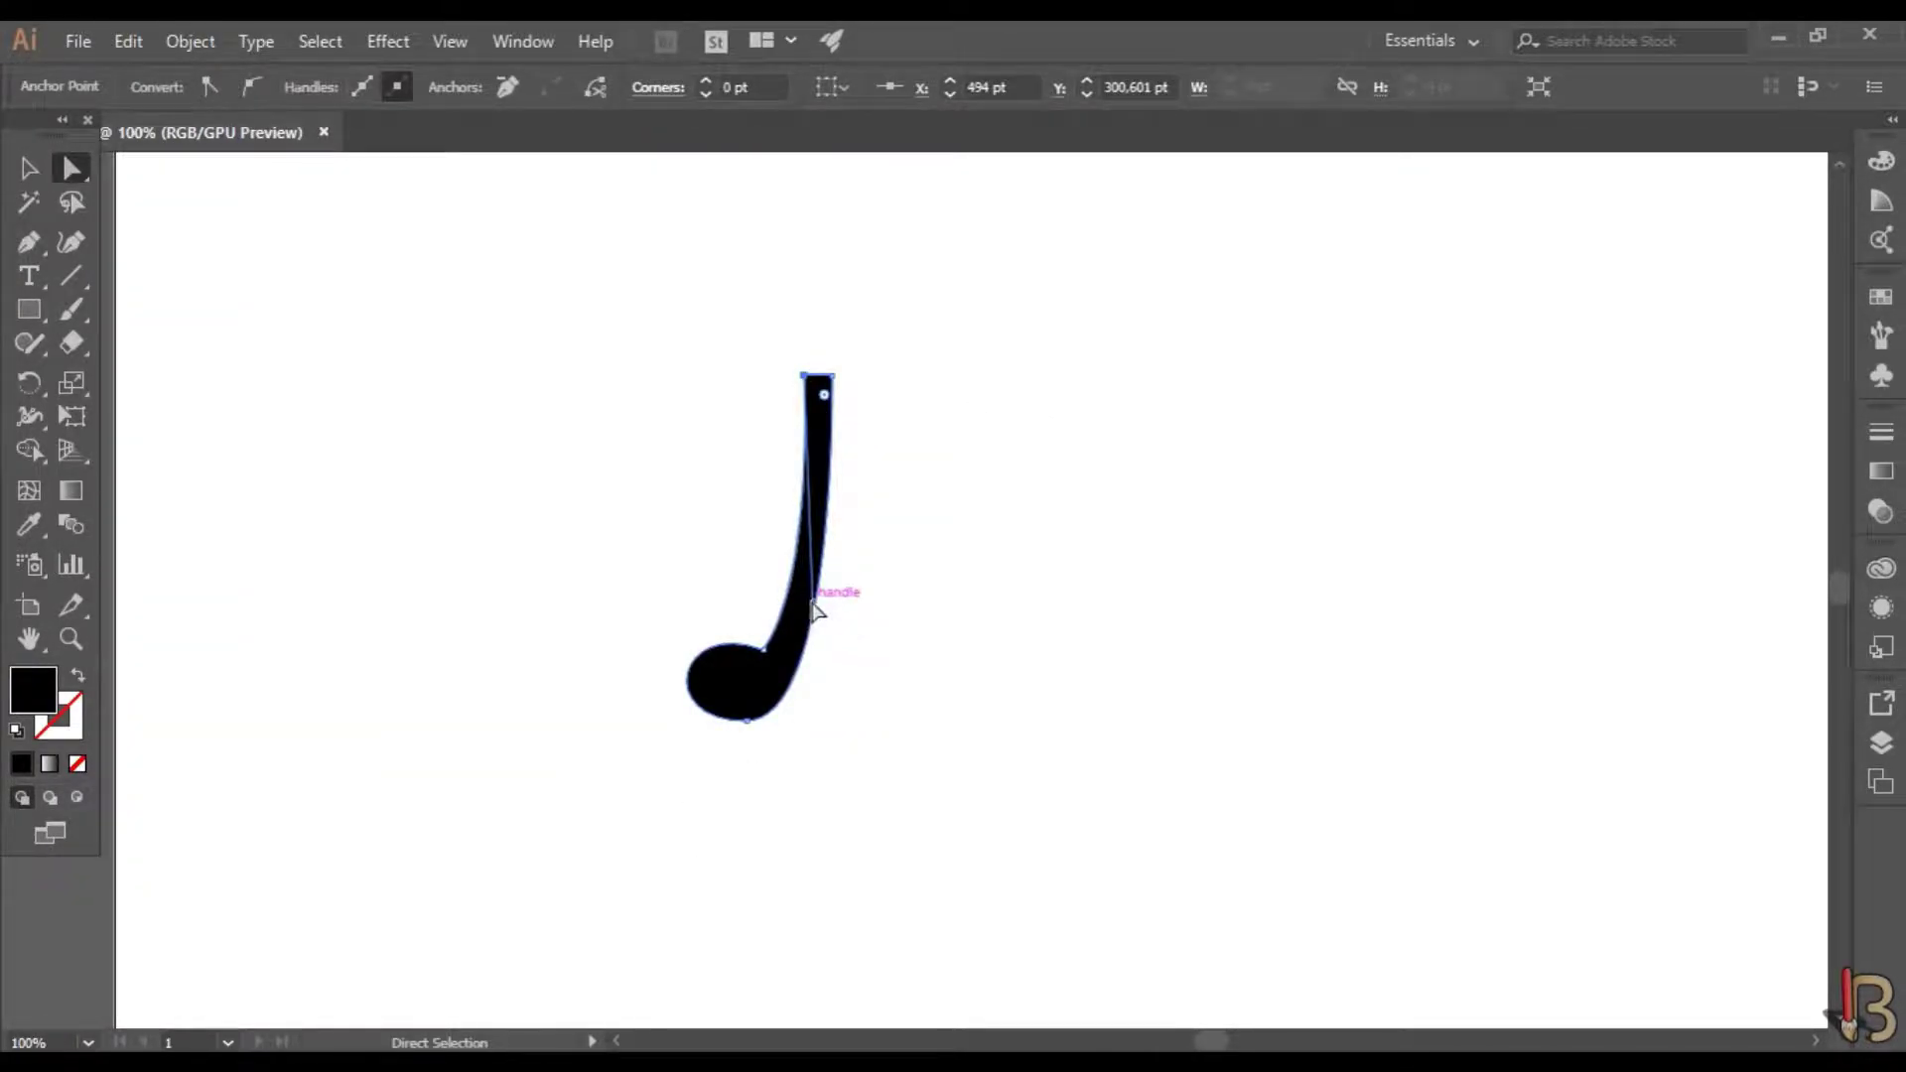
{"action": "left_click_drag", "start_coordinate": [812, 608], "coordinate": [808, 653]}
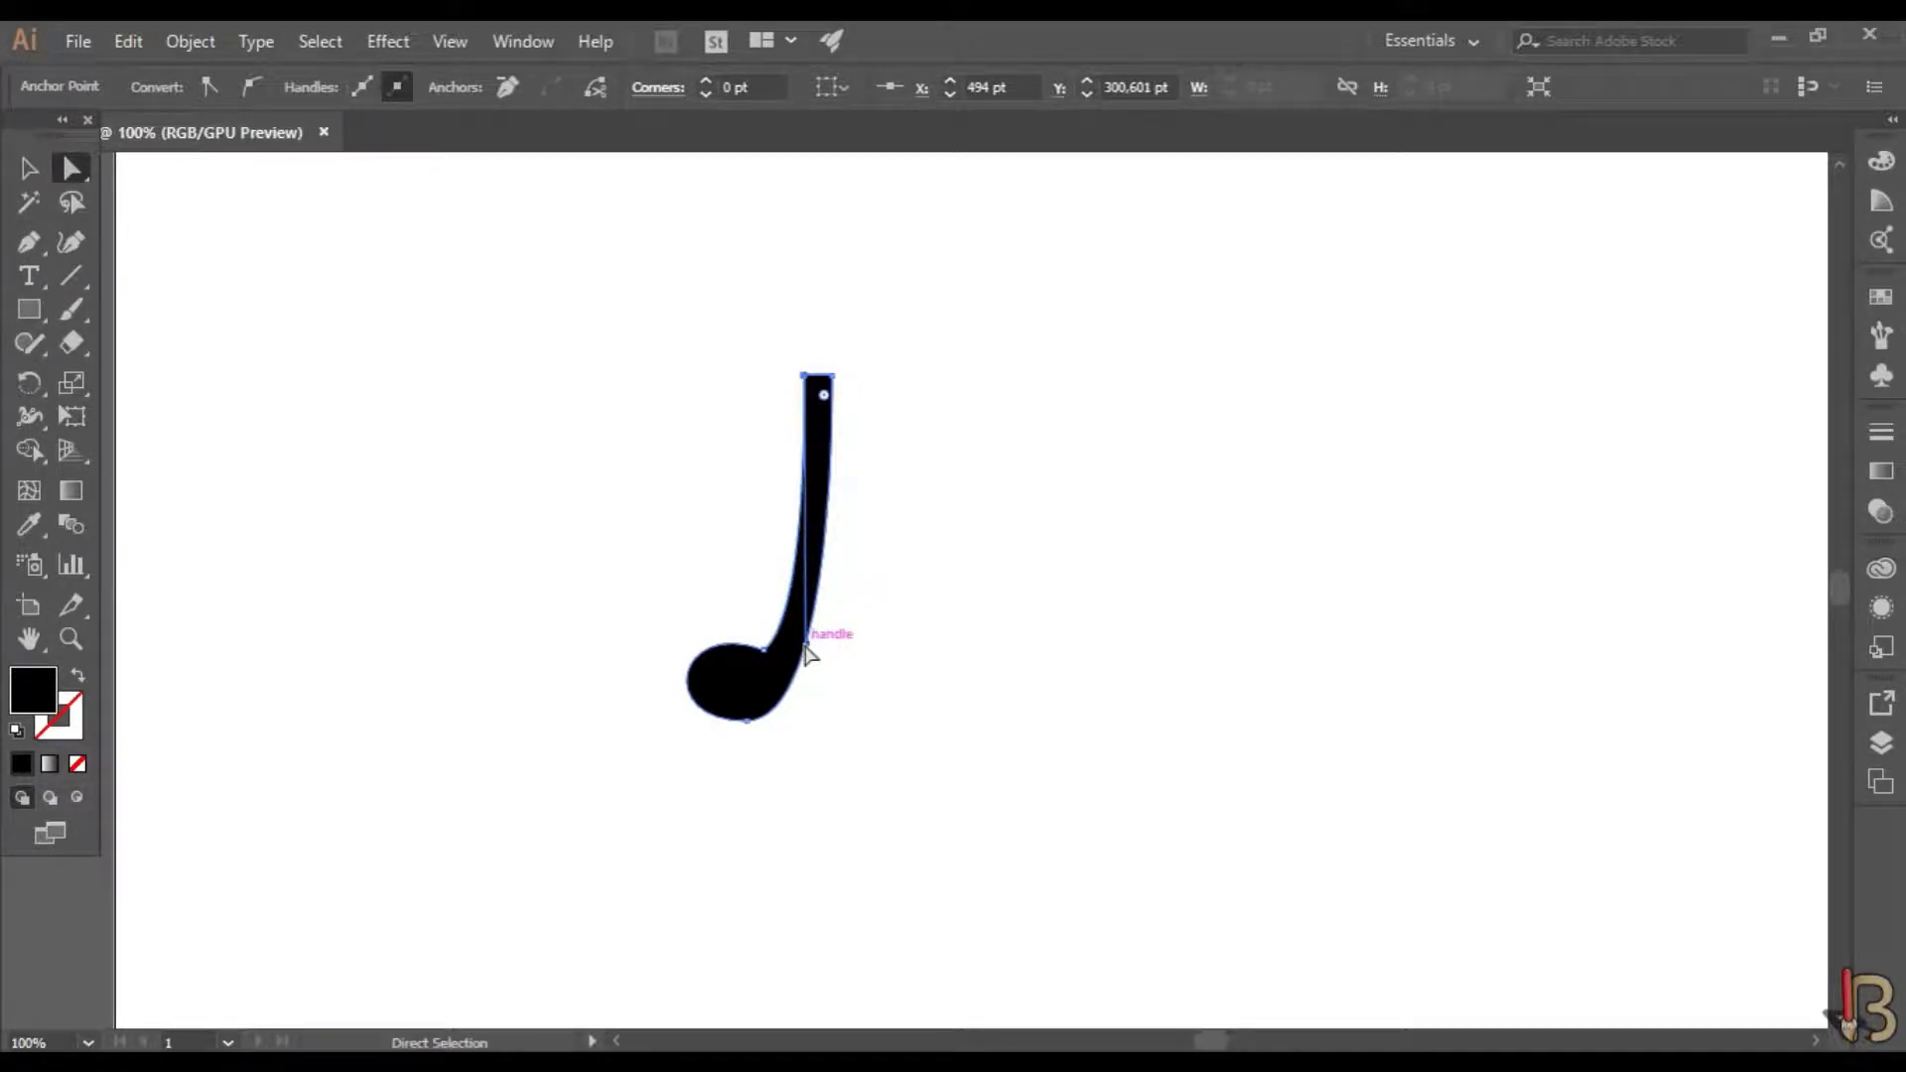
{"action": "left_click", "coordinate": [29, 169]}
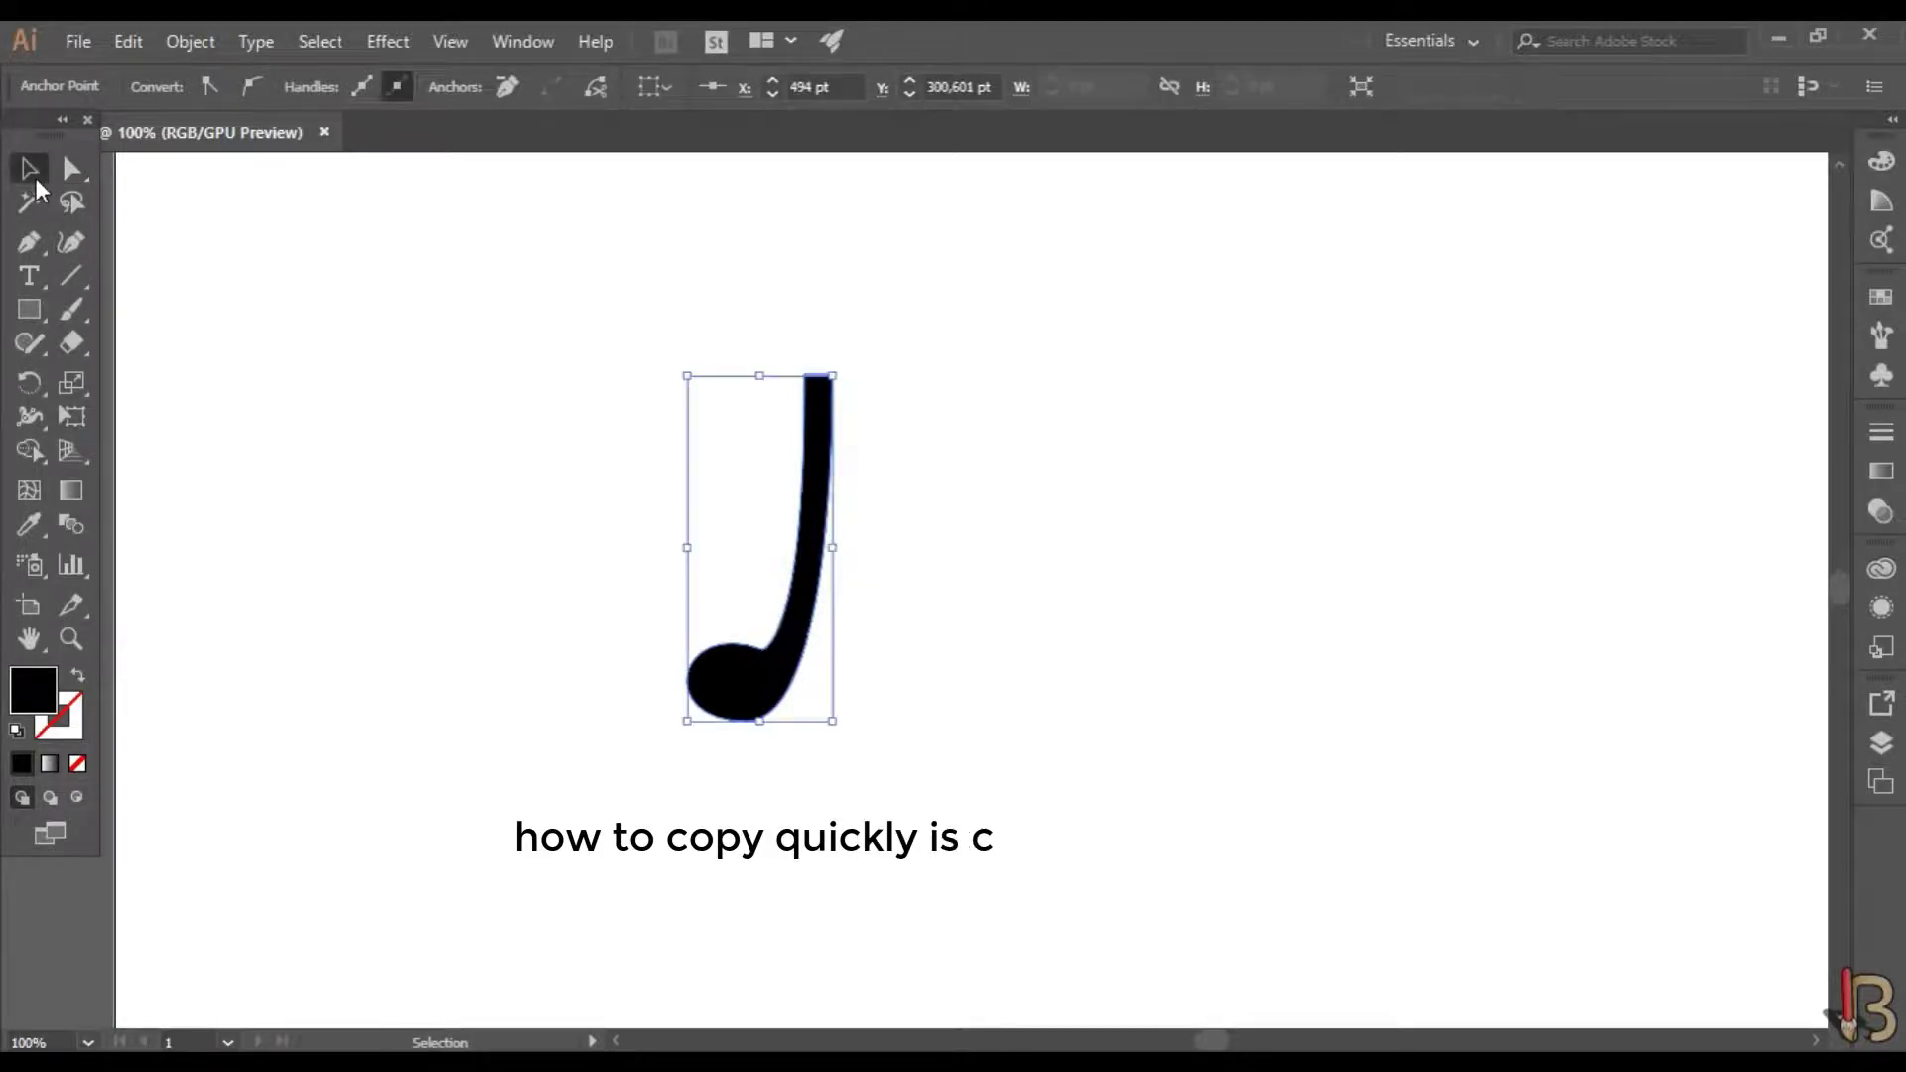
{"action": "left_click", "coordinate": [693, 846]}
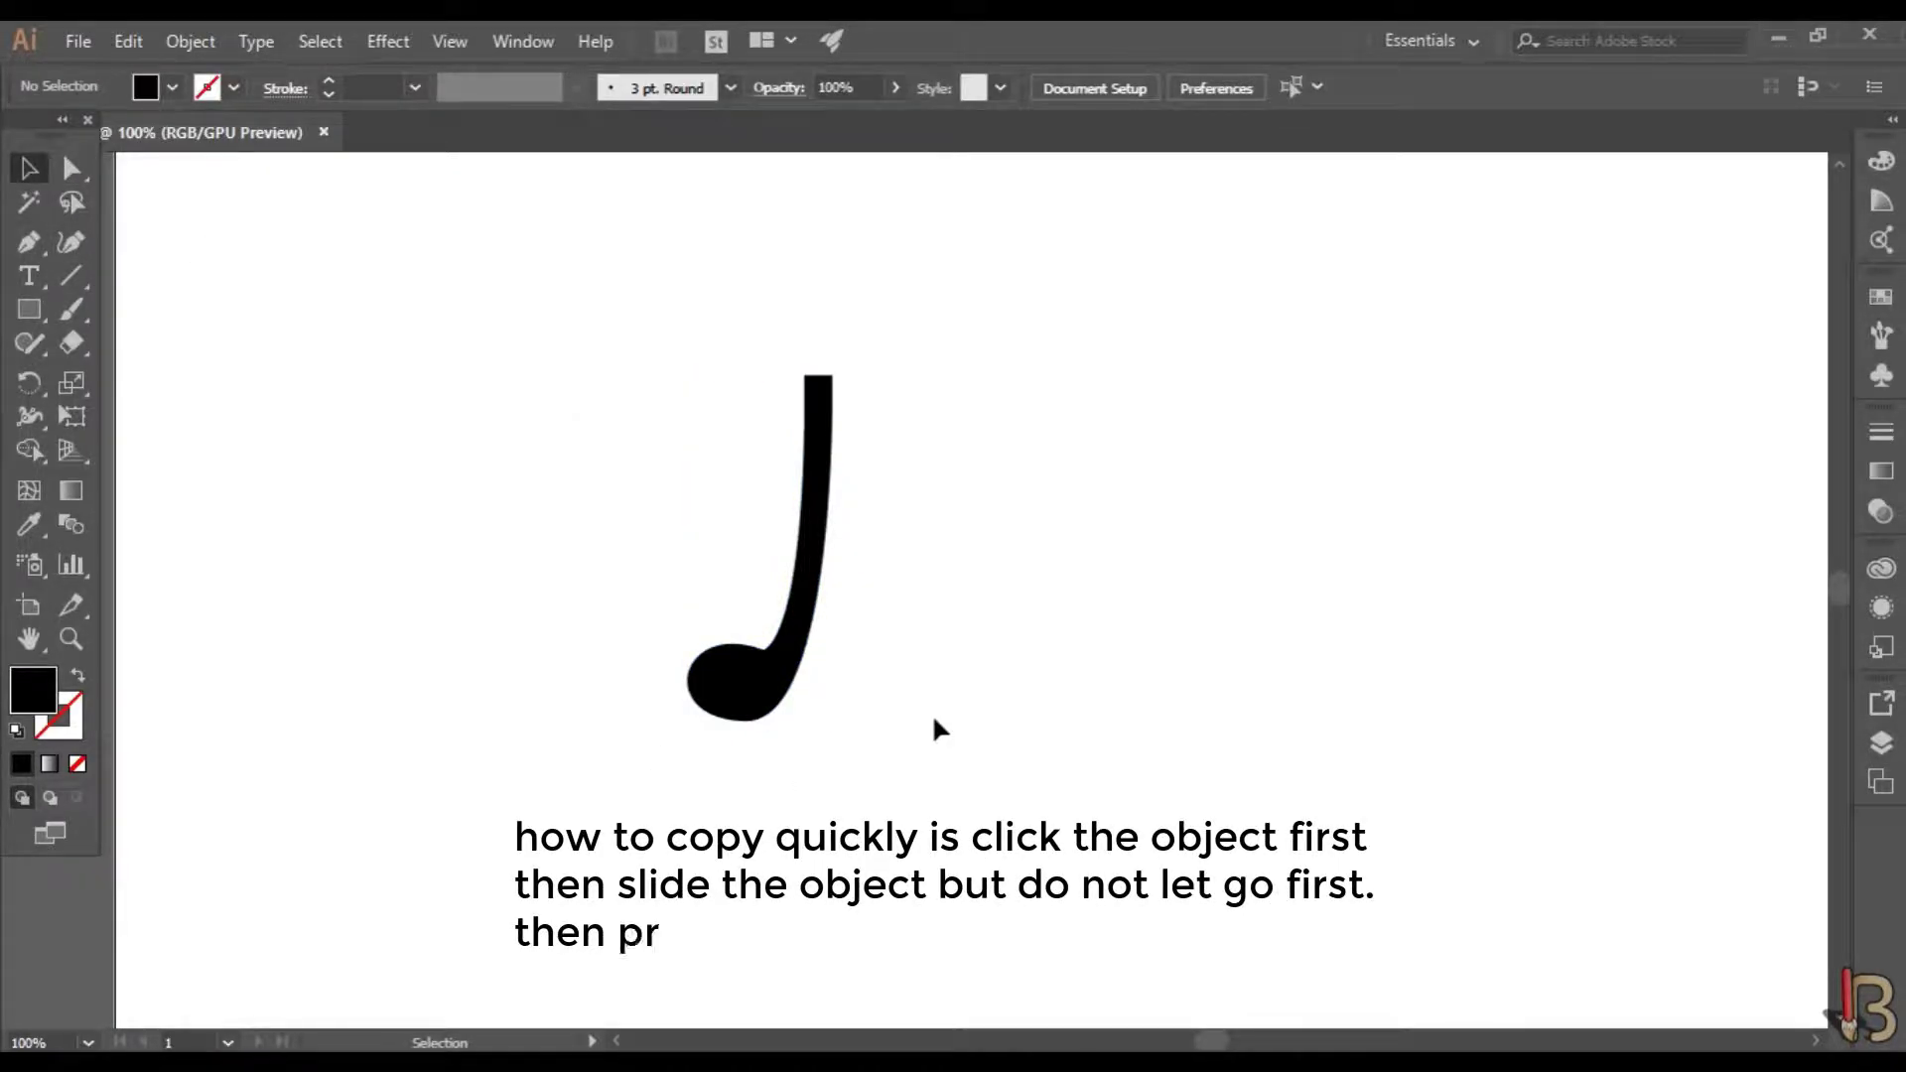
- Duplicate the note beside the original at the same height and move the copy closer to it
{"action": "left_click_drag", "start_coordinate": [773, 683], "coordinate": [1050, 709]}
{"action": "left_click", "coordinate": [1170, 659]}
{"action": "scroll", "coordinate": [1169, 659], "scroll_direction": "down", "scroll_amount": 2}
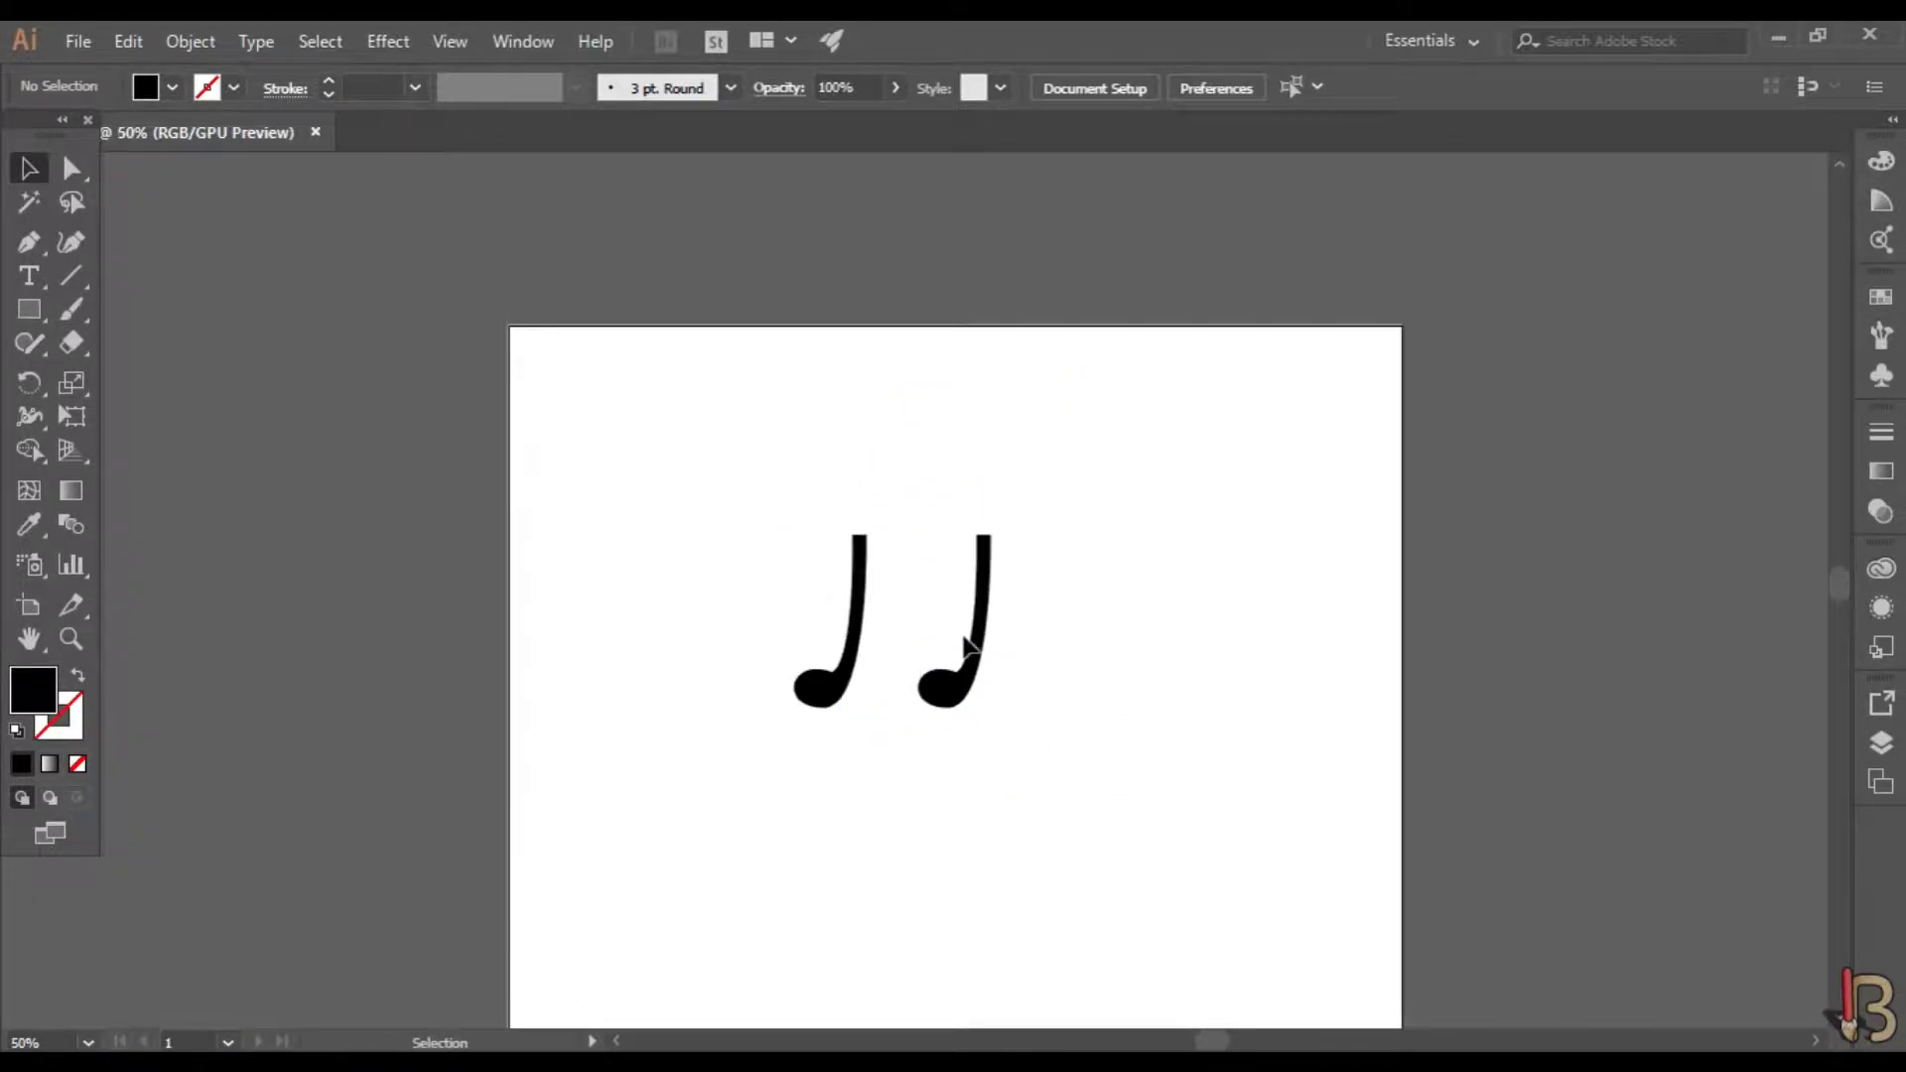
{"action": "scroll", "coordinate": [1092, 545], "scroll_direction": "up", "scroll_amount": 1}
{"action": "scroll", "coordinate": [871, 717], "scroll_direction": "up", "scroll_amount": 1}
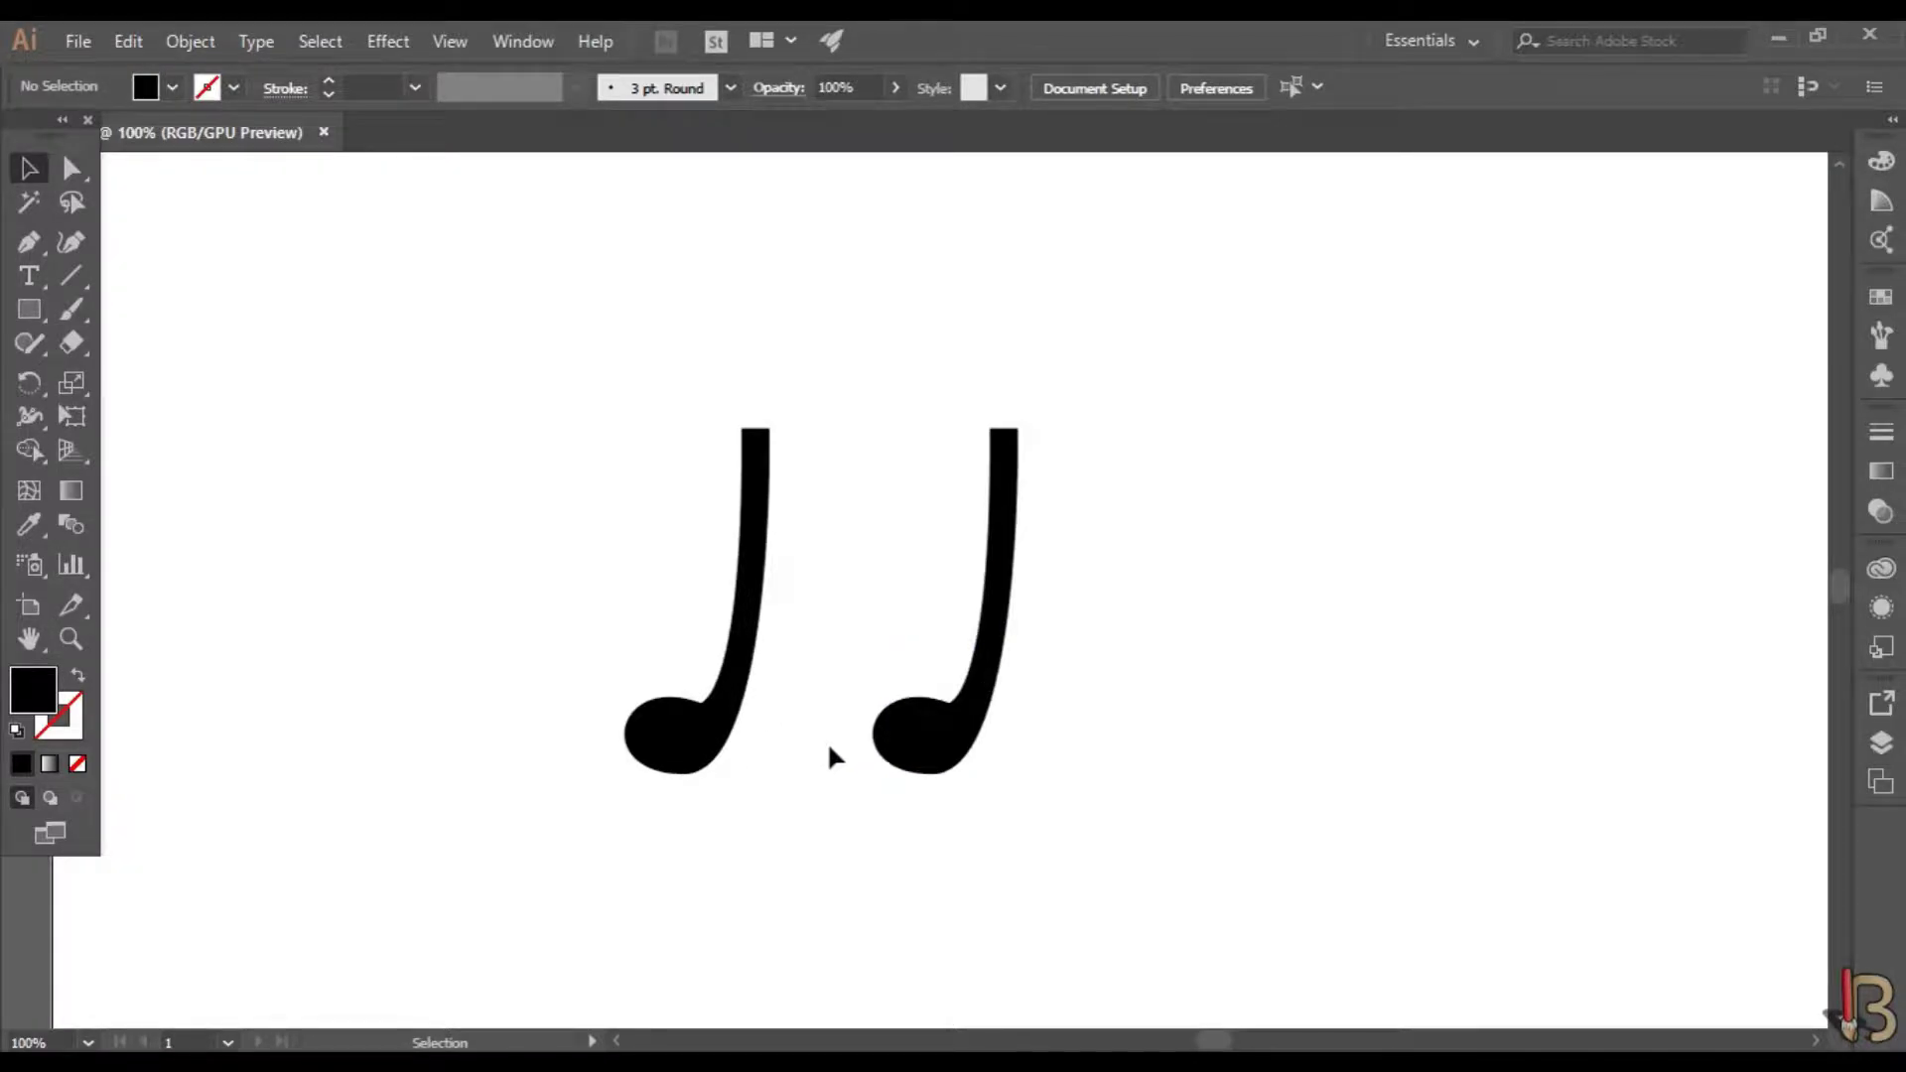
{"action": "left_click_drag", "start_coordinate": [1010, 590], "coordinate": [937, 586]}
{"action": "left_click", "coordinate": [1166, 533]}
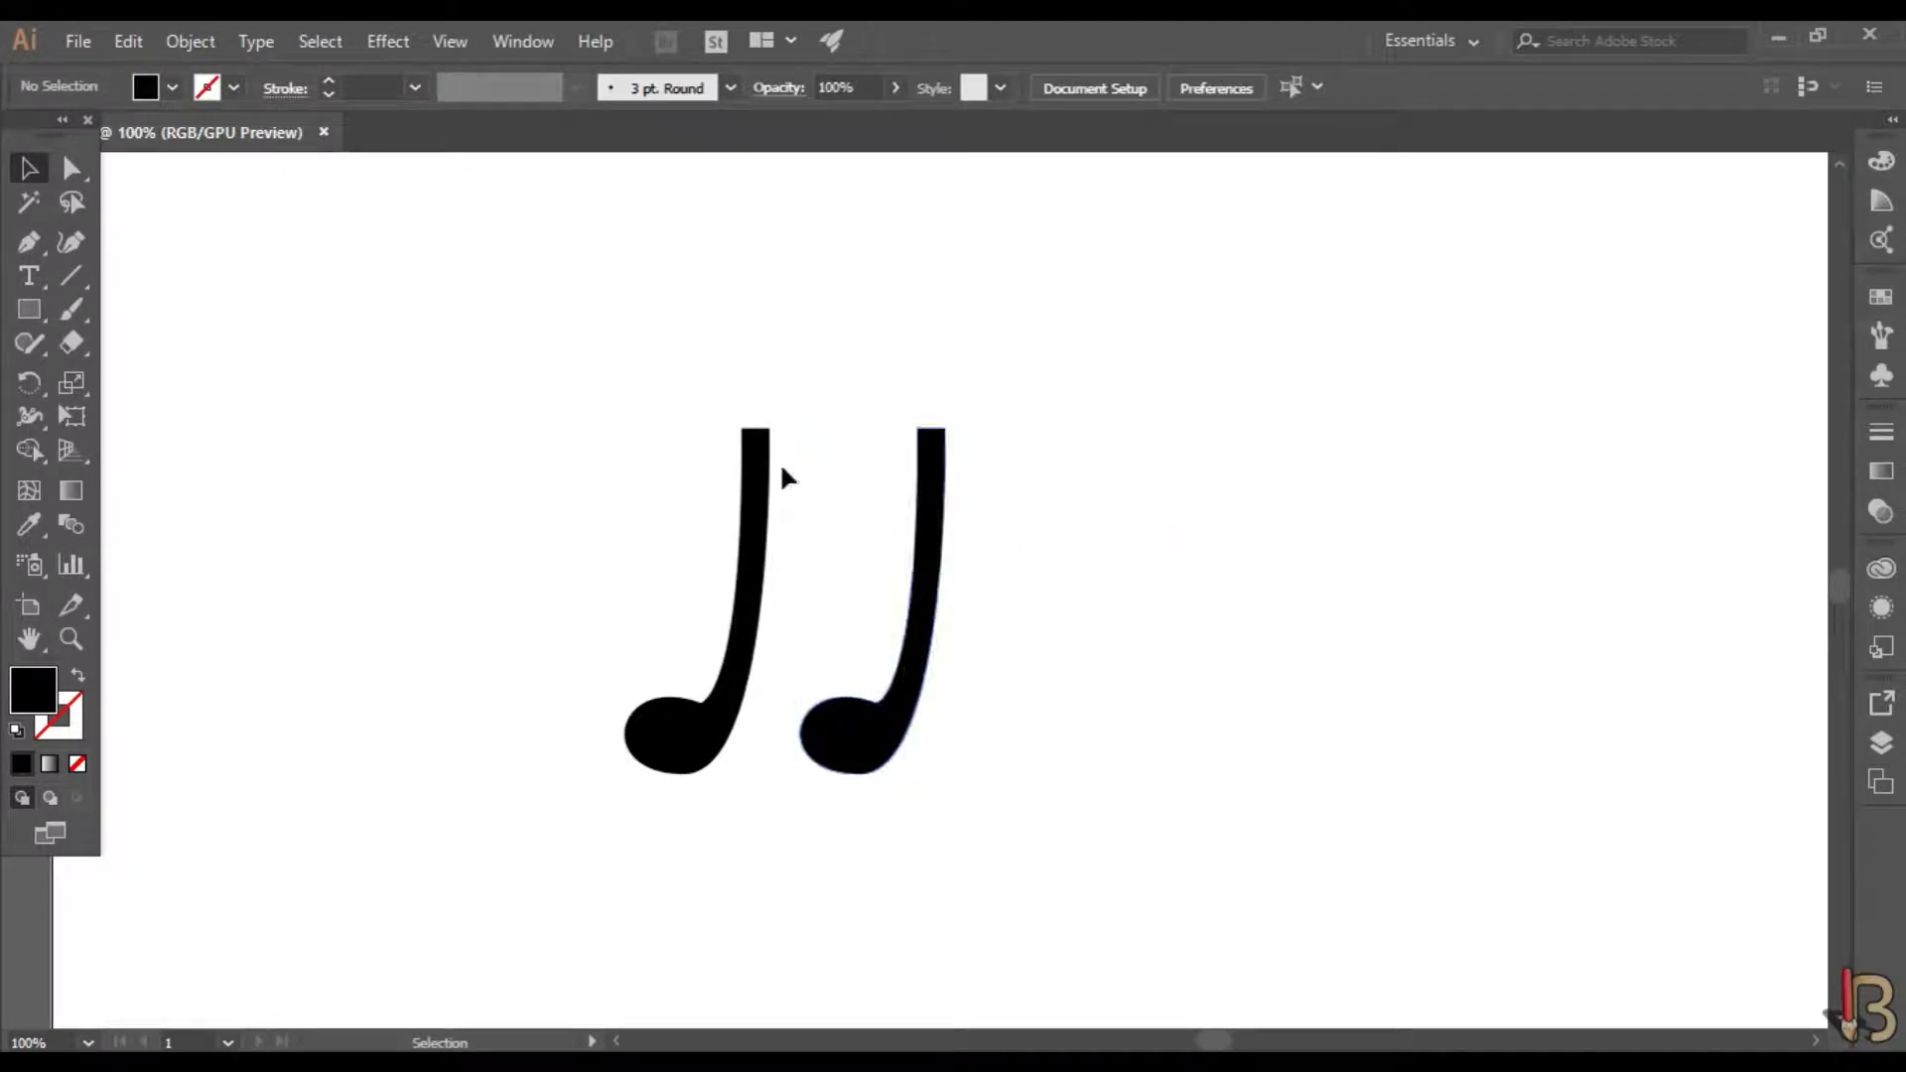
- Draw a thin black rectangle as a beam resting on both stem tops and extending slightly past them on each side
{"action": "left_click", "coordinate": [32, 308]}
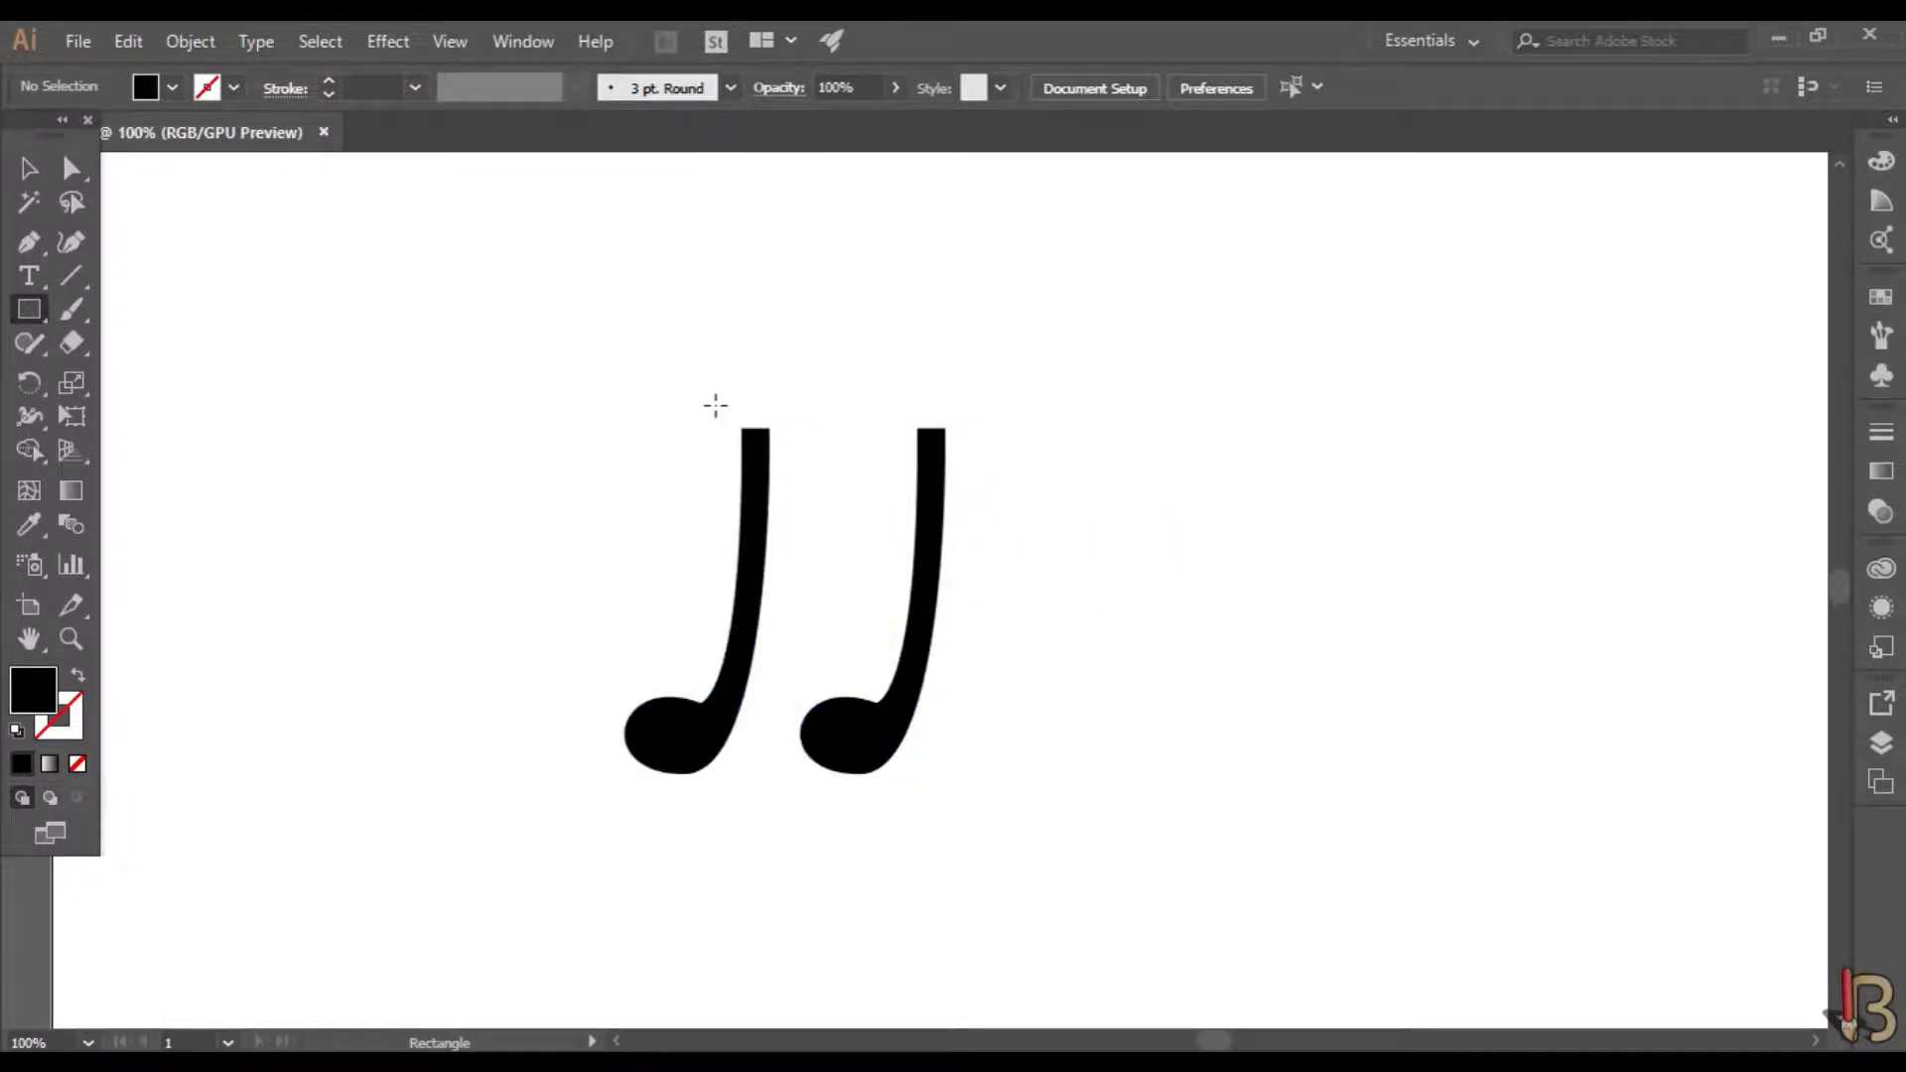
{"action": "left_click_drag", "start_coordinate": [709, 400], "coordinate": [976, 429]}
{"action": "left_click", "coordinate": [28, 168]}
{"action": "left_click", "coordinate": [442, 278]}
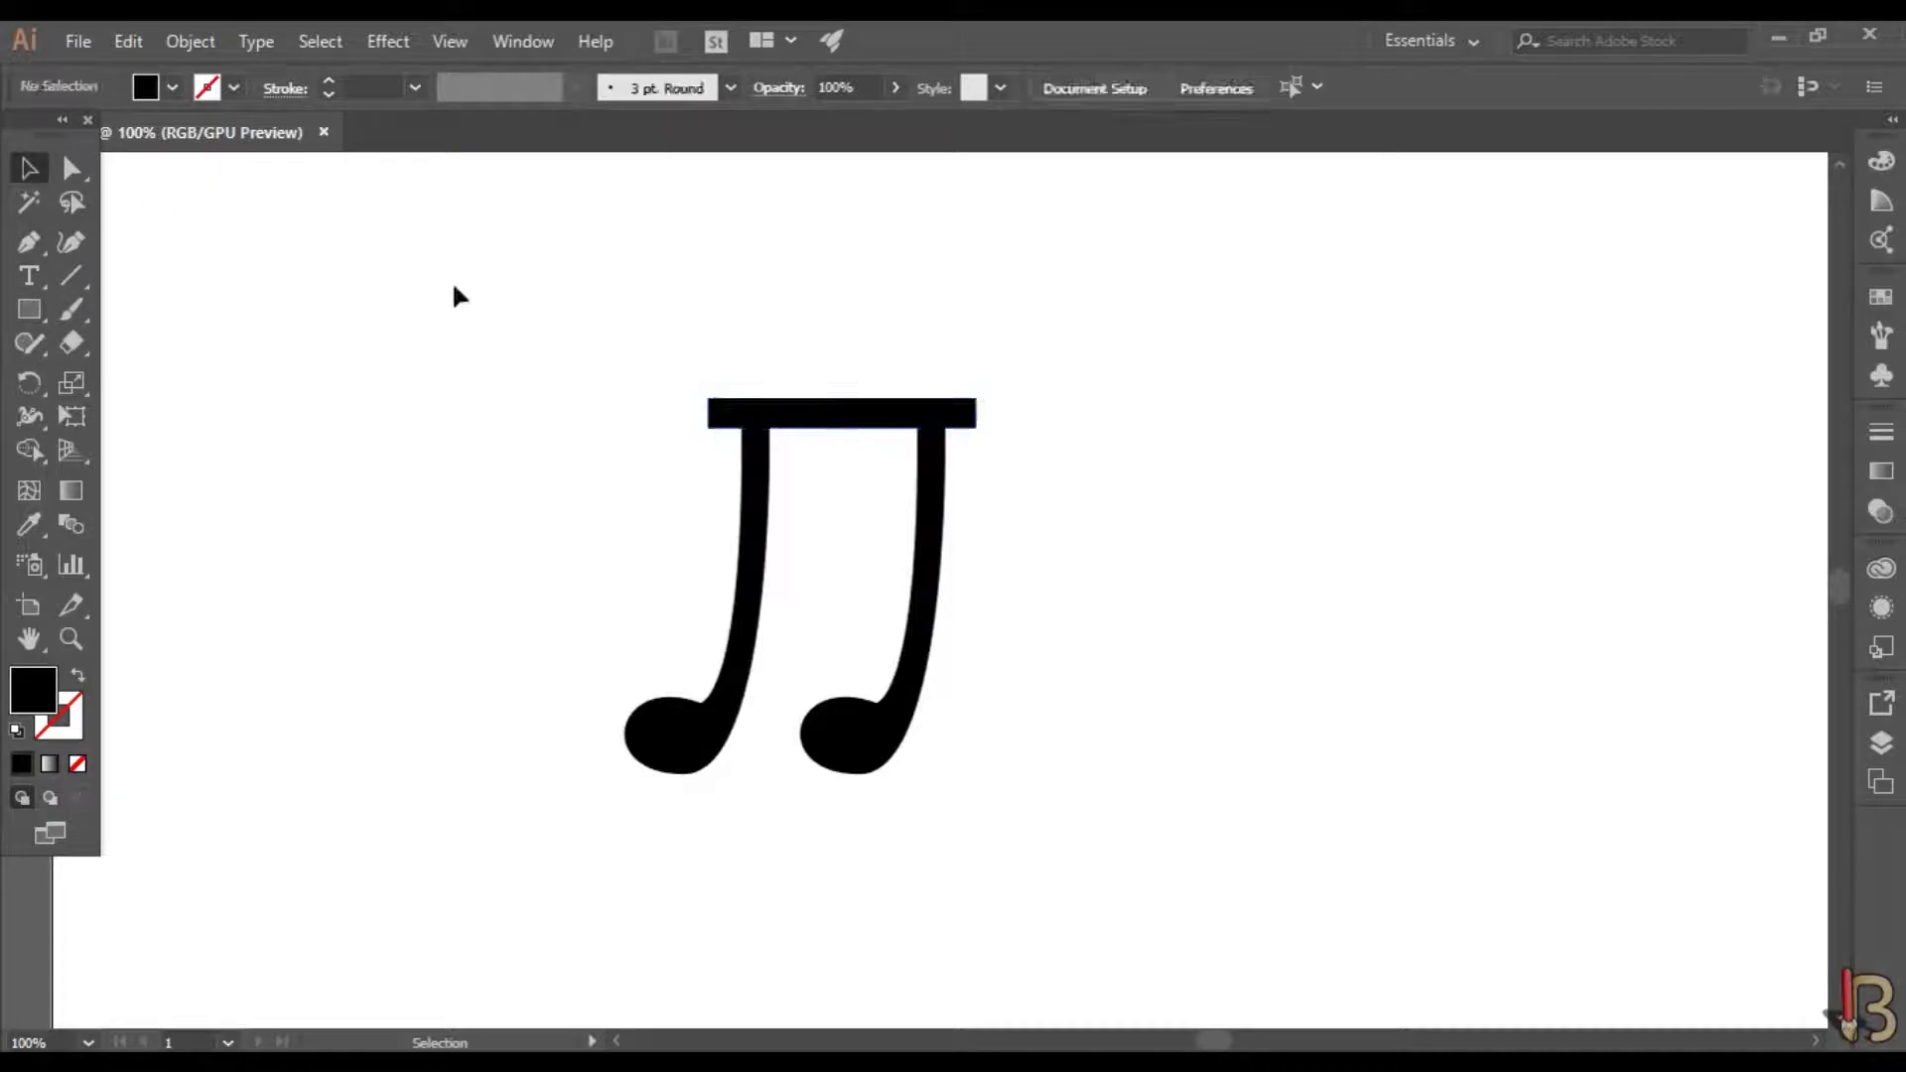
- Try to shorten both notes together by scaling their top edge down away from the beam
{"action": "key", "text": "ctrl+minus"}
{"action": "key", "text": "ctrl+minus"}
{"action": "key", "text": "ctrl+plus"}
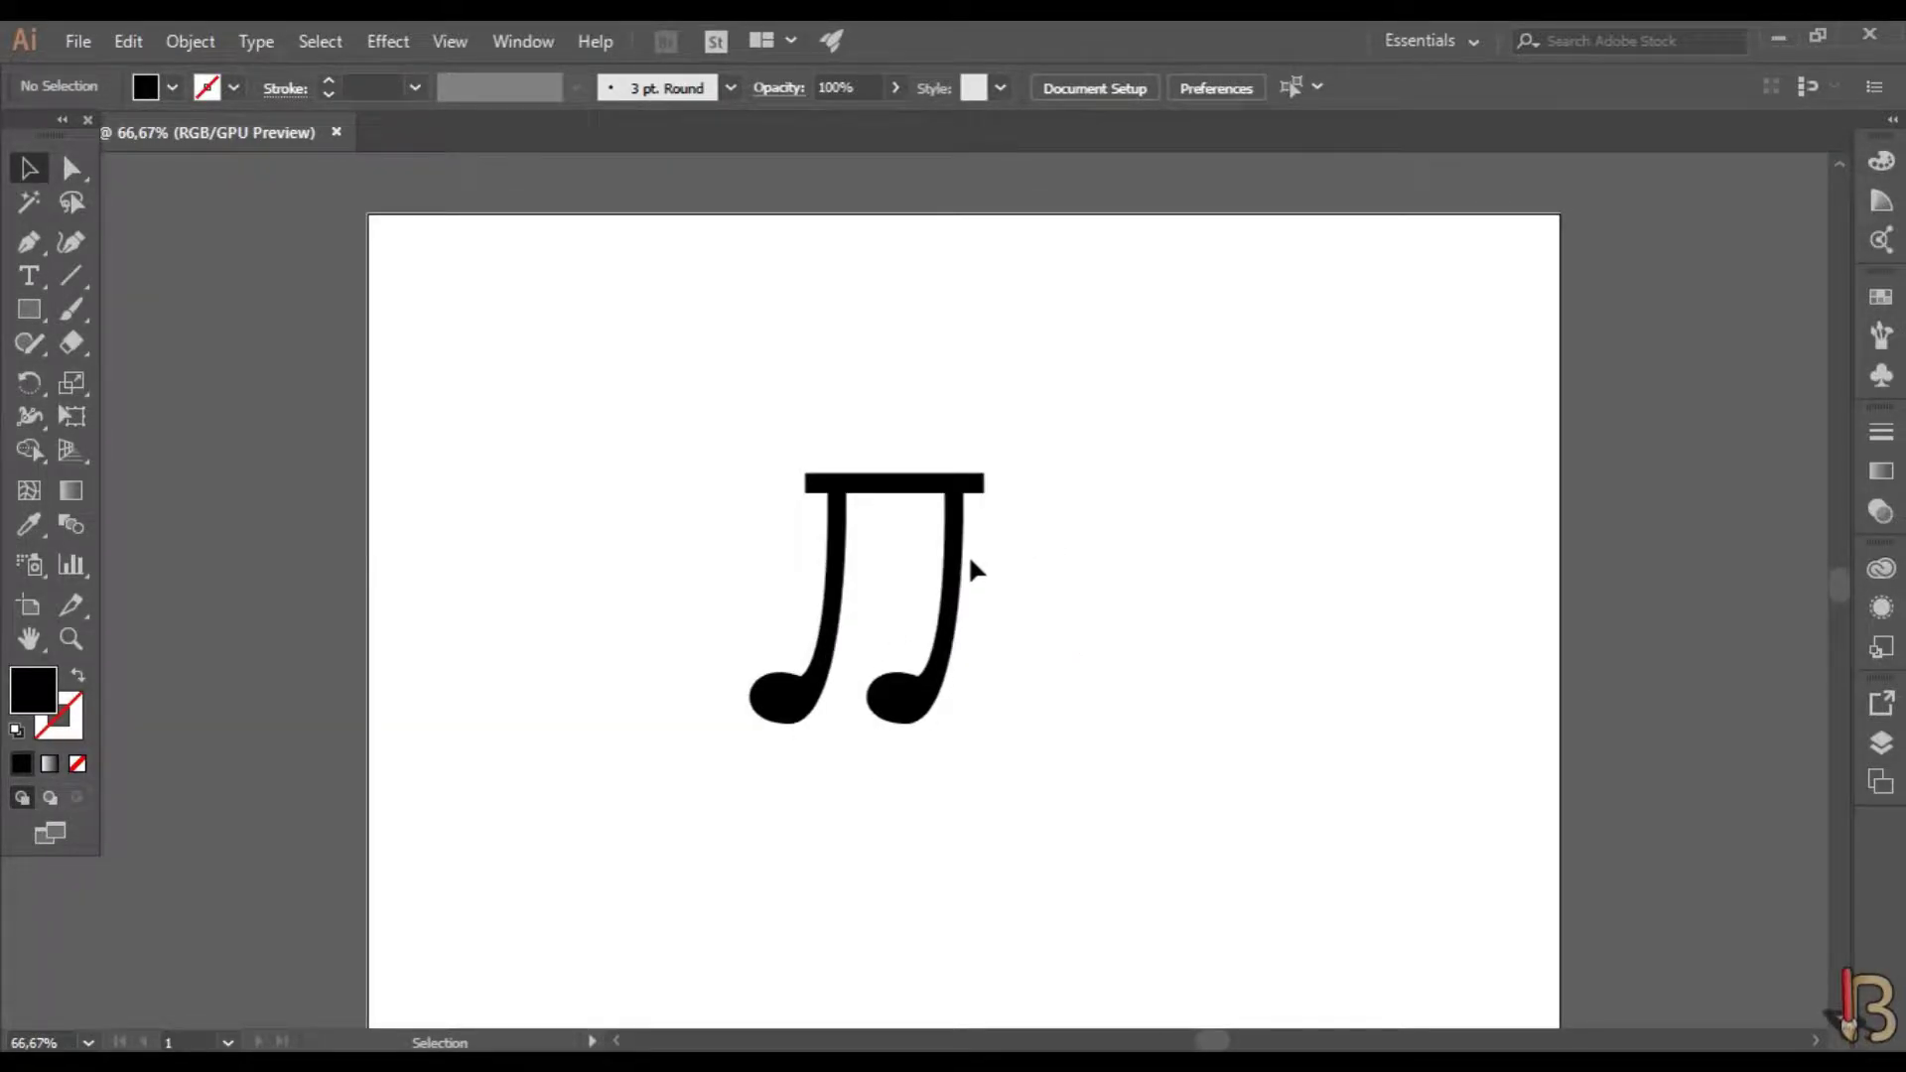
{"action": "left_click", "coordinate": [963, 559]}
{"action": "left_click", "coordinate": [847, 572]}
{"action": "scroll", "coordinate": [936, 566], "scroll_direction": "up", "scroll_amount": 2}
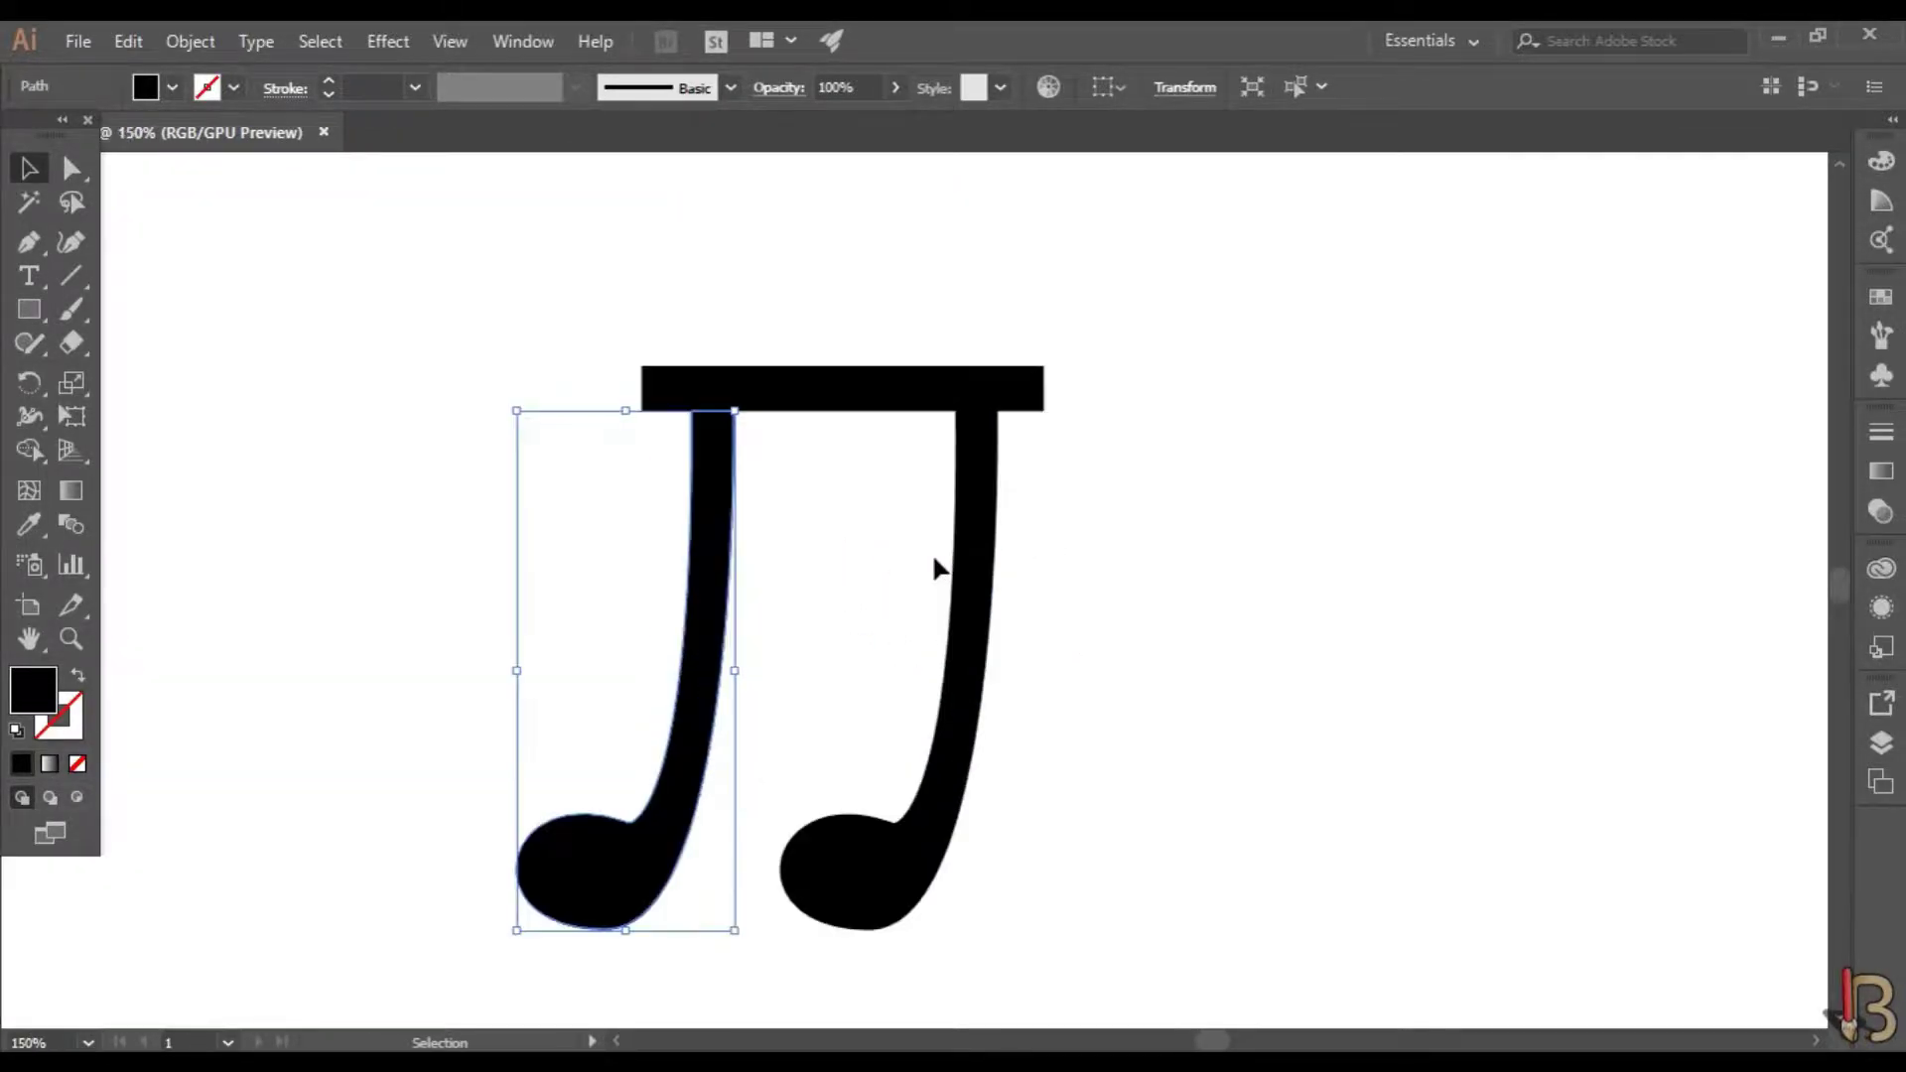
{"action": "left_click", "coordinate": [963, 571], "text": "shift"}
{"action": "left_click_drag", "start_coordinate": [761, 411], "coordinate": [759, 499]}
{"action": "left_click", "coordinate": [1132, 584]}
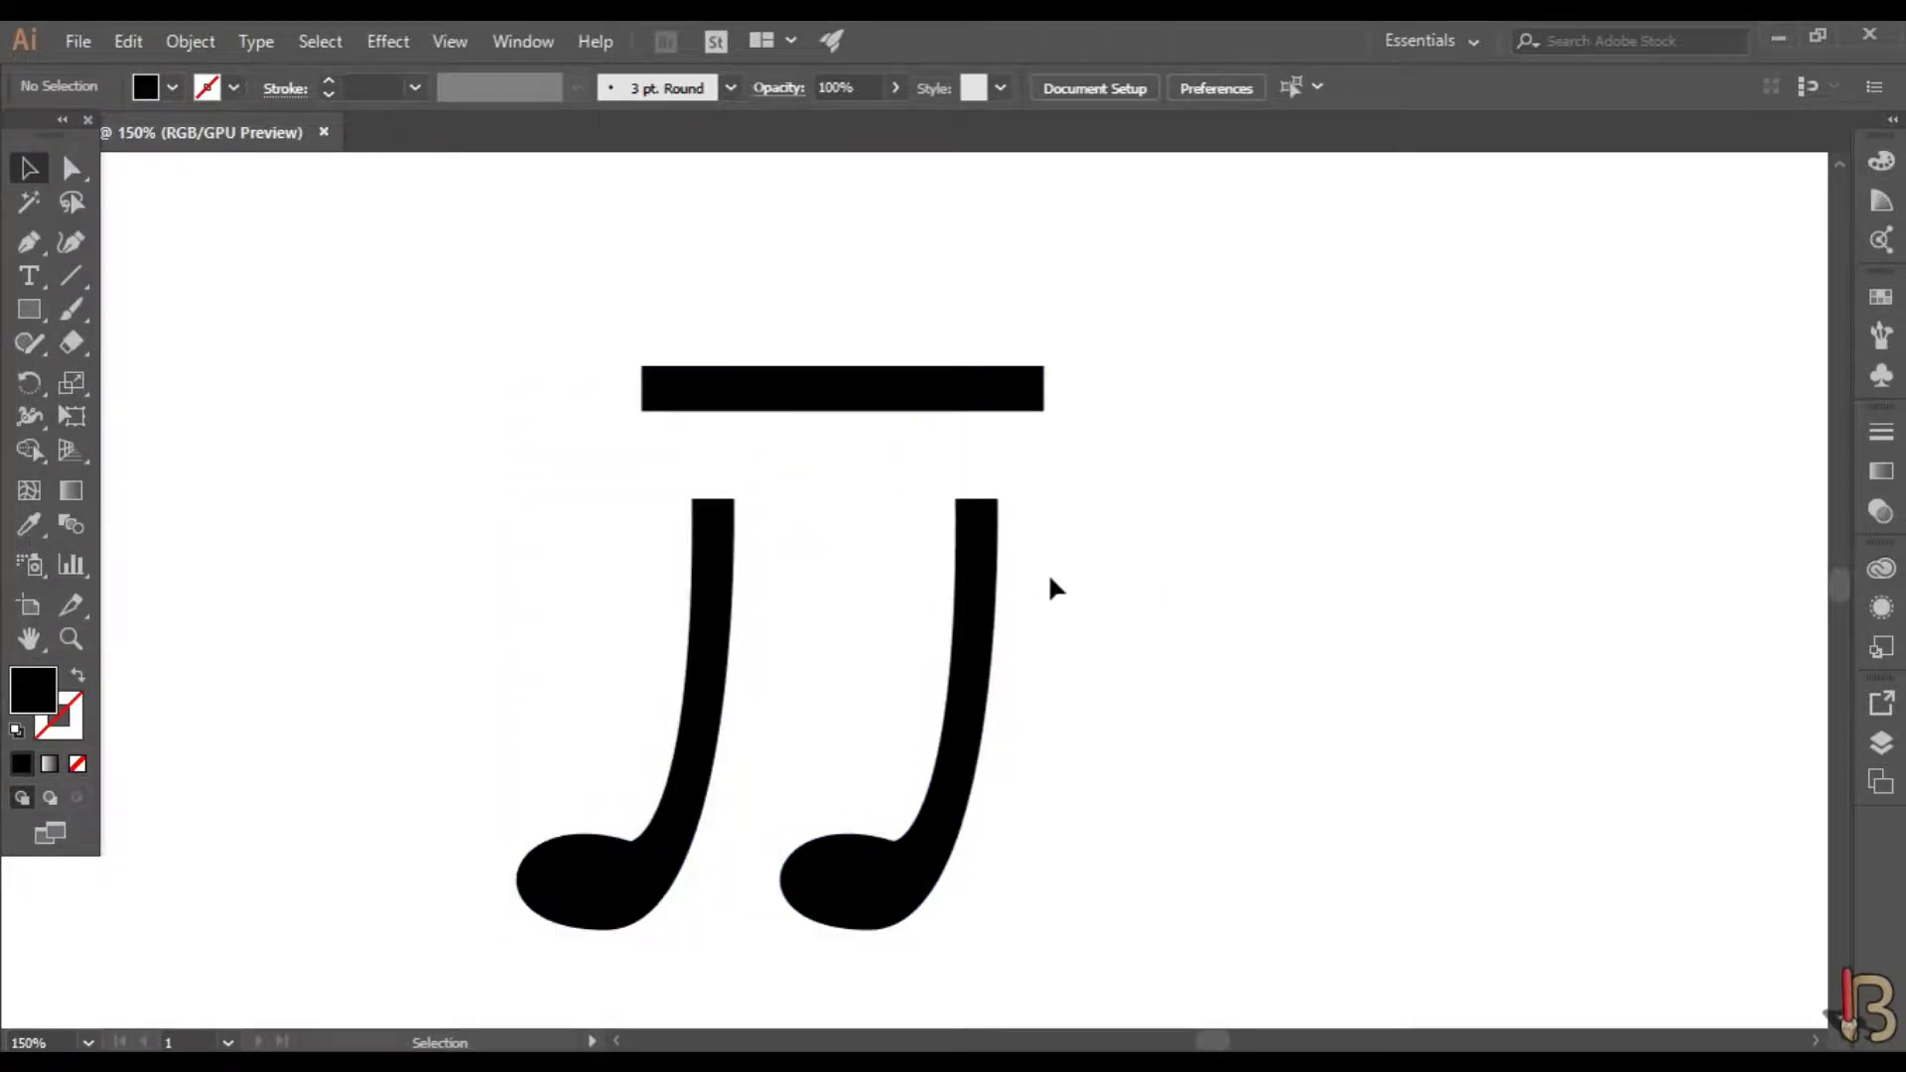
{"action": "key", "text": "ctrl+0"}
{"action": "key", "text": "ctrl+z"}
{"action": "left_click", "coordinate": [1110, 499]}
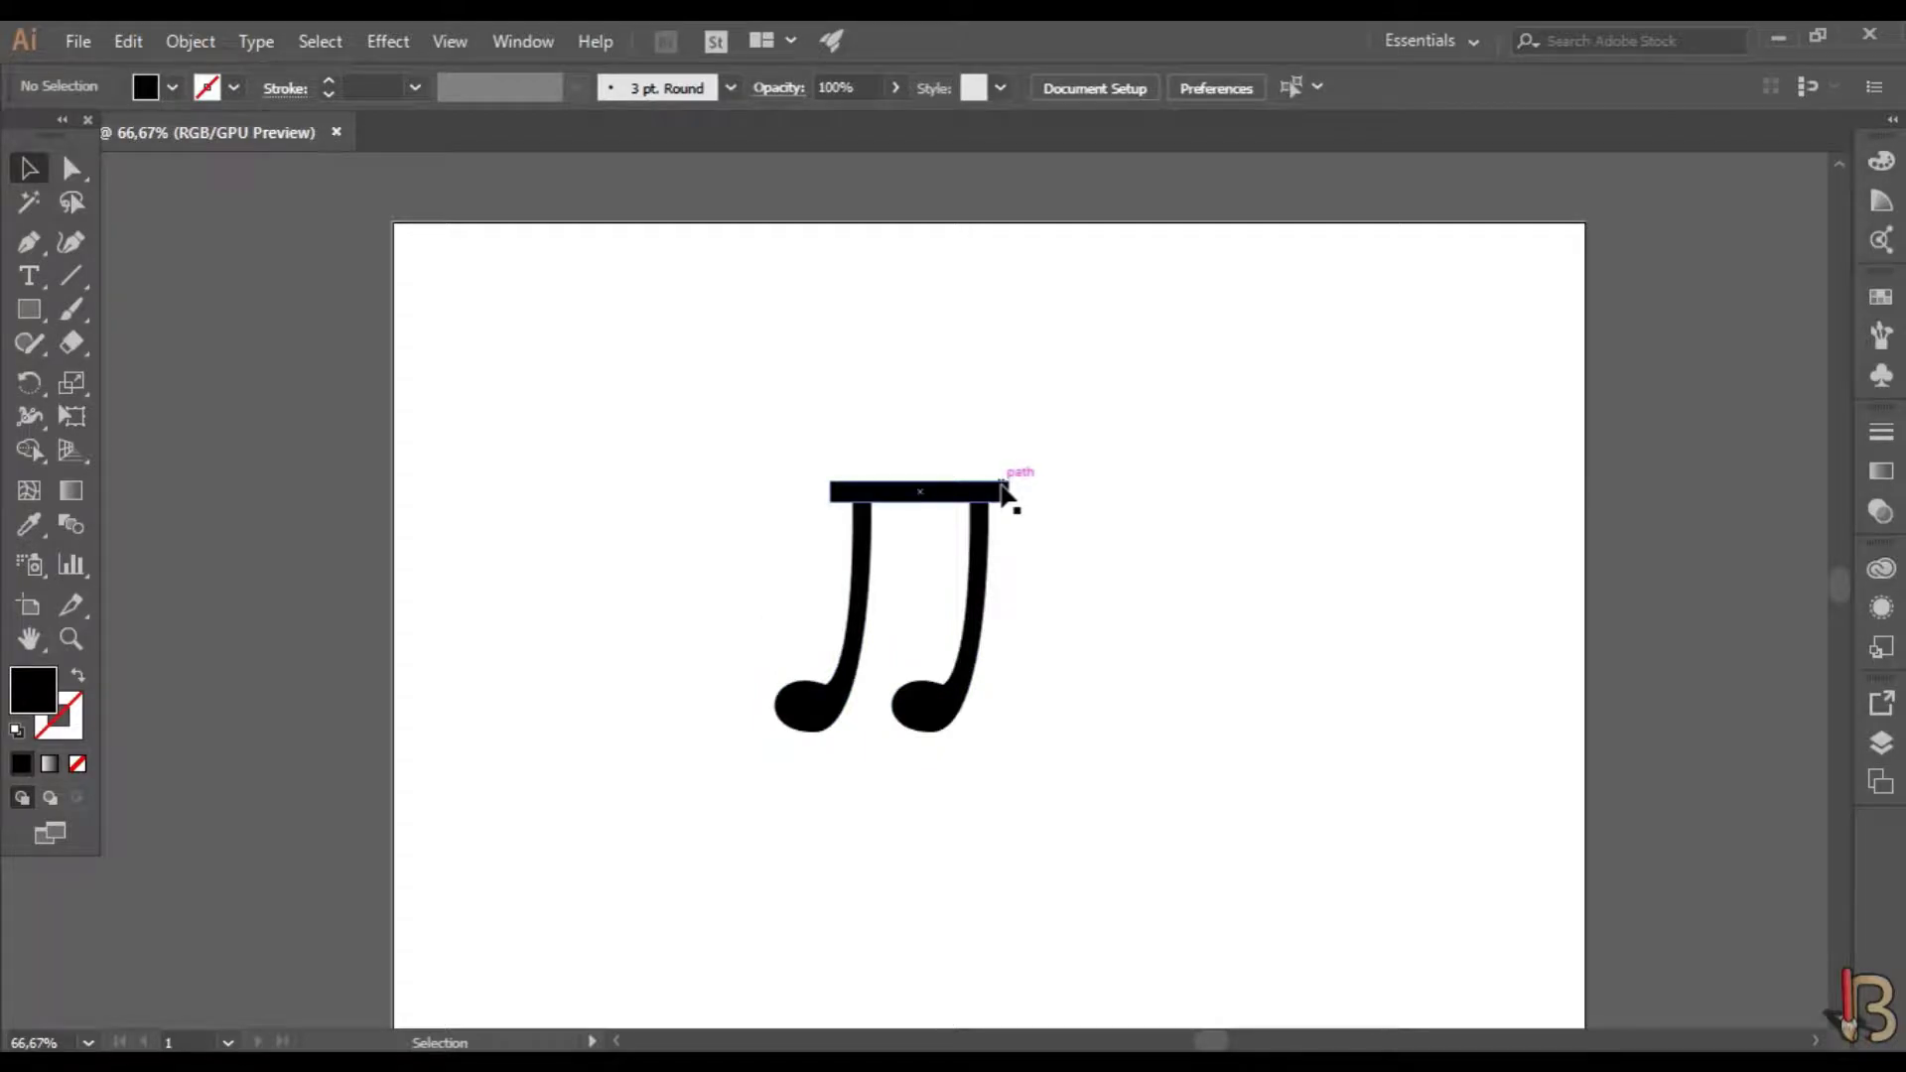
- Lower both notes below the beam and shorten their stems by moving all four top anchors straight down together
{"action": "key", "text": "ctrl+shift+z"}
{"action": "key", "text": "ctrl+1"}
{"action": "left_click", "coordinate": [71, 169]}
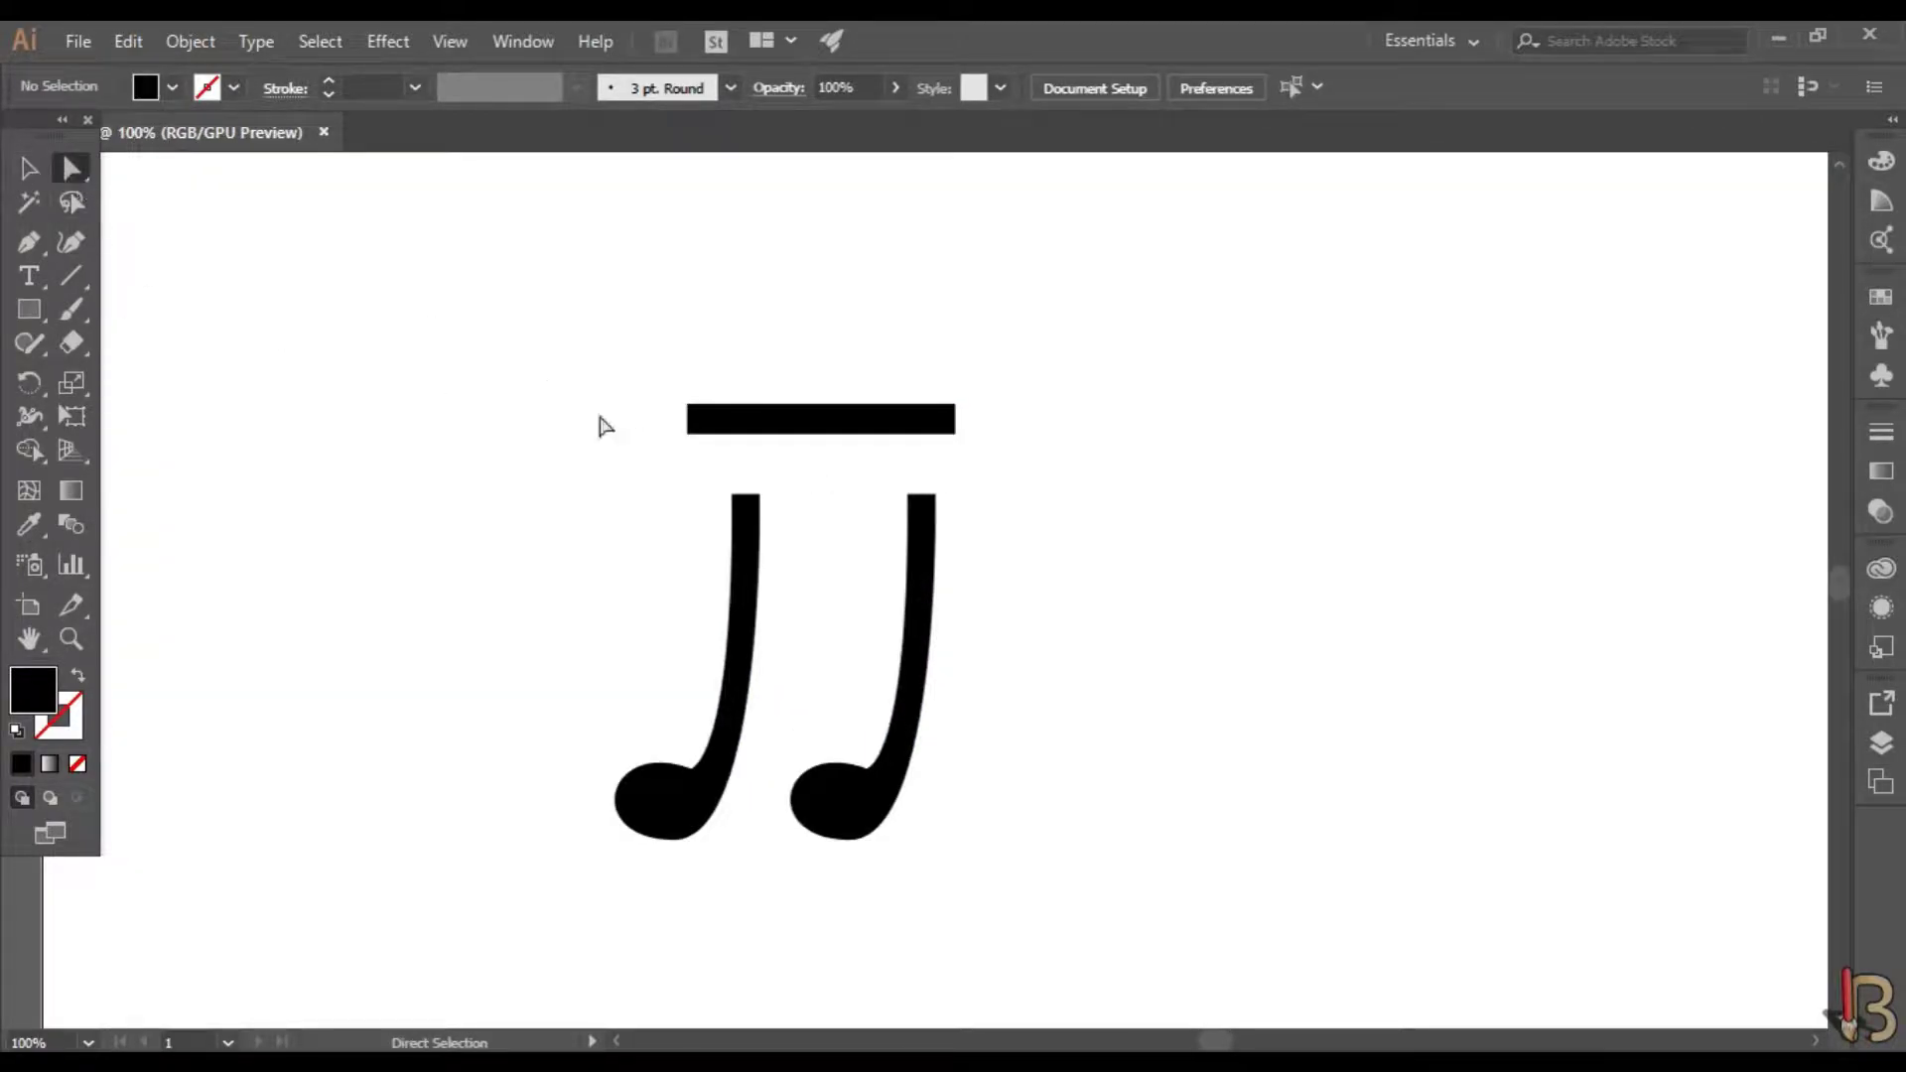
{"action": "left_click_drag", "start_coordinate": [697, 485], "coordinate": [971, 537]}
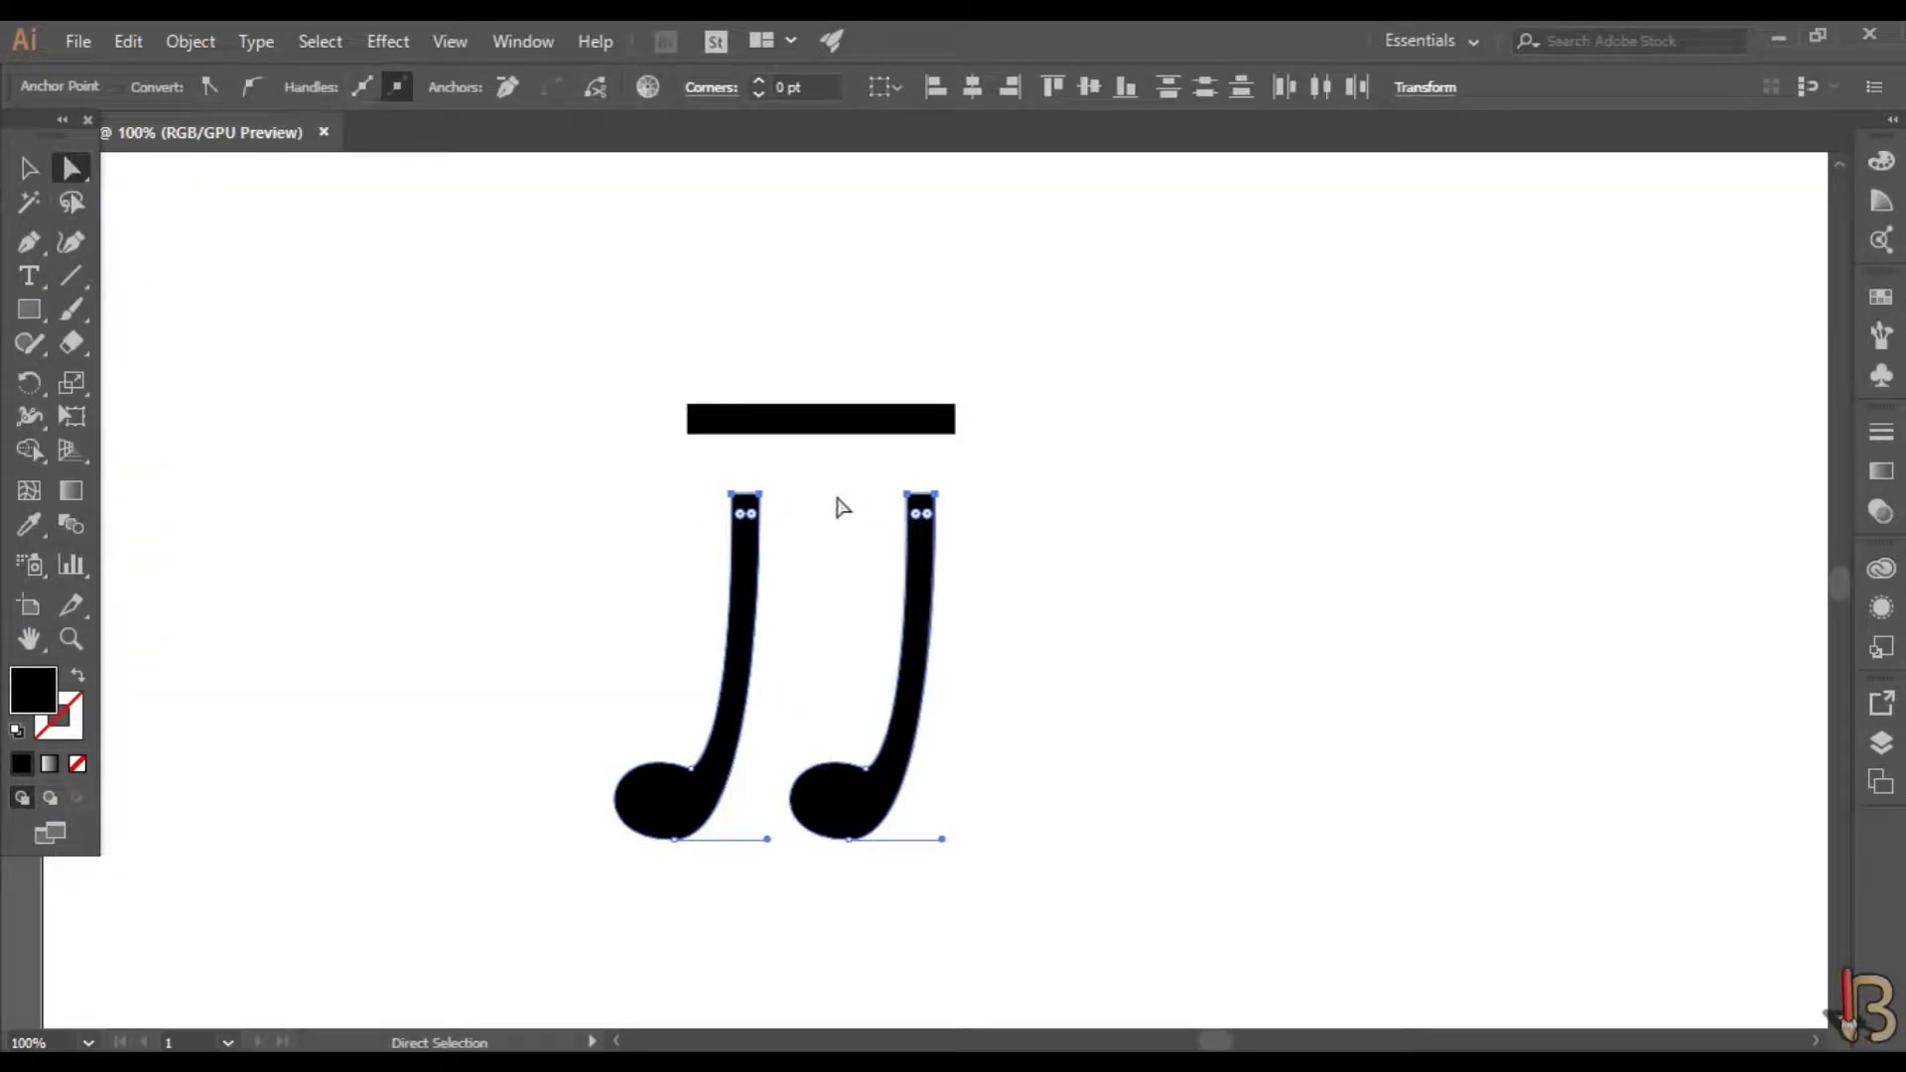
{"action": "left_click_drag", "start_coordinate": [747, 496], "coordinate": [745, 557]}
{"action": "left_click", "coordinate": [1059, 553]}
- Shift the top anchors of both stems slightly left so the stems stand more upright over the note heads
{"action": "key", "text": "ctrl+minus"}
{"action": "key", "text": "ctrl+minus"}
{"action": "key", "text": "ctrl+minus"}
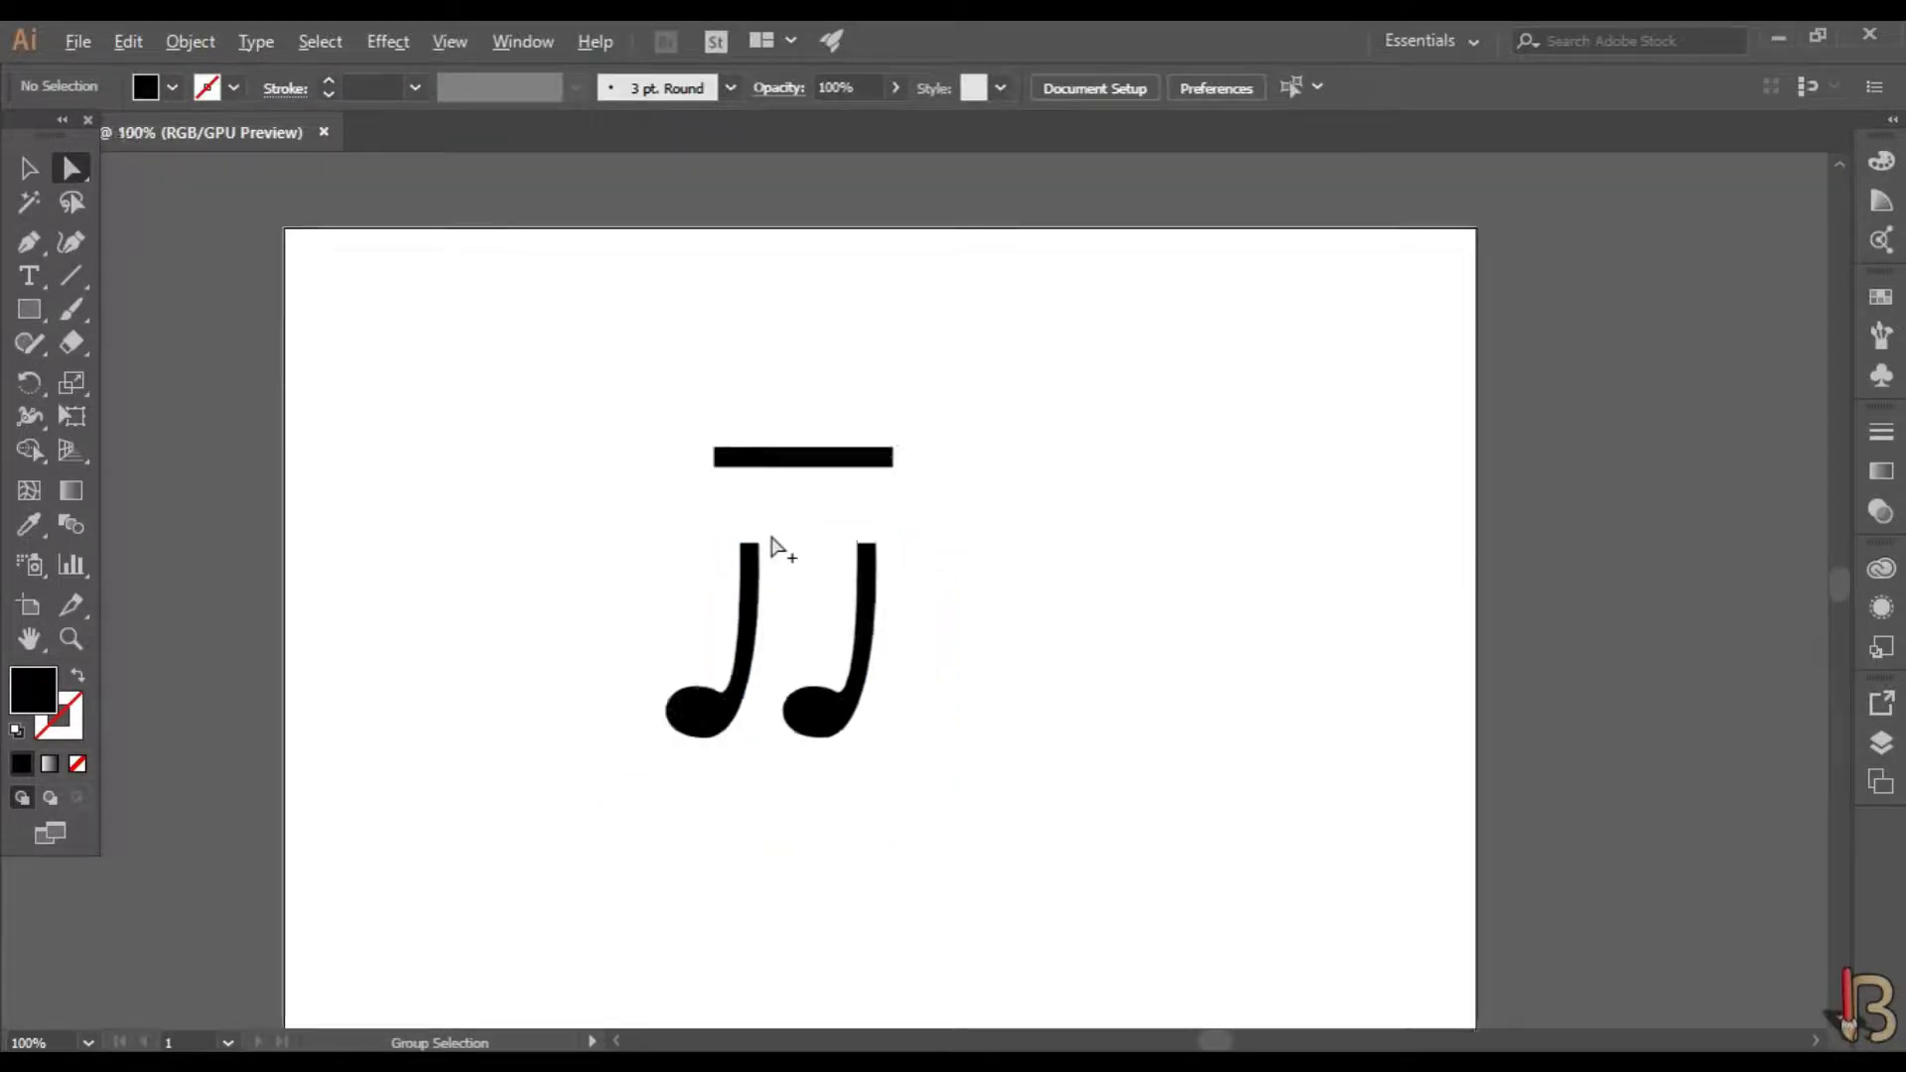
{"action": "scroll", "coordinate": [797, 523], "scroll_direction": "up", "scroll_amount": 2}
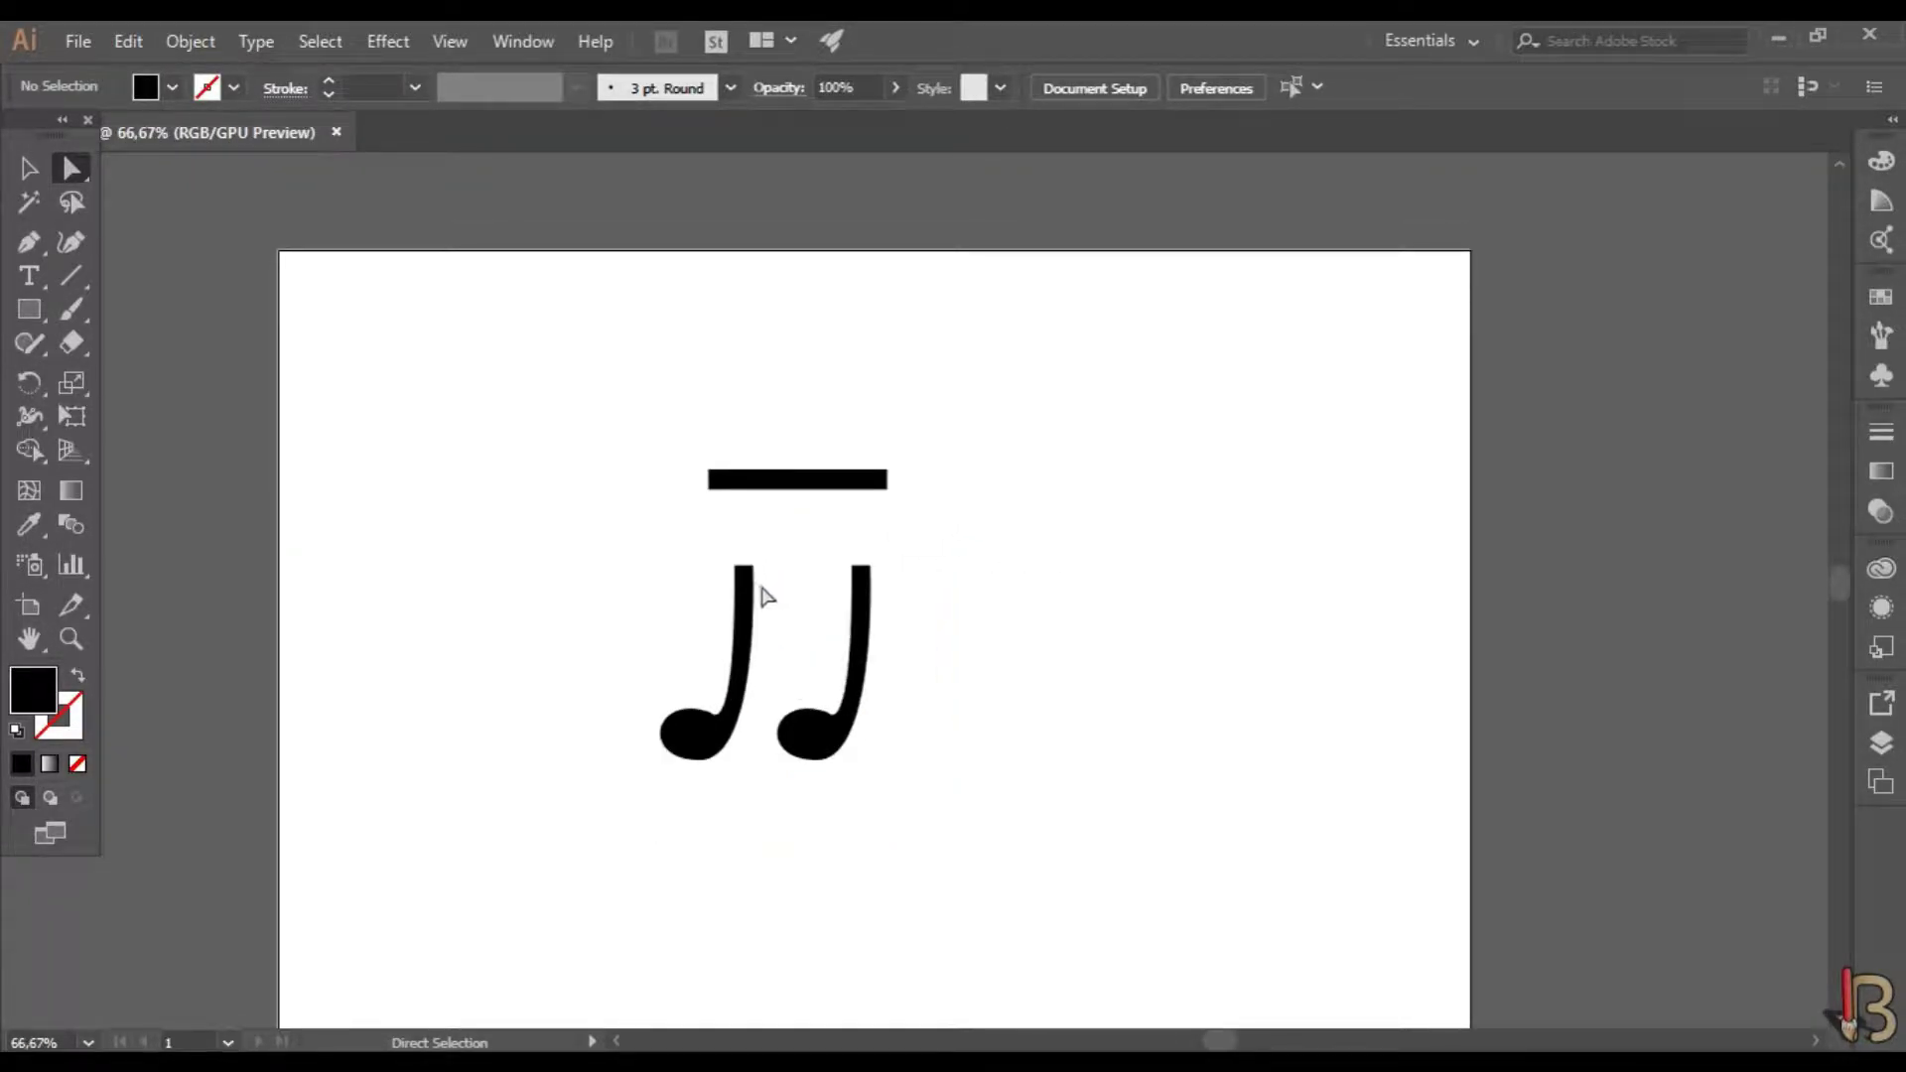
{"action": "scroll", "coordinate": [761, 597], "scroll_direction": "up", "scroll_amount": 1}
{"action": "left_click", "coordinate": [757, 613]}
{"action": "left_click", "coordinate": [904, 601]}
{"action": "left_click_drag", "start_coordinate": [665, 516], "coordinate": [943, 571]}
{"action": "mouse_move", "coordinate": [745, 556]}
{"action": "left_mouse_down"}
{"action": "mouse_move", "coordinate": [742, 572]}
{"action": "mouse_move", "coordinate": [768, 553]}
{"action": "left_mouse_up"}
{"action": "left_click", "coordinate": [810, 537]}
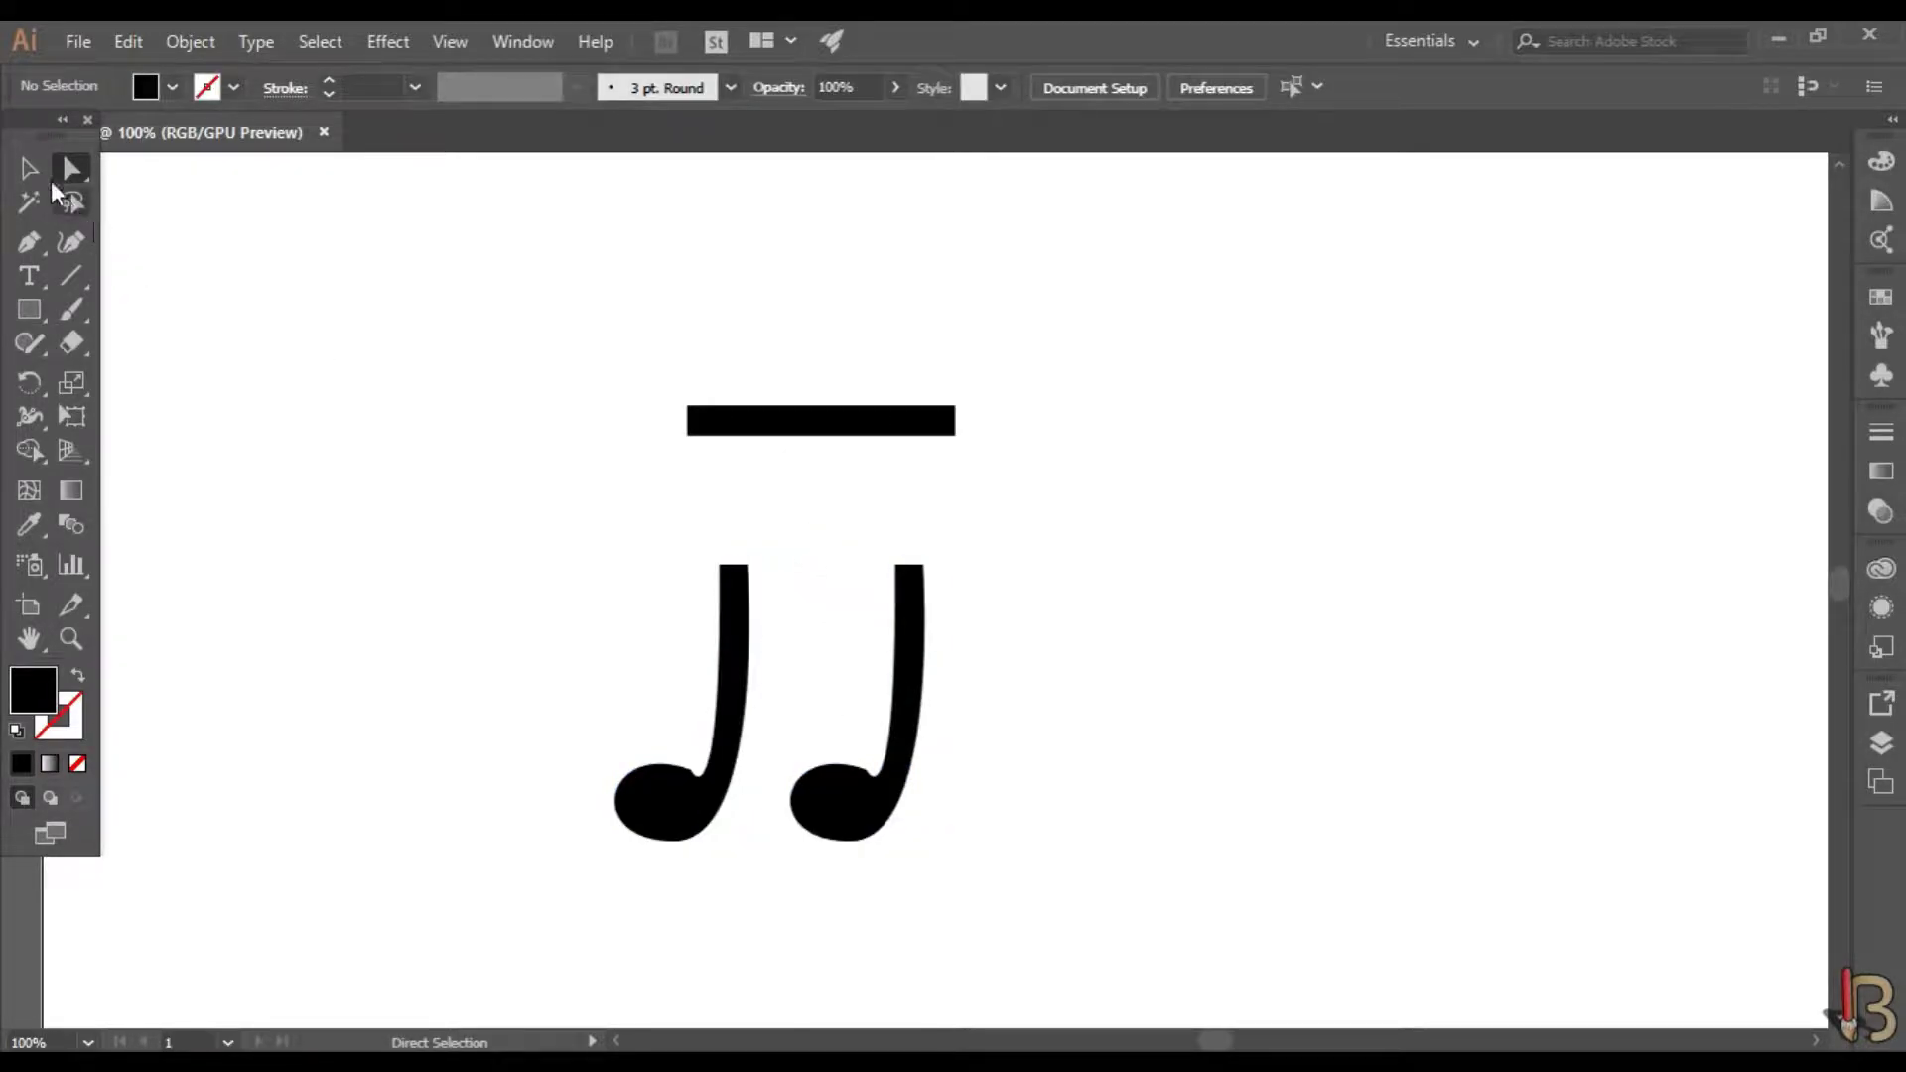
- Move the rectangular beam straight down until it rests on the tops of both stems
{"action": "left_click_drag", "start_coordinate": [751, 424], "coordinate": [746, 553]}
{"action": "left_click", "coordinate": [1045, 511]}
{"action": "key", "text": "ctrl+minus"}
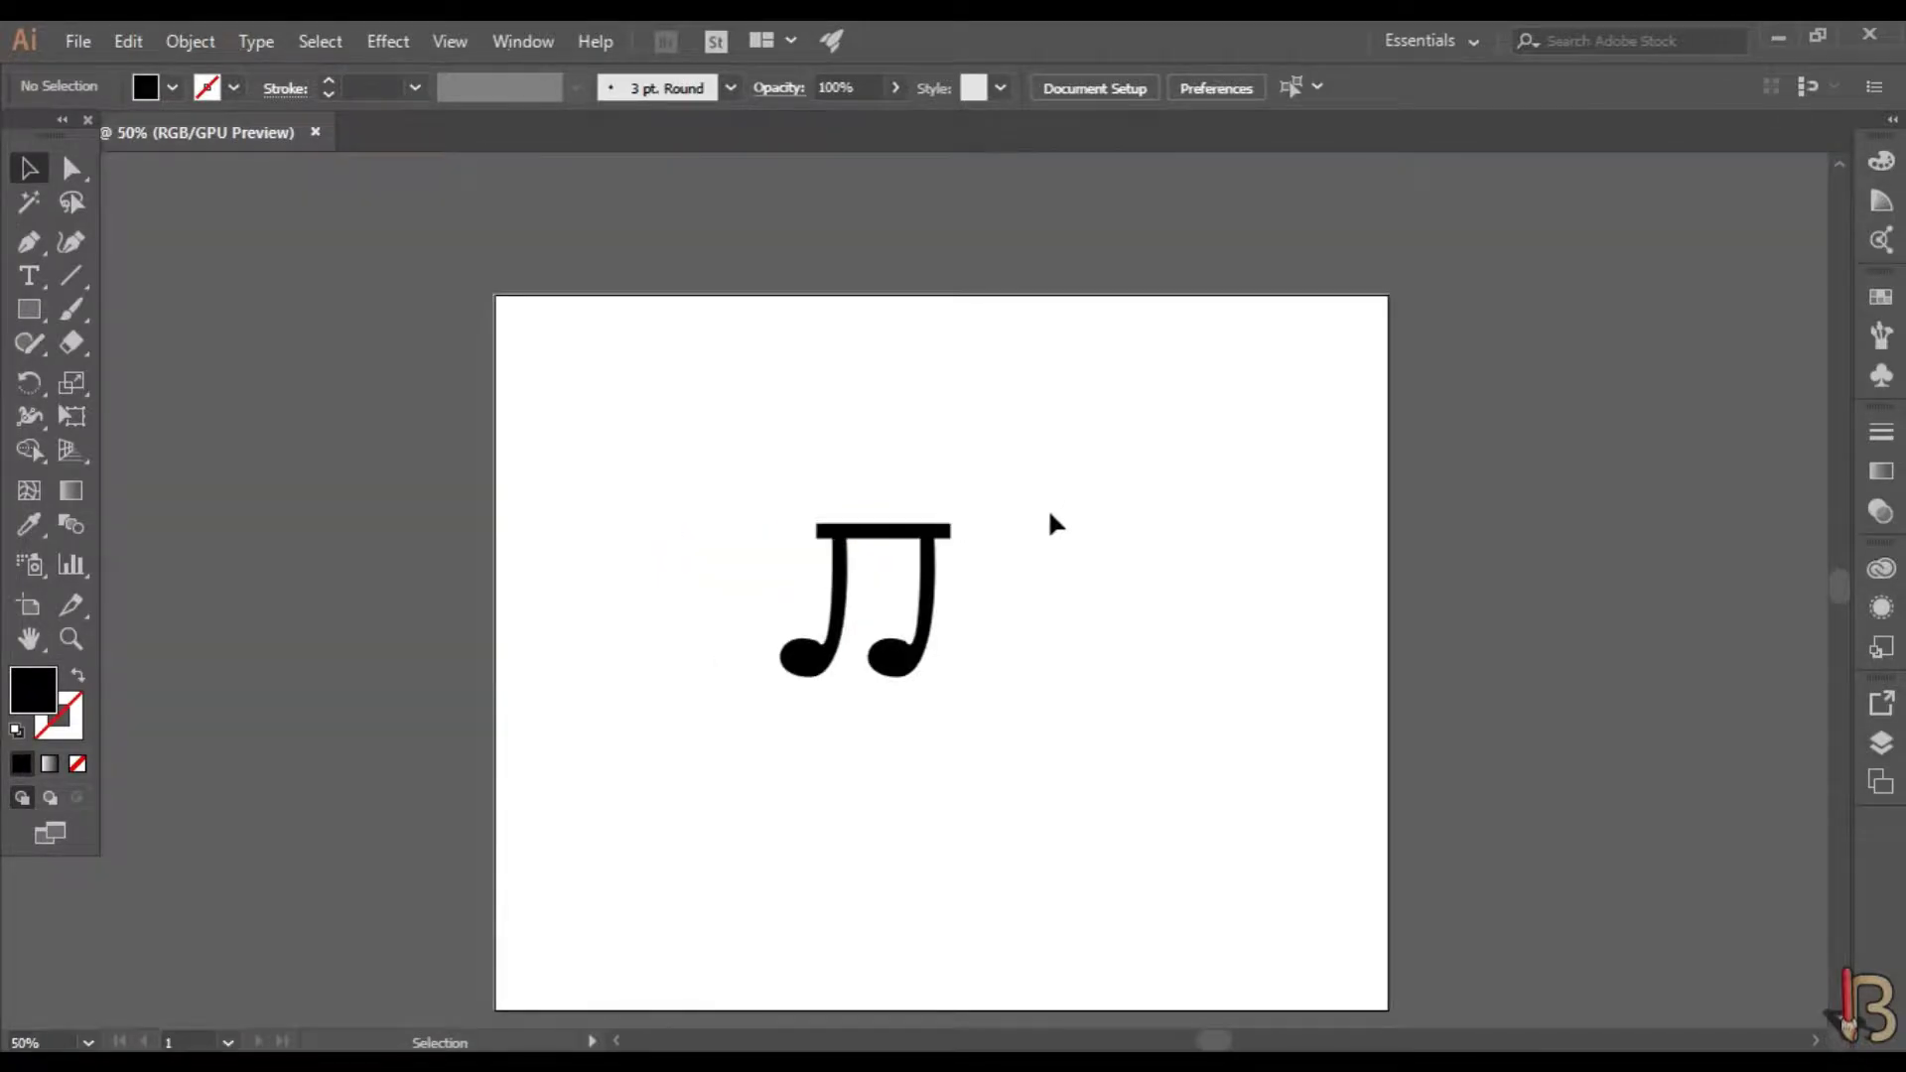
- Nudge the two notes slightly toward each other beneath the beam to even out its overhang
{"action": "scroll", "coordinate": [969, 536], "scroll_direction": "down", "scroll_amount": 1}
{"action": "scroll", "coordinate": [955, 541], "scroll_direction": "up", "scroll_amount": 2}
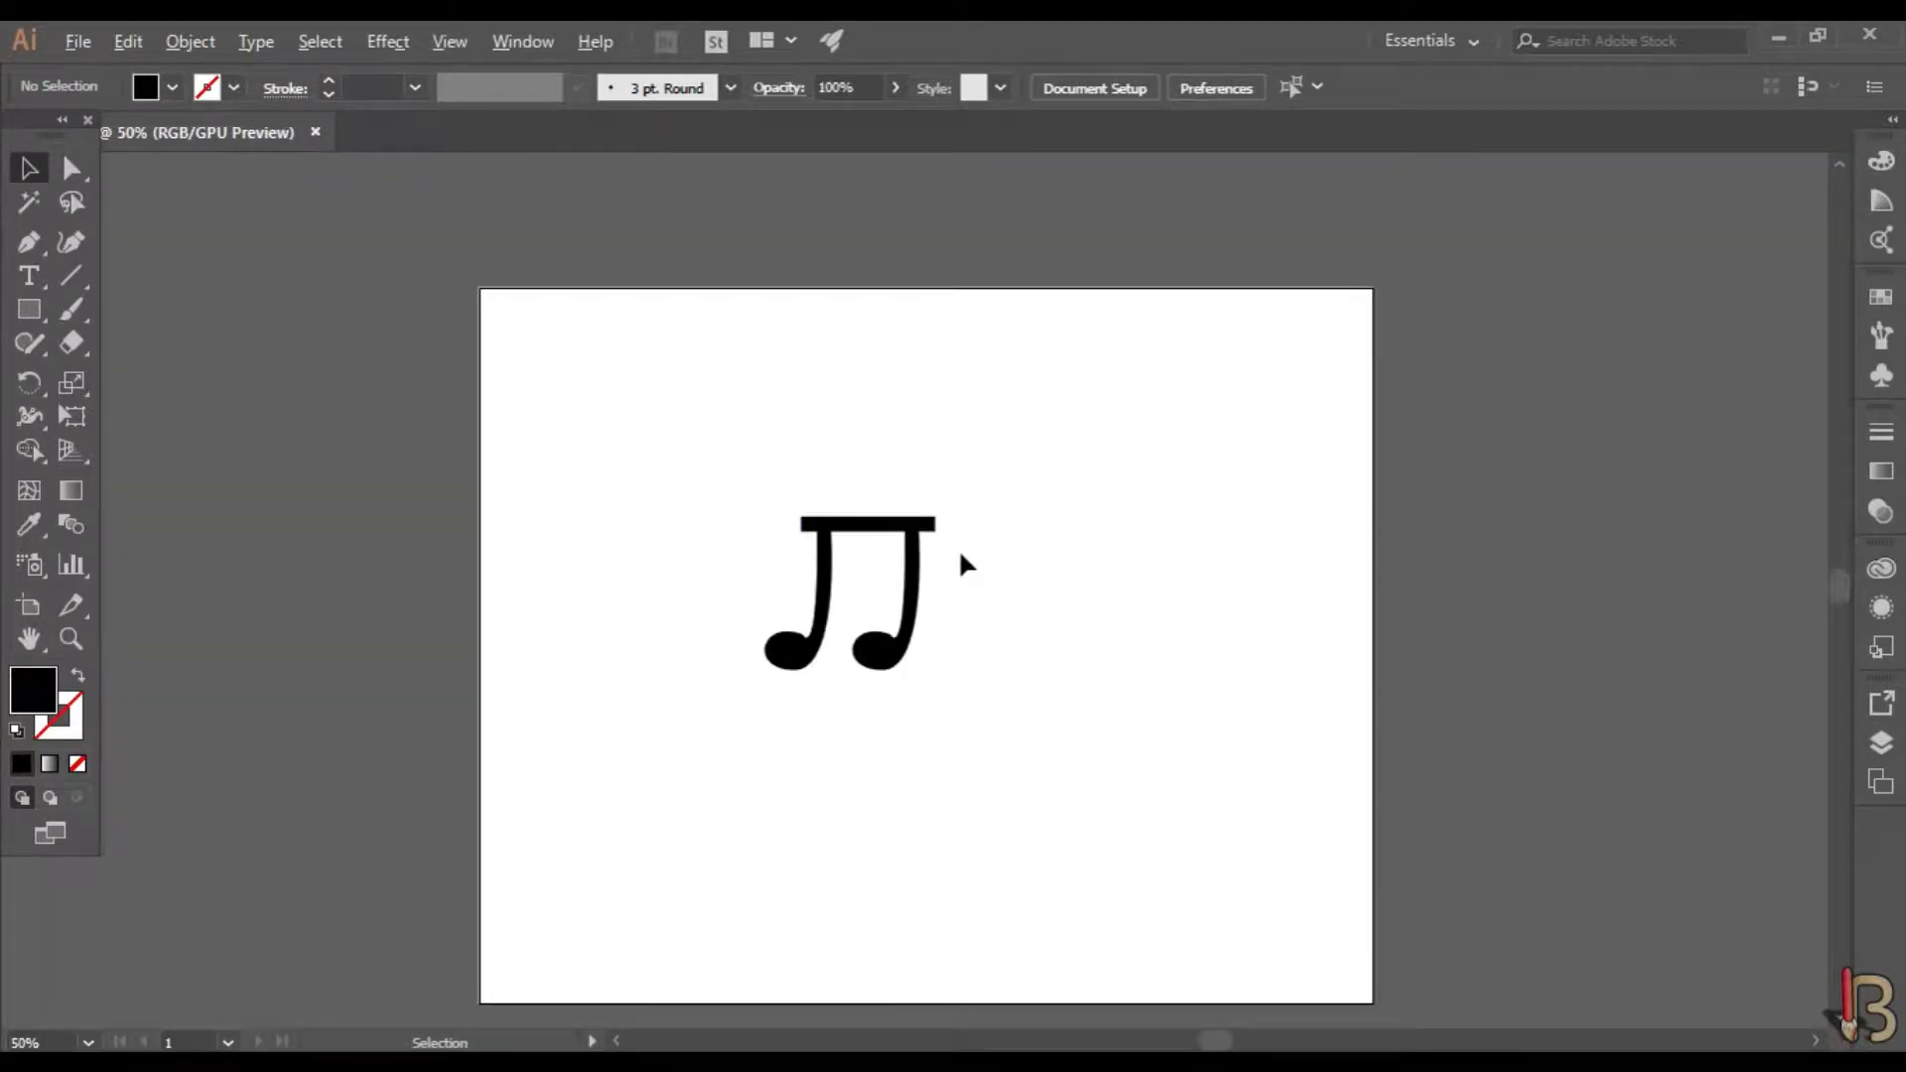
{"action": "left_click", "coordinate": [789, 566]}
{"action": "left_click_drag", "start_coordinate": [792, 564], "coordinate": [794, 566]}
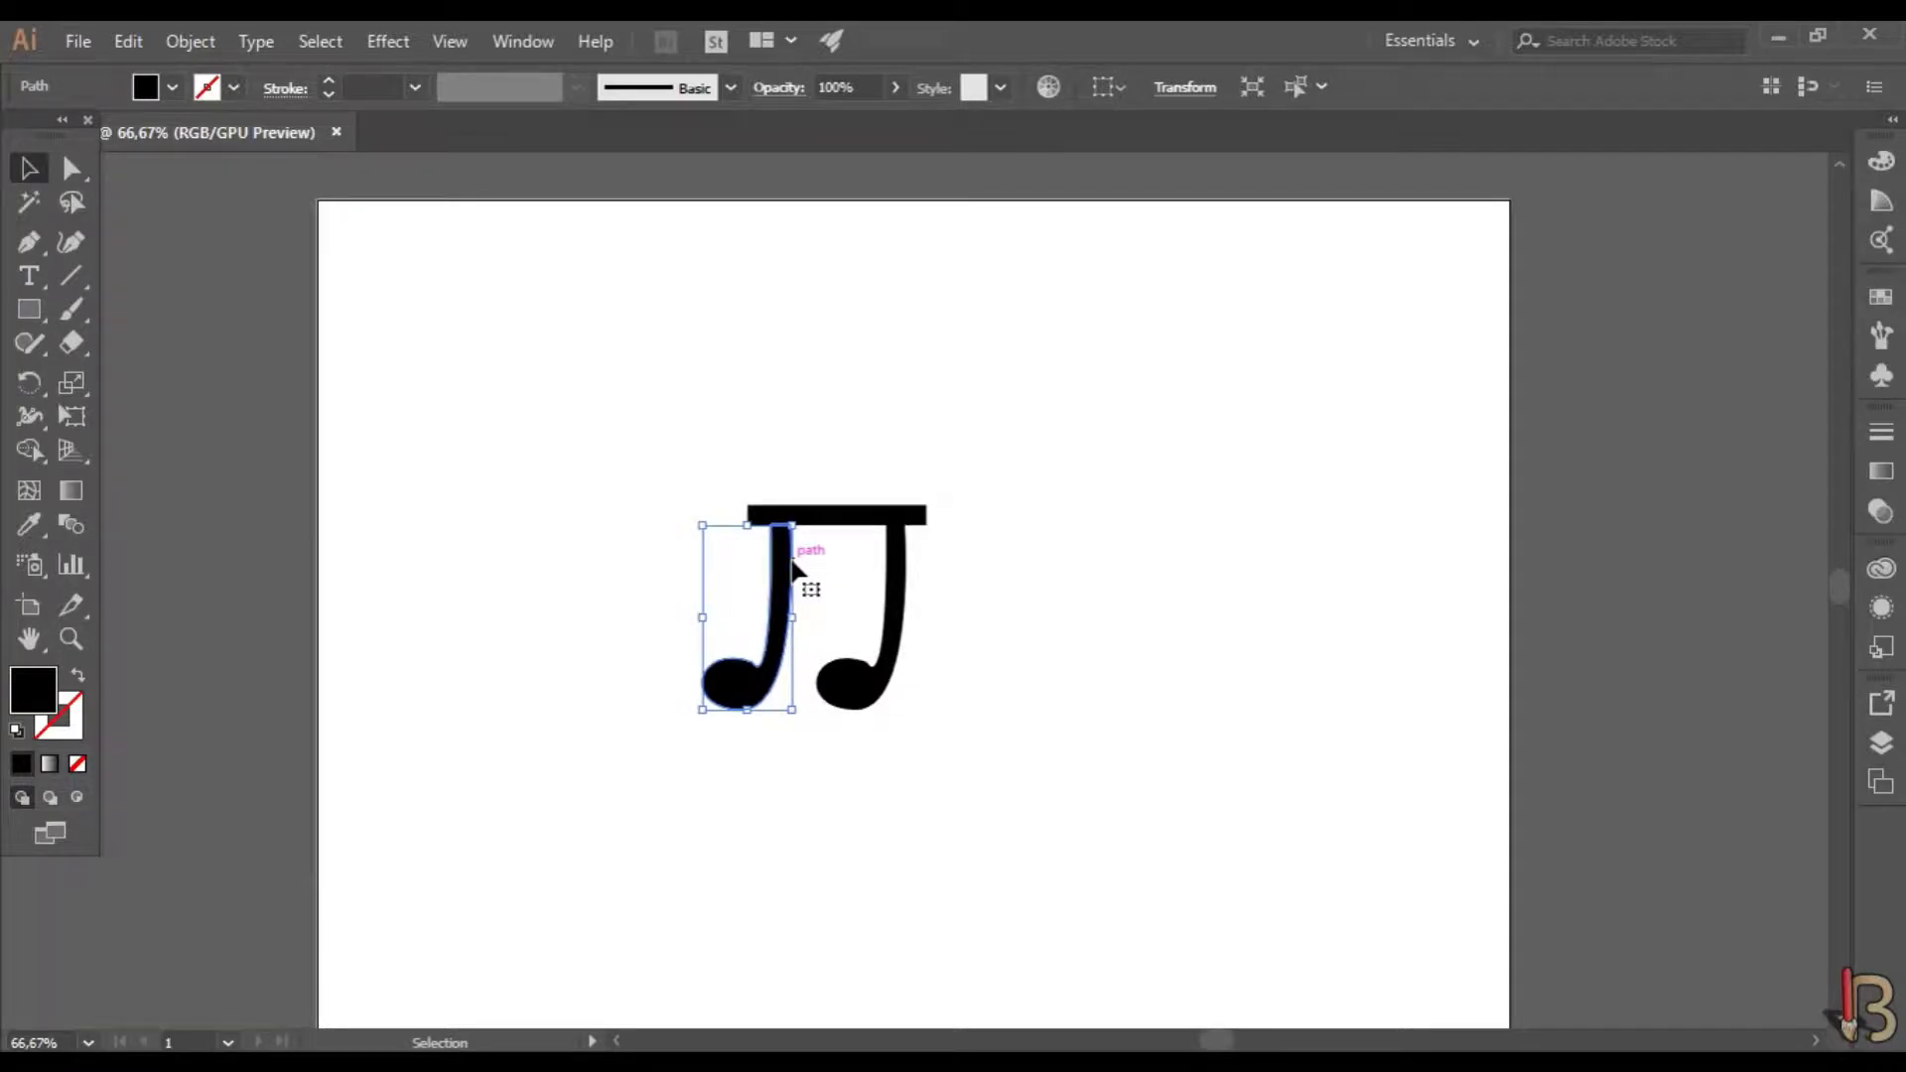
{"action": "left_click", "coordinate": [901, 589]}
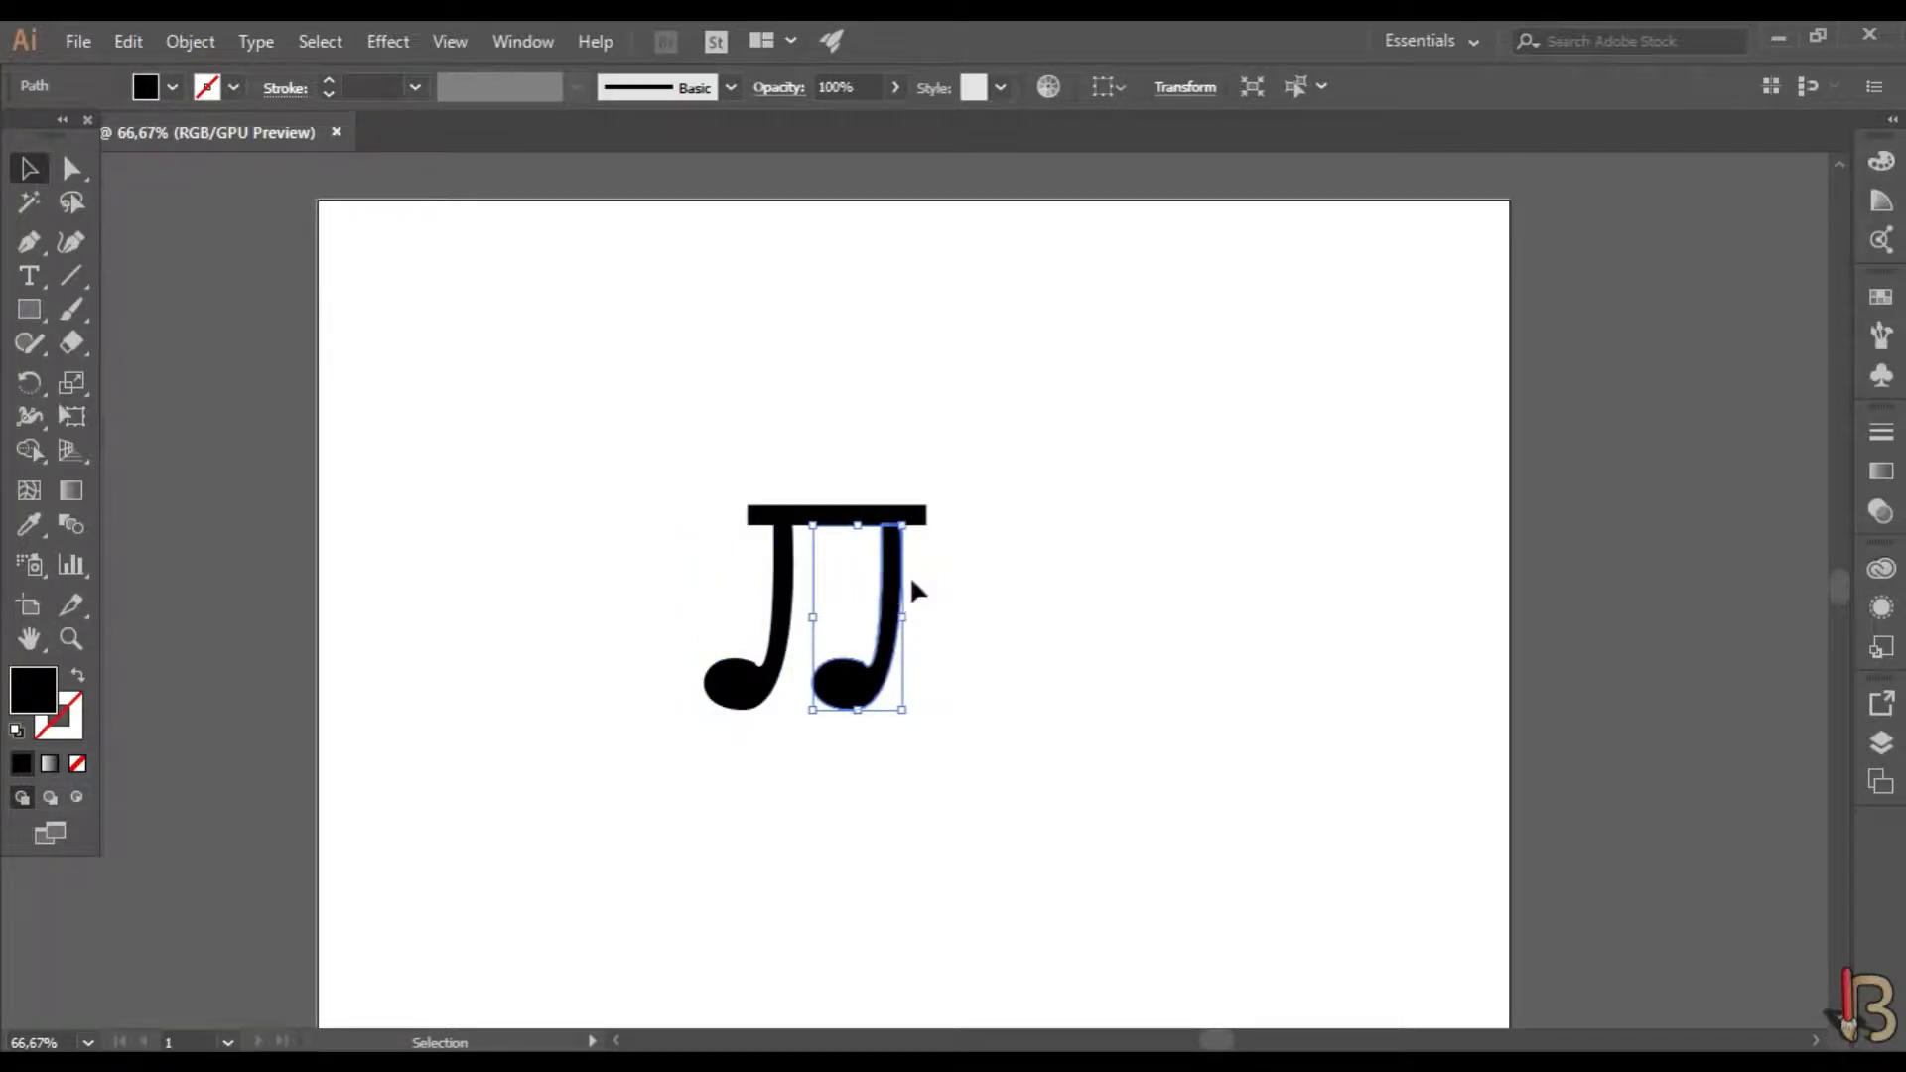
{"action": "left_click", "coordinate": [988, 599]}
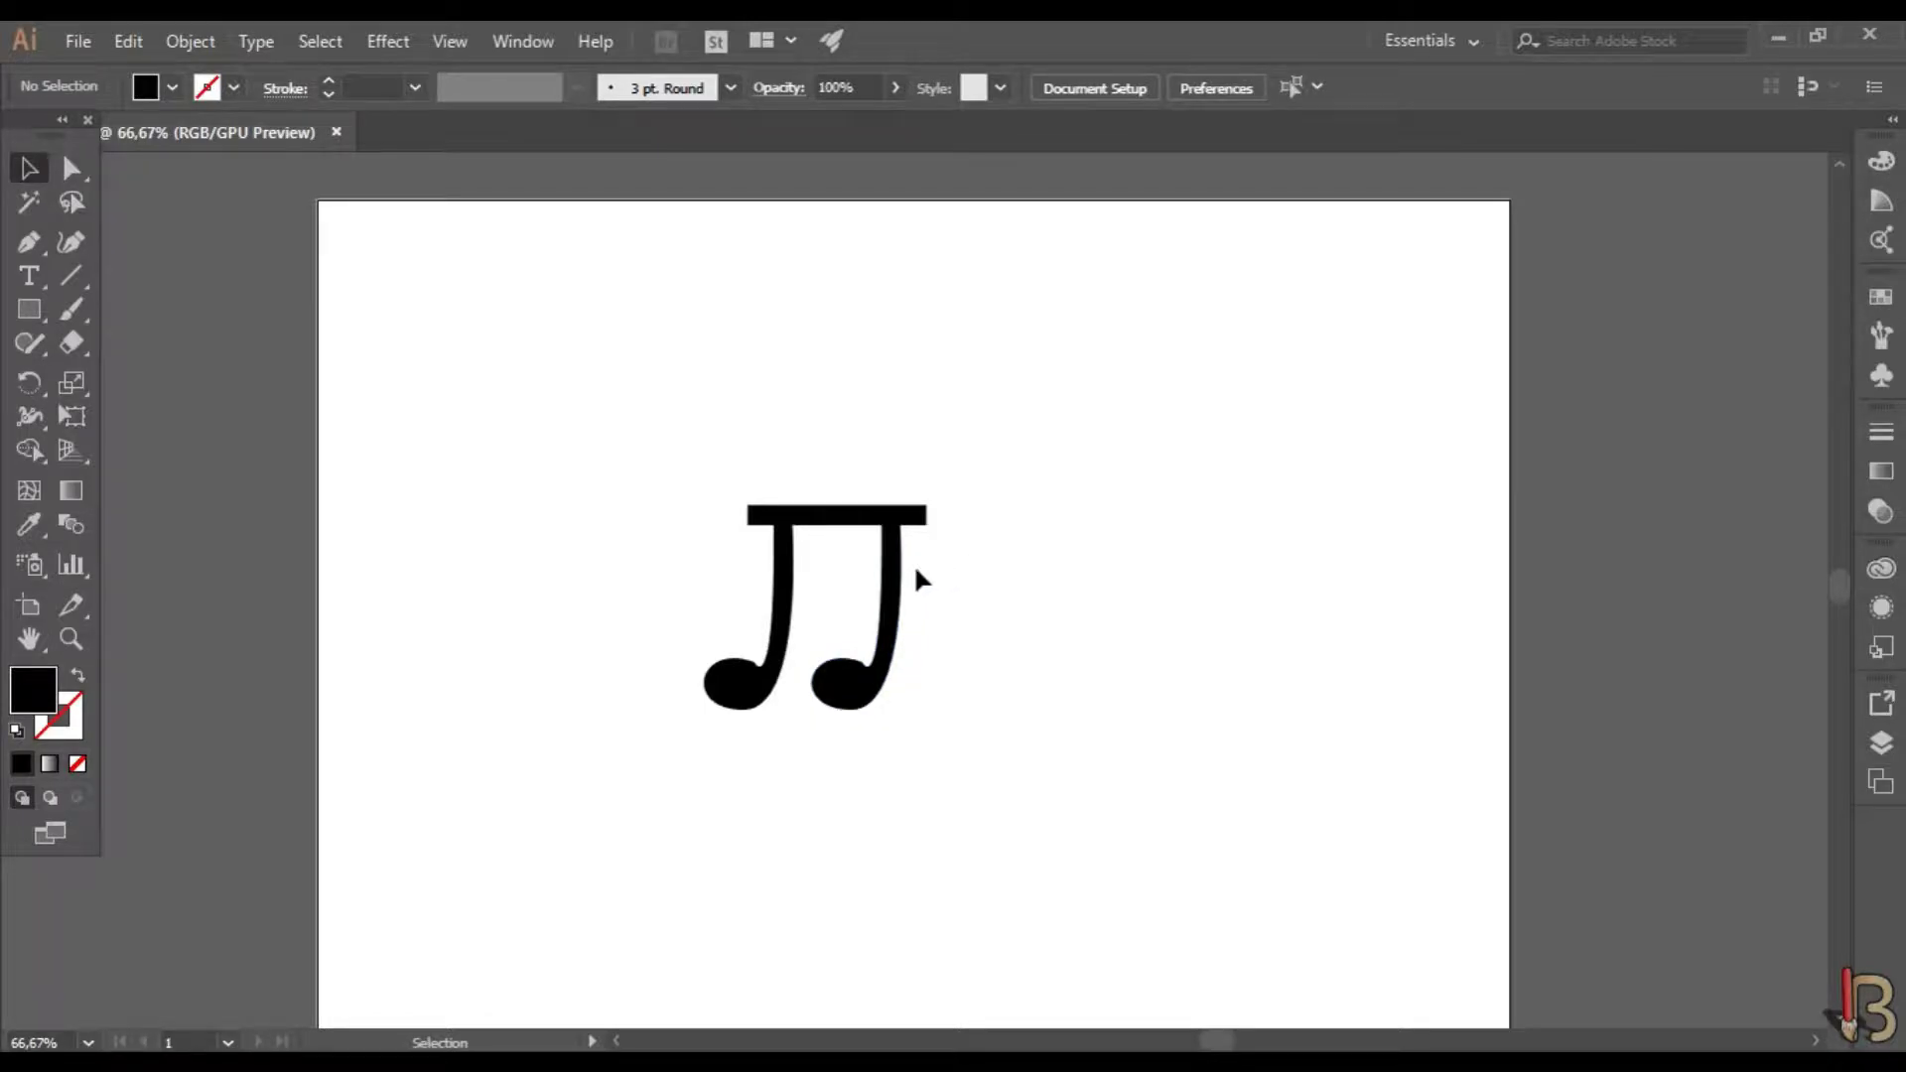
- Group the two notes with their beam and move the group to the artboard's upper-left area
{"action": "left_click_drag", "start_coordinate": [968, 749], "coordinate": [735, 584]}
{"action": "right_click", "coordinate": [843, 523]}
{"action": "left_click", "coordinate": [932, 675]}
{"action": "left_click", "coordinate": [934, 685]}
{"action": "left_click_drag", "start_coordinate": [851, 520], "coordinate": [615, 316]}
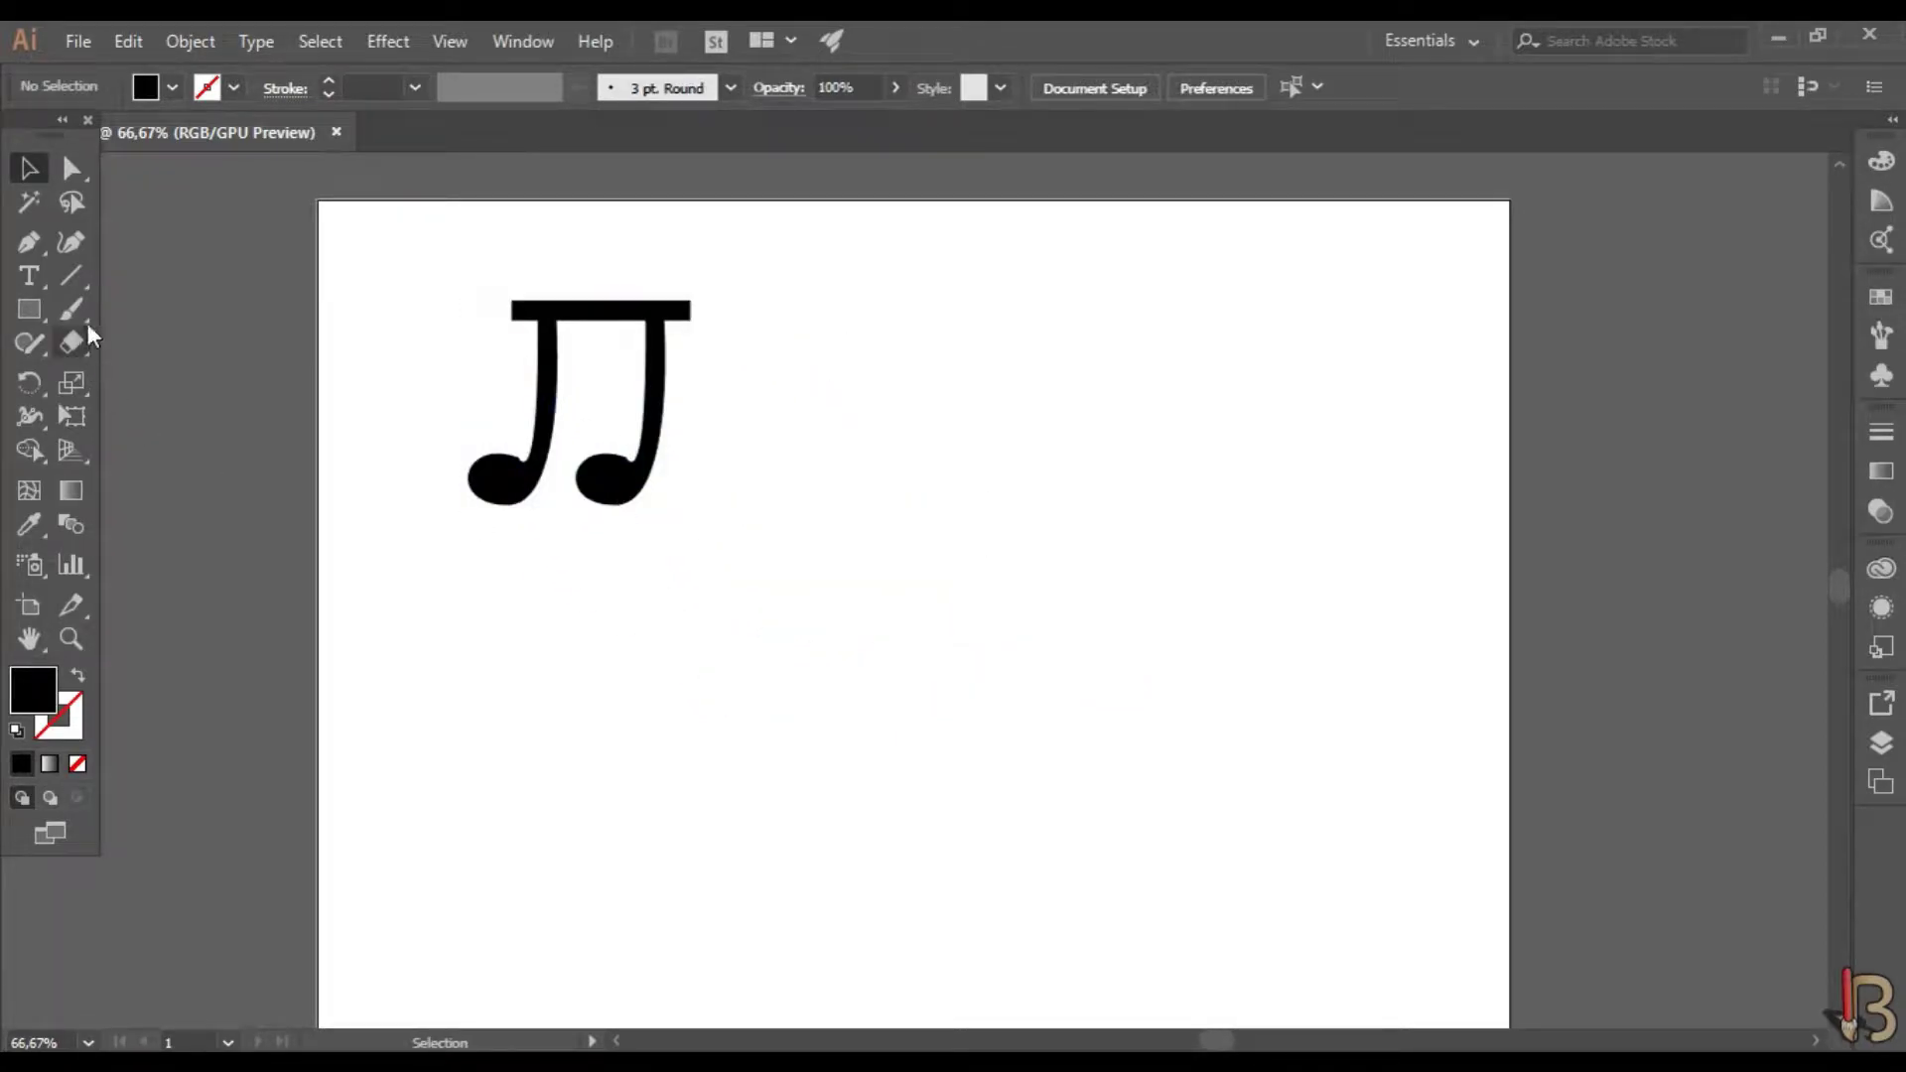
- Draw a black ellipse about 330 by 285 pt below the notes and a curved pointed tail with the Pen at its lower-left edge
{"action": "left_click_drag", "start_coordinate": [31, 304], "coordinate": [153, 370]}
{"action": "left_click_drag", "start_coordinate": [851, 558], "coordinate": [1163, 826]}
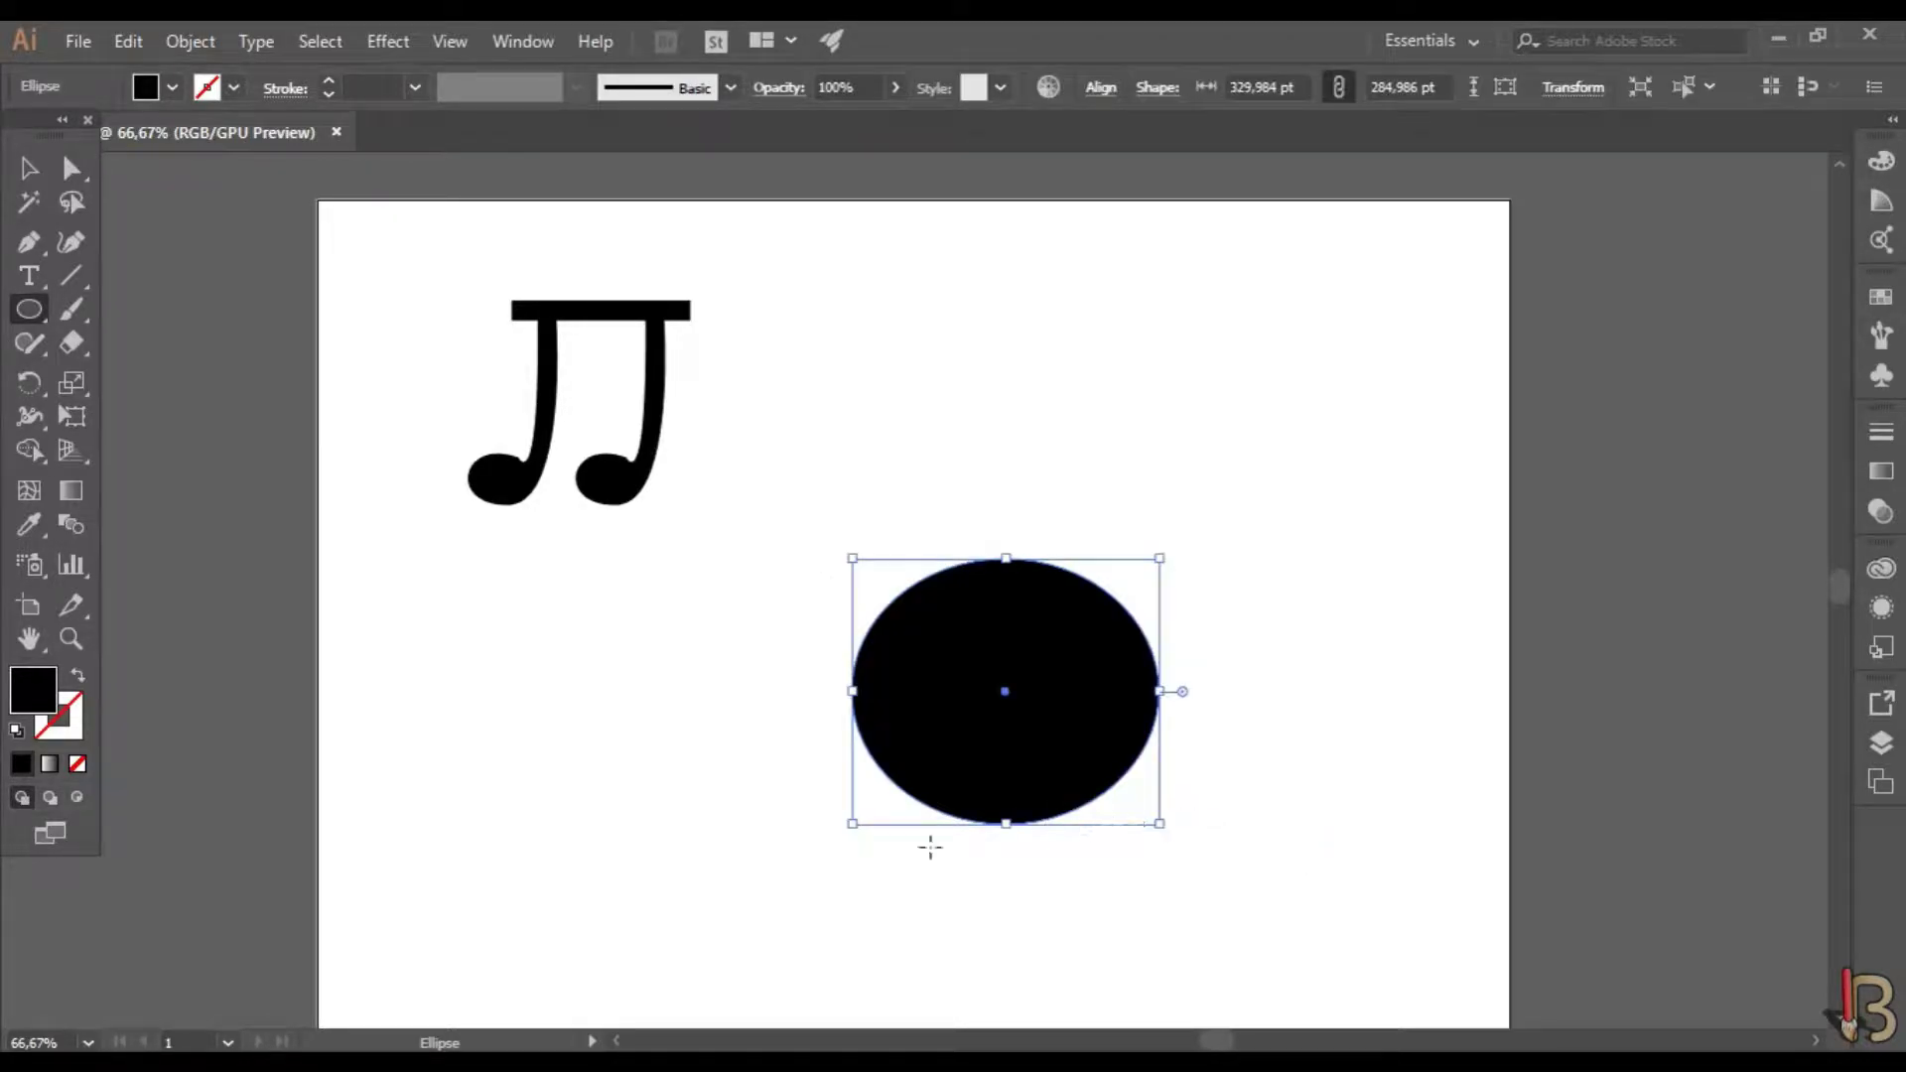
{"action": "left_click", "coordinate": [28, 249]}
{"action": "left_click_drag", "start_coordinate": [906, 737], "coordinate": [933, 771]}
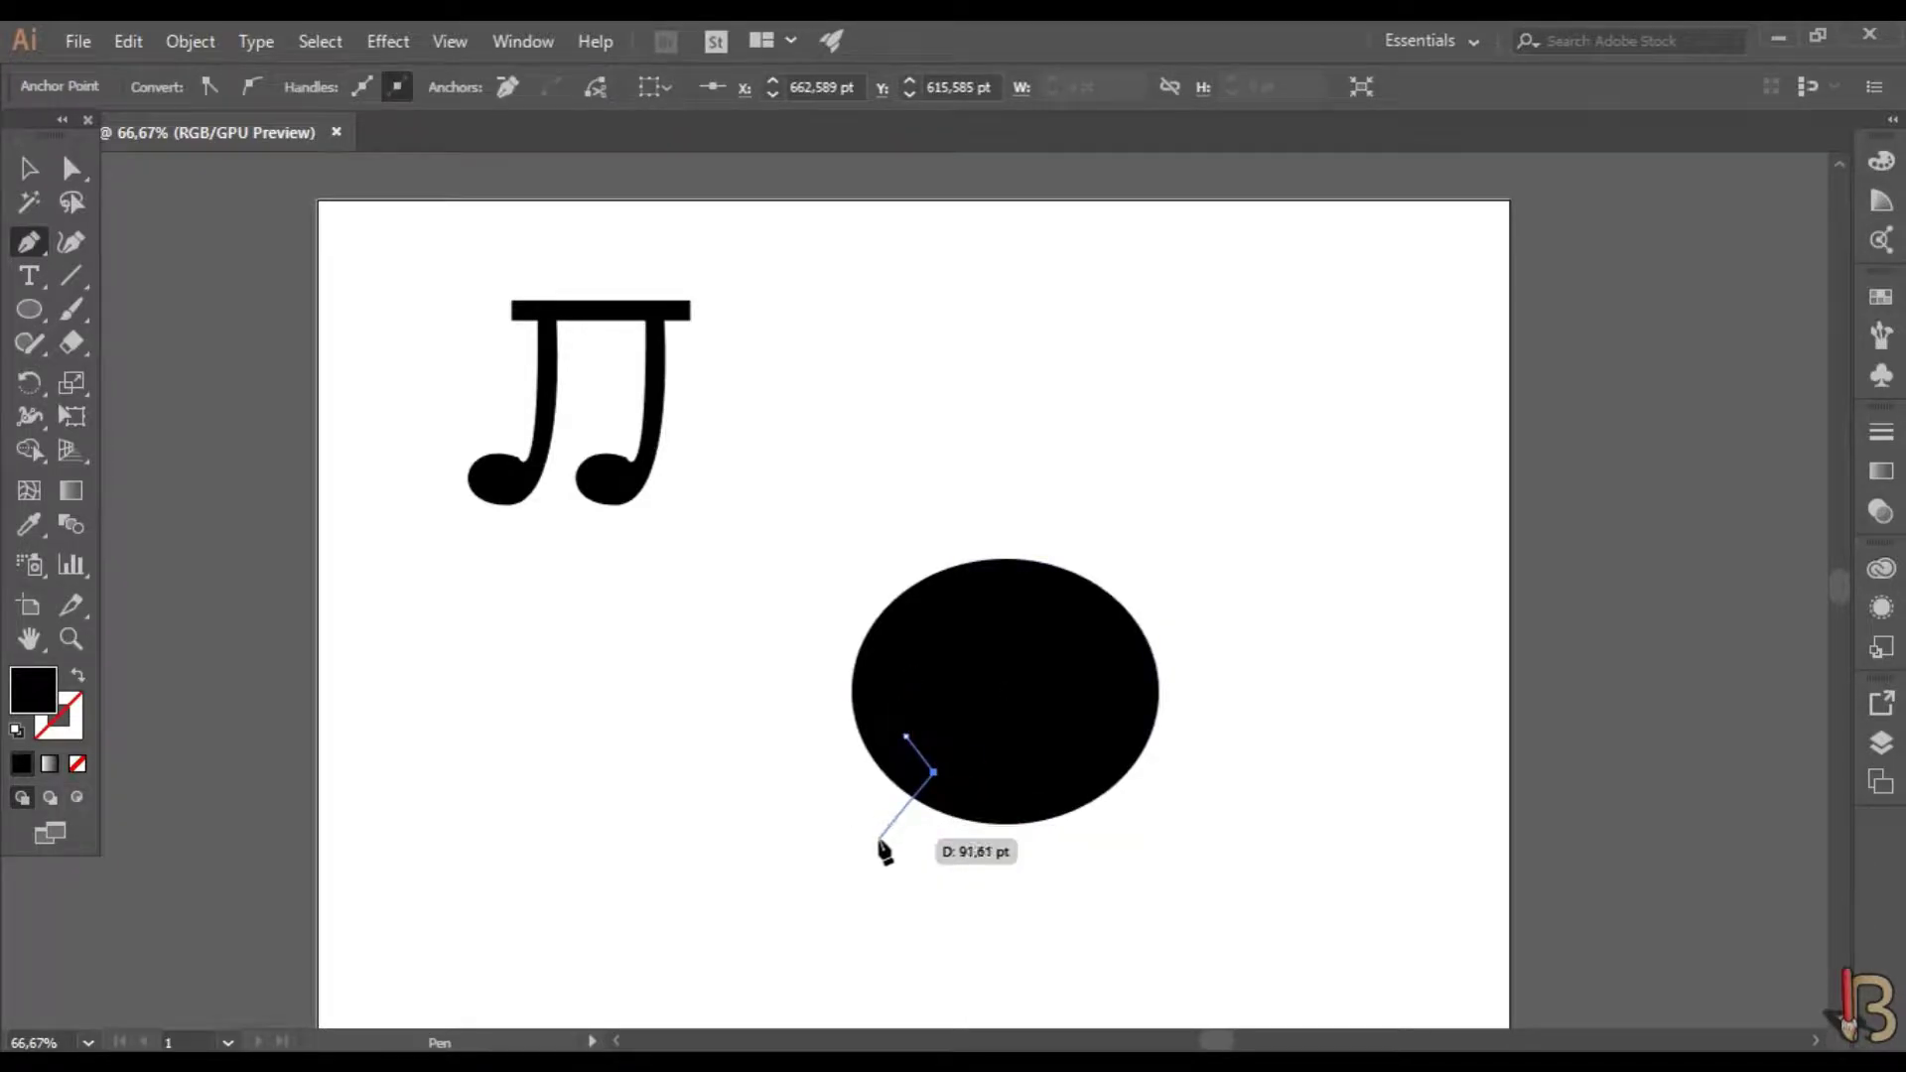
{"action": "left_click_drag", "start_coordinate": [860, 879], "coordinate": [906, 752]}
{"action": "left_click", "coordinate": [934, 772]}
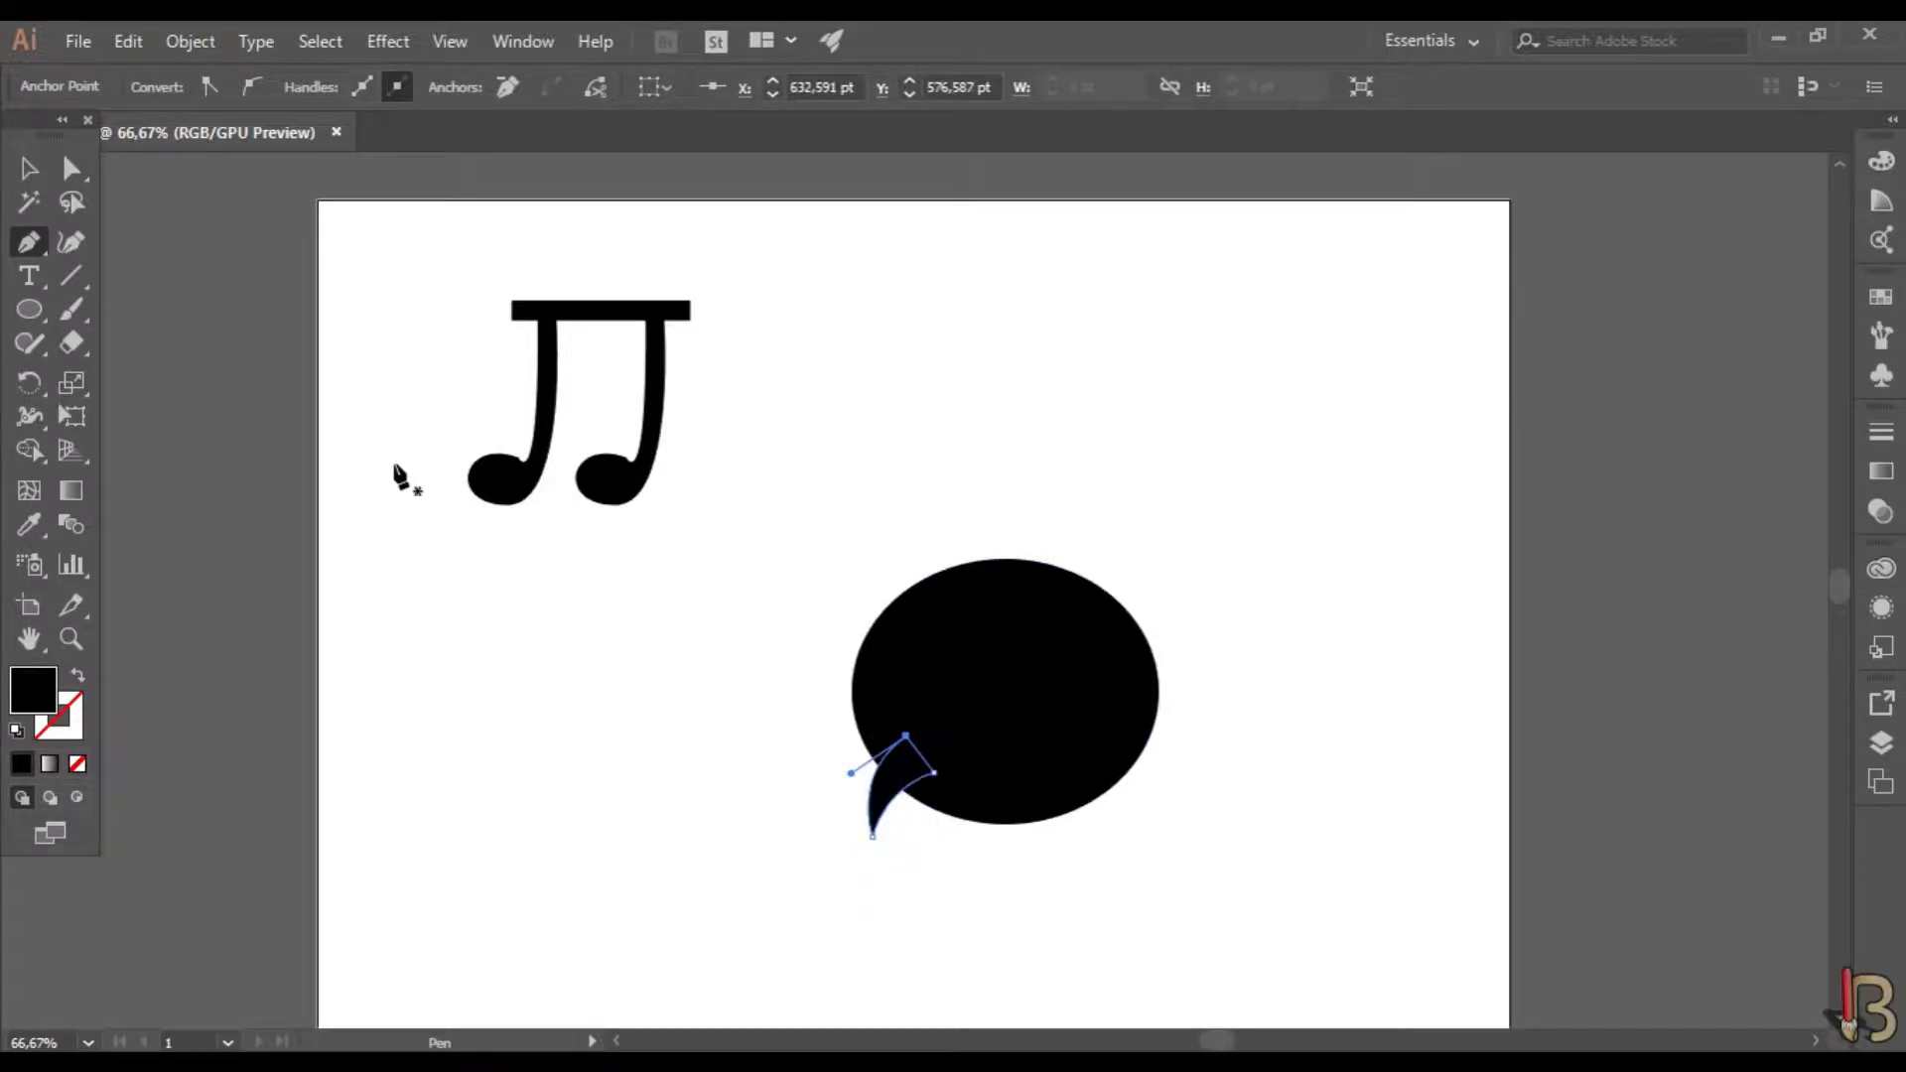
{"action": "left_click", "coordinate": [28, 171]}
{"action": "left_click", "coordinate": [747, 794]}
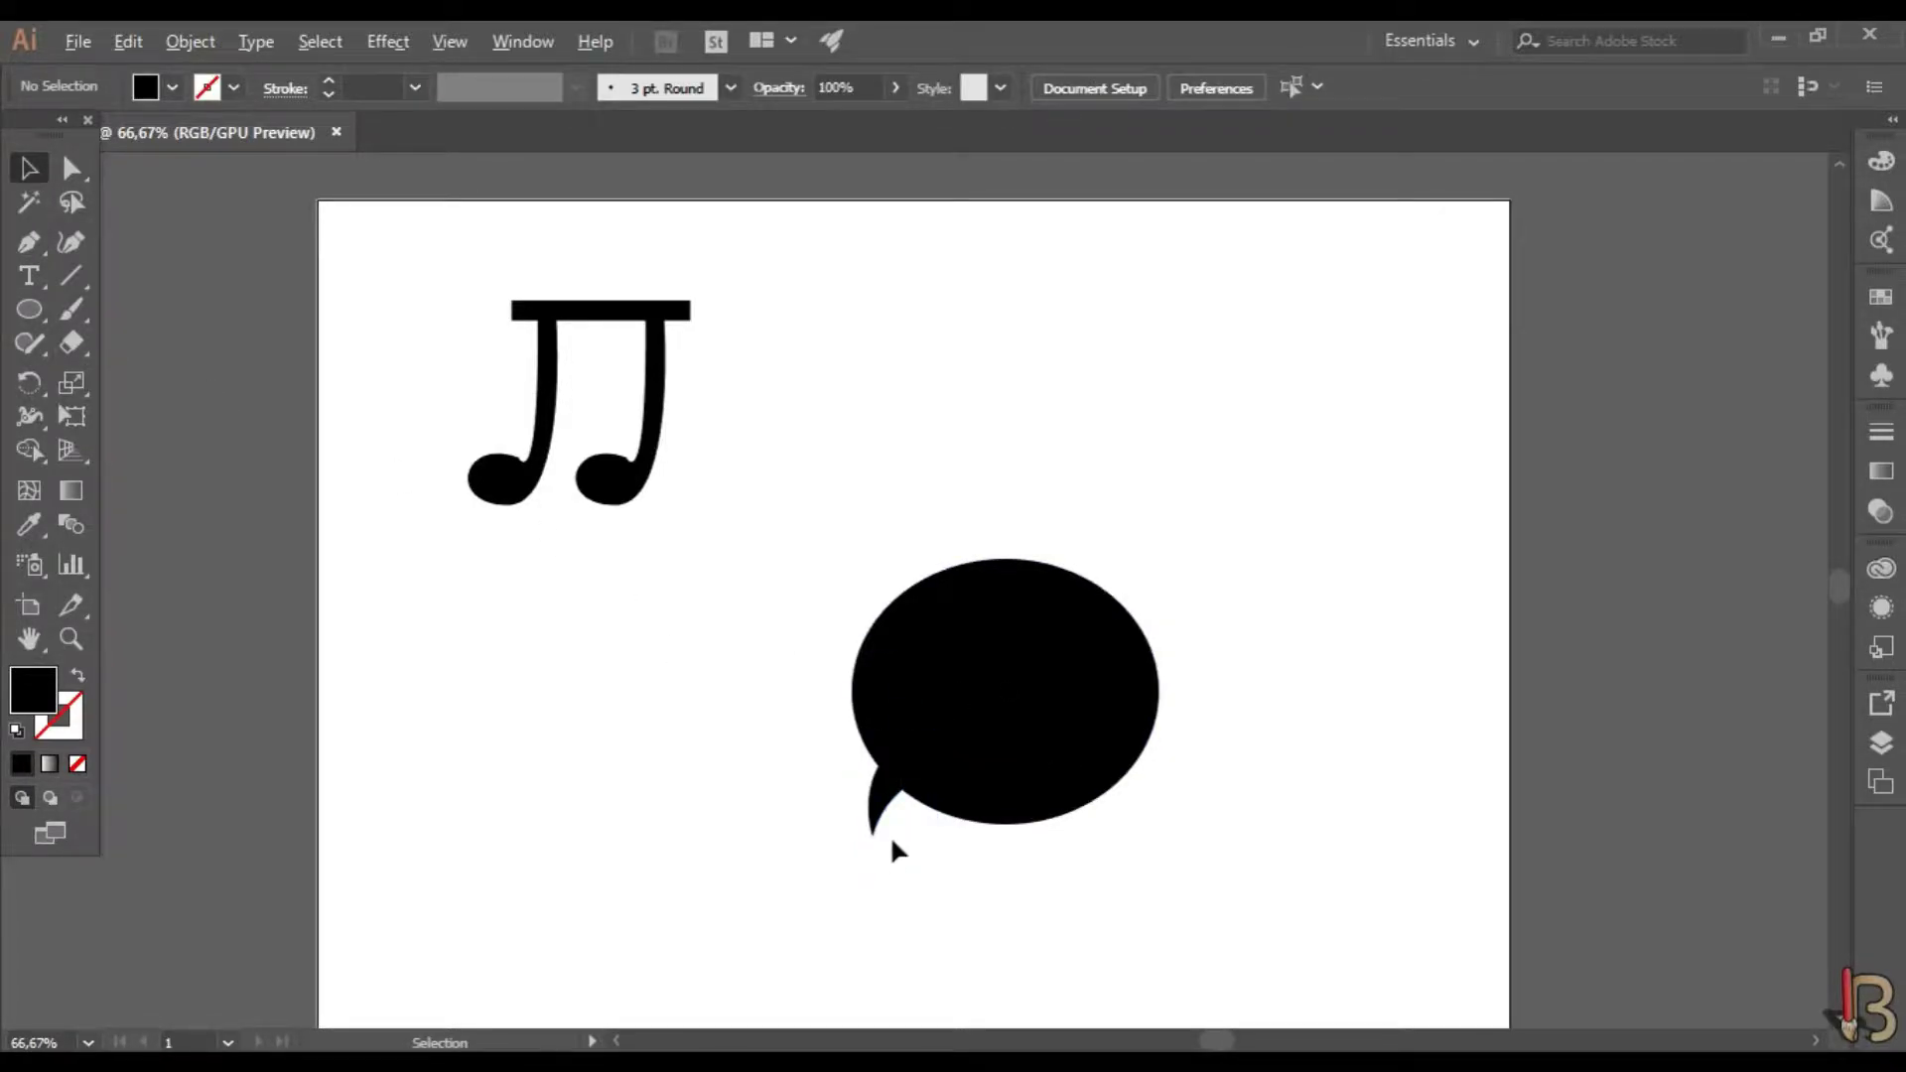
- Rotate the pointed tail slightly clockwise and adjust its position so it overlaps the ellipse's lower-left edge
{"action": "scroll", "coordinate": [889, 836], "scroll_direction": "up", "scroll_amount": 1}
{"action": "left_click", "coordinate": [894, 797]}
{"action": "mouse_move", "coordinate": [964, 849]}
{"action": "left_mouse_down"}
{"action": "mouse_move", "coordinate": [940, 847]}
{"action": "mouse_move", "coordinate": [983, 868]}
{"action": "left_mouse_up"}
{"action": "left_click", "coordinate": [794, 795]}
{"action": "scroll", "coordinate": [794, 794], "scroll_direction": "down", "scroll_amount": 2}
{"action": "left_click_drag", "start_coordinate": [849, 757], "coordinate": [896, 757]}
{"action": "left_click", "coordinate": [1167, 757]}
{"action": "left_click", "coordinate": [915, 844]}
{"action": "scroll", "coordinate": [936, 804], "scroll_direction": "down", "scroll_amount": 1}
{"action": "scroll", "coordinate": [961, 790], "scroll_direction": "up", "scroll_amount": 1}
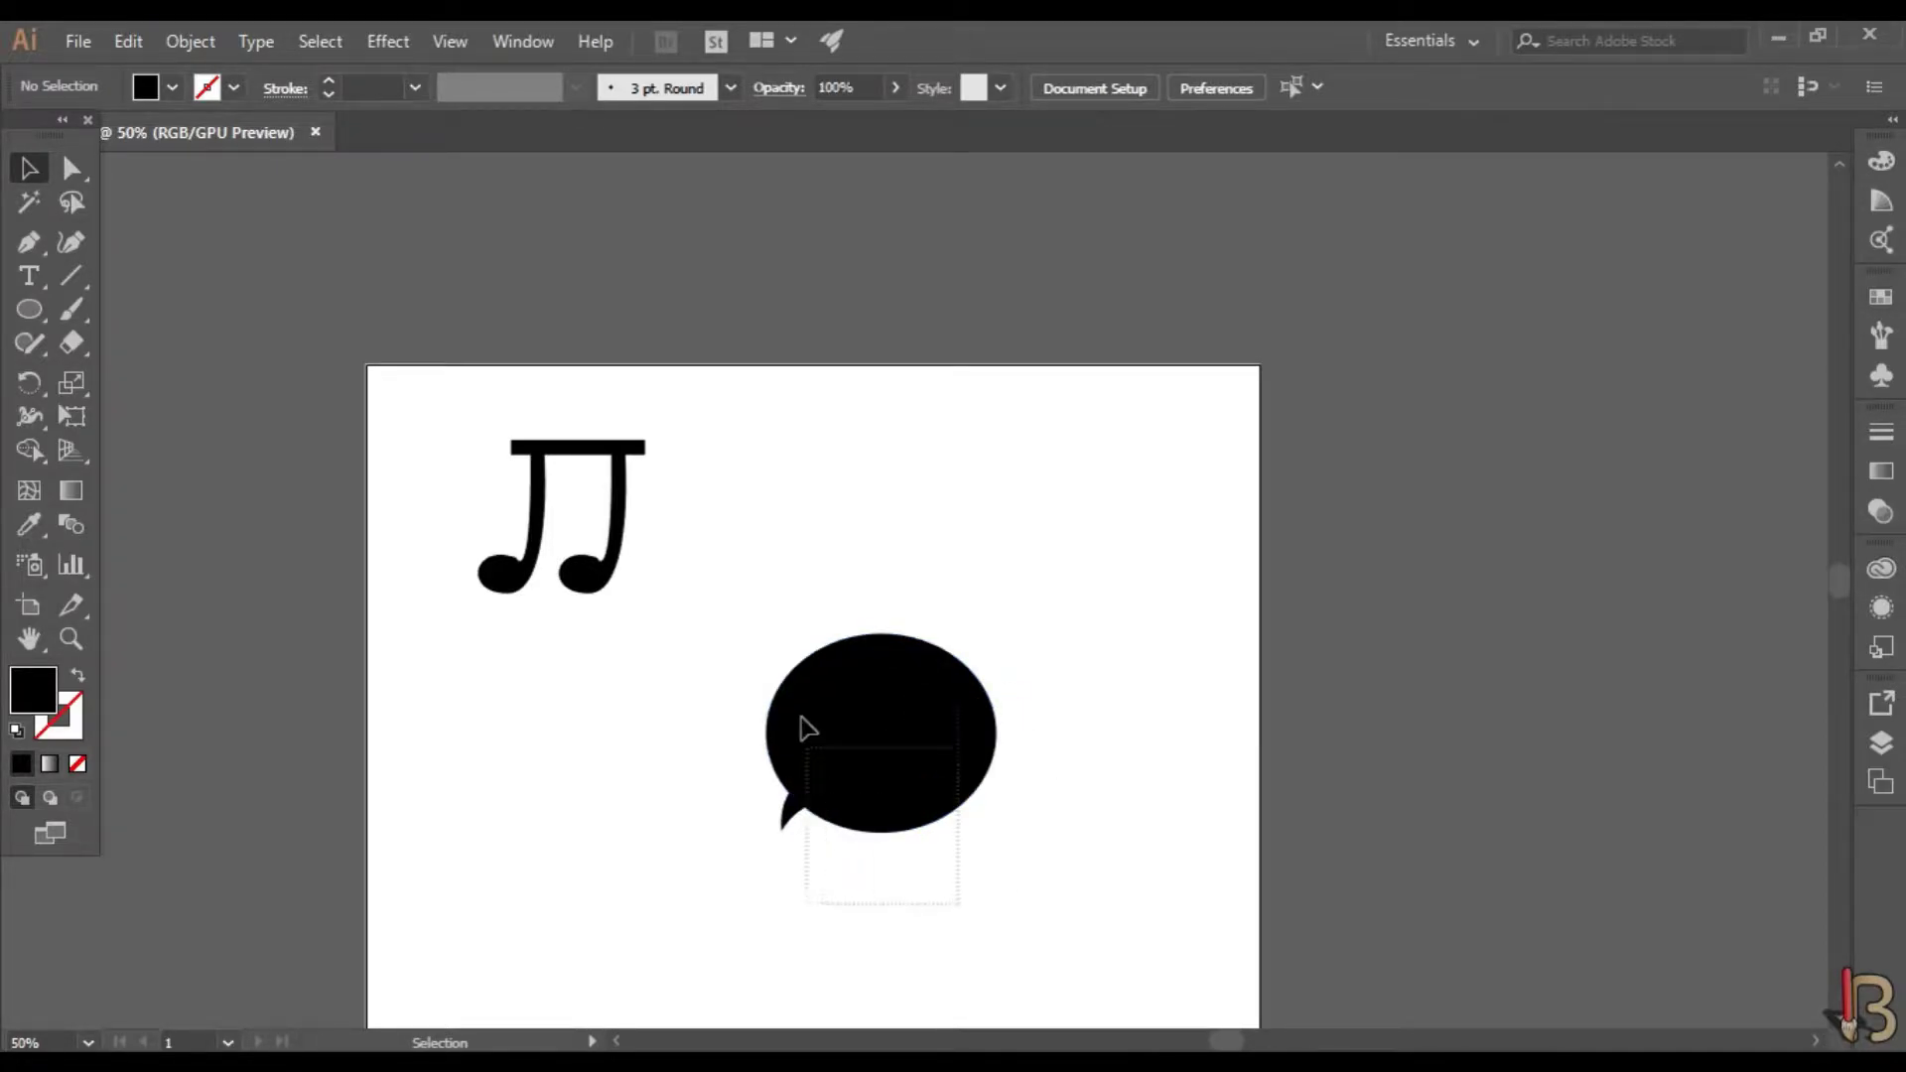
- Move the ellipse and tail up together, merge them with Shape Builder, and shift the resulting speech bubble slightly right
{"action": "left_click", "coordinate": [844, 707]}
{"action": "left_click_drag", "start_coordinate": [889, 752], "coordinate": [871, 641]}
{"action": "left_click", "coordinate": [30, 451]}
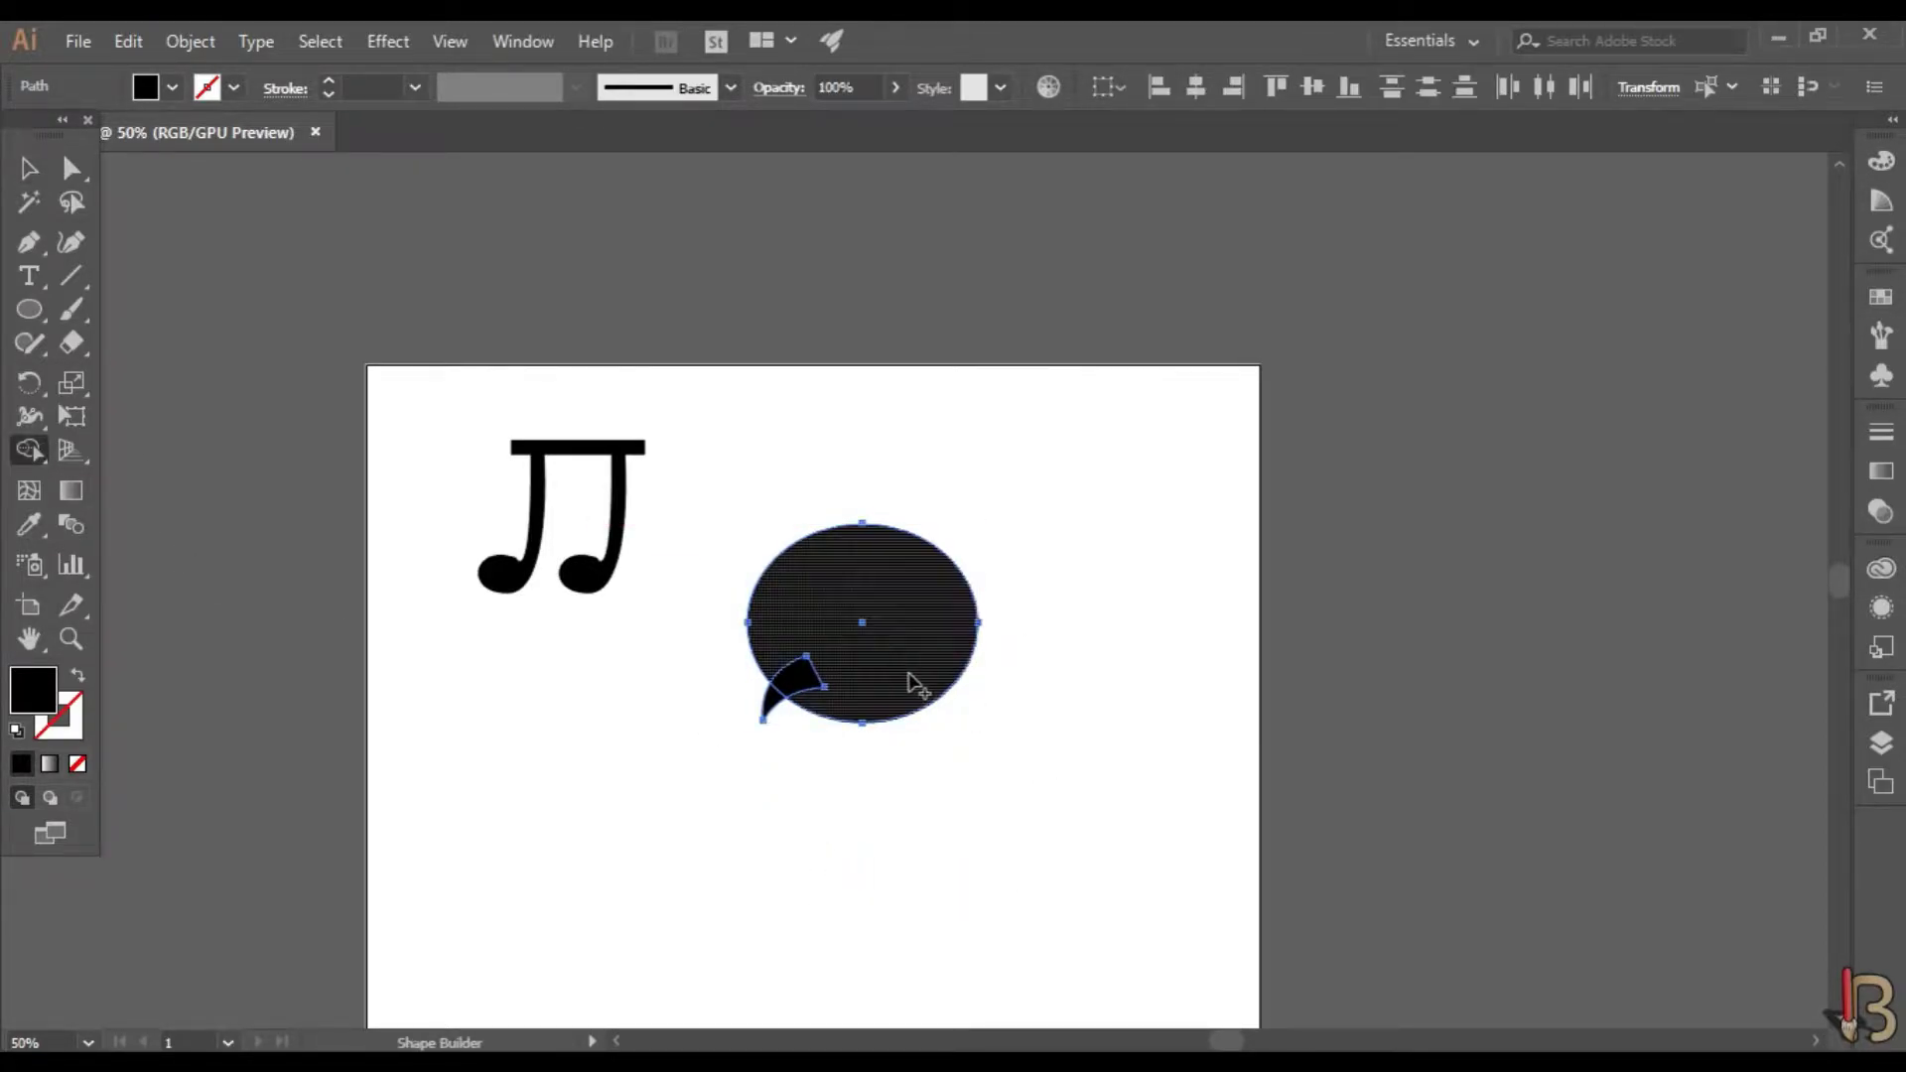
{"action": "left_click_drag", "start_coordinate": [778, 700], "coordinate": [854, 636]}
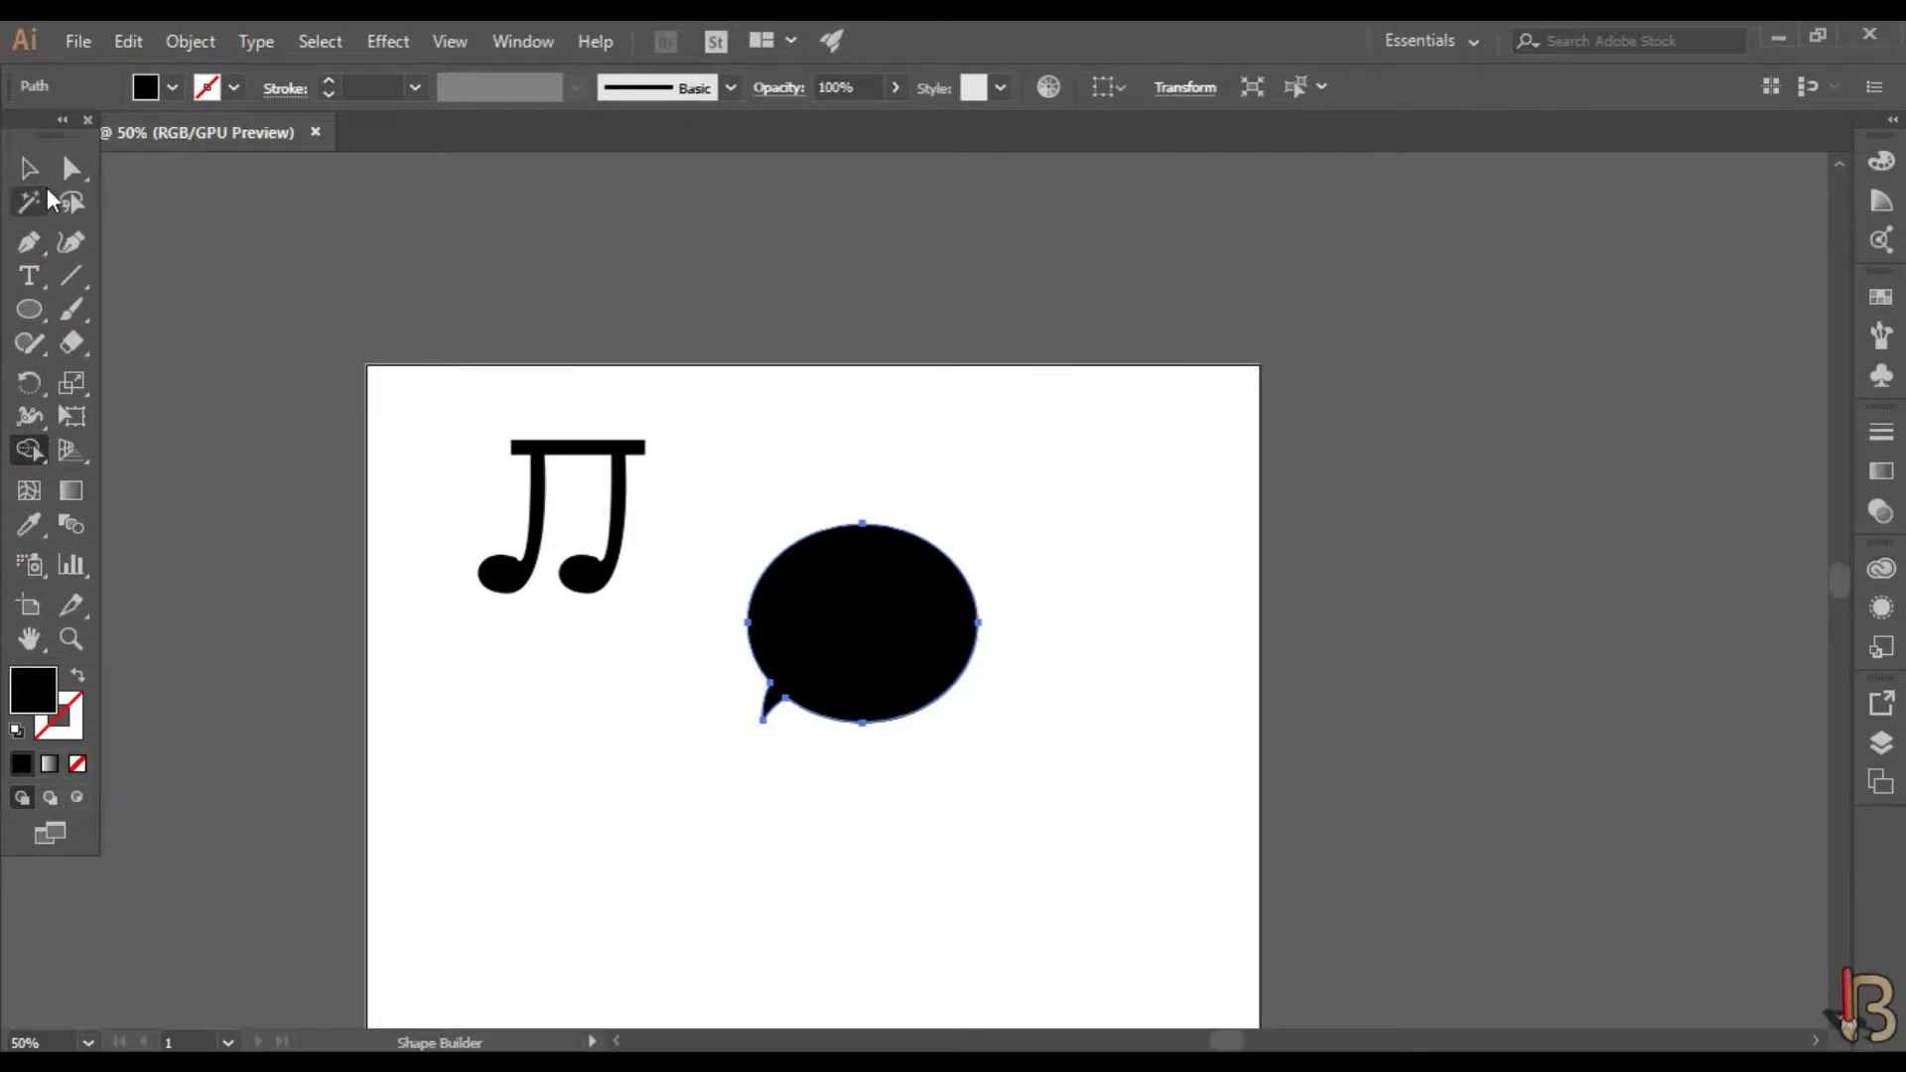
{"action": "left_click", "coordinate": [29, 169]}
{"action": "left_click", "coordinate": [1009, 886]}
{"action": "left_click_drag", "start_coordinate": [960, 611], "coordinate": [990, 599]}
- Fill the grouped music notes with white
{"action": "left_click", "coordinate": [620, 541]}
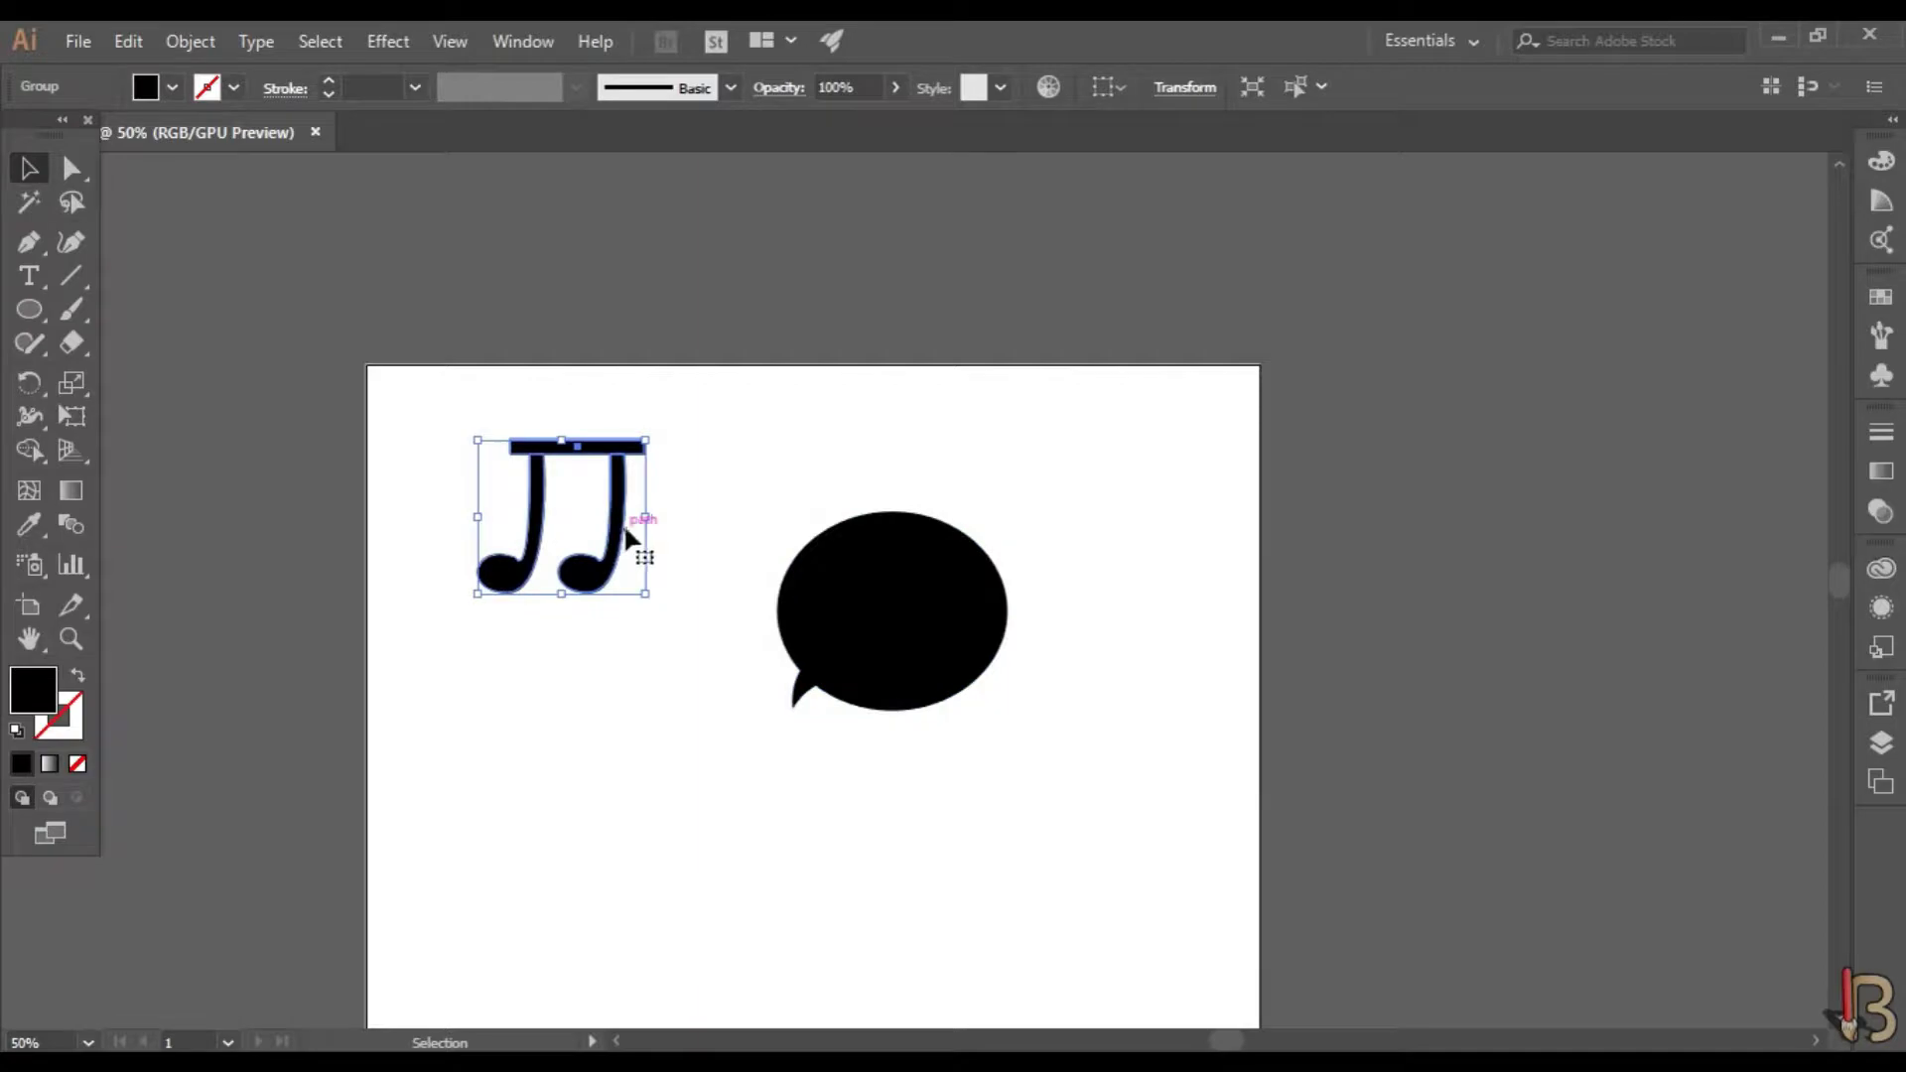
{"action": "left_click", "coordinate": [171, 89]}
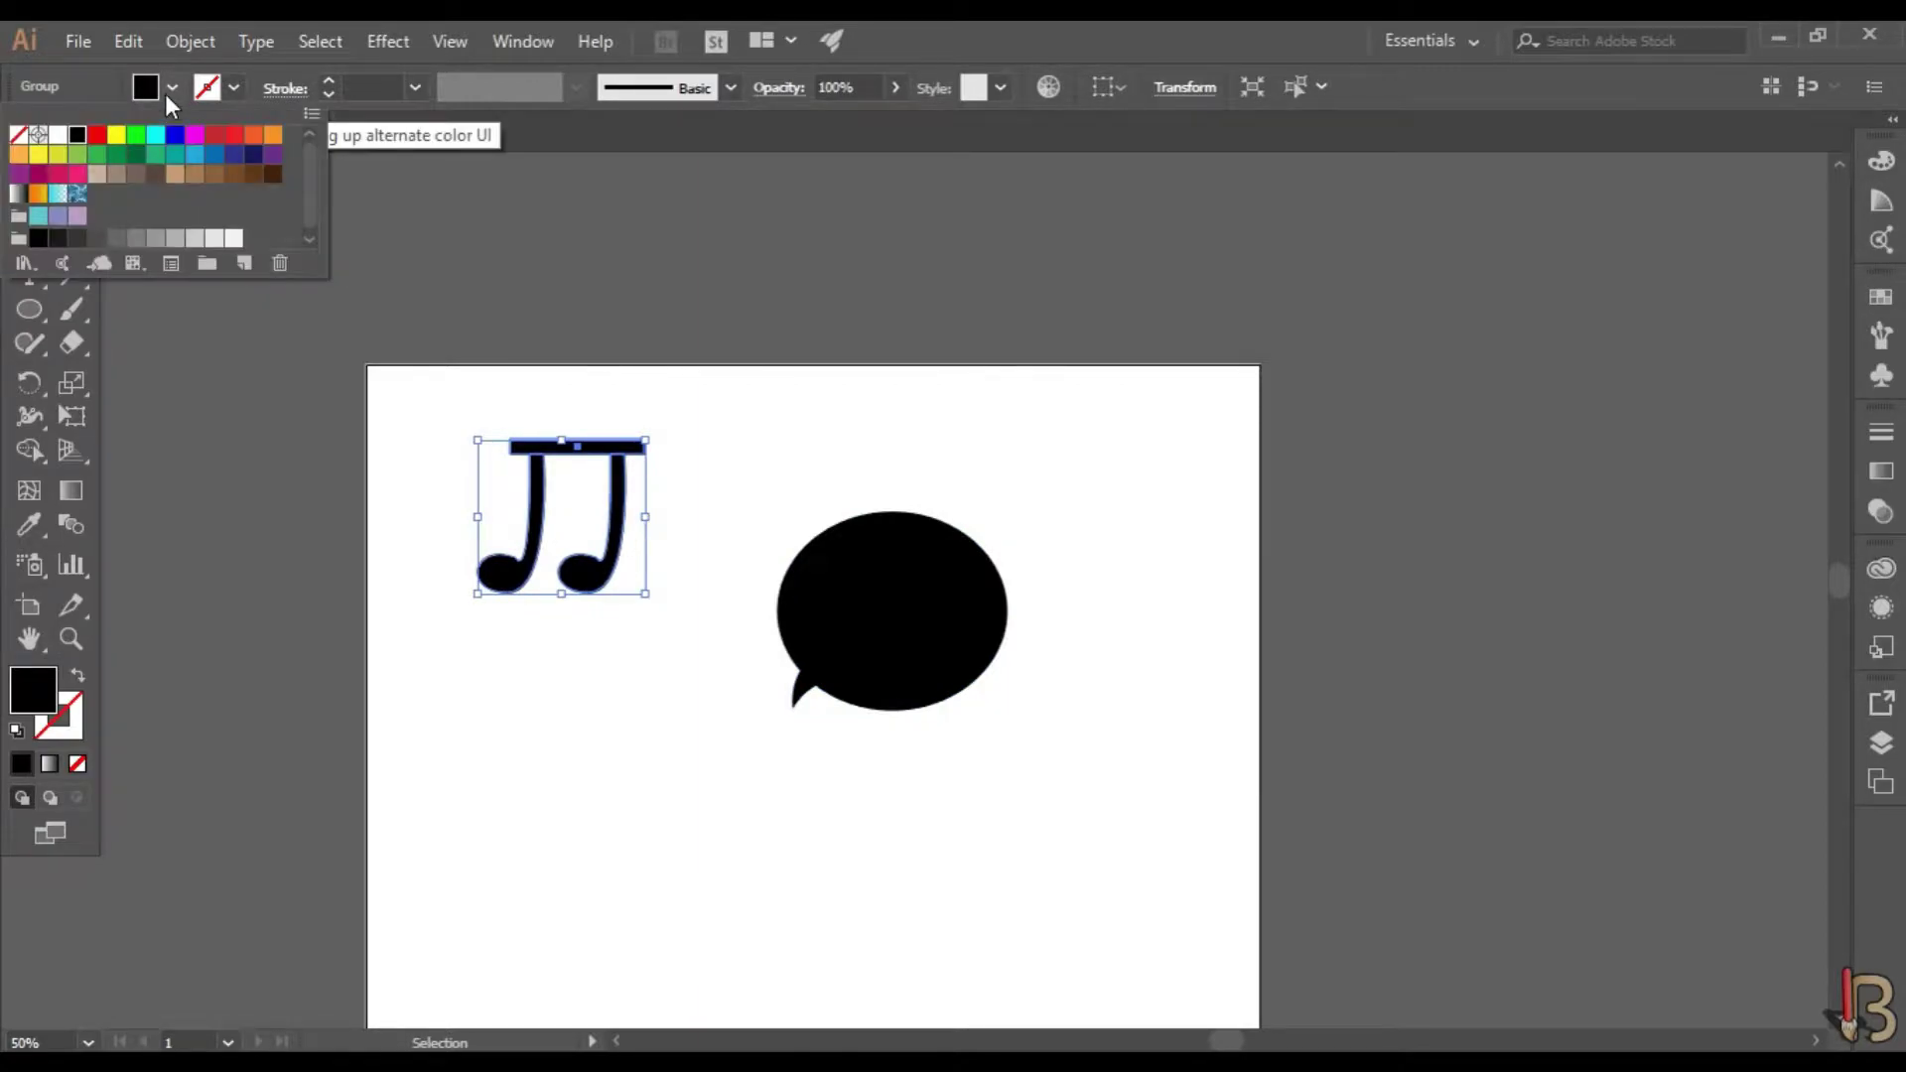
{"action": "left_click", "coordinate": [57, 135]}
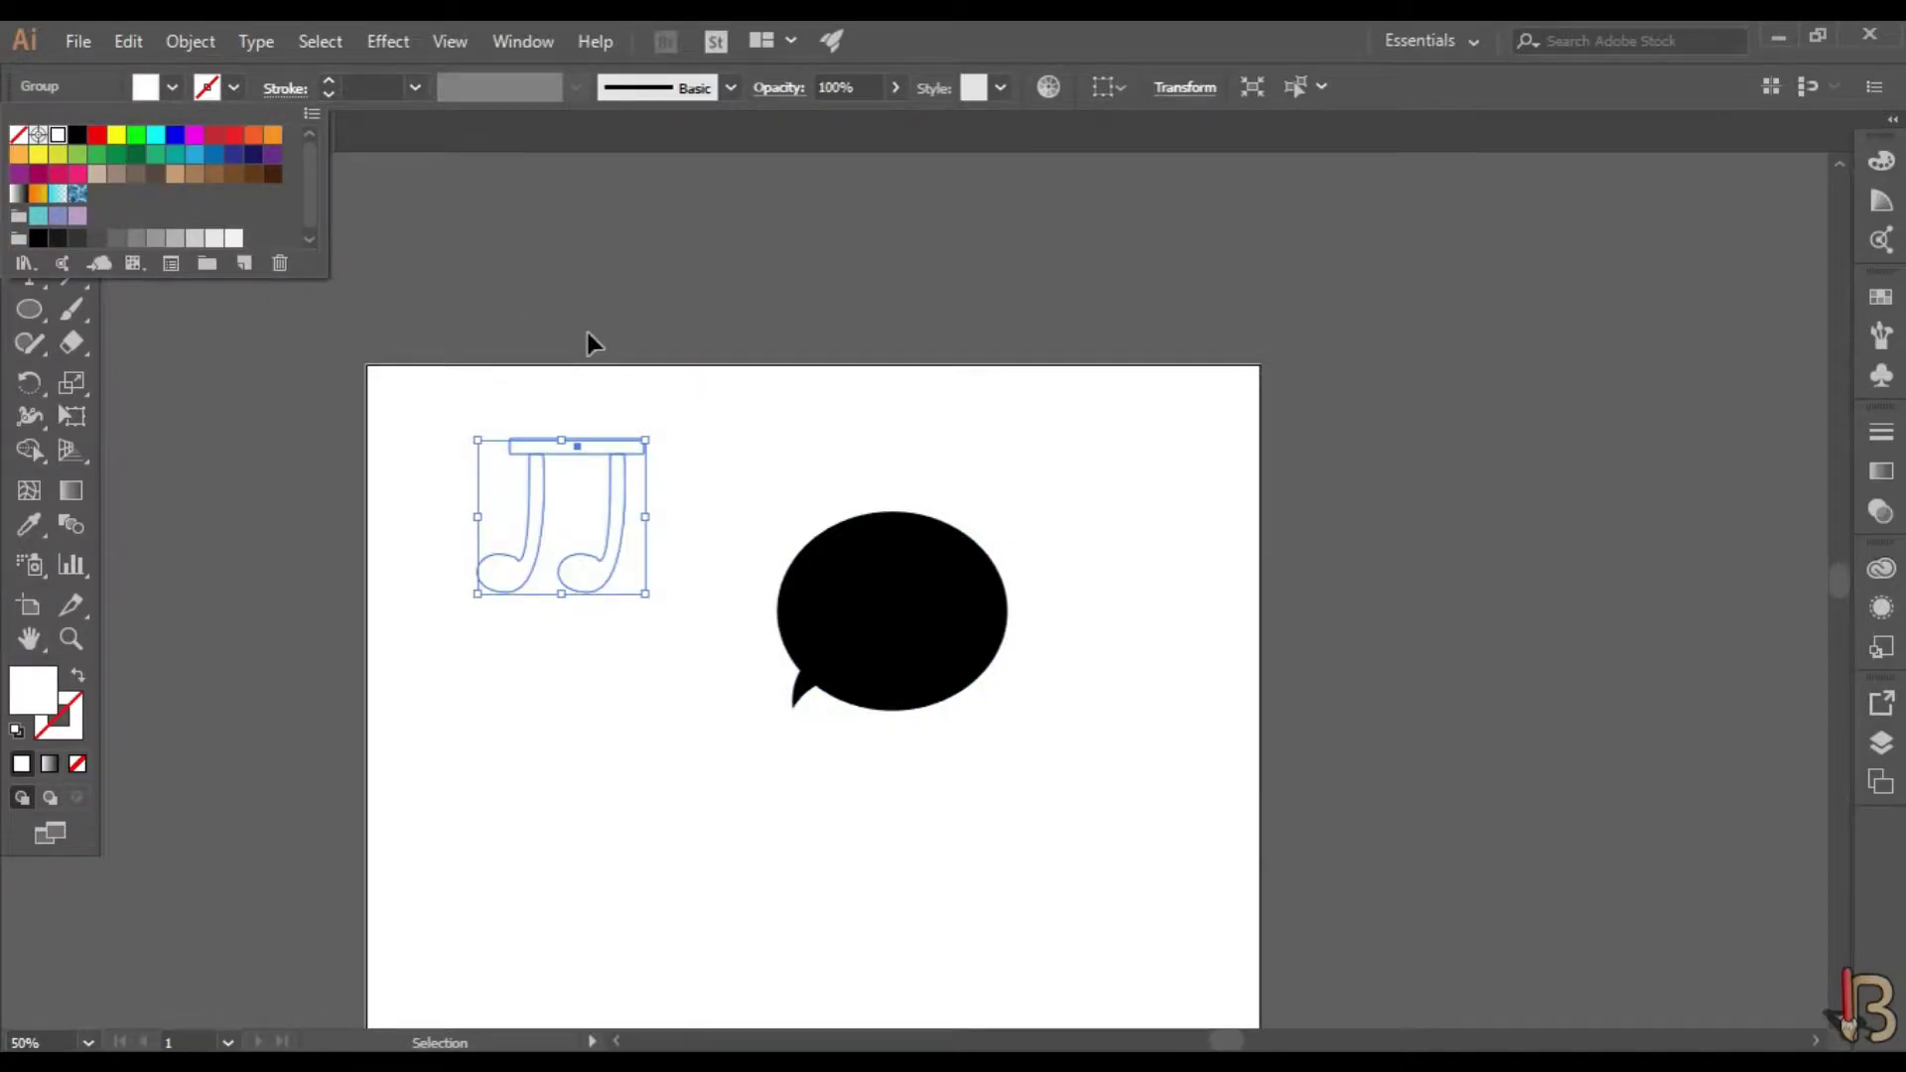
{"action": "left_click", "coordinate": [871, 571]}
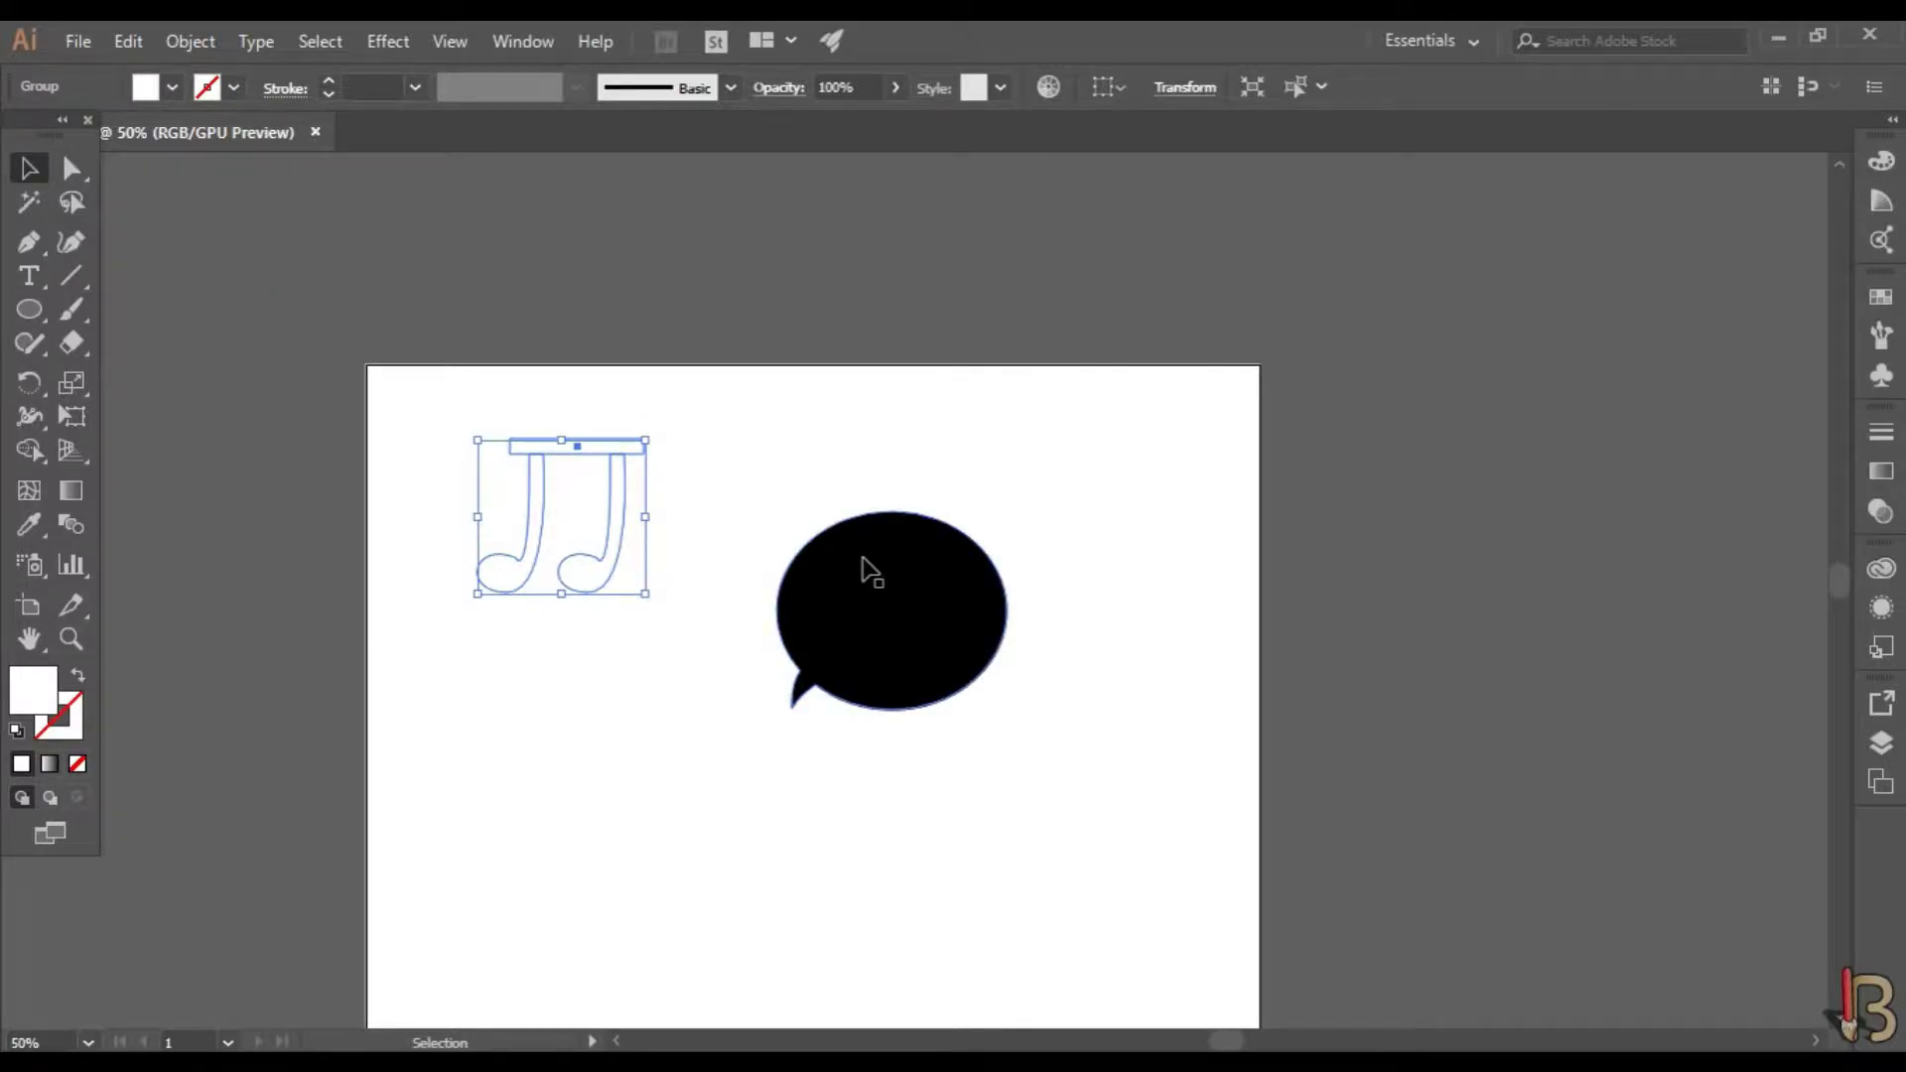
- Send the black speech bubble to the back of the stacking order
{"action": "left_click", "coordinate": [871, 571]}
{"action": "right_click", "coordinate": [866, 570]}
{"action": "mouse_move", "coordinate": [1087, 878]}
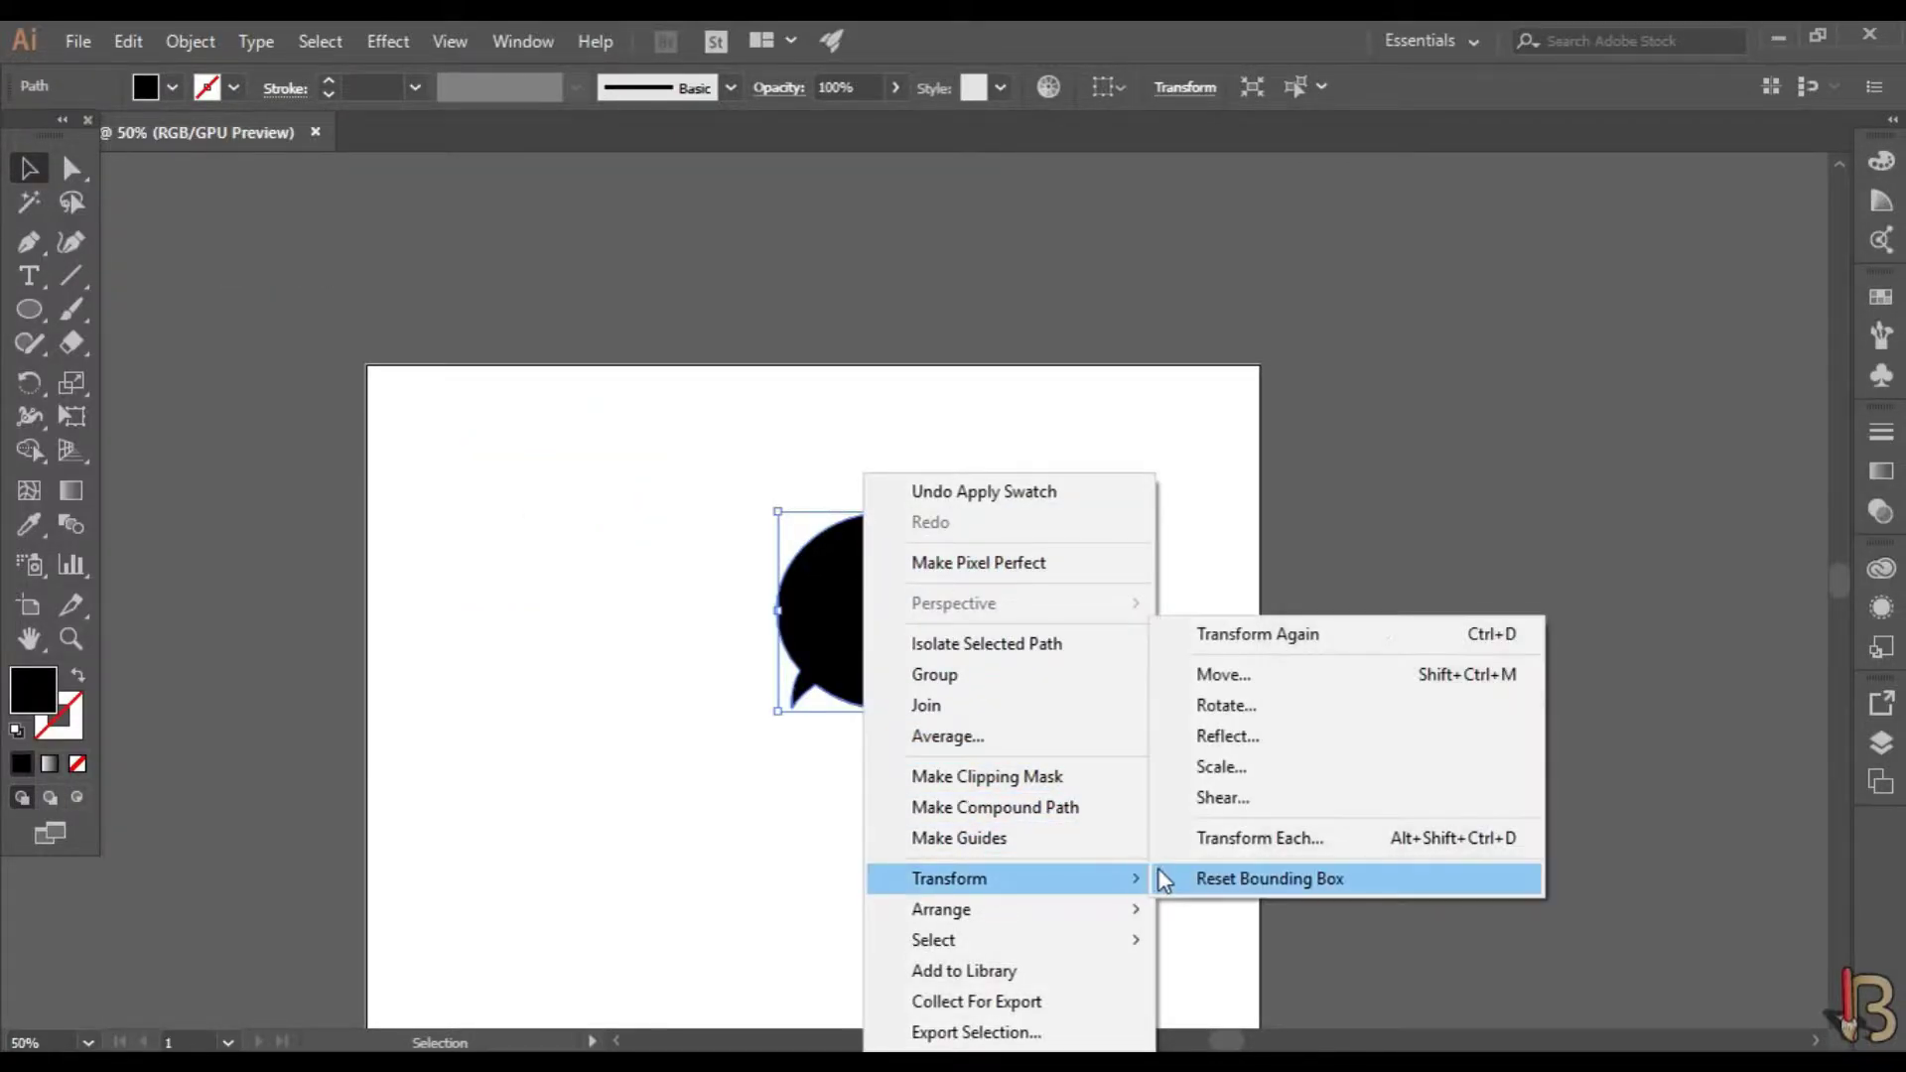
{"action": "mouse_move", "coordinate": [1112, 915]}
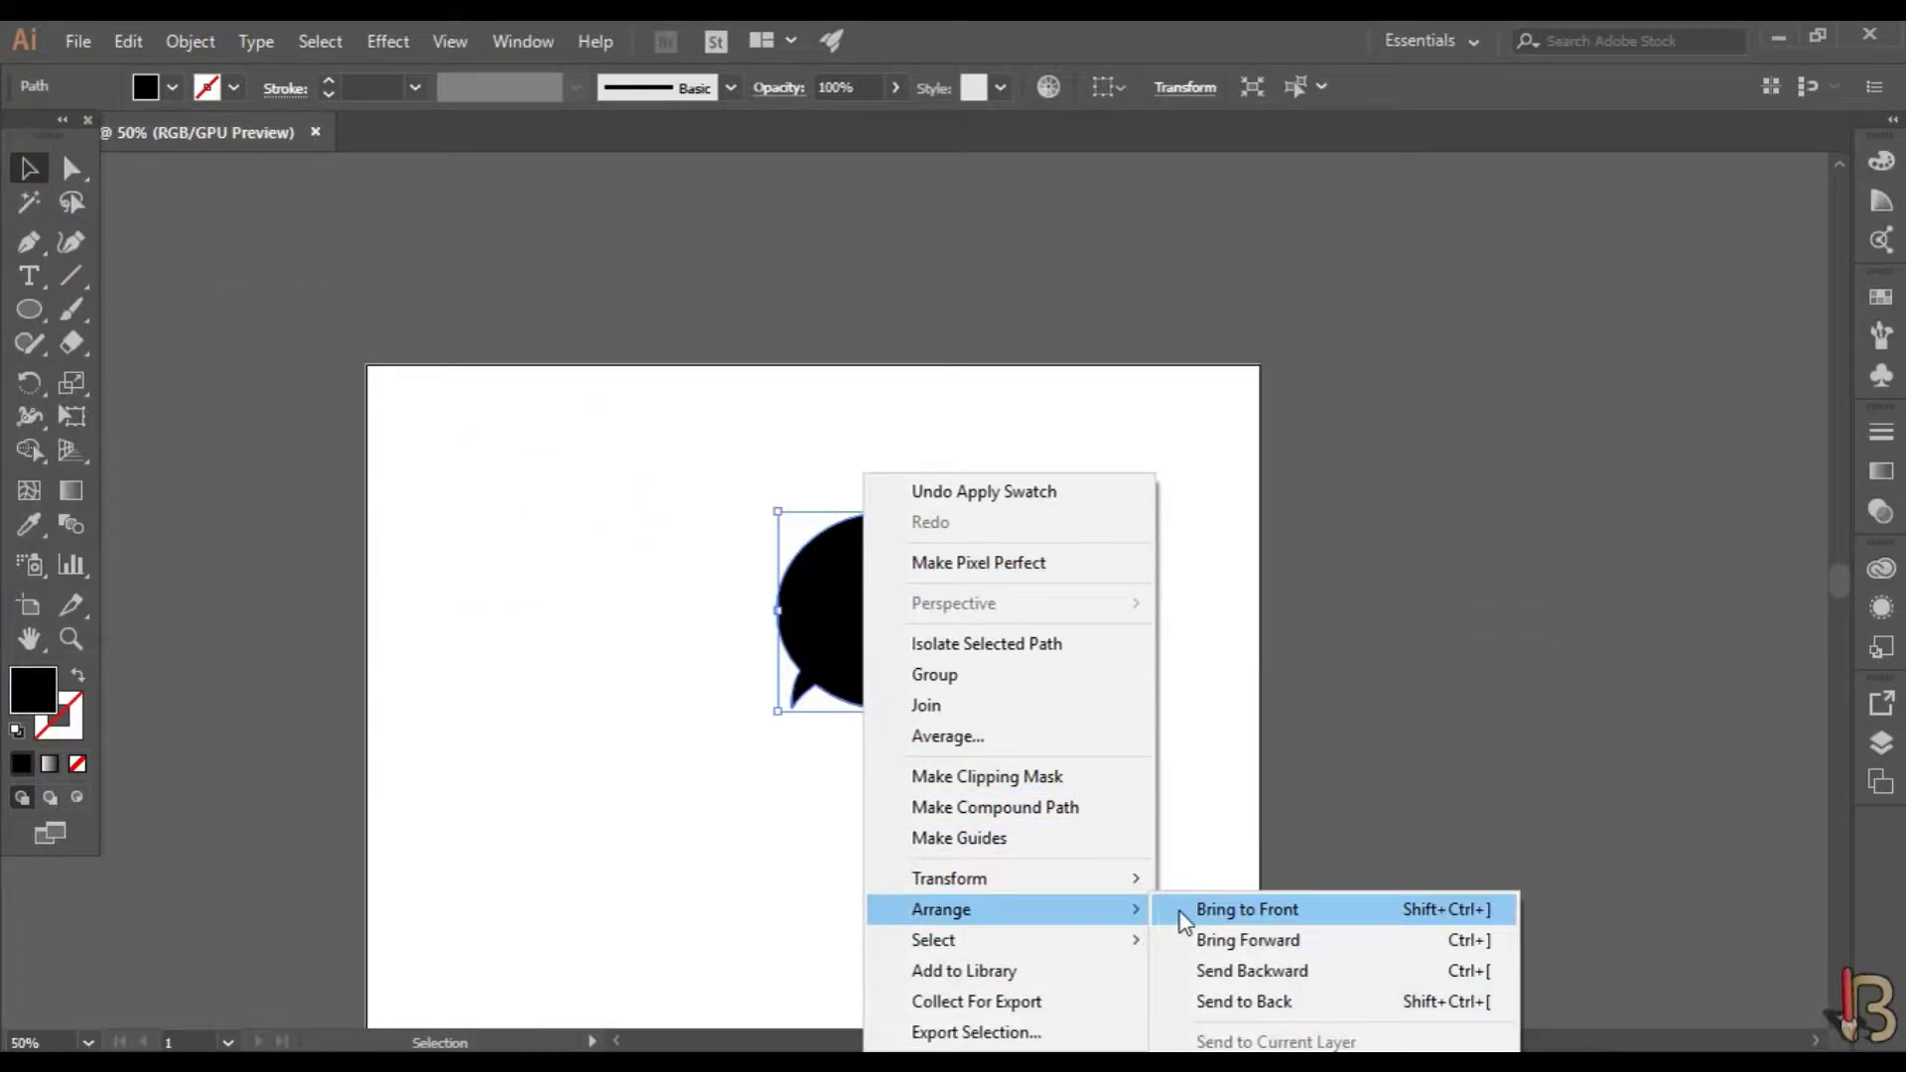
{"action": "left_click", "coordinate": [1263, 1005]}
- Move the white notes onto the speech bubble, shrink them to about half size, and center them inside it
{"action": "left_click", "coordinate": [592, 522]}
{"action": "key", "text": "ctrl+v"}
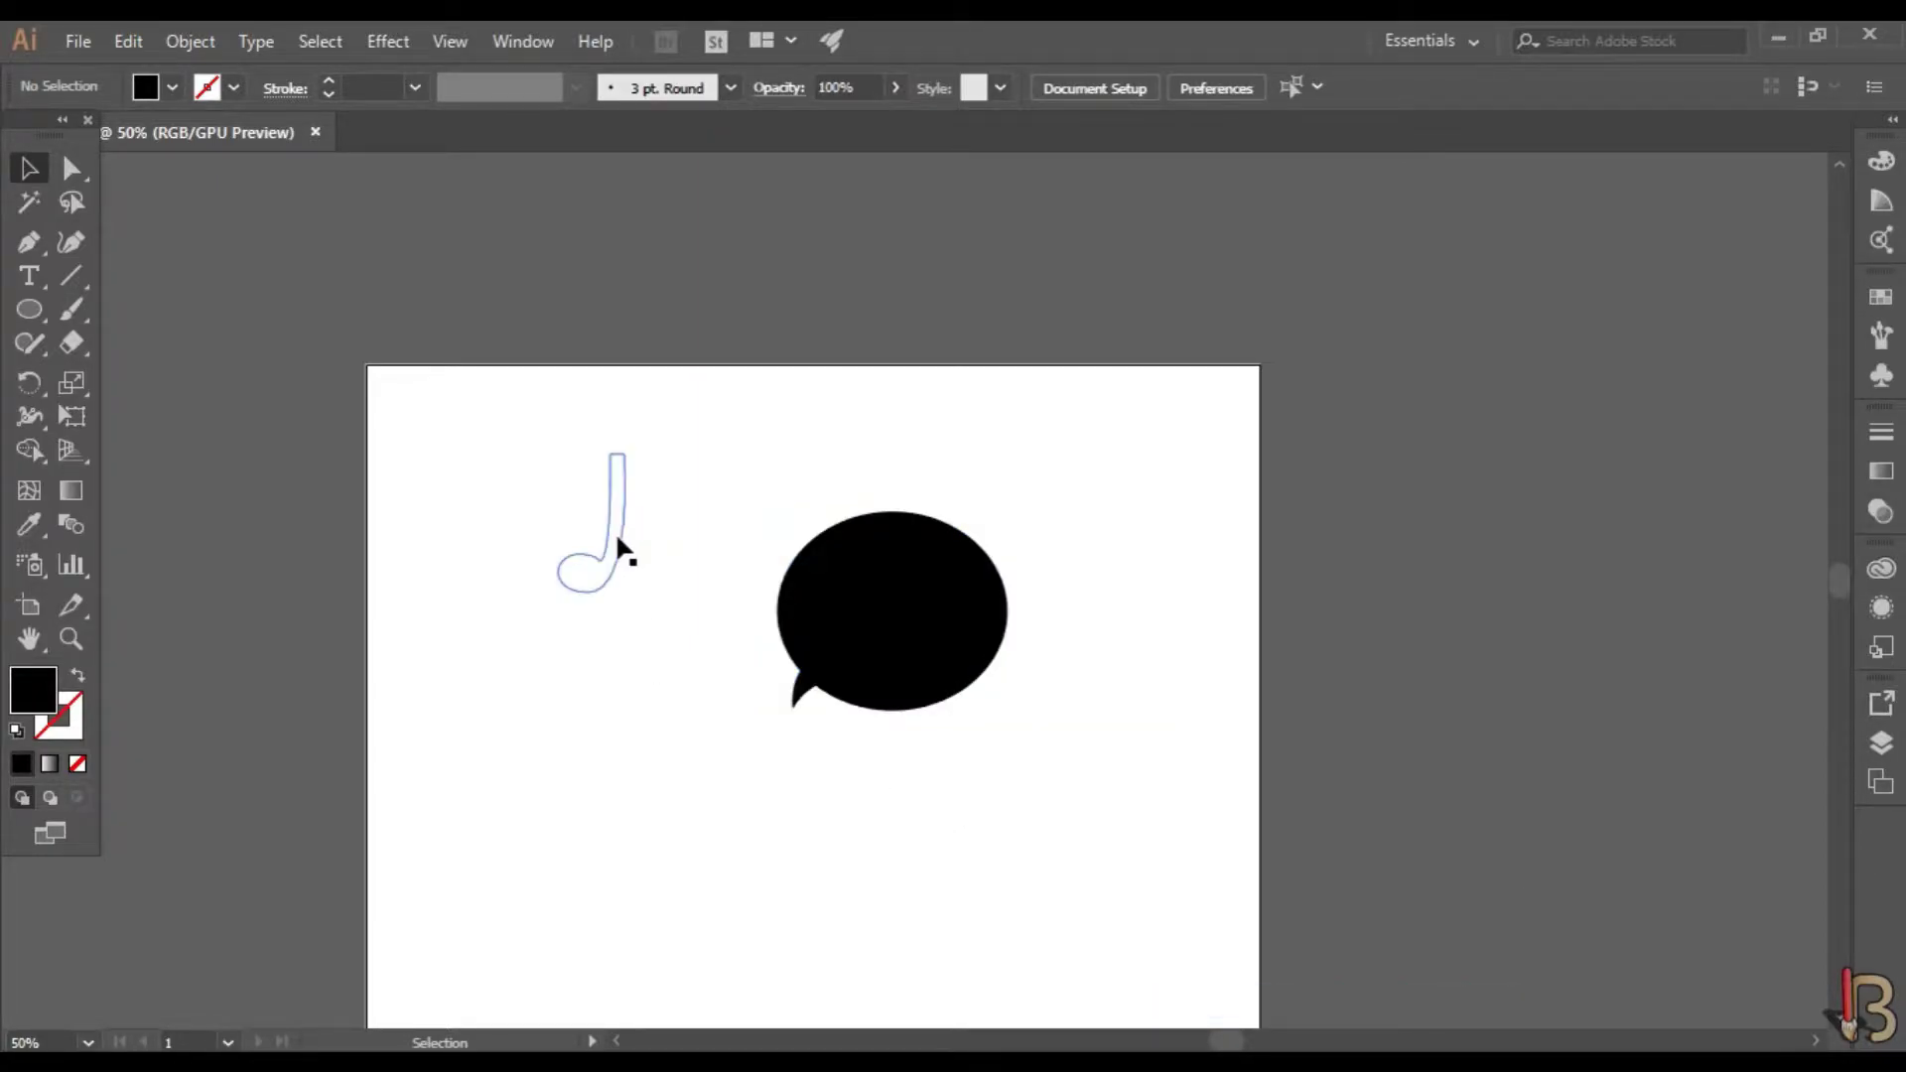
{"action": "left_click_drag", "start_coordinate": [602, 455], "coordinate": [911, 524]}
{"action": "left_click", "coordinate": [937, 519]}
{"action": "scroll", "coordinate": [968, 584], "scroll_direction": "up", "scroll_amount": 1}
{"action": "left_click", "coordinate": [943, 563]}
{"action": "left_click", "coordinate": [1087, 516]}
{"action": "scroll", "coordinate": [938, 621], "scroll_direction": "up", "scroll_amount": 2}
{"action": "left_click", "coordinate": [899, 545]}
{"action": "key", "text": "ctrl+shift+a"}
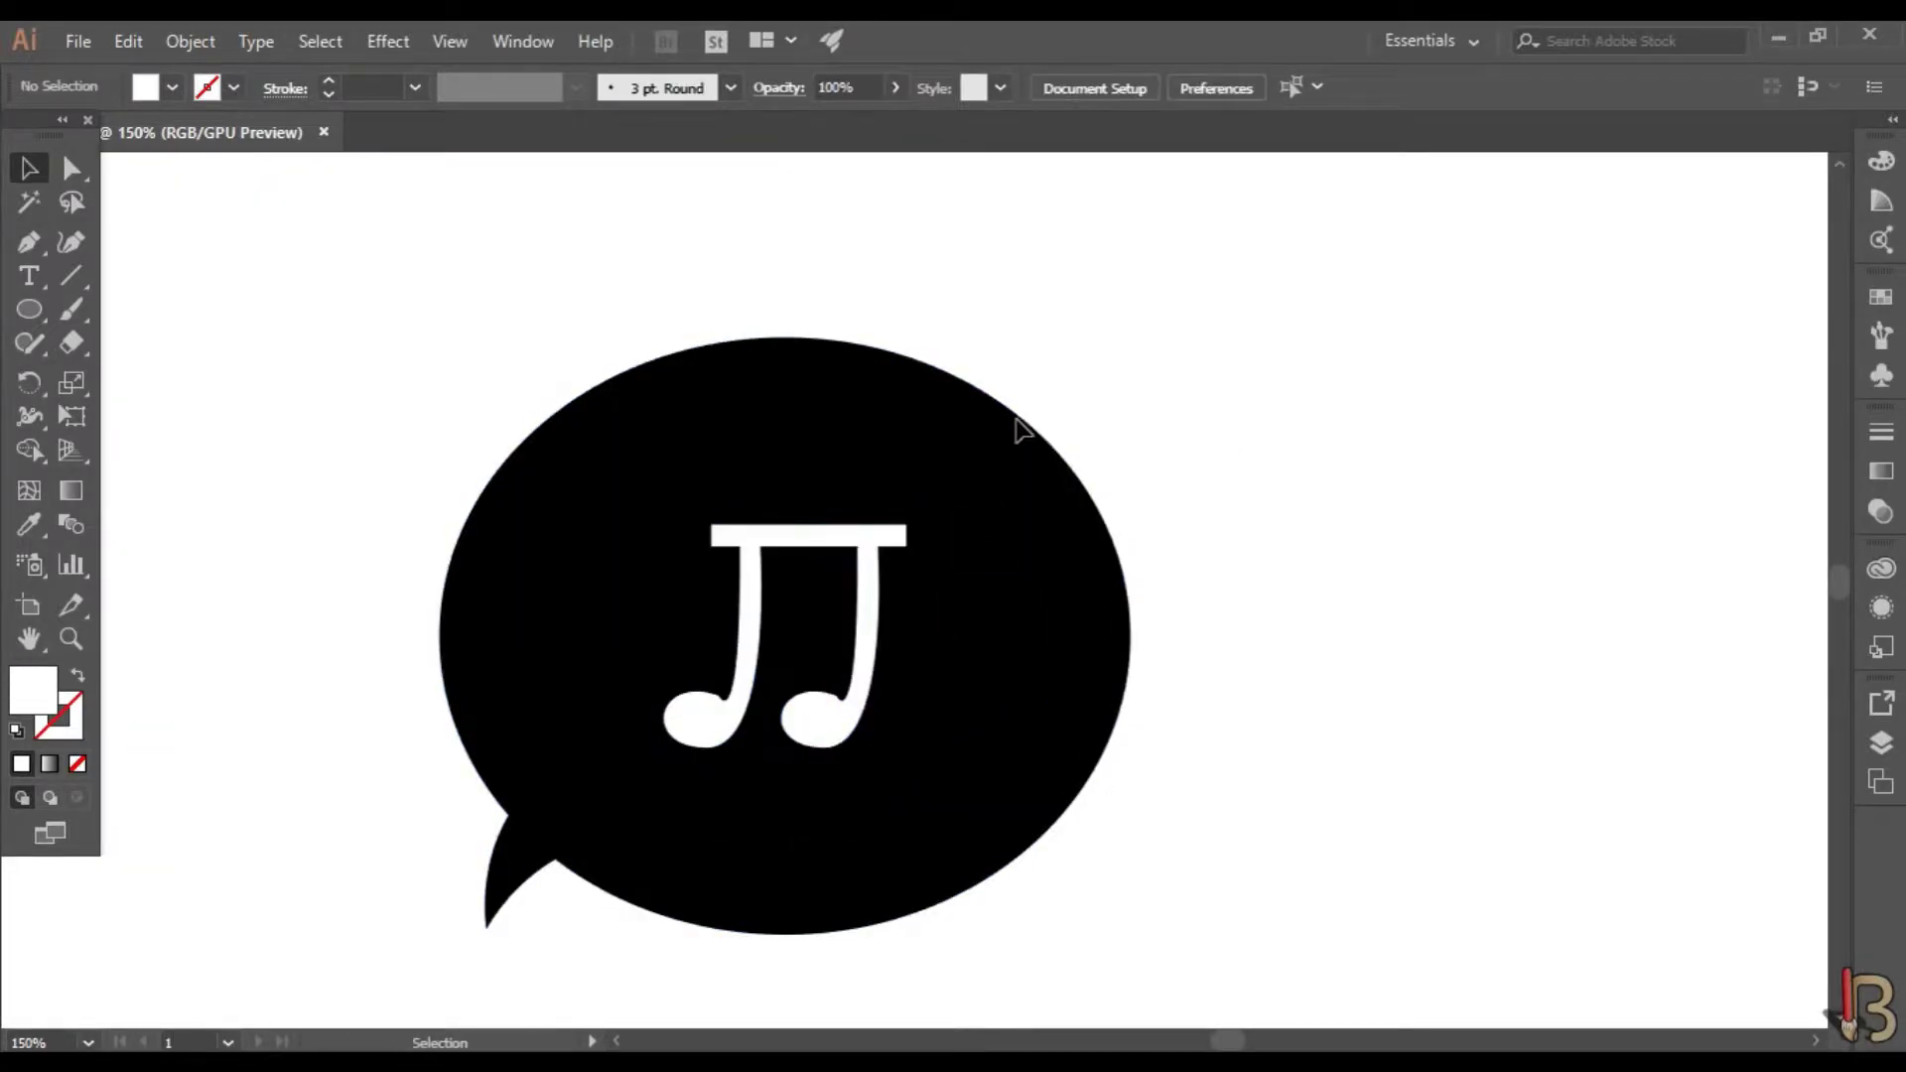
- Examine the size and readability of the white notes inside the speech bubble
{"action": "scroll", "coordinate": [923, 436], "scroll_direction": "down", "scroll_amount": 4}
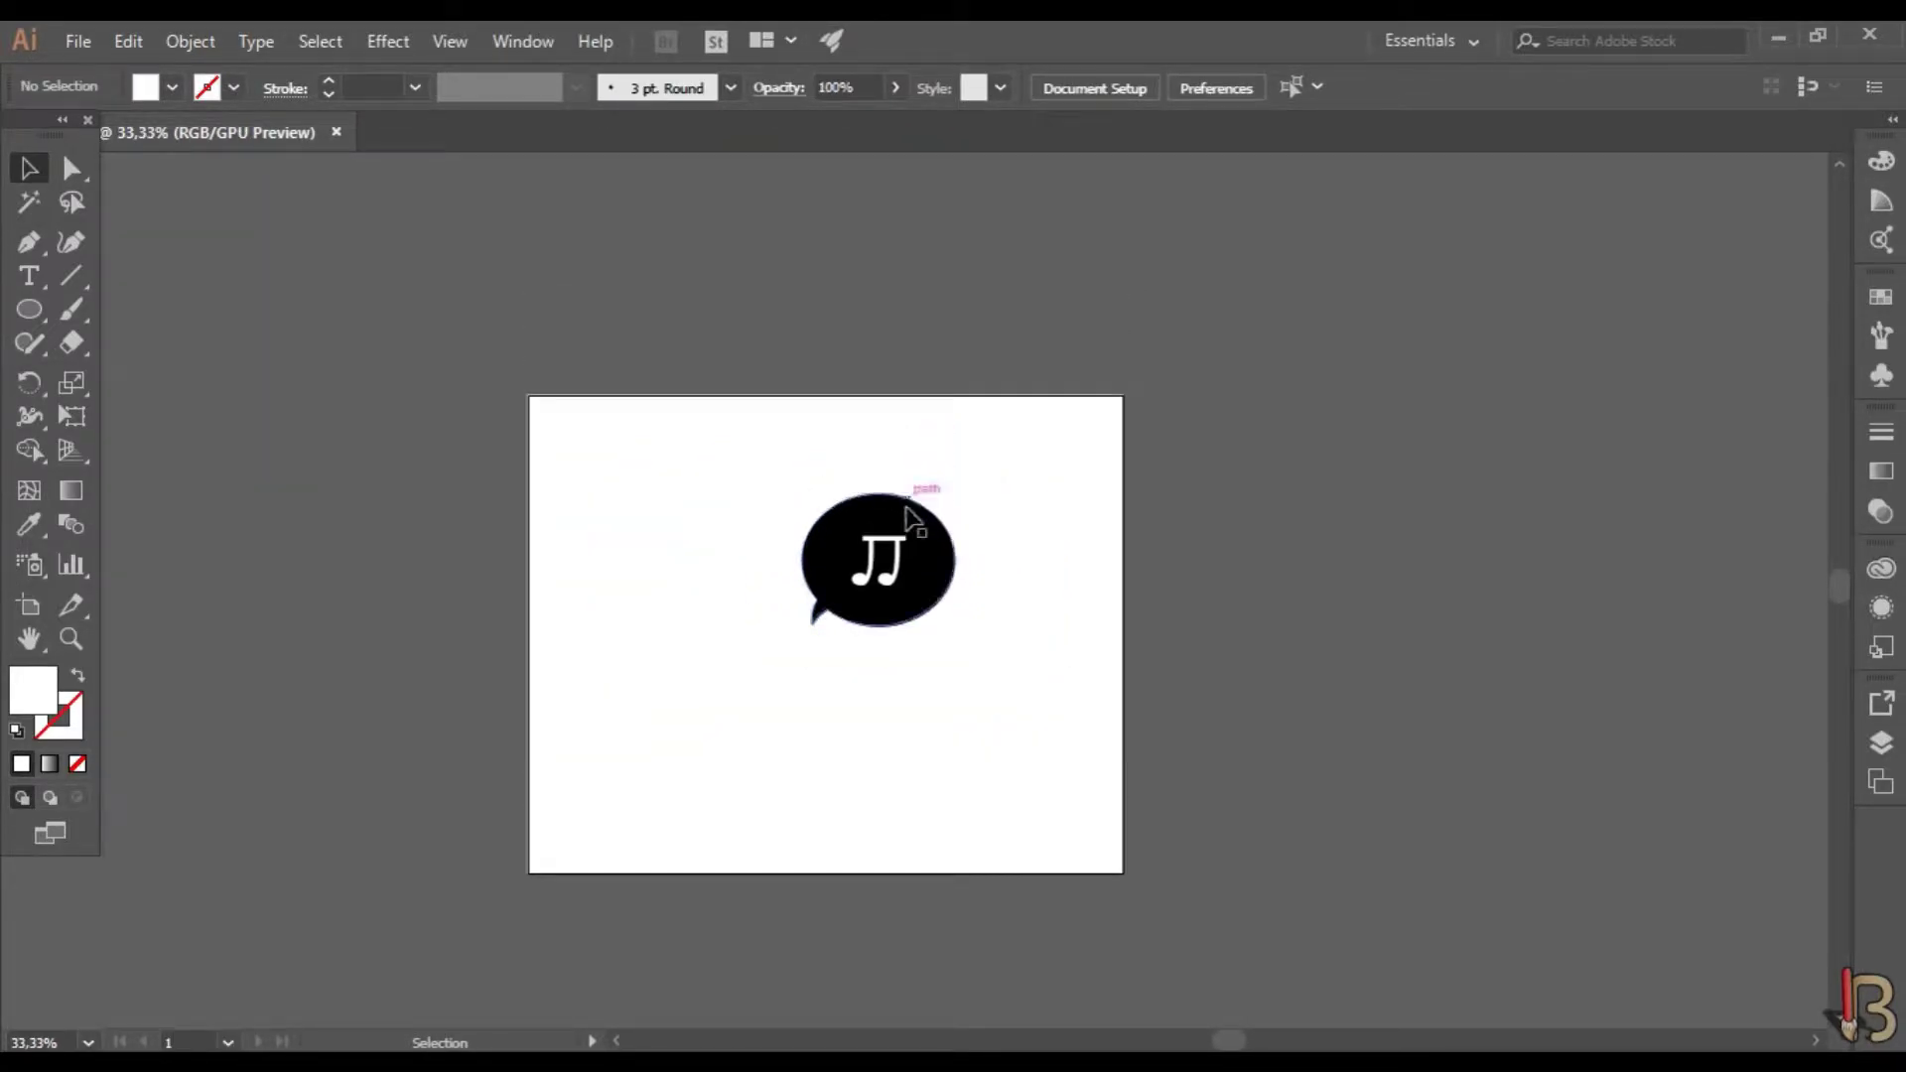
{"action": "scroll", "coordinate": [914, 544], "scroll_direction": "up", "scroll_amount": 1}
{"action": "left_click", "coordinate": [906, 556]}
{"action": "scroll", "coordinate": [906, 554], "scroll_direction": "up", "scroll_amount": 2}
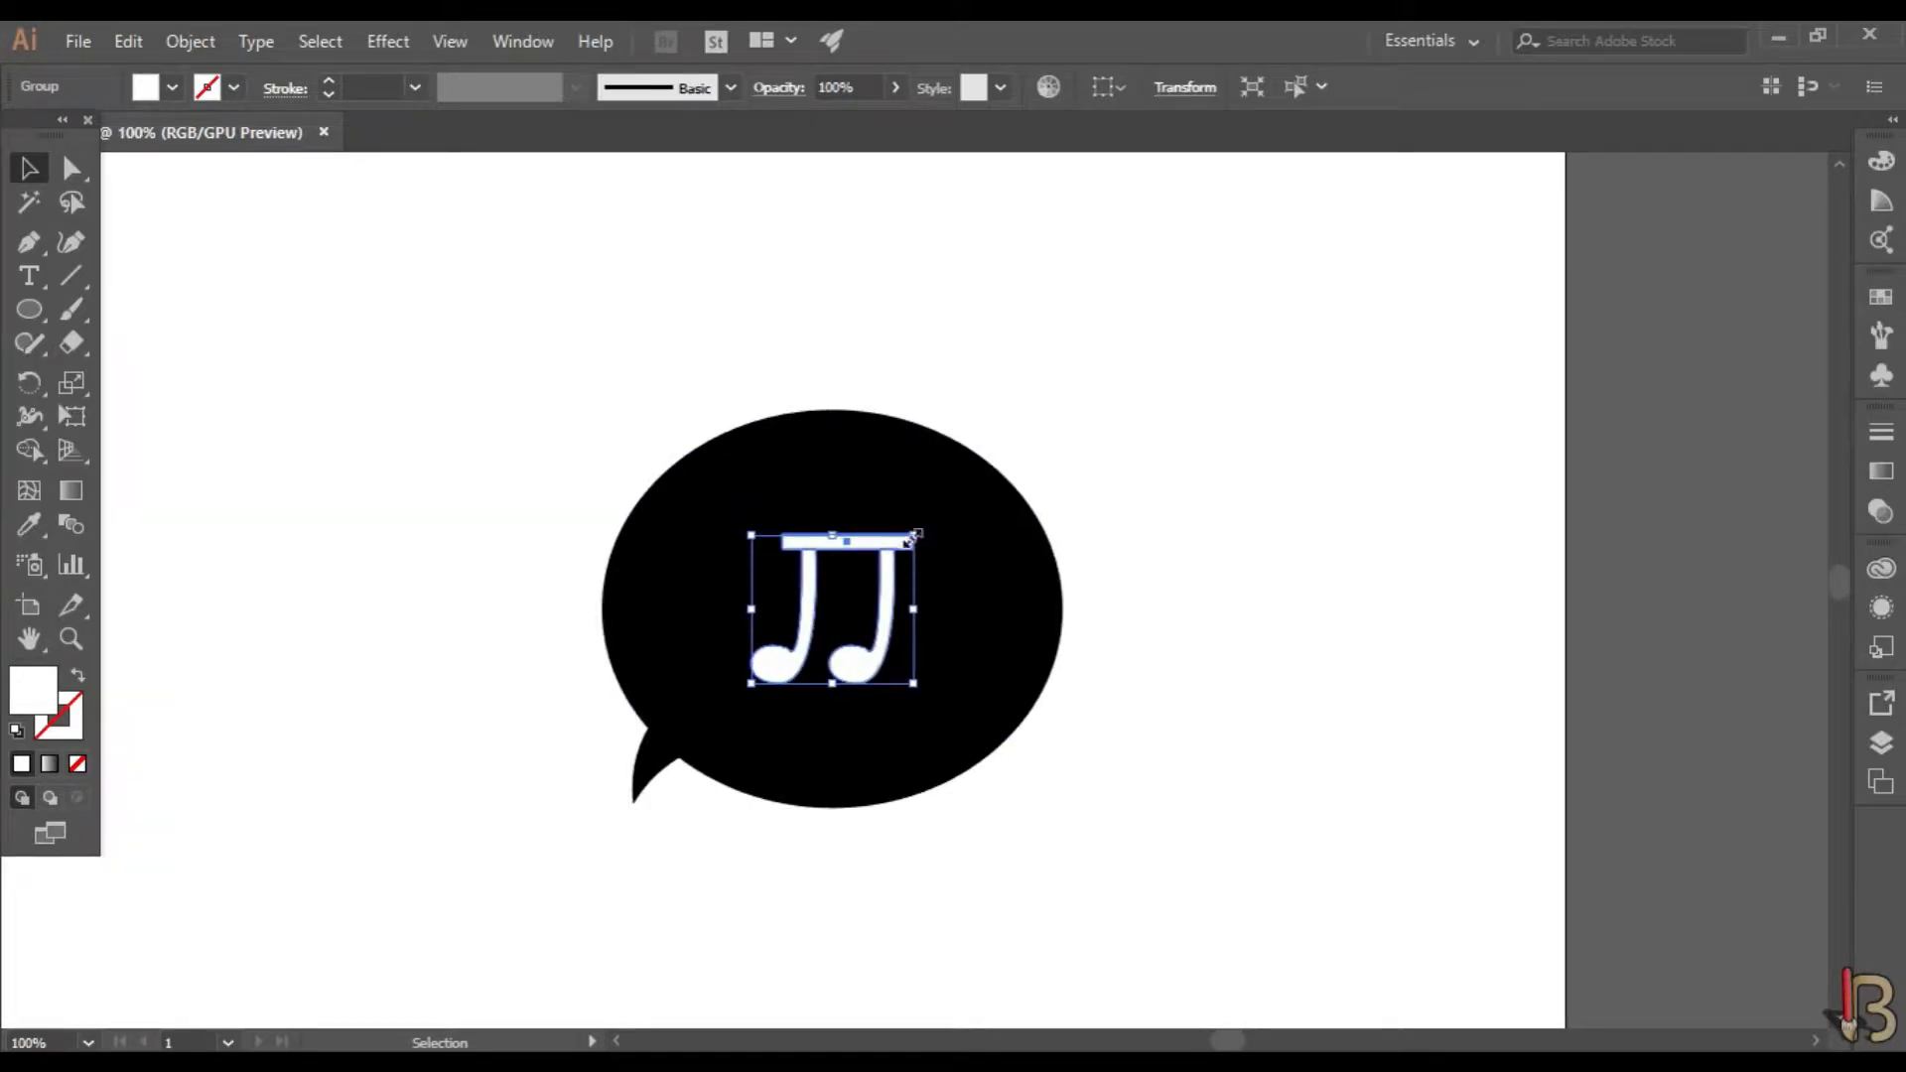
{"action": "key", "text": "ctrl+shift+a"}
{"action": "scroll", "coordinate": [855, 358], "scroll_direction": "down", "scroll_amount": 2}
{"action": "scroll", "coordinate": [840, 464], "scroll_direction": "down", "scroll_amount": 2}
{"action": "scroll", "coordinate": [893, 434], "scroll_direction": "up", "scroll_amount": 1}
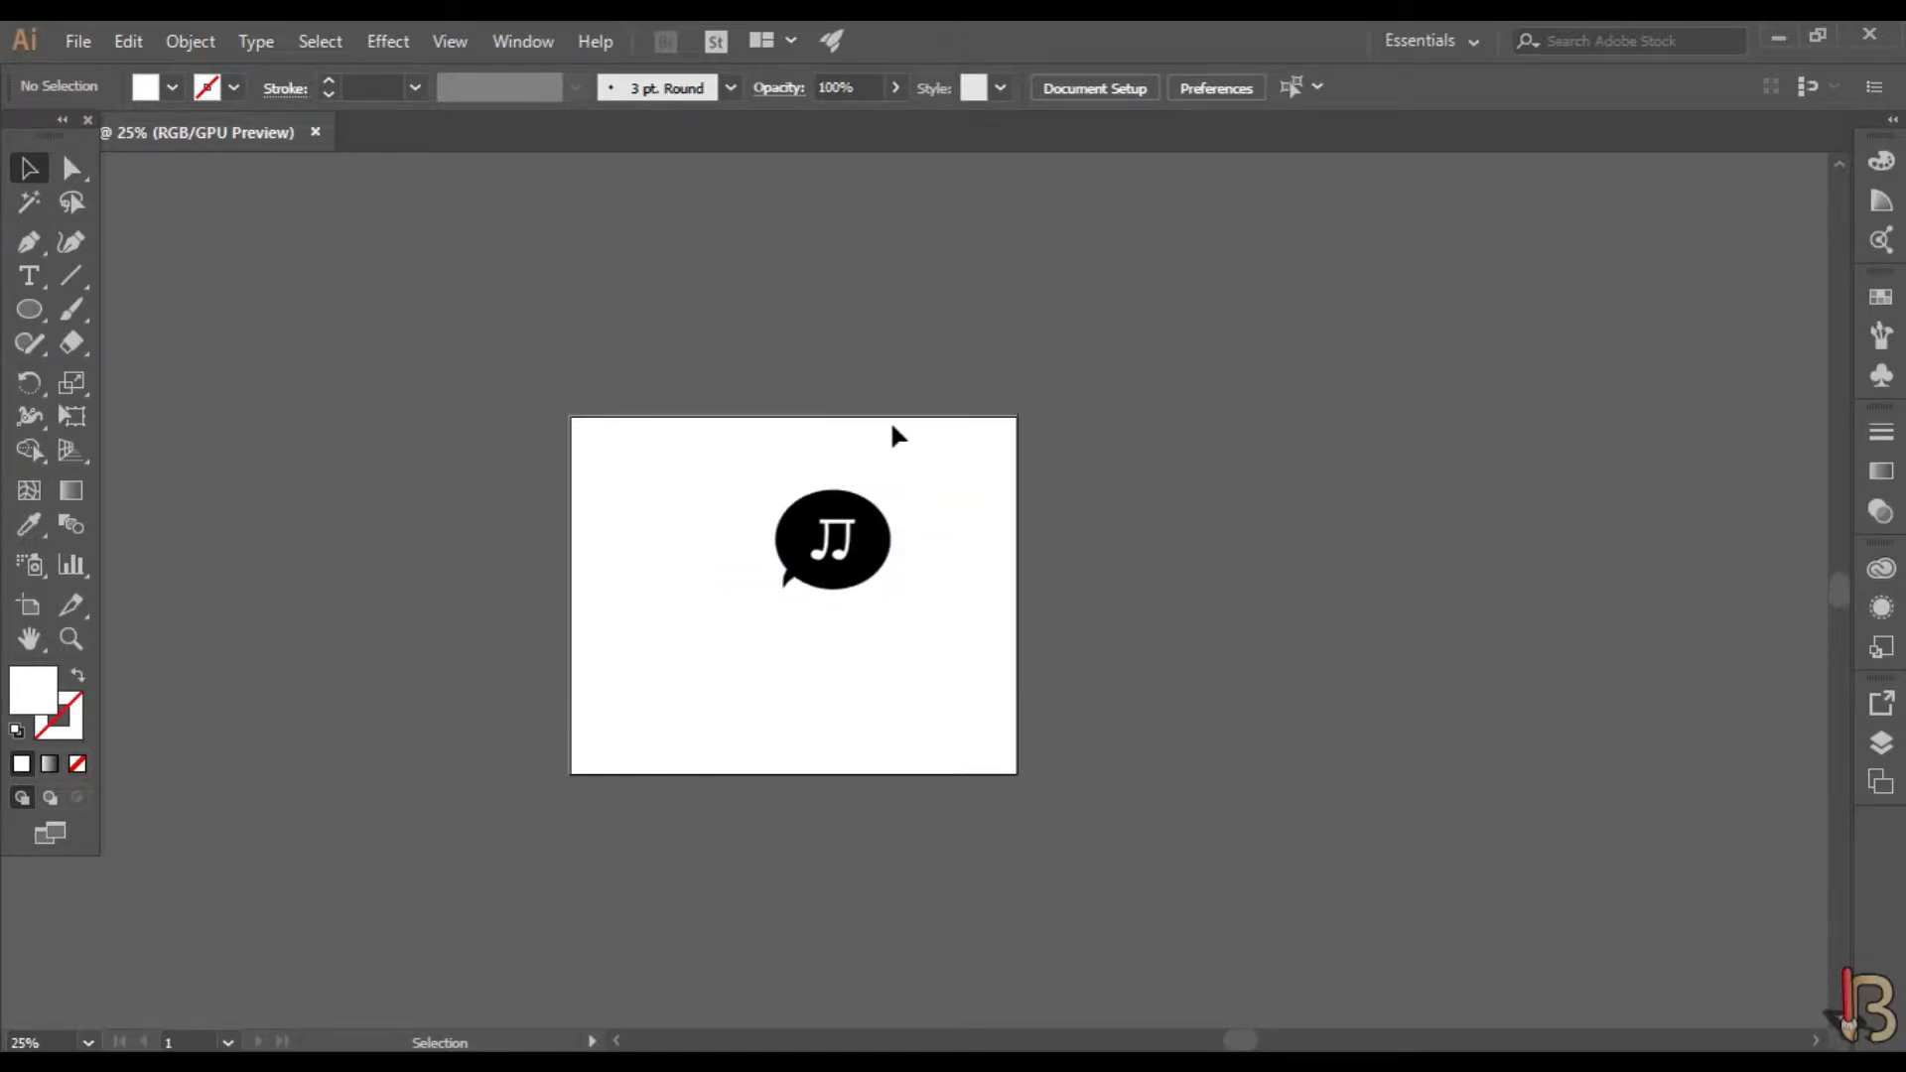
- Thicken the note group inside the bubble with a white 5 pt stroke
{"action": "scroll", "coordinate": [854, 526], "scroll_direction": "up", "scroll_amount": 3}
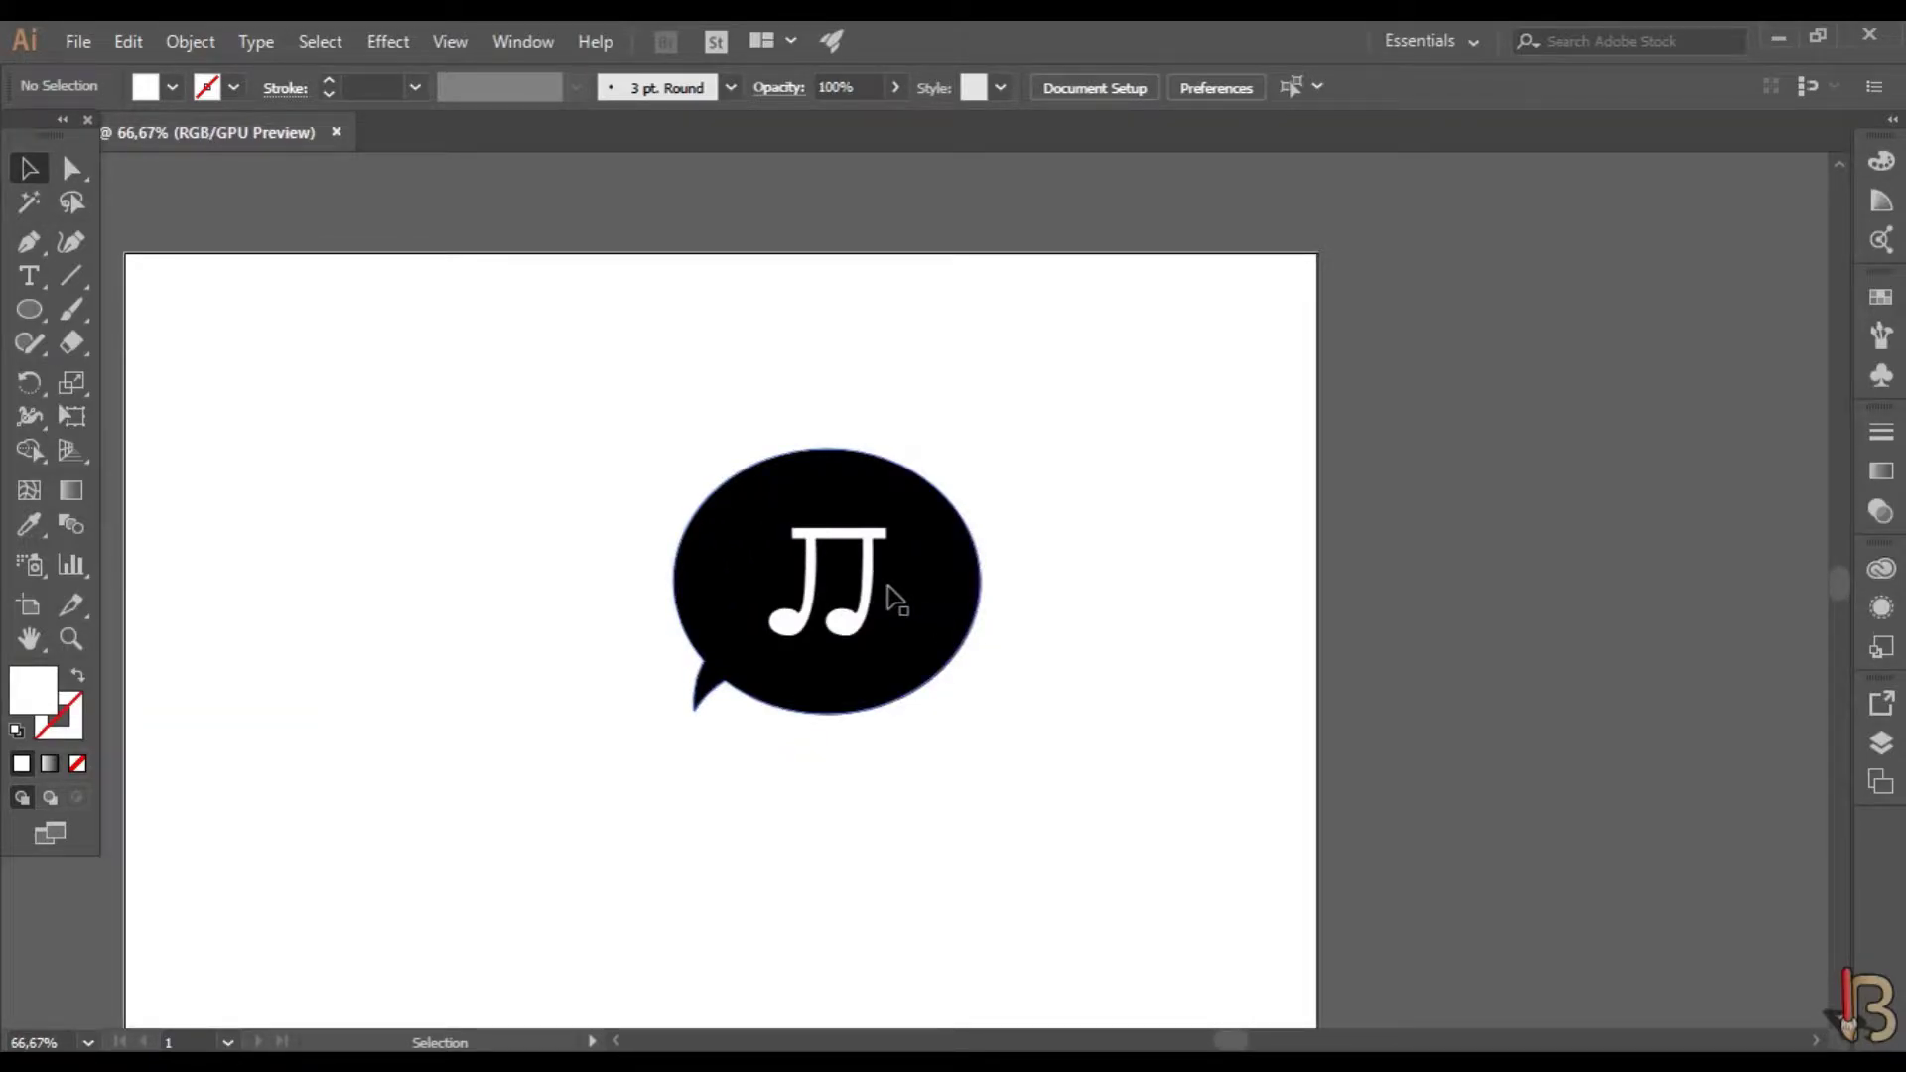
{"action": "left_click", "coordinate": [871, 586]}
{"action": "left_click", "coordinate": [234, 87]}
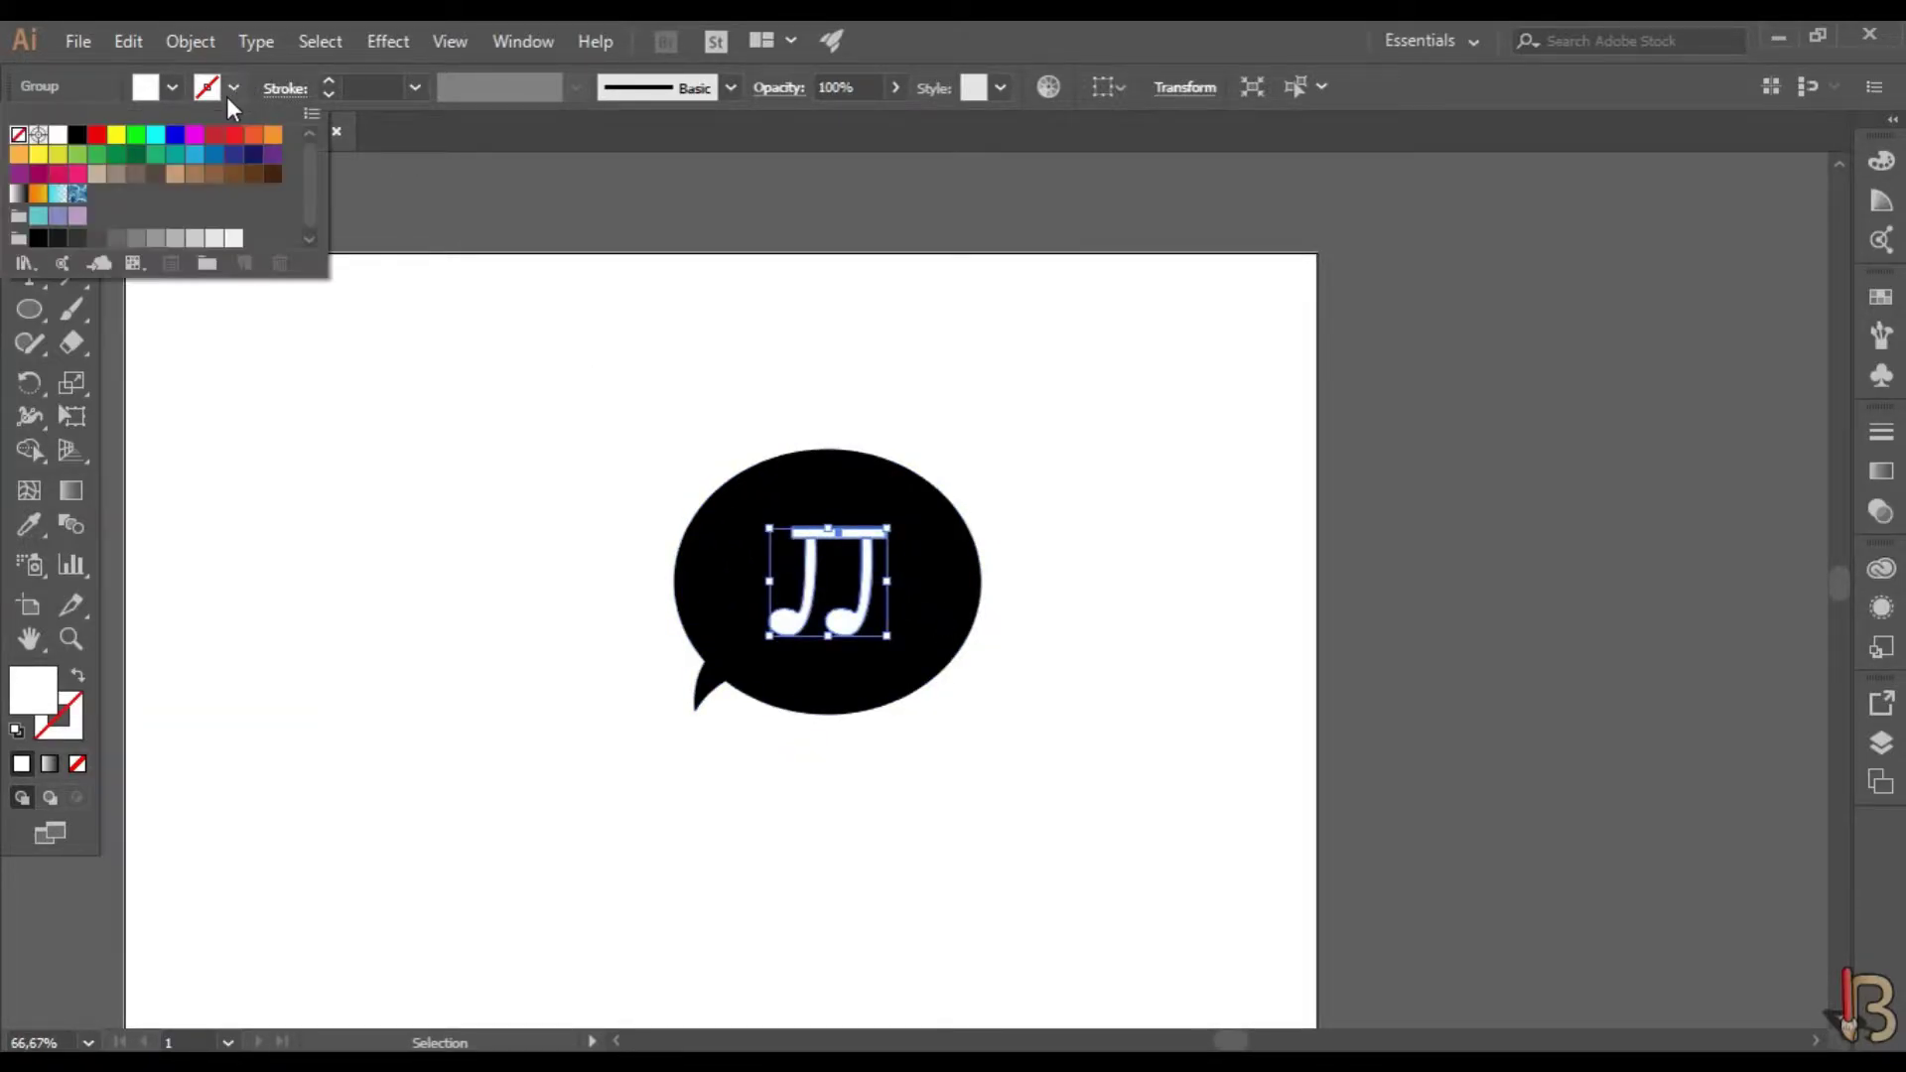
{"action": "left_click", "coordinate": [58, 135]}
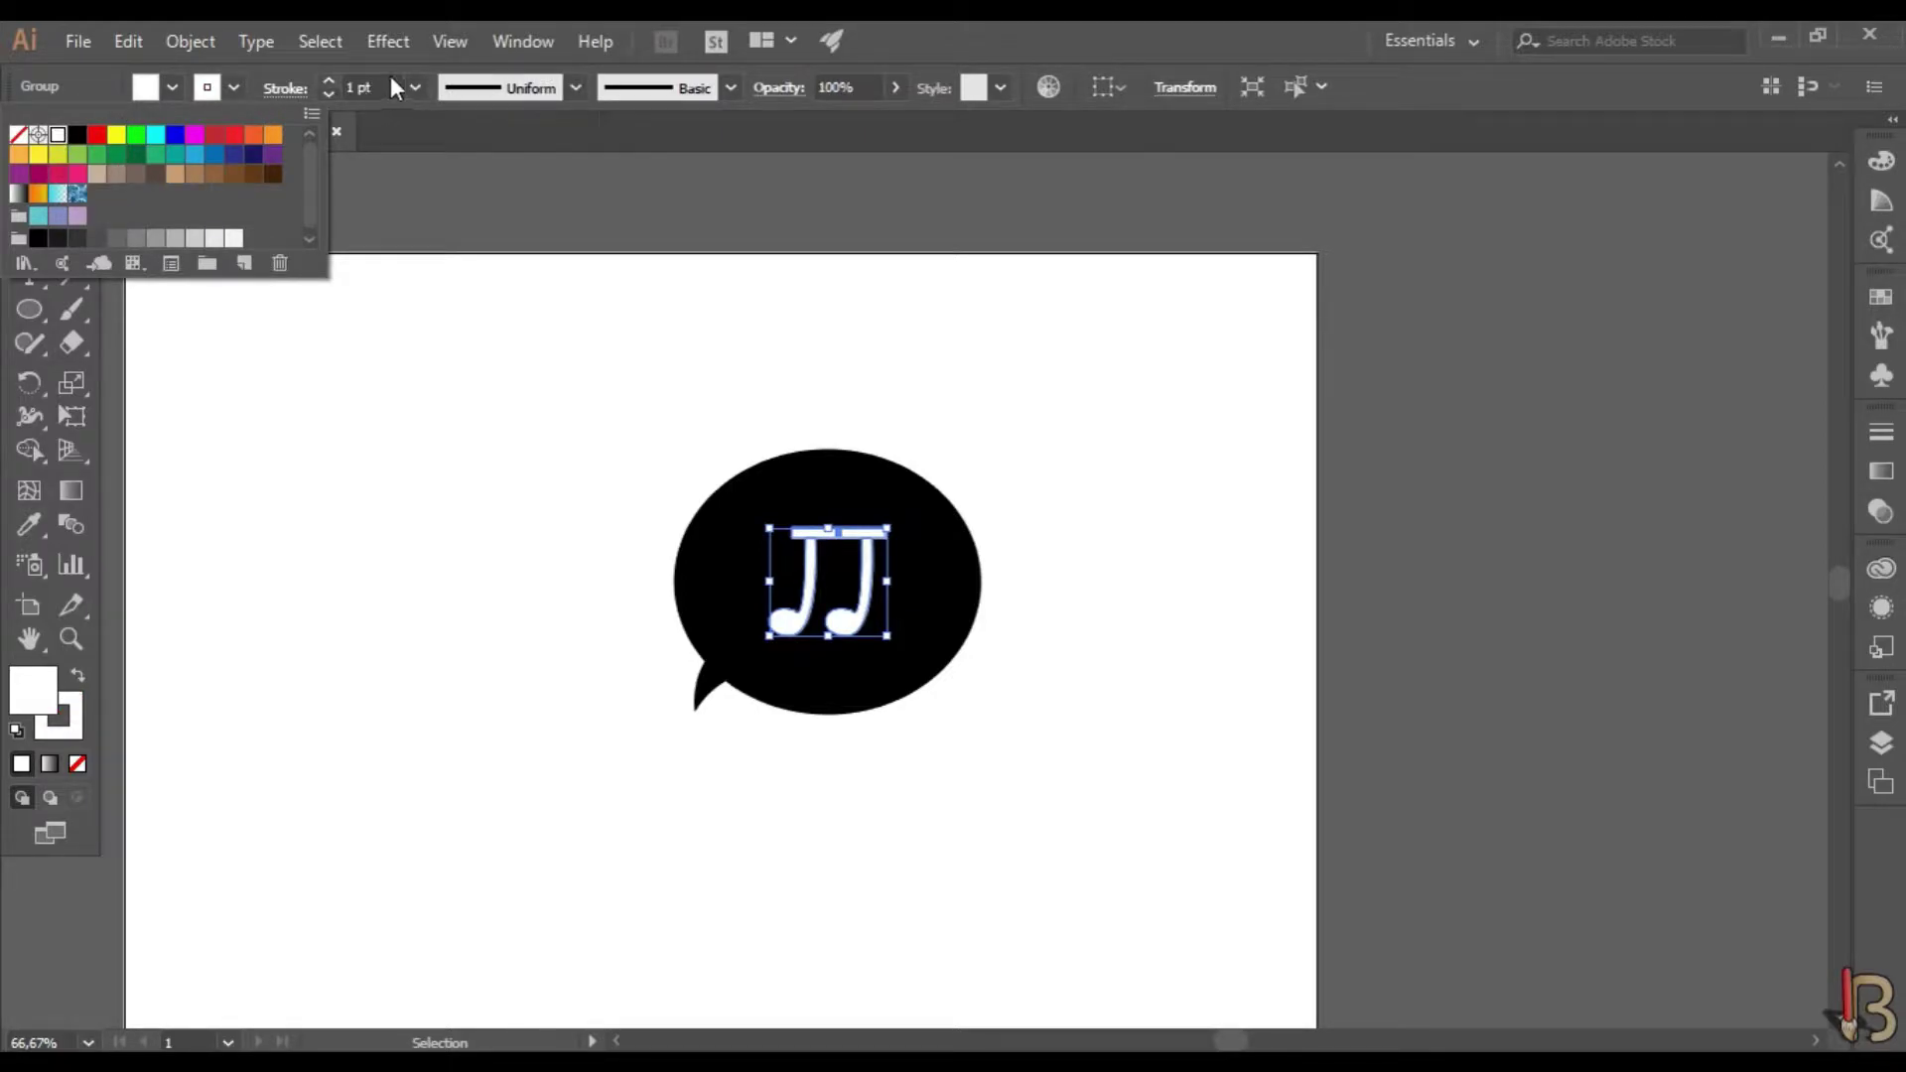
{"action": "left_click", "coordinate": [414, 90]}
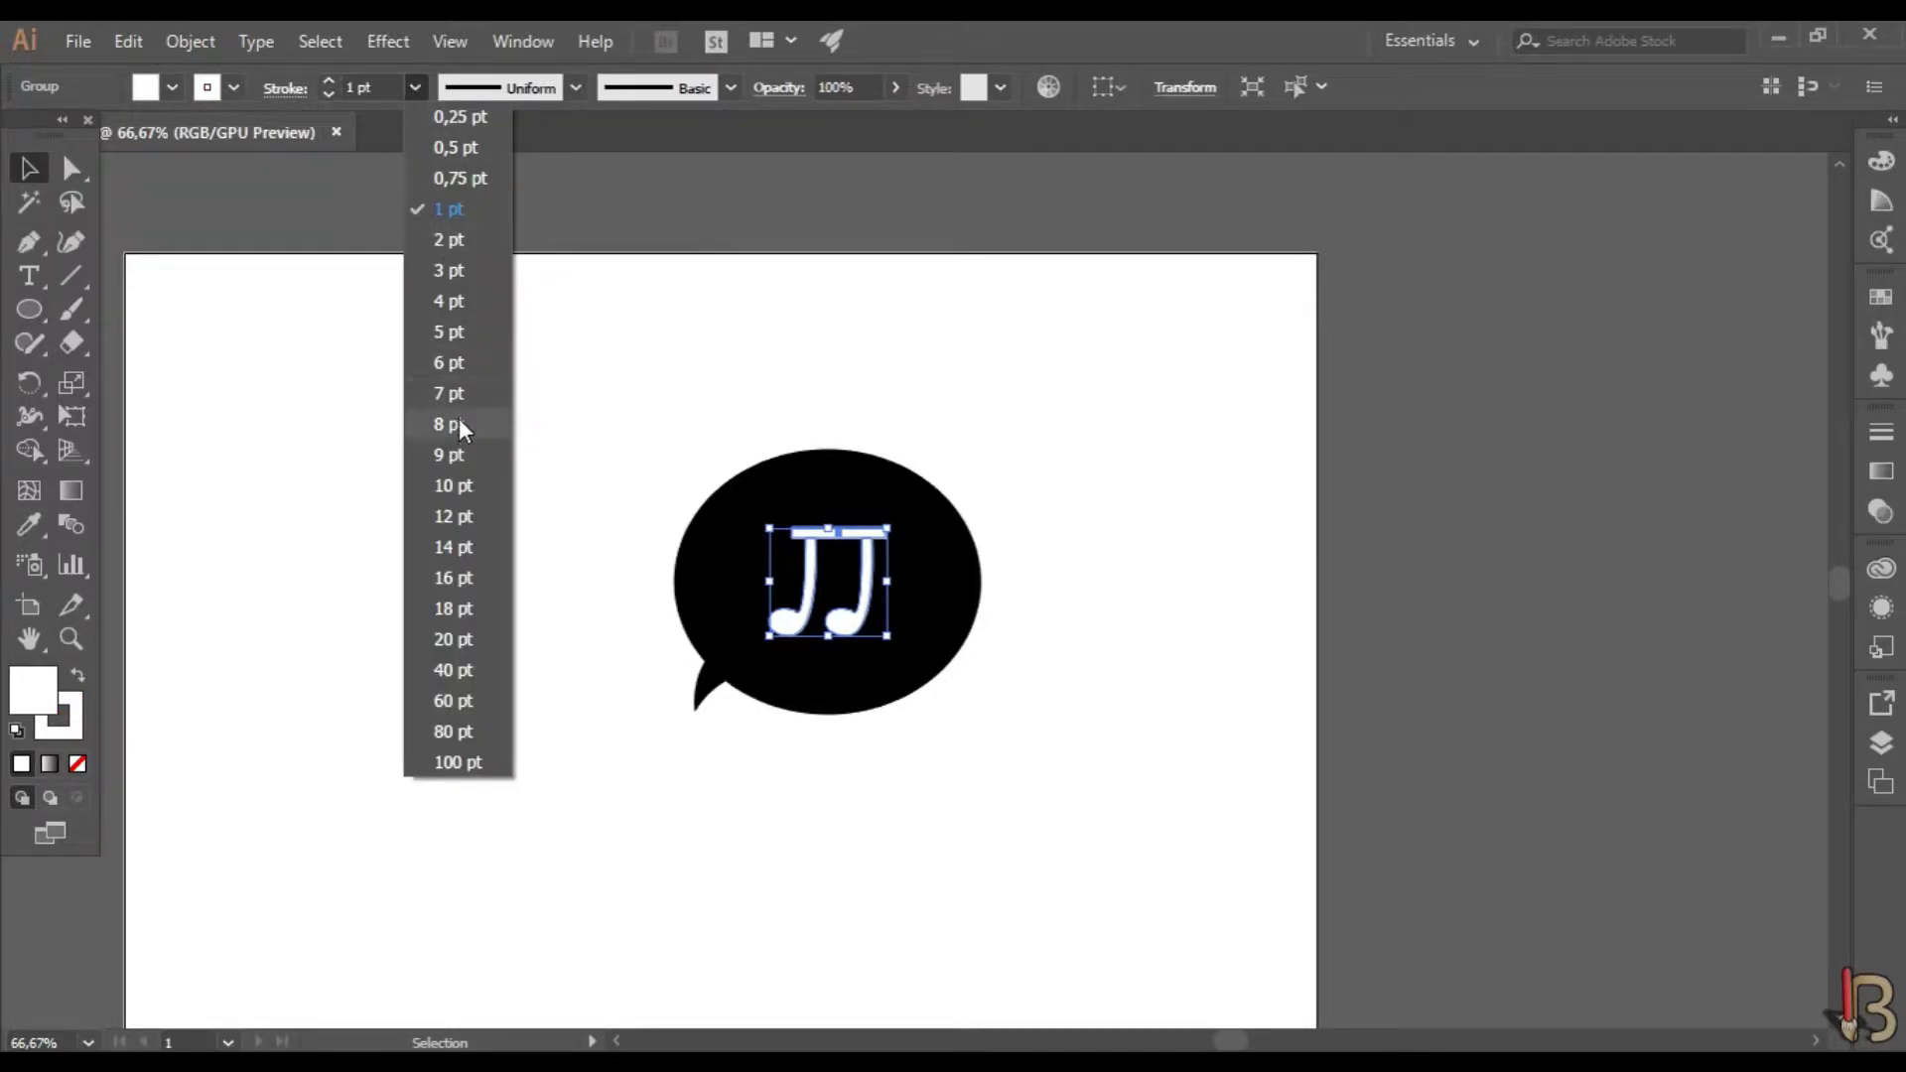
{"action": "left_click", "coordinate": [446, 333]}
{"action": "left_click", "coordinate": [802, 374]}
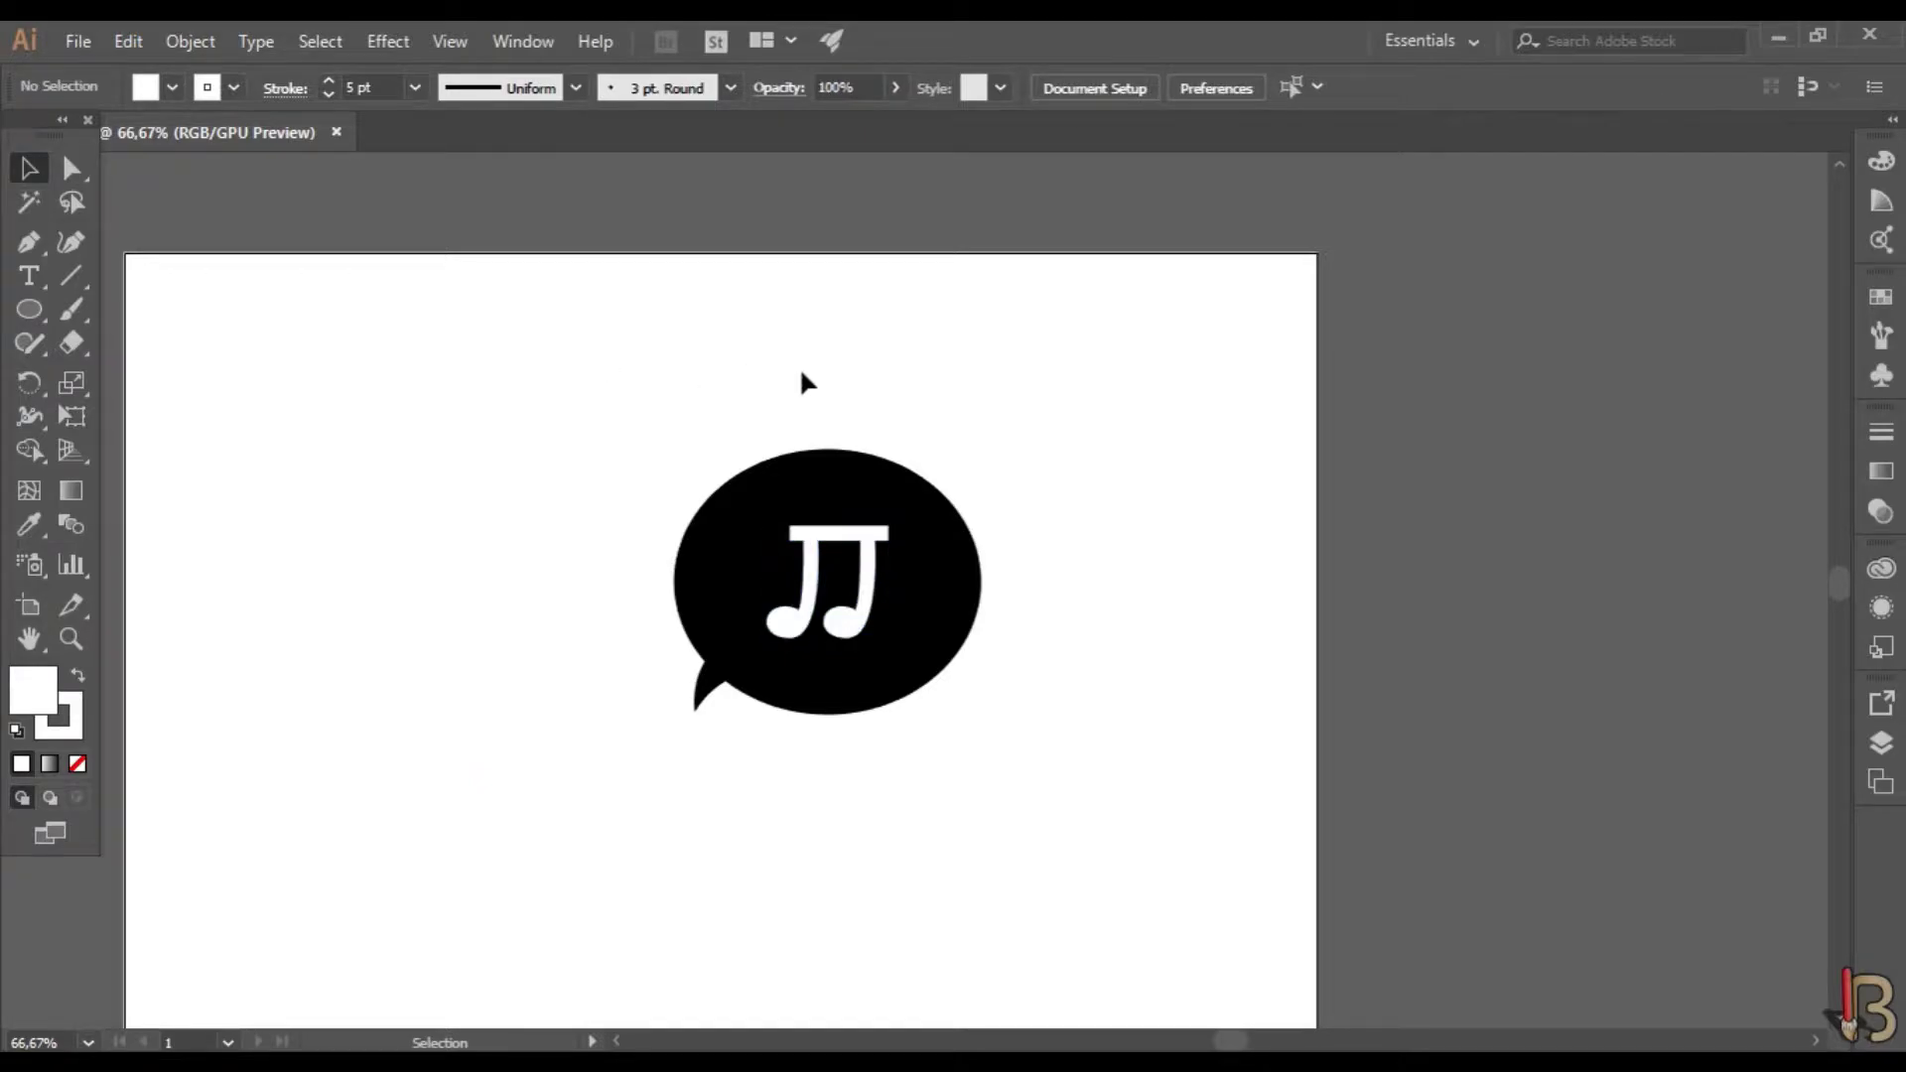
- Convert the stroke of the white note group into filled shapes with Outline Stroke
{"action": "scroll", "coordinate": [869, 476], "scroll_direction": "down", "scroll_amount": 2}
{"action": "scroll", "coordinate": [872, 461], "scroll_direction": "up", "scroll_amount": 2}
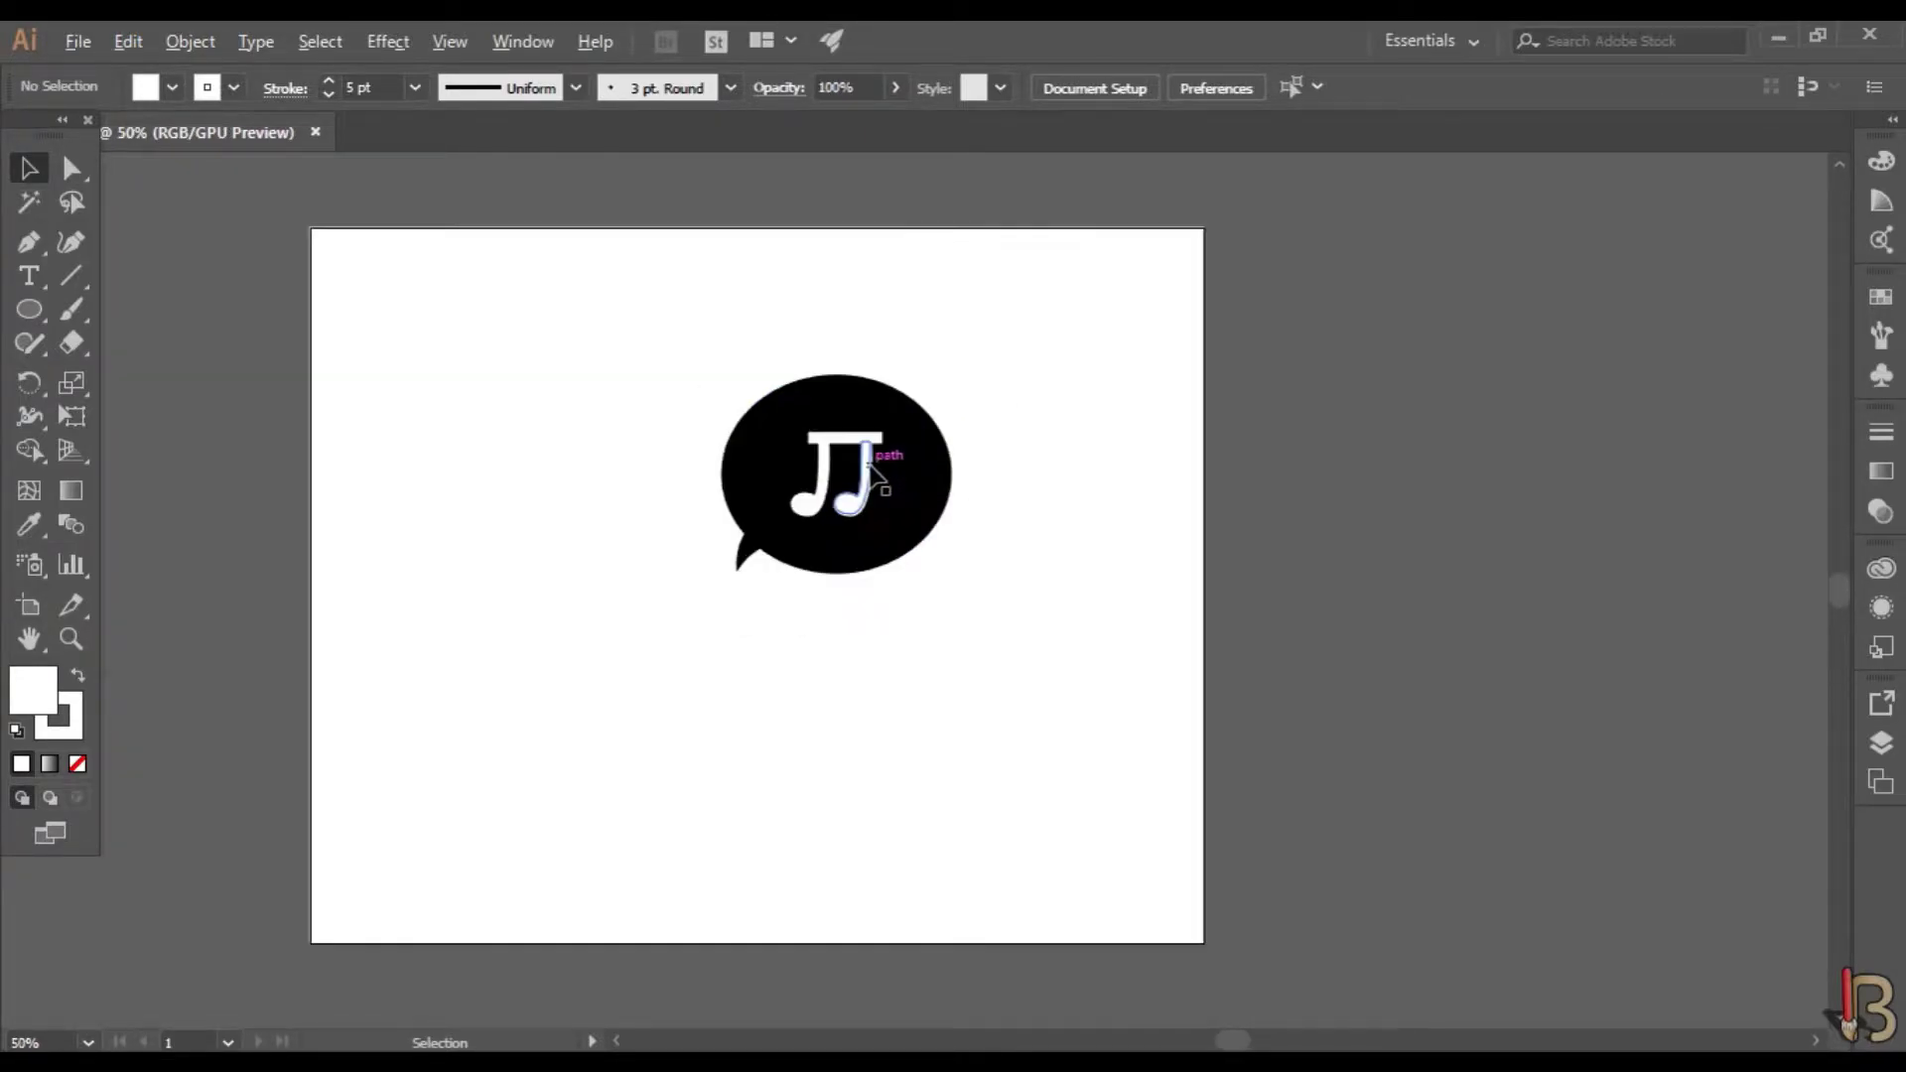
{"action": "scroll", "coordinate": [871, 466], "scroll_direction": "up", "scroll_amount": 4}
{"action": "left_click", "coordinate": [871, 458]}
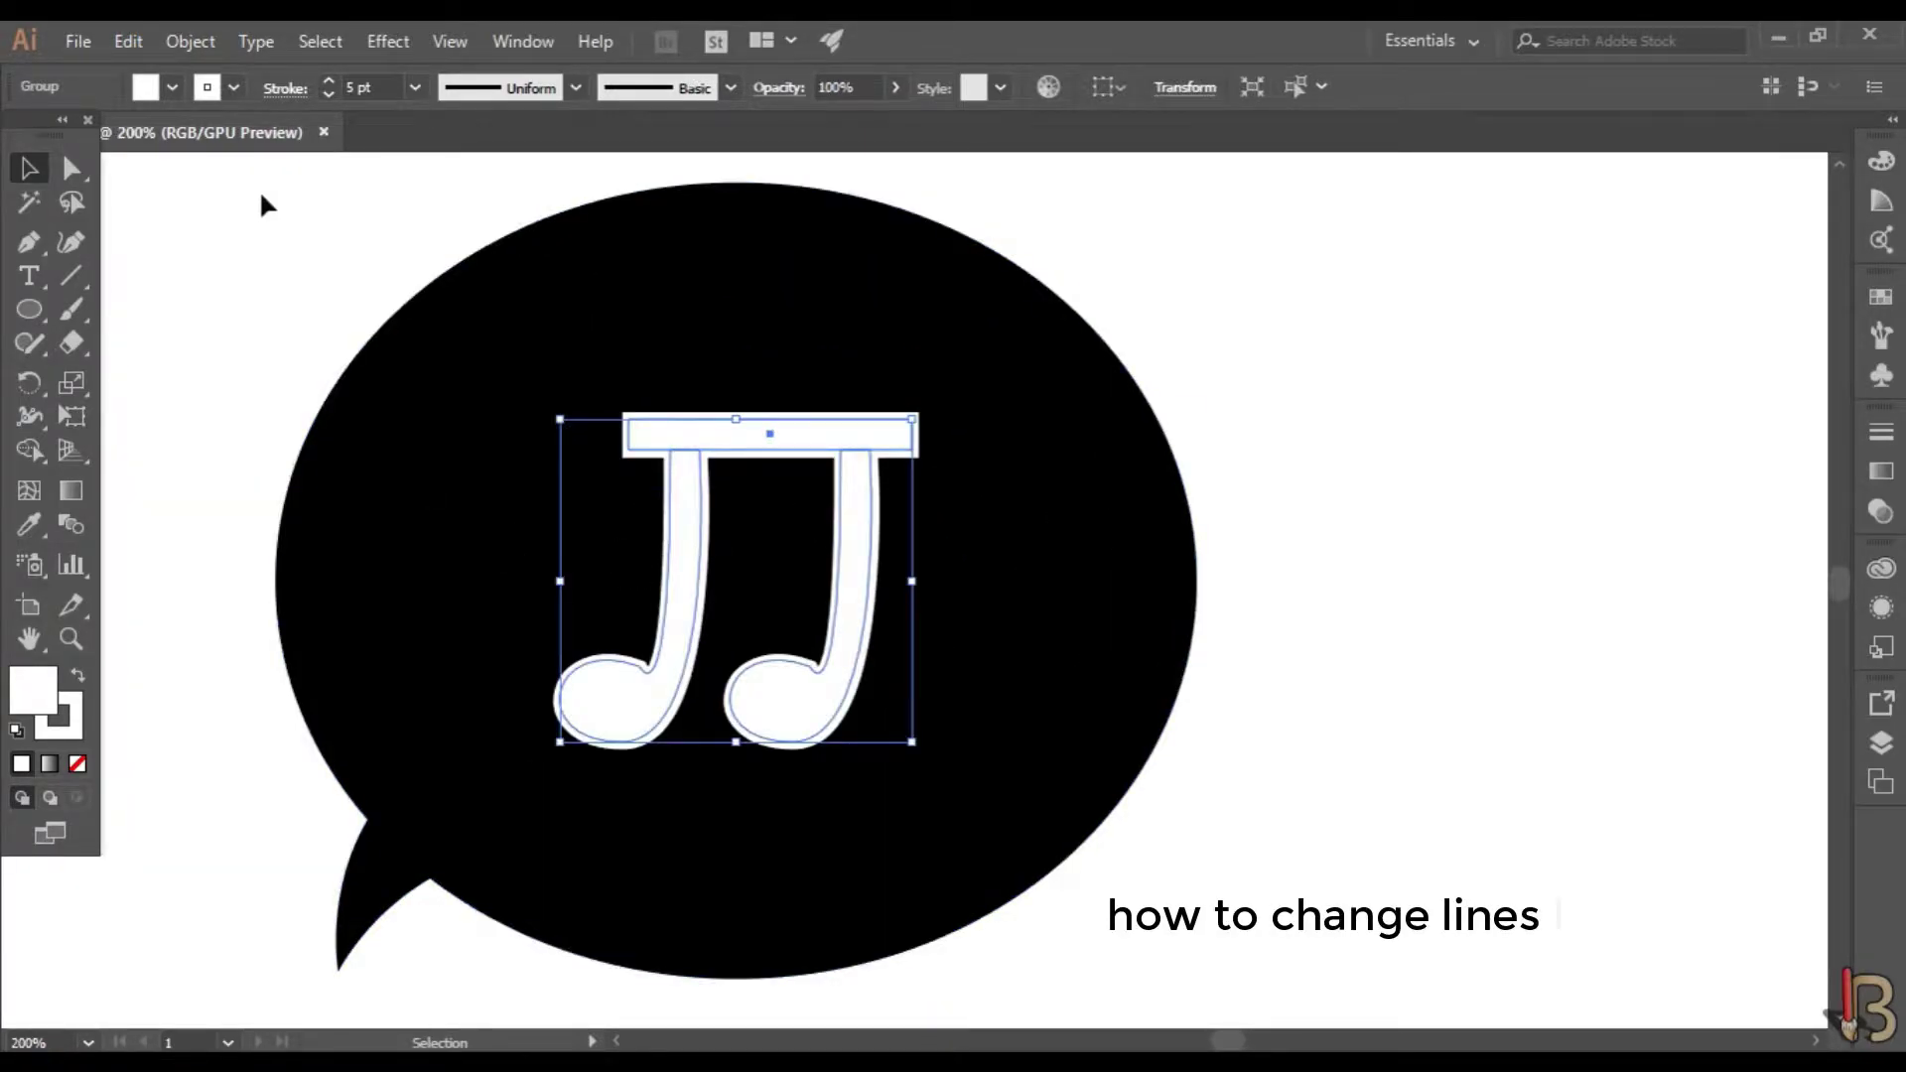
{"action": "left_click", "coordinate": [79, 43]}
{"action": "mouse_move", "coordinate": [142, 45]}
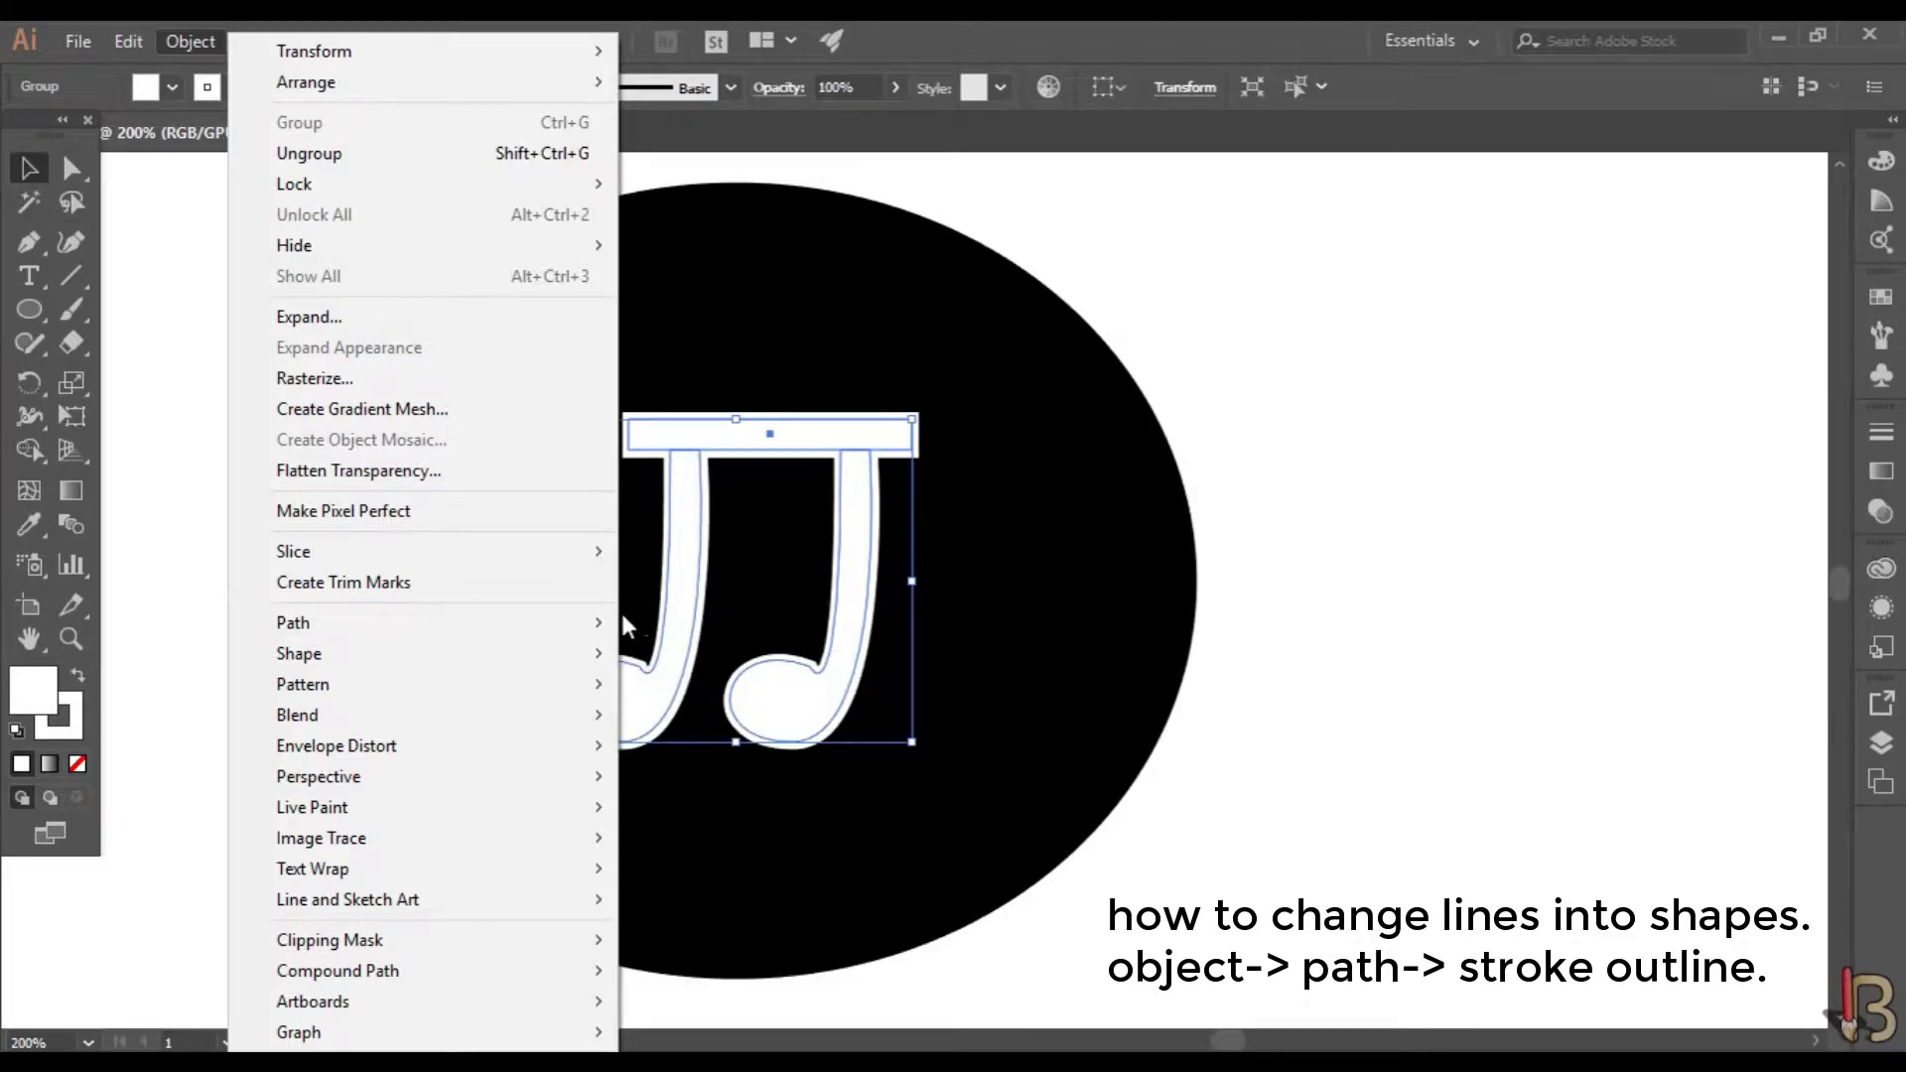
{"action": "mouse_move", "coordinate": [595, 622]}
{"action": "left_click", "coordinate": [730, 692]}
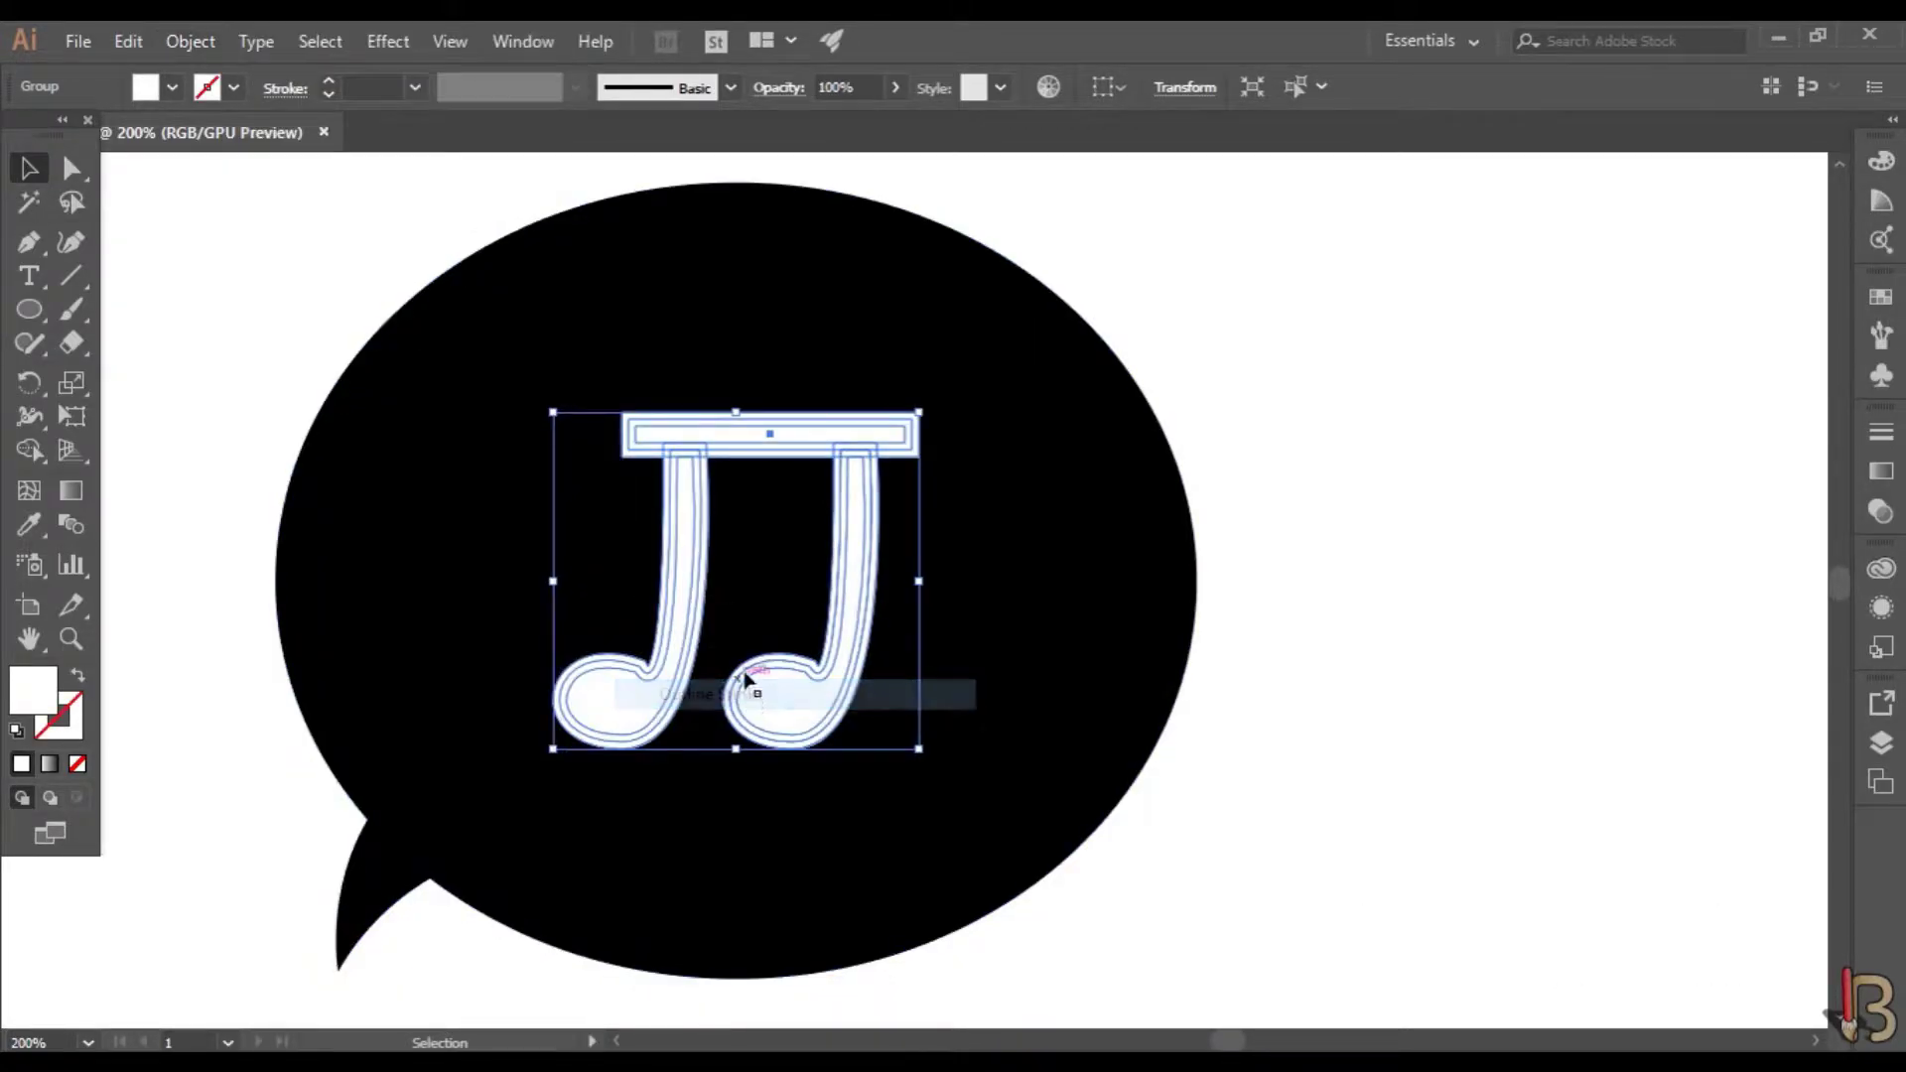
{"action": "left_click", "coordinate": [1303, 359]}
- Merge the beam, both notes and their outlined strokes into one solid white shape with Shape Builder
{"action": "left_click", "coordinate": [894, 476]}
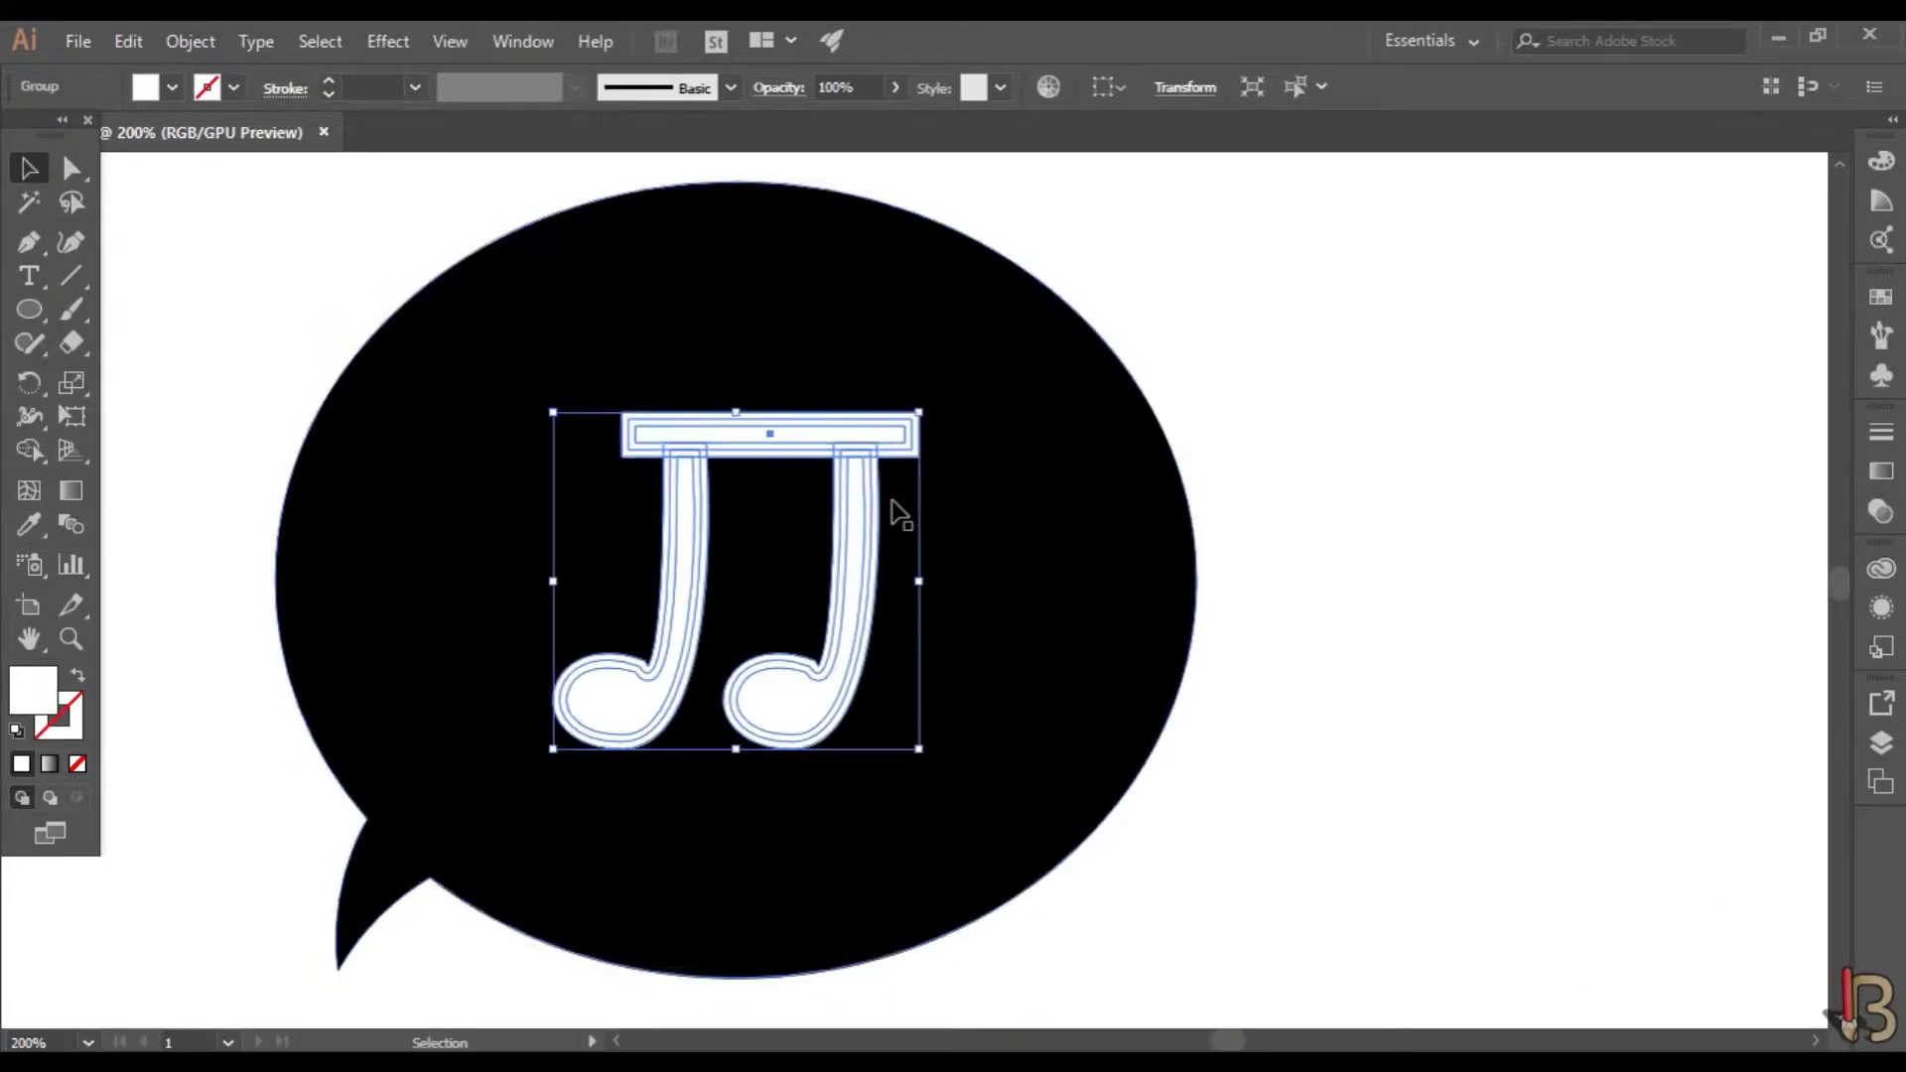
{"action": "left_click", "coordinate": [40, 449]}
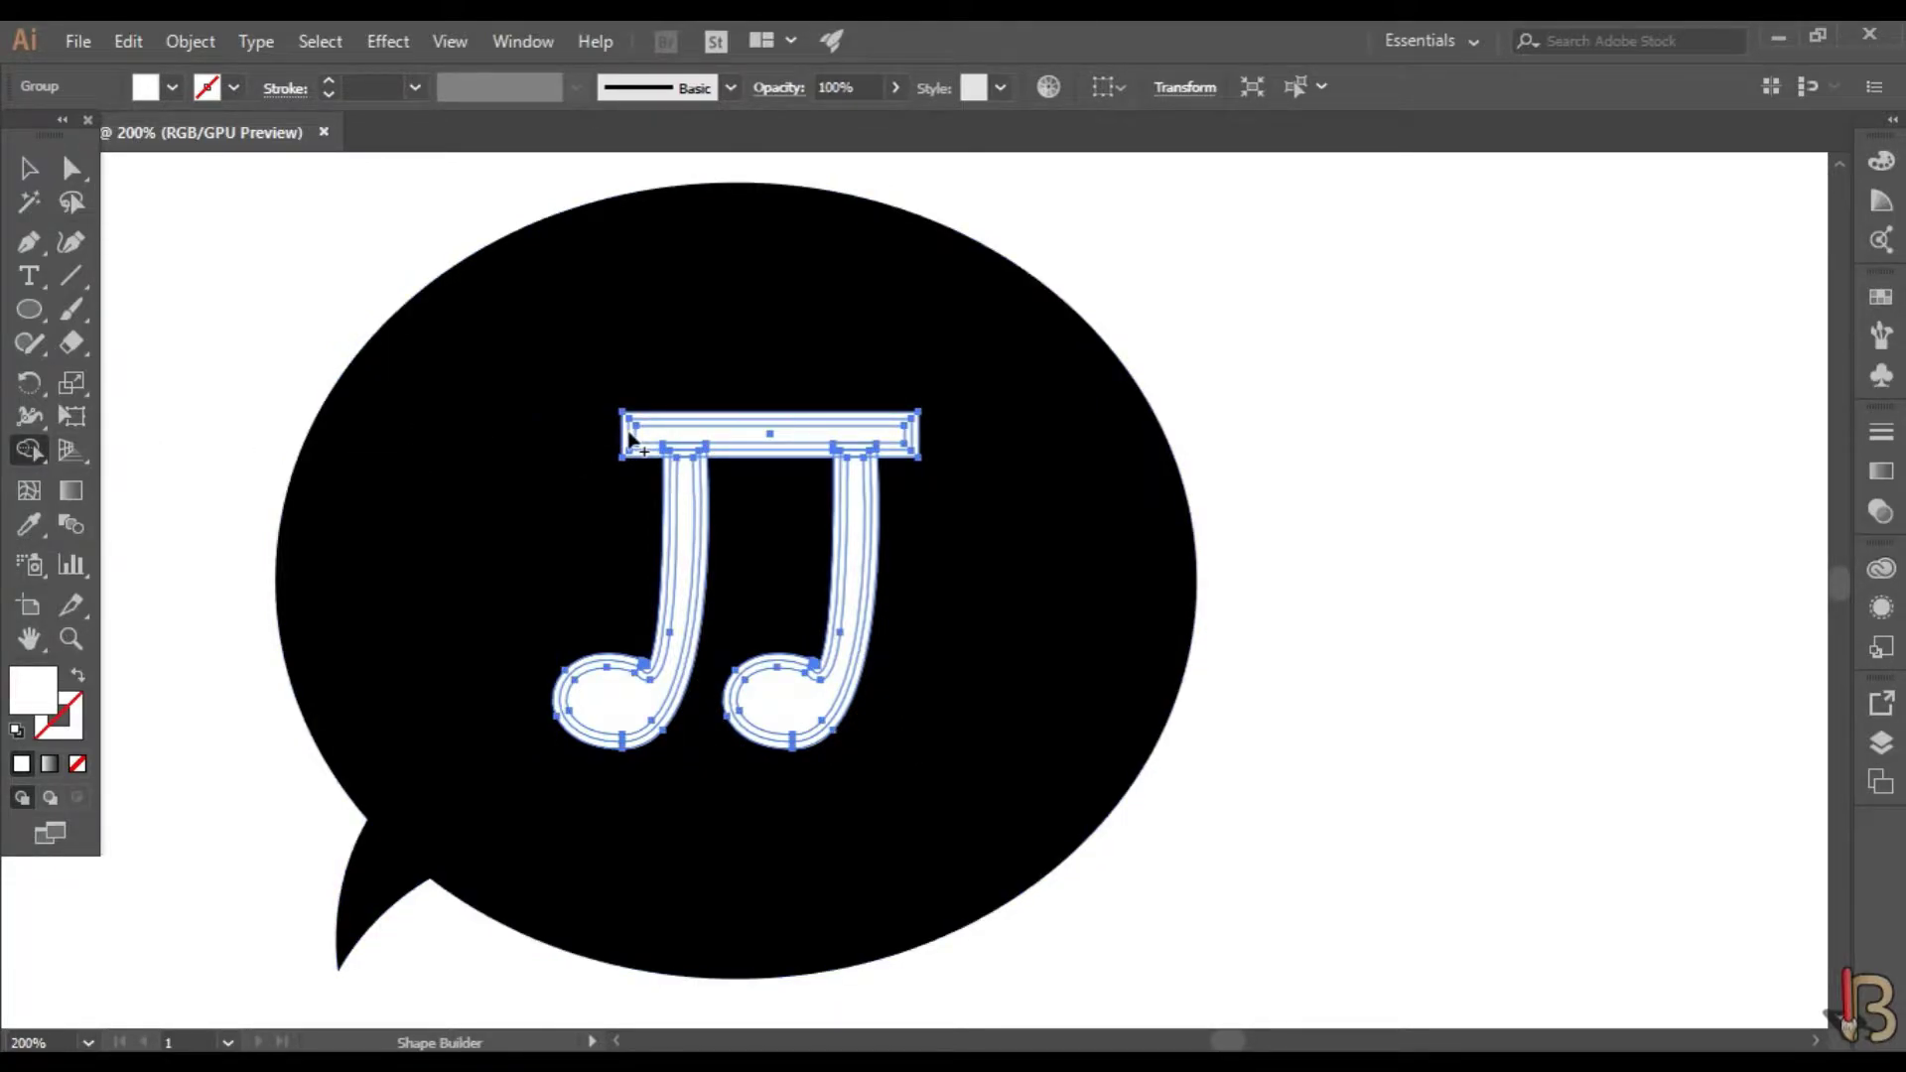
{"action": "left_click_drag", "start_coordinate": [704, 437], "coordinate": [681, 514]}
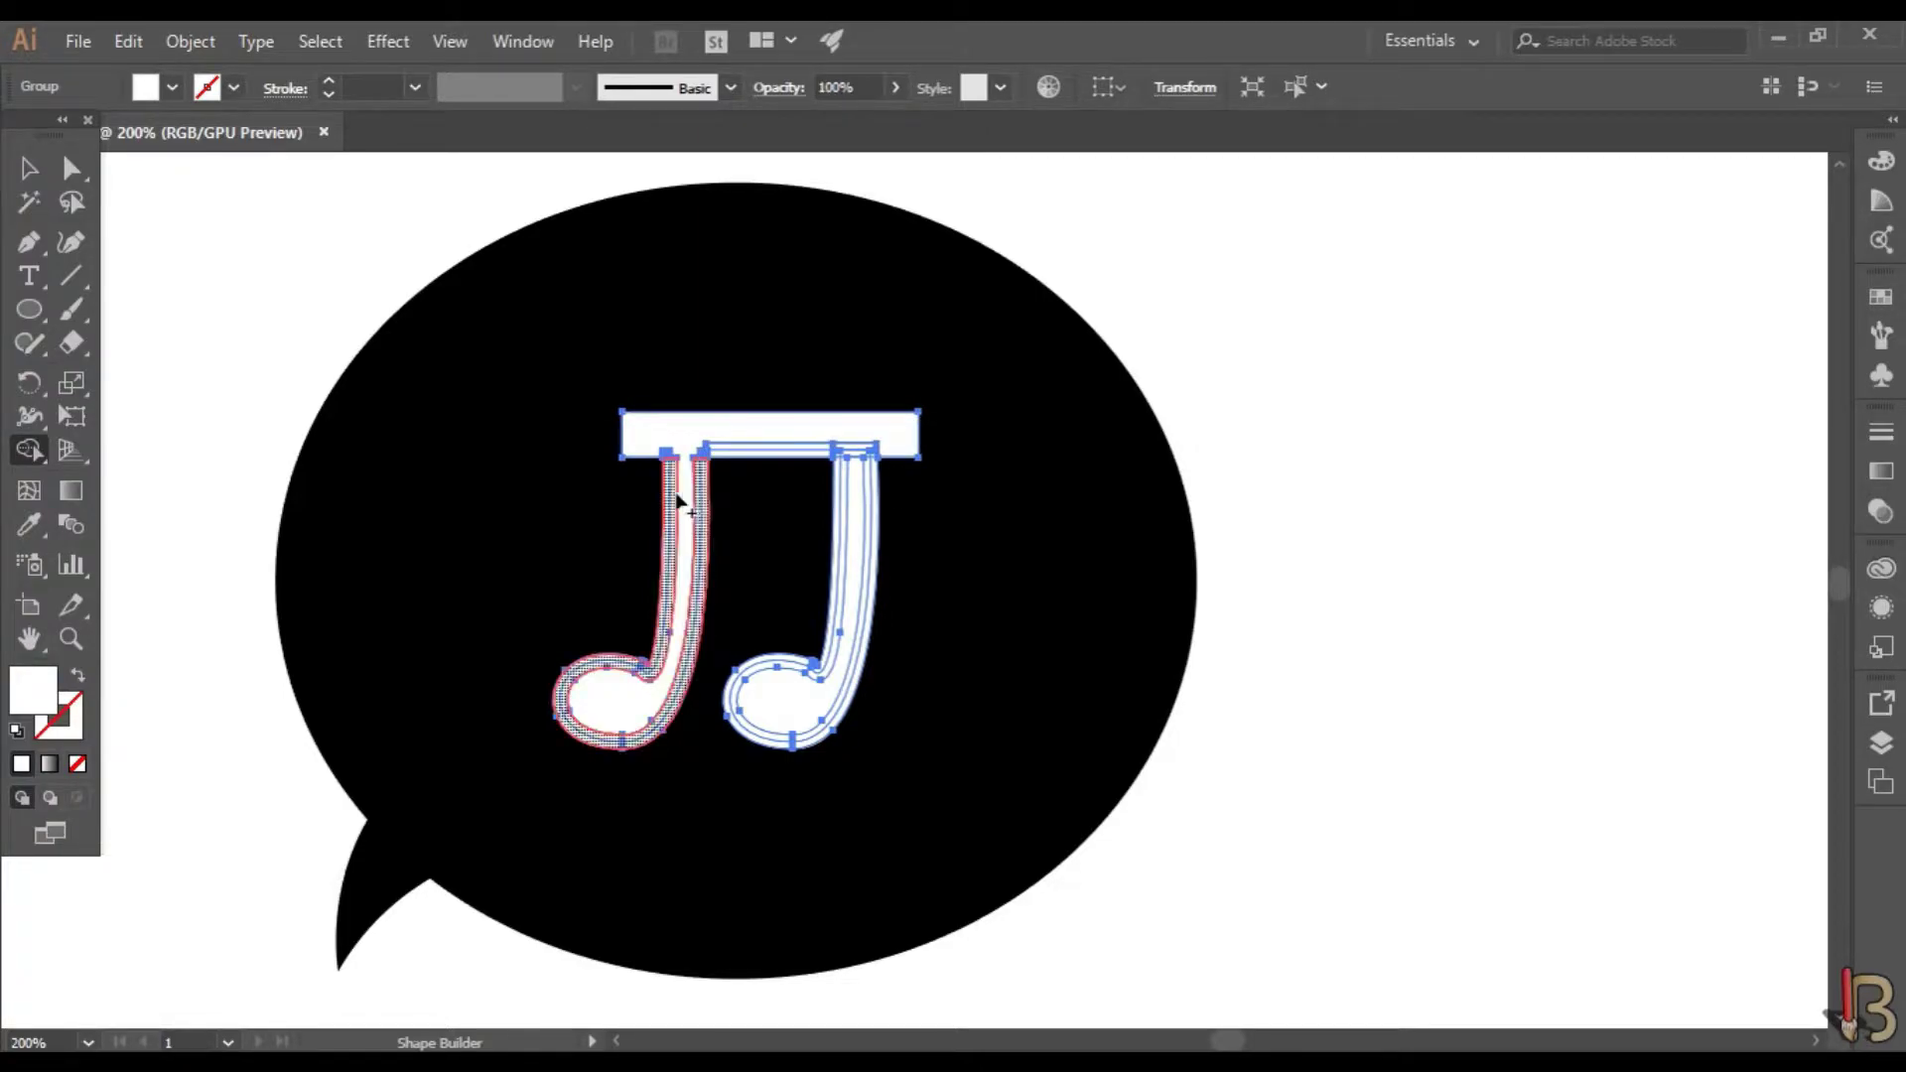
{"action": "left_click", "coordinate": [706, 507]}
{"action": "left_click_drag", "start_coordinate": [770, 444], "coordinate": [866, 449]}
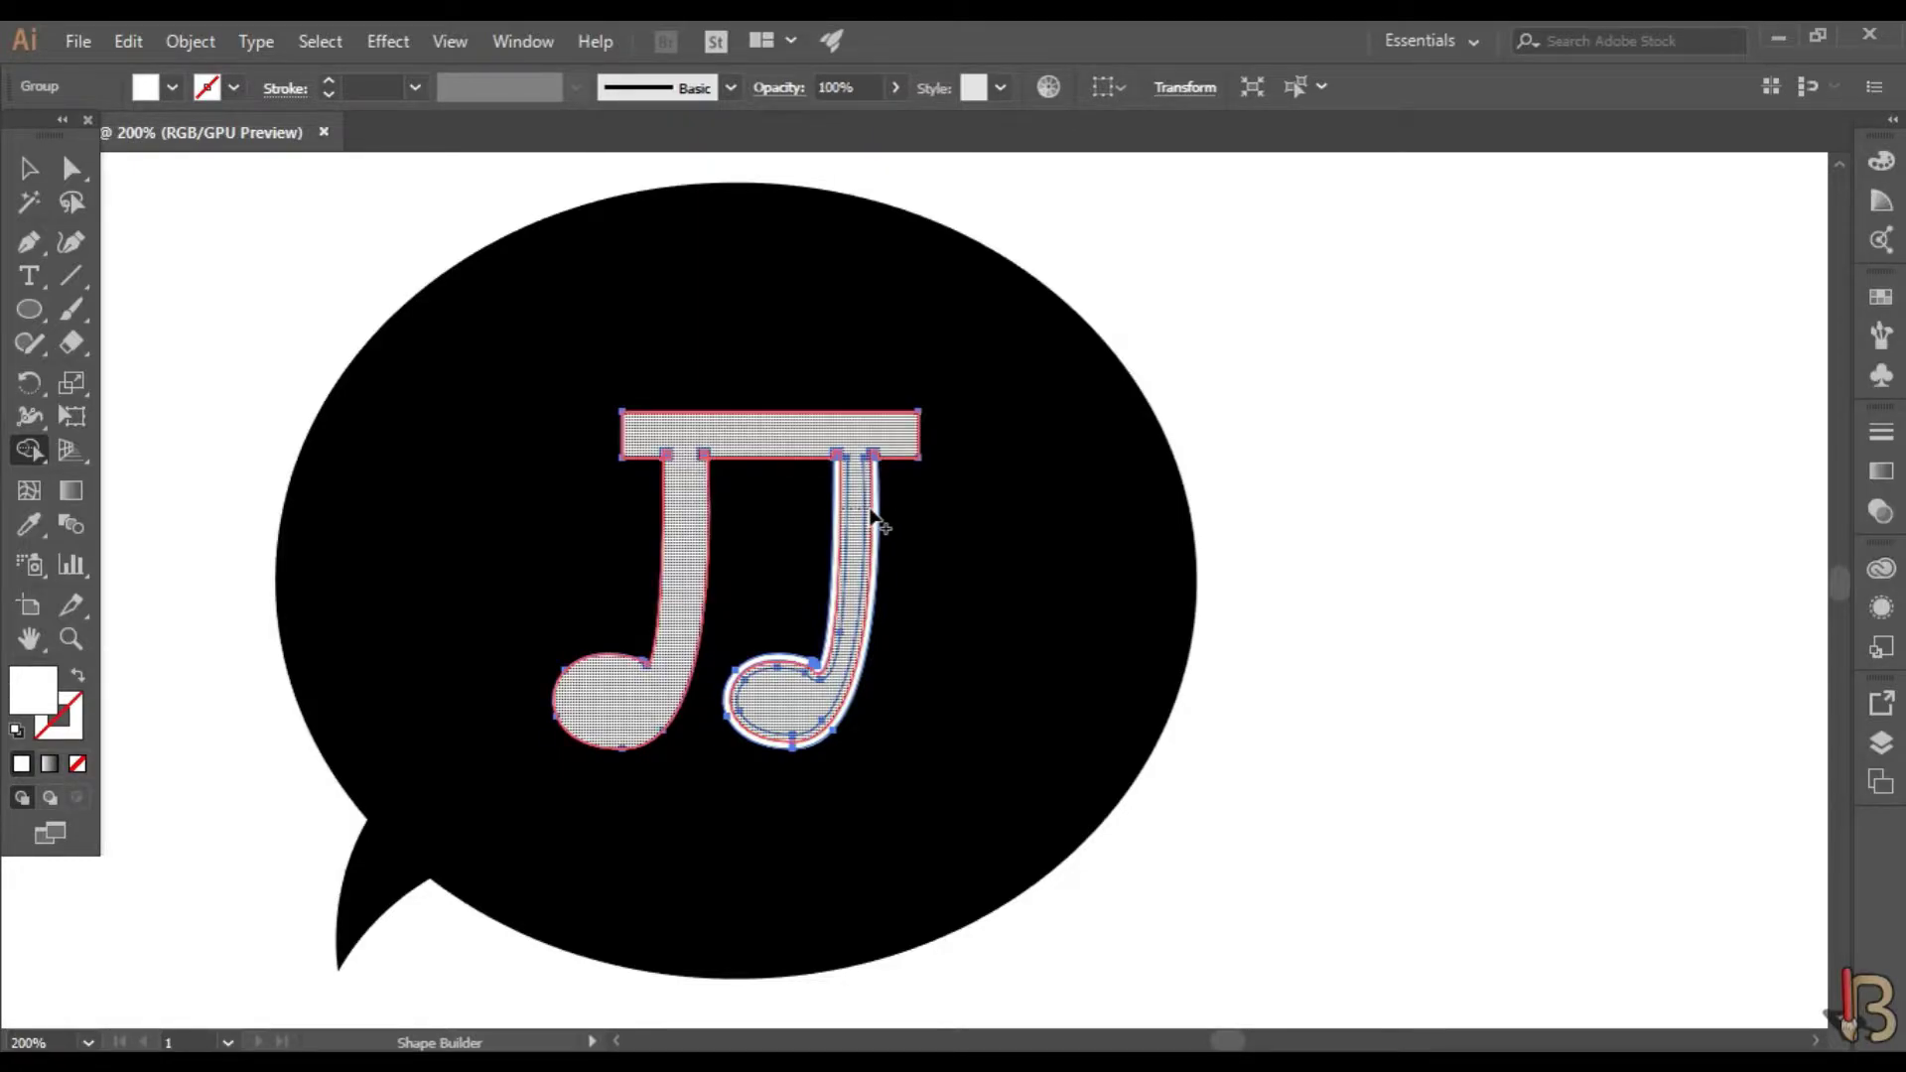
{"action": "left_click_drag", "start_coordinate": [874, 513], "coordinate": [844, 586]}
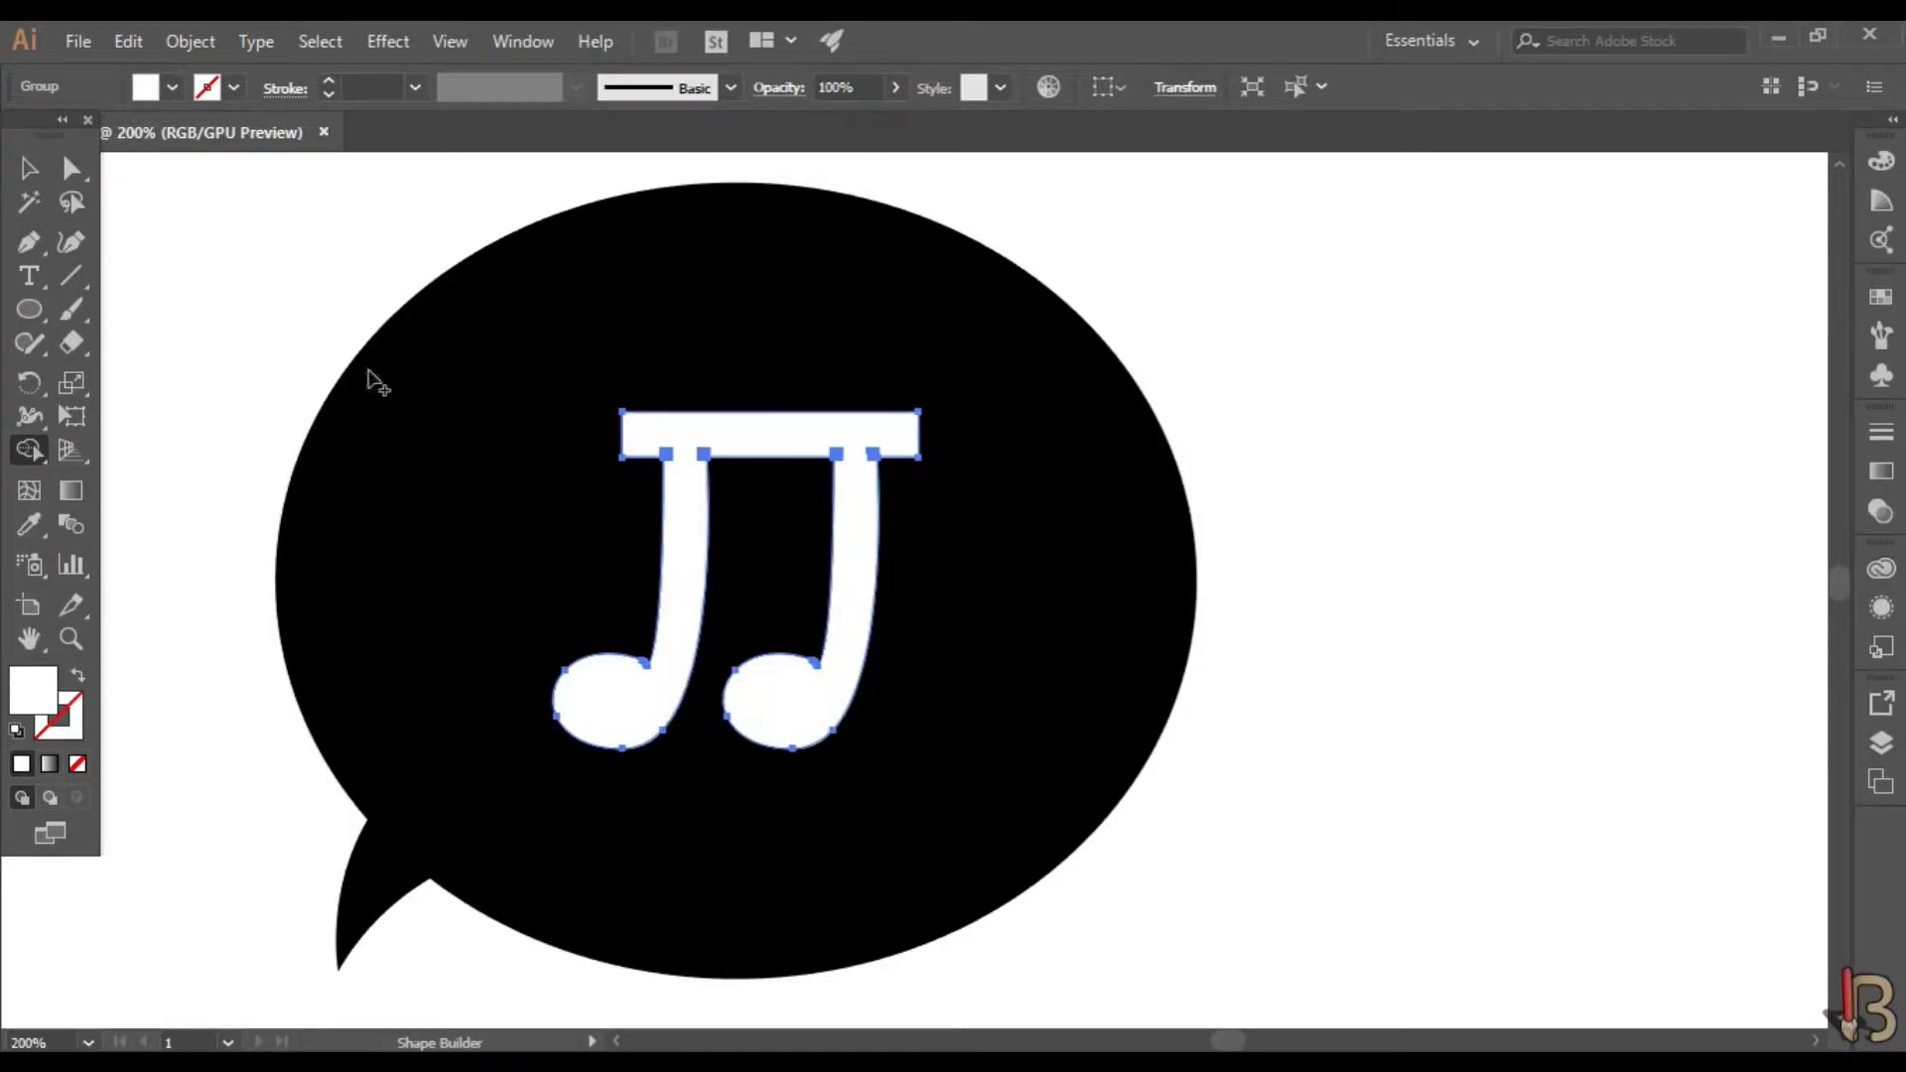
{"action": "left_click", "coordinate": [18, 174]}
{"action": "left_click", "coordinate": [241, 231]}
- Check the merged white note shape and how it looks inside the speech bubble
{"action": "left_click", "coordinate": [912, 429]}
{"action": "left_click", "coordinate": [1158, 260]}
{"action": "key", "text": "ctrl+minus"}
{"action": "key", "text": "ctrl+minus"}
{"action": "key", "text": "ctrl+minus"}
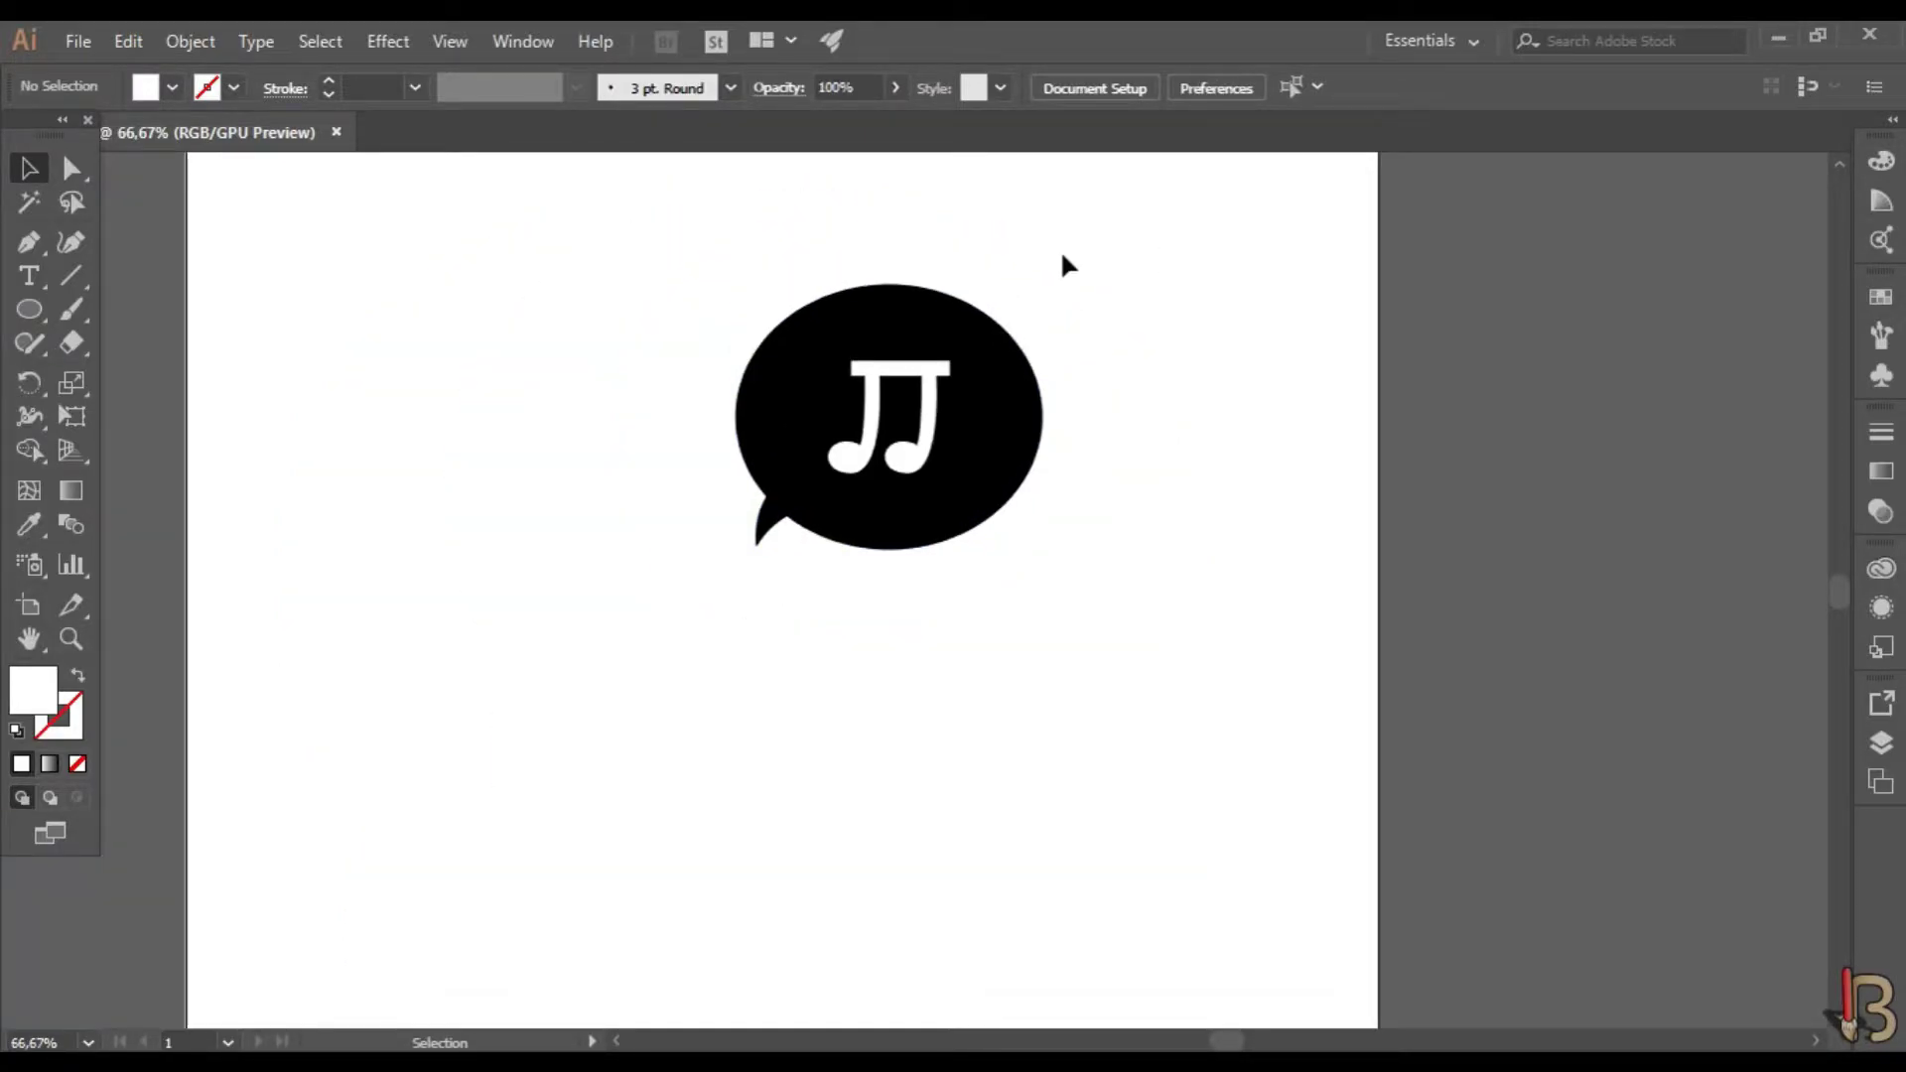
{"action": "key", "text": "ctrl+minus"}
{"action": "scroll", "coordinate": [1032, 343], "scroll_direction": "down", "scroll_amount": 1, "text": "alt"}
{"action": "scroll", "coordinate": [1251, 318], "scroll_direction": "up", "scroll_amount": 1, "text": "alt"}
{"action": "scroll", "coordinate": [1033, 357], "scroll_direction": "up", "scroll_amount": 1, "text": "alt"}
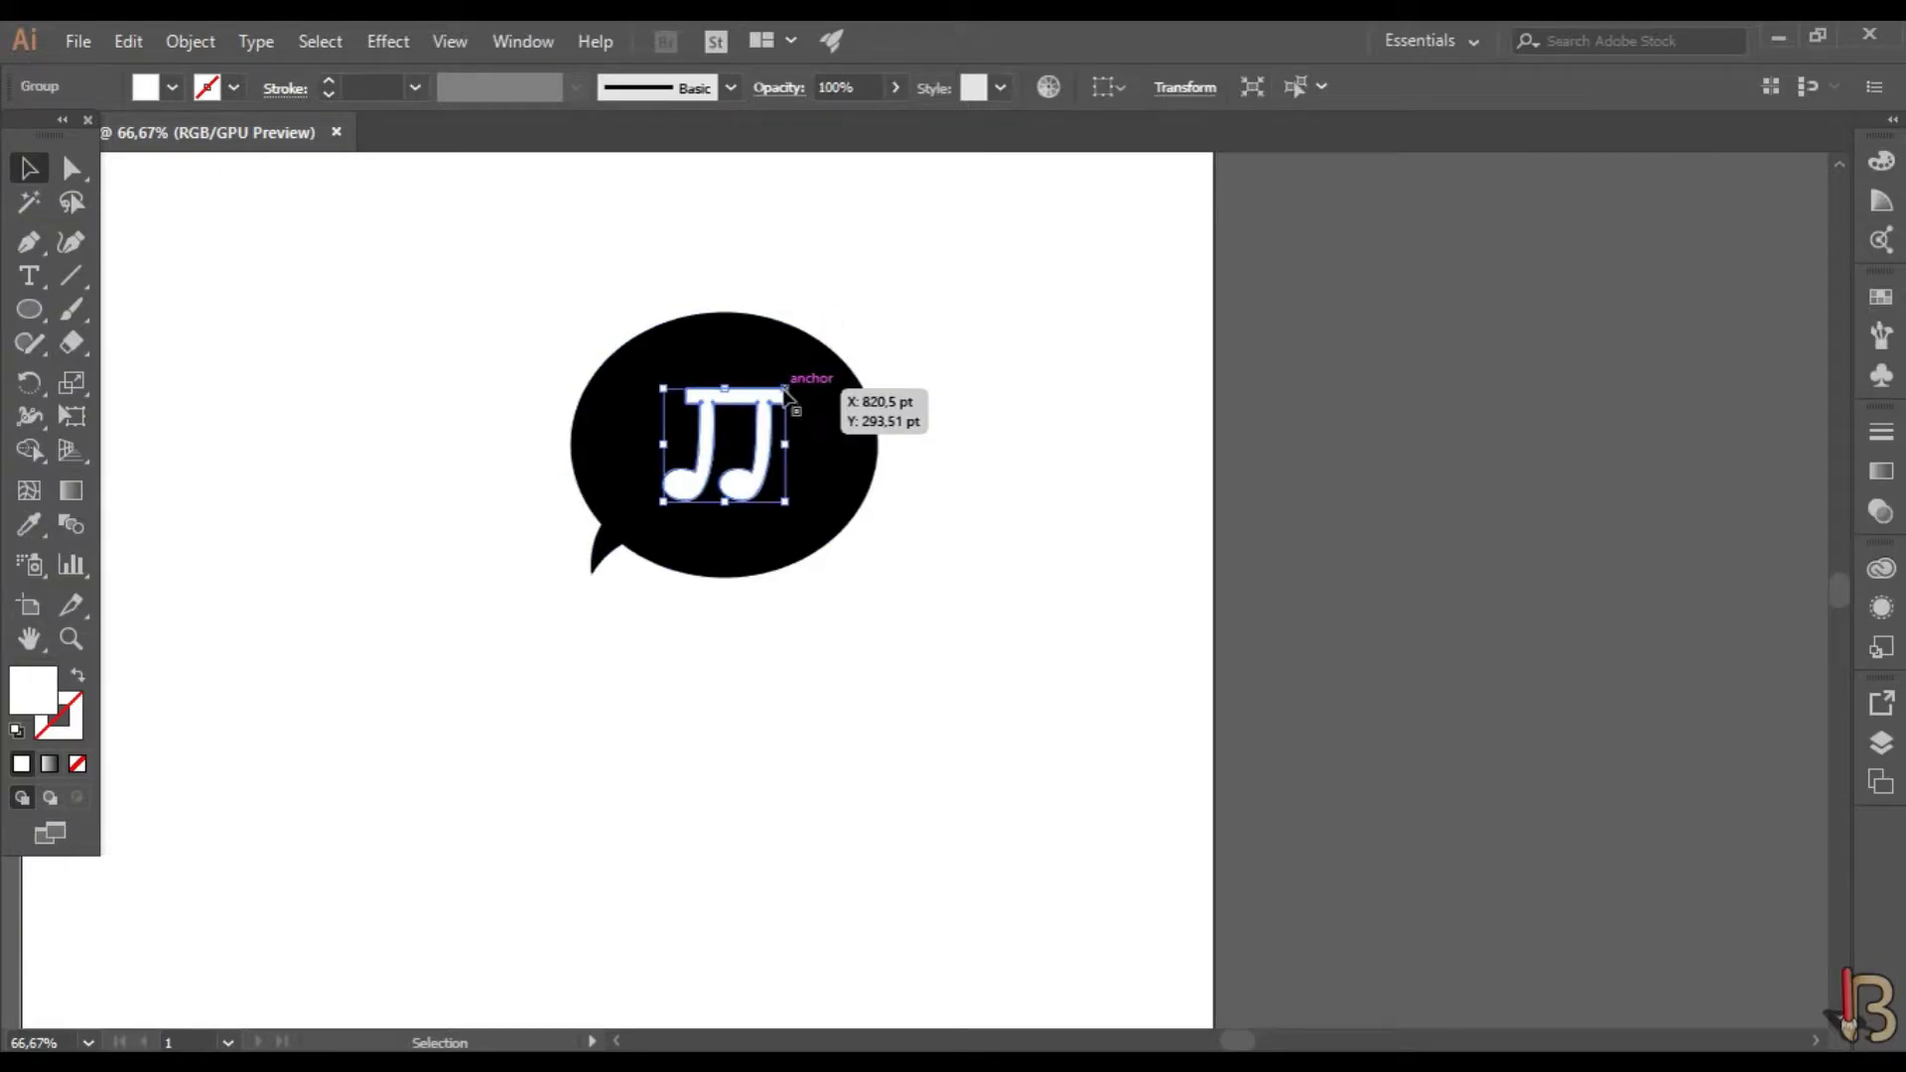
- Move the speech bubble and its white note together toward the left part of the artboard
{"action": "left_click", "coordinate": [785, 398]}
{"action": "left_click", "coordinate": [996, 348]}
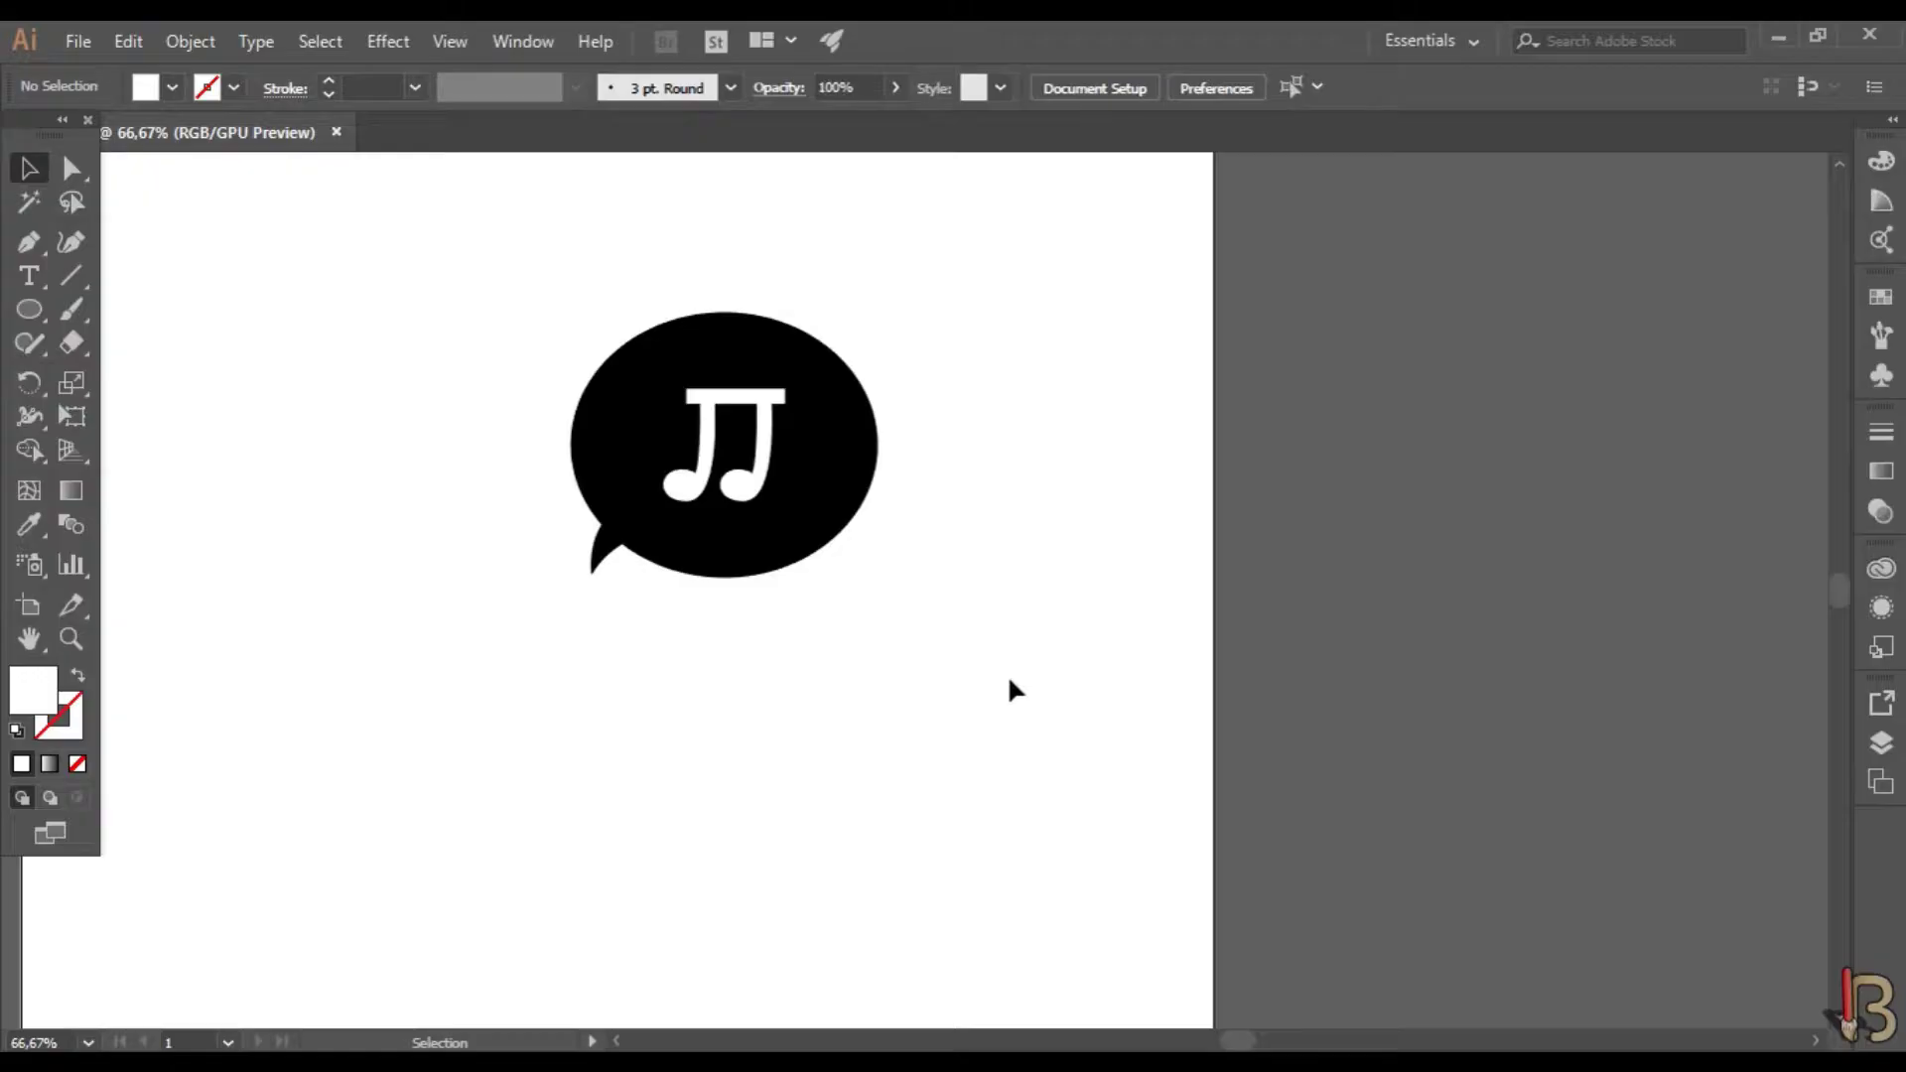
{"action": "left_click_drag", "start_coordinate": [1010, 681], "coordinate": [526, 367]}
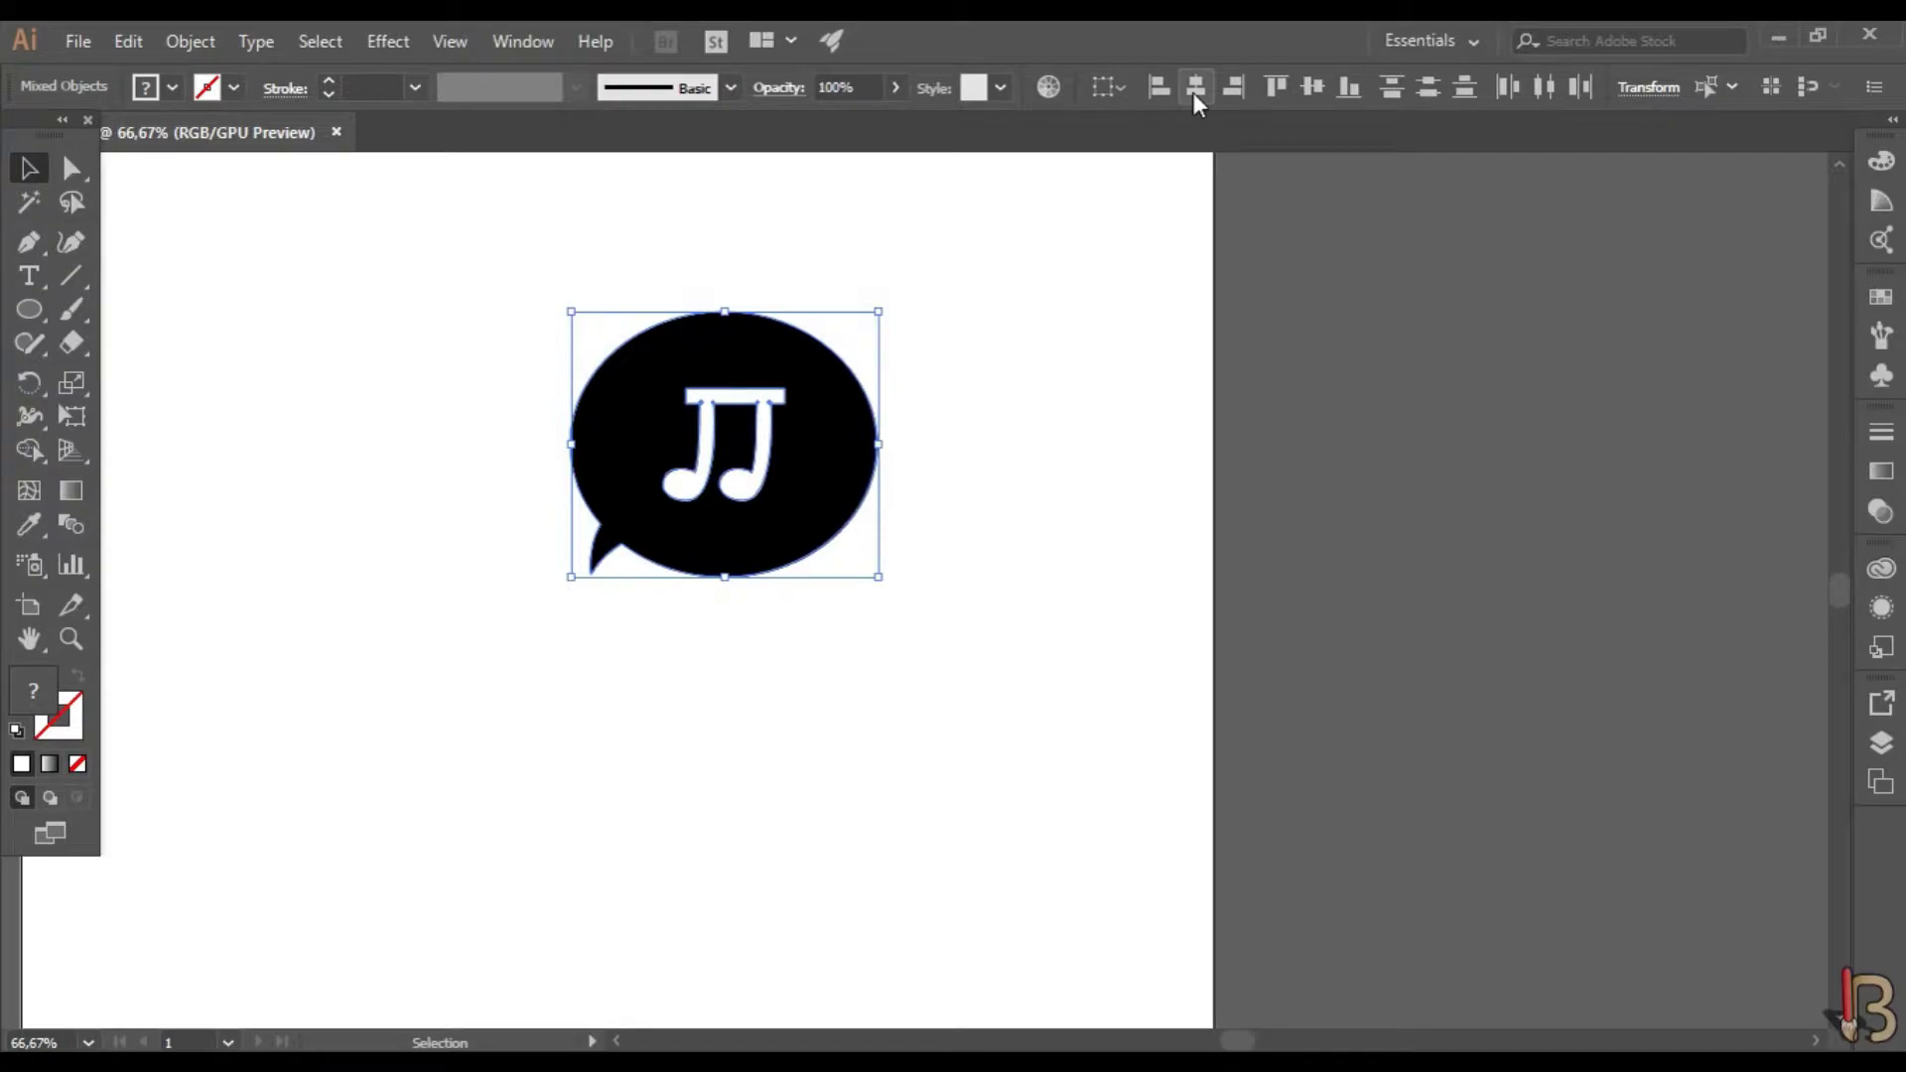
{"action": "left_click", "coordinate": [1064, 354]}
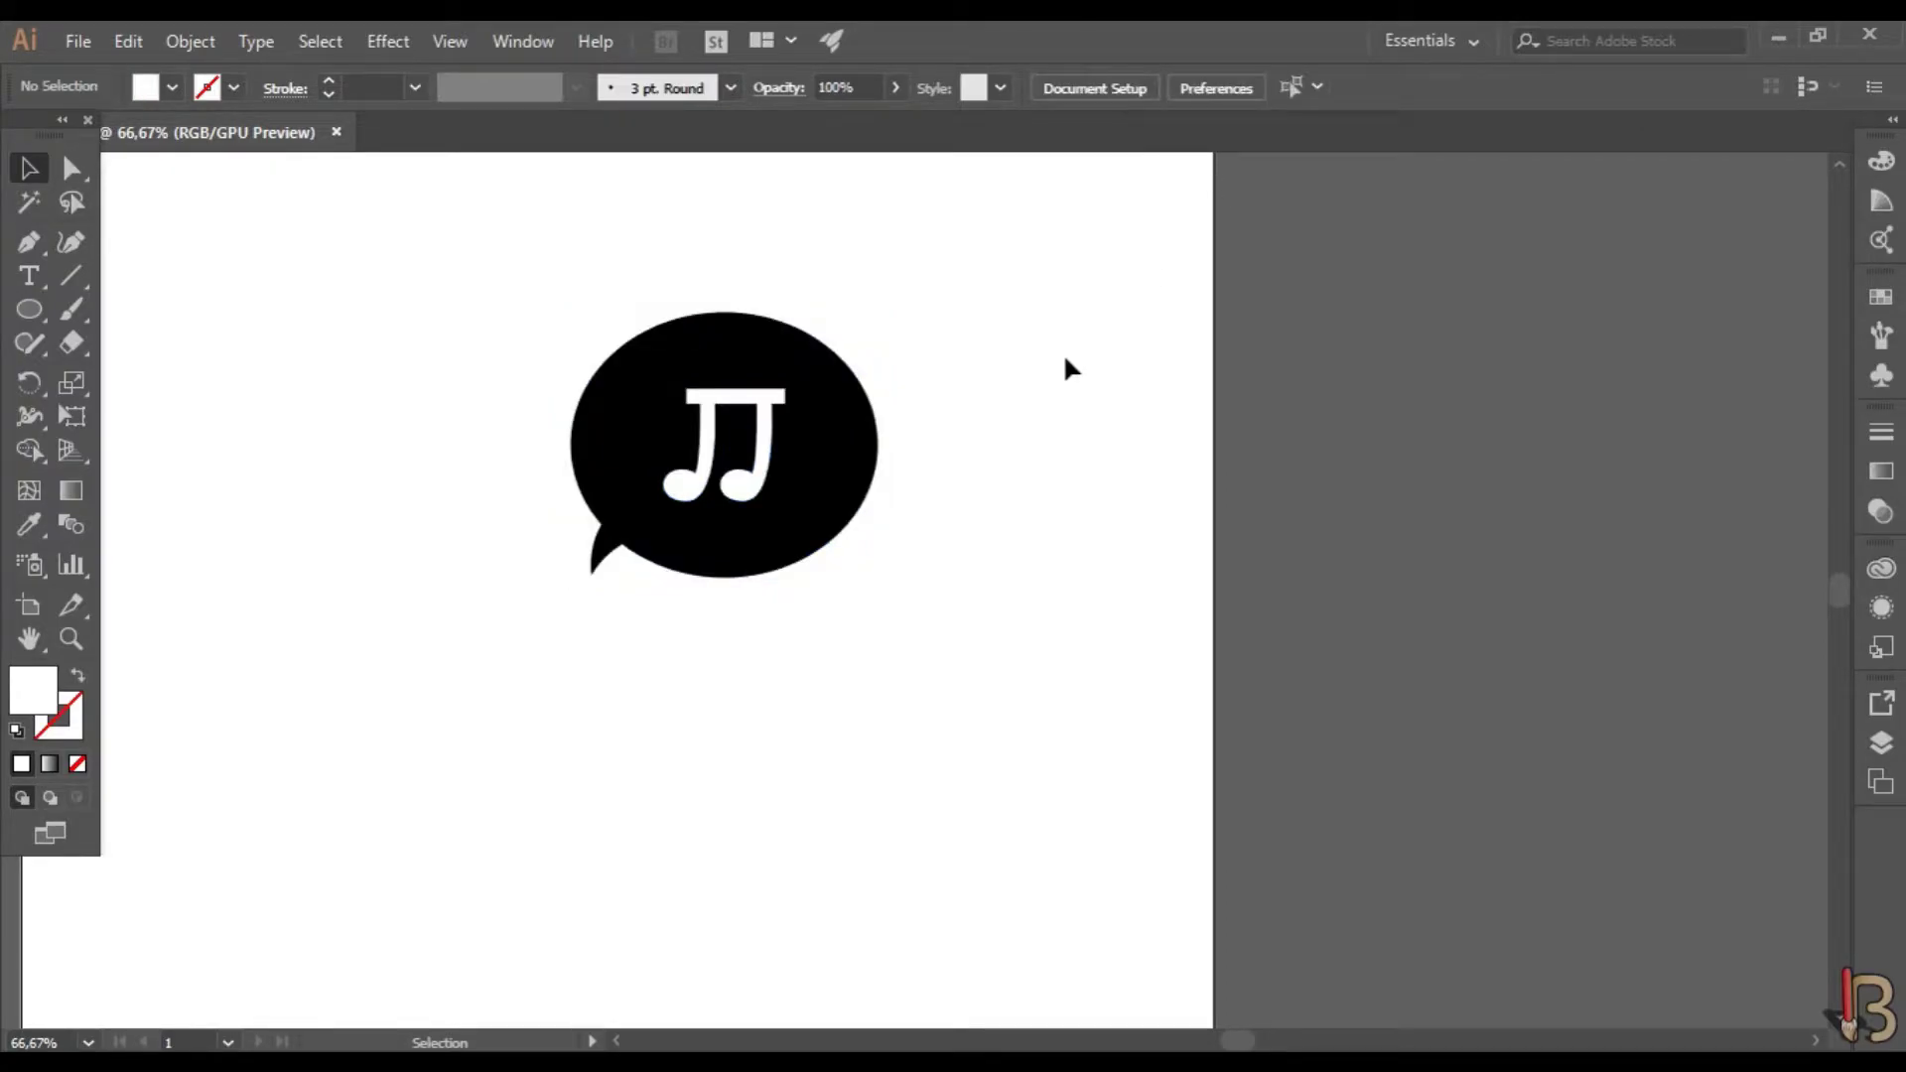
{"action": "scroll", "coordinate": [953, 372], "scroll_direction": "down", "scroll_amount": 2}
{"action": "scroll", "coordinate": [993, 445], "scroll_direction": "up", "scroll_amount": 1}
{"action": "left_click_drag", "start_coordinate": [723, 301], "coordinate": [549, 443]}
{"action": "left_click", "coordinate": [866, 373]}
{"action": "scroll", "coordinate": [879, 397], "scroll_direction": "down", "scroll_amount": 1}
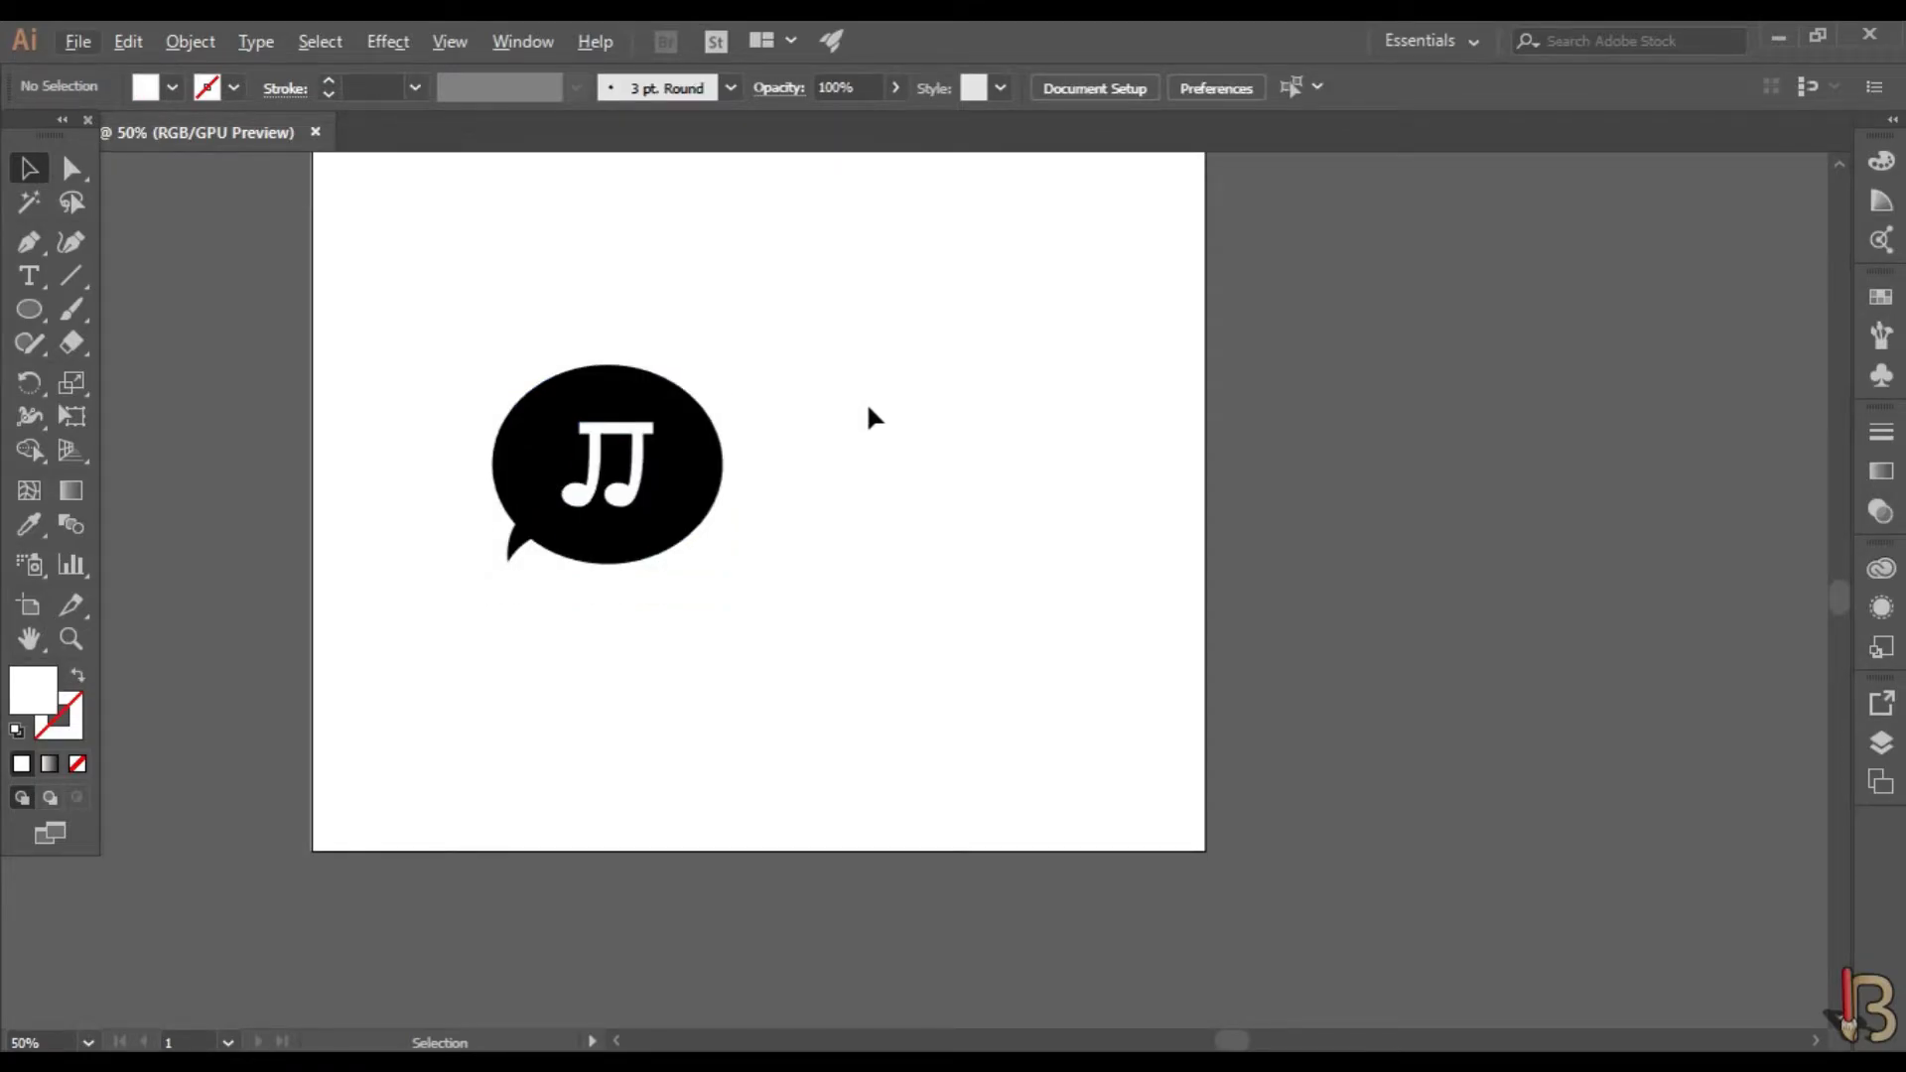
- Add black text beside the speech bubble reading MUSIC on the first line and MESSAGE on the second
{"action": "left_click", "coordinate": [40, 282]}
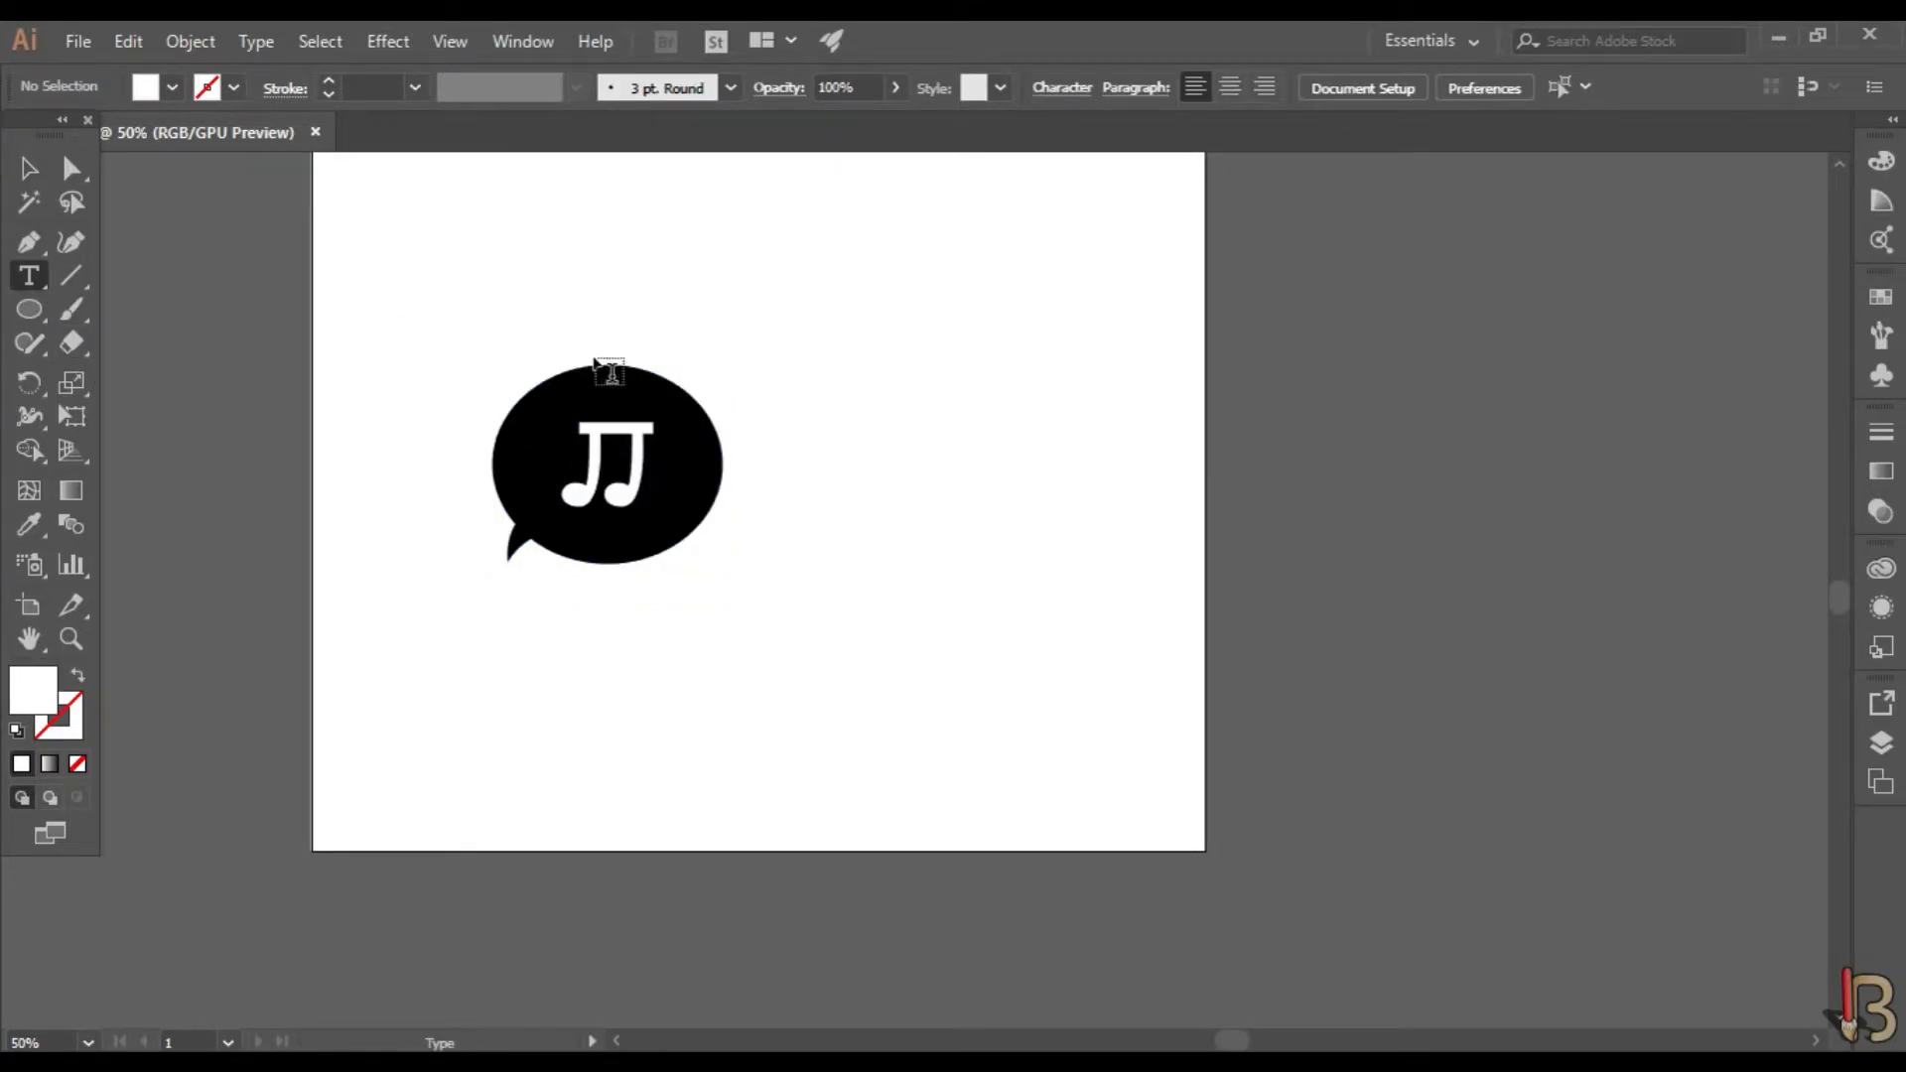
{"action": "left_click", "coordinate": [839, 409]}
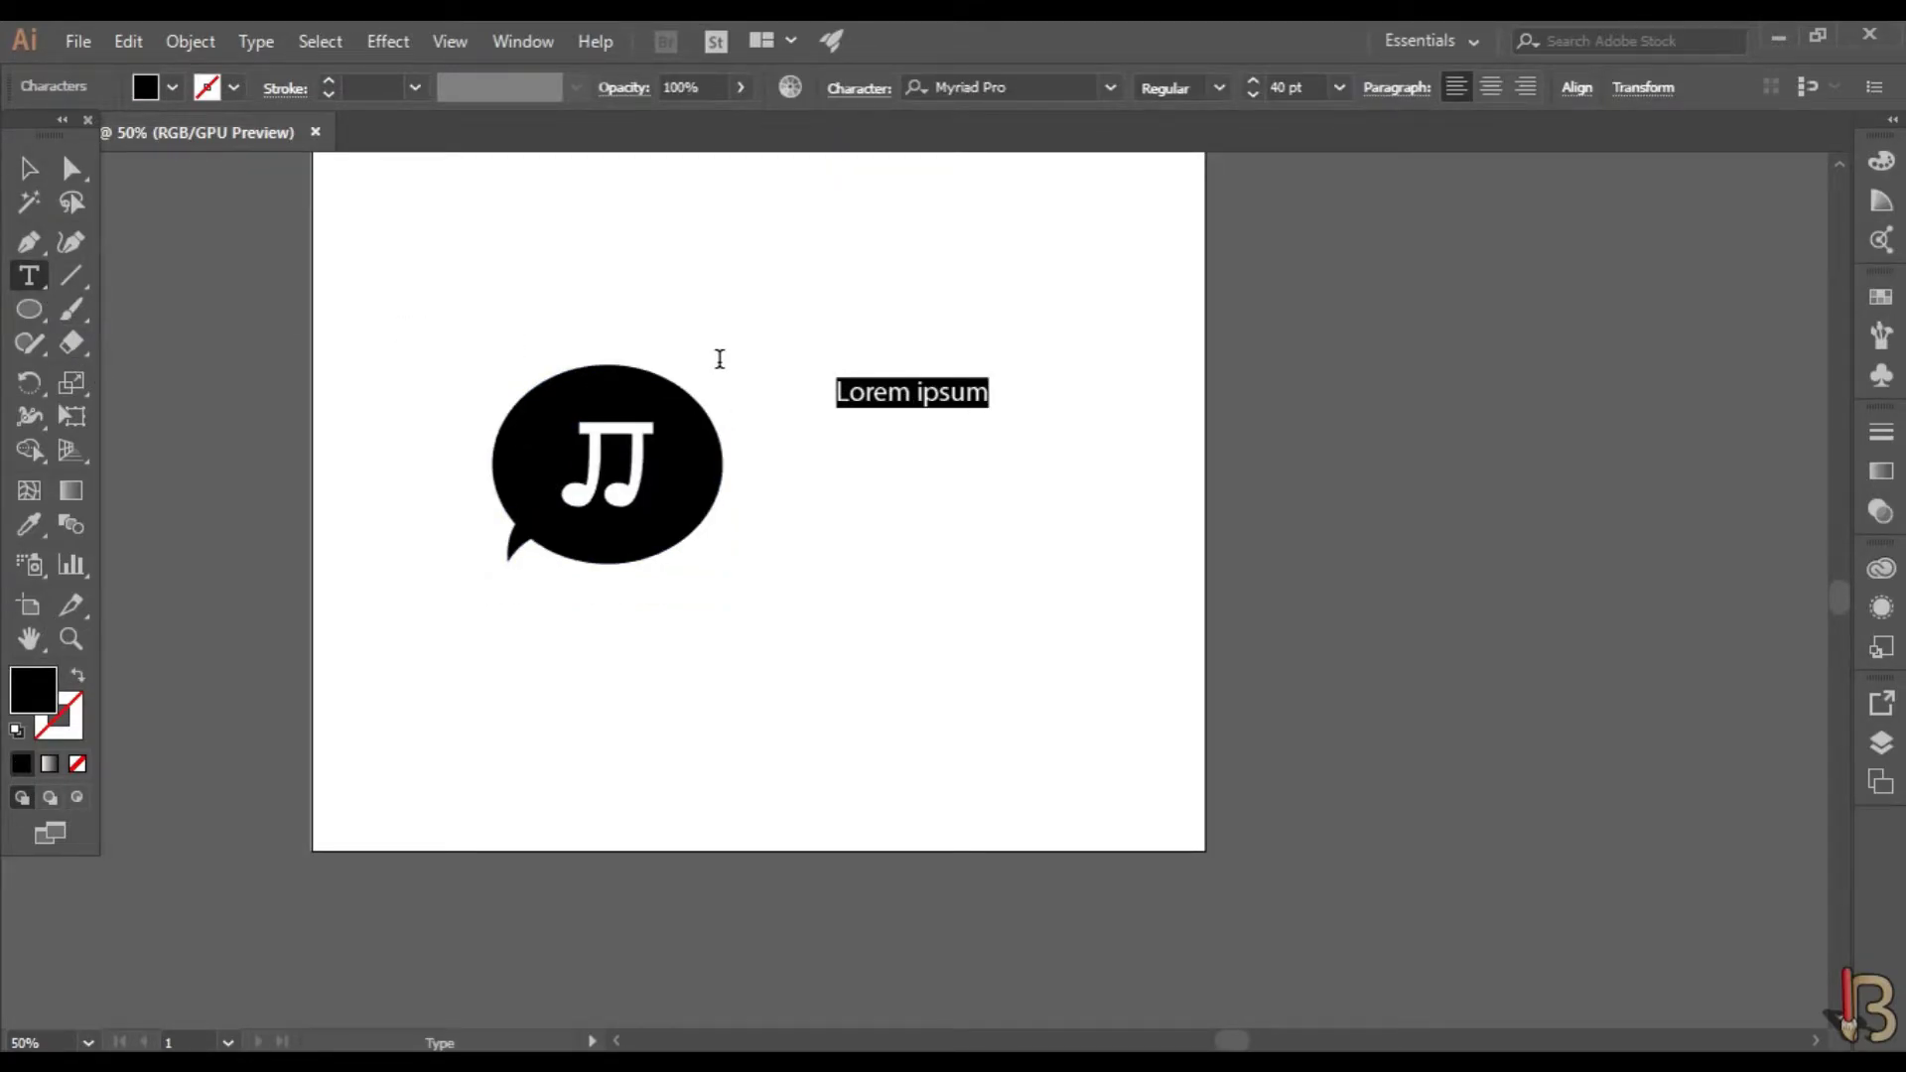
{"action": "scroll", "coordinate": [900, 540], "scroll_direction": "up", "scroll_amount": 5}
{"action": "left_click_drag", "start_coordinate": [875, 542], "coordinate": [1033, 545]}
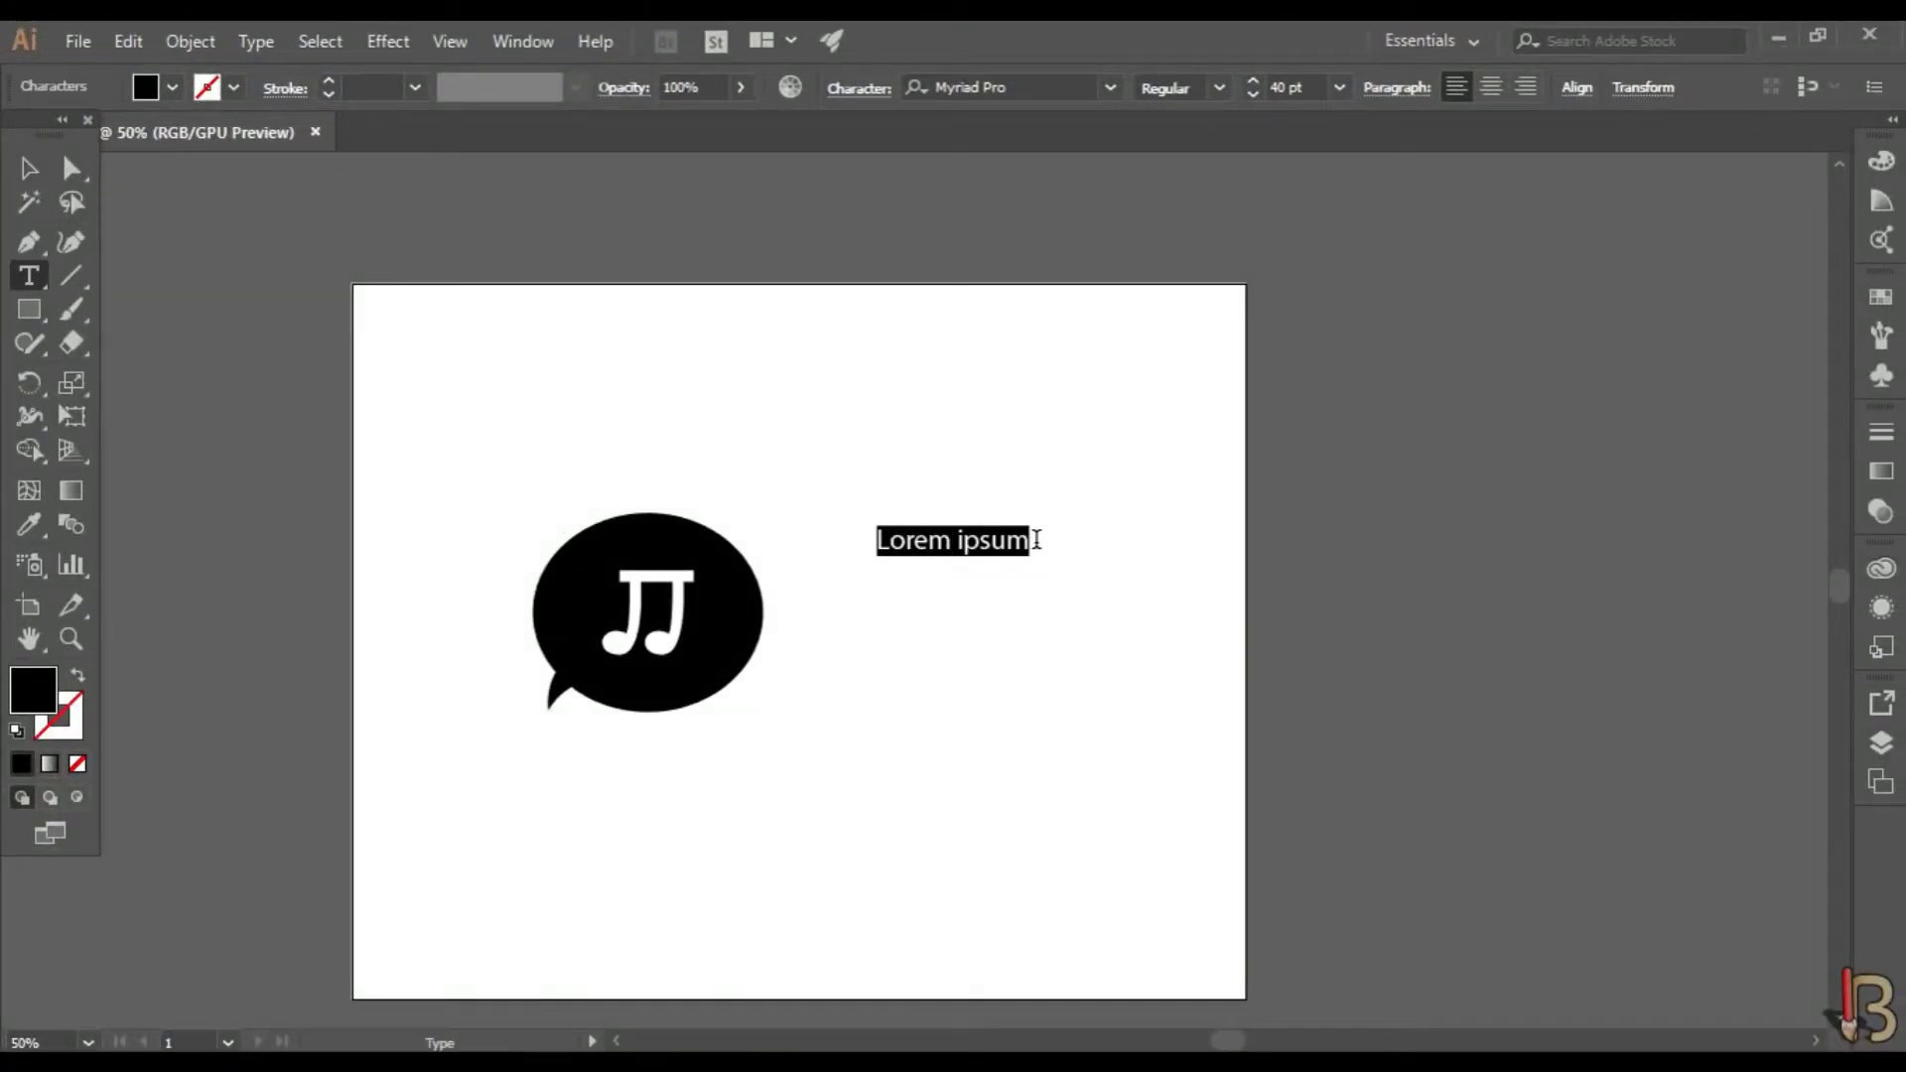
{"action": "type", "text": "MESSAGE"}
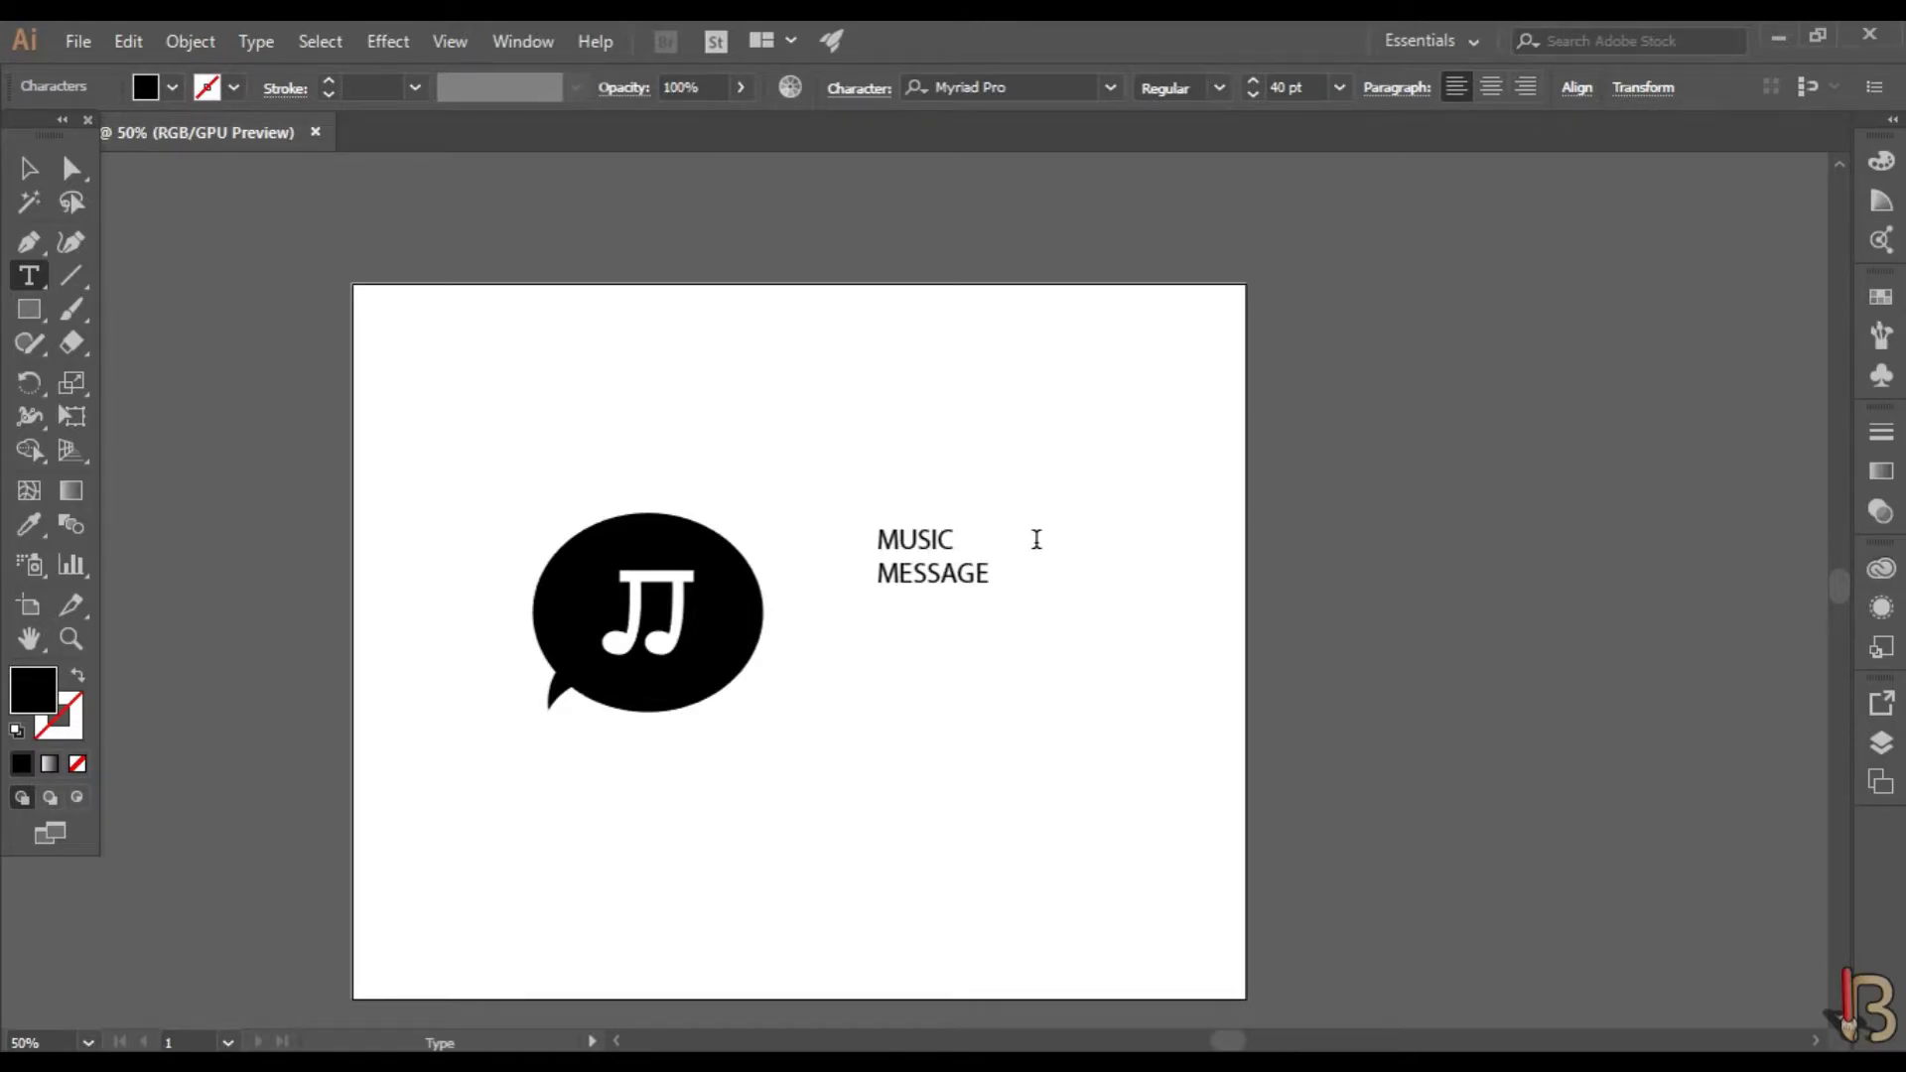
{"action": "left_click", "coordinate": [29, 170]}
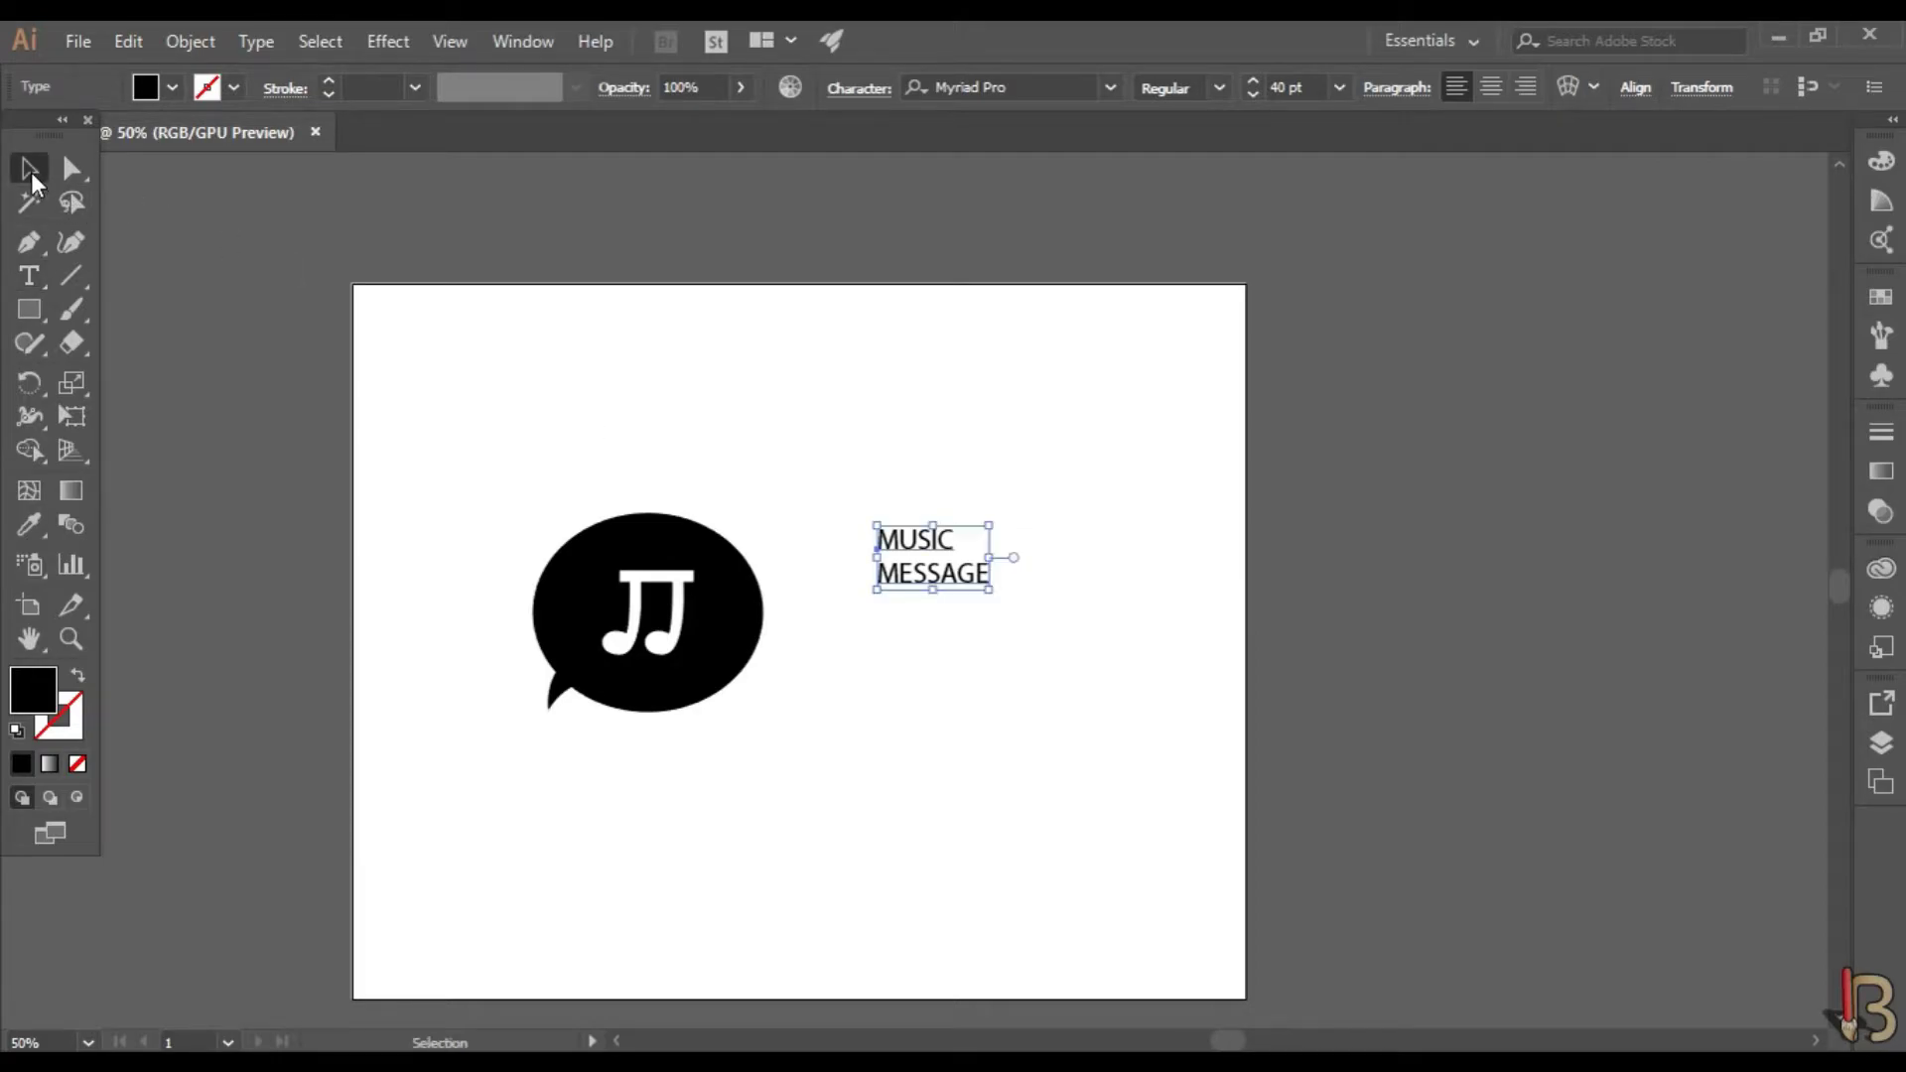
{"action": "left_click", "coordinate": [943, 471]}
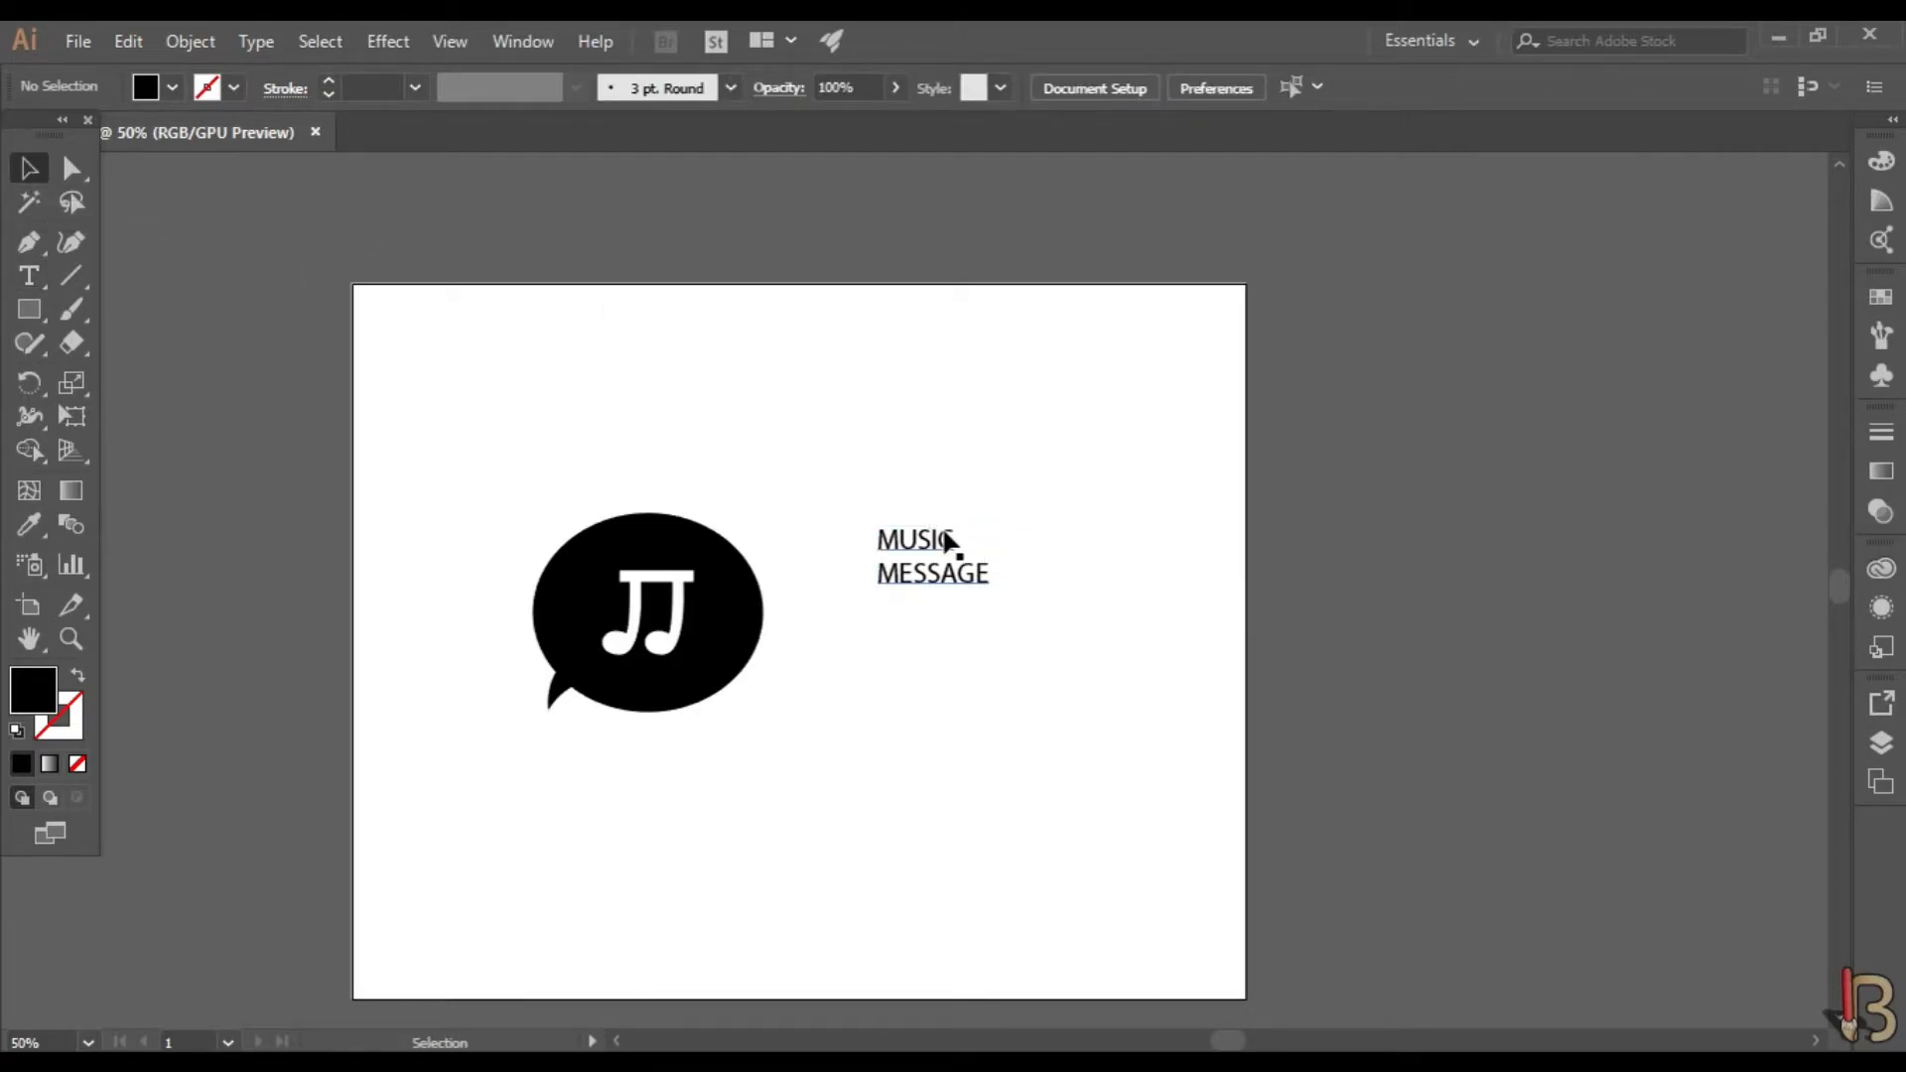
- Change the font of the MUSIC MESSAGE text to Specify PERSONAL Condensed
{"action": "left_click", "coordinate": [948, 544]}
{"action": "left_click", "coordinate": [1110, 88]}
{"action": "scroll", "coordinate": [1470, 544], "scroll_direction": "down", "scroll_amount": 2}
{"action": "scroll", "coordinate": [1469, 545], "scroll_direction": "up", "scroll_amount": 2}
{"action": "left_click_drag", "start_coordinate": [1465, 545], "coordinate": [1181, 187]}
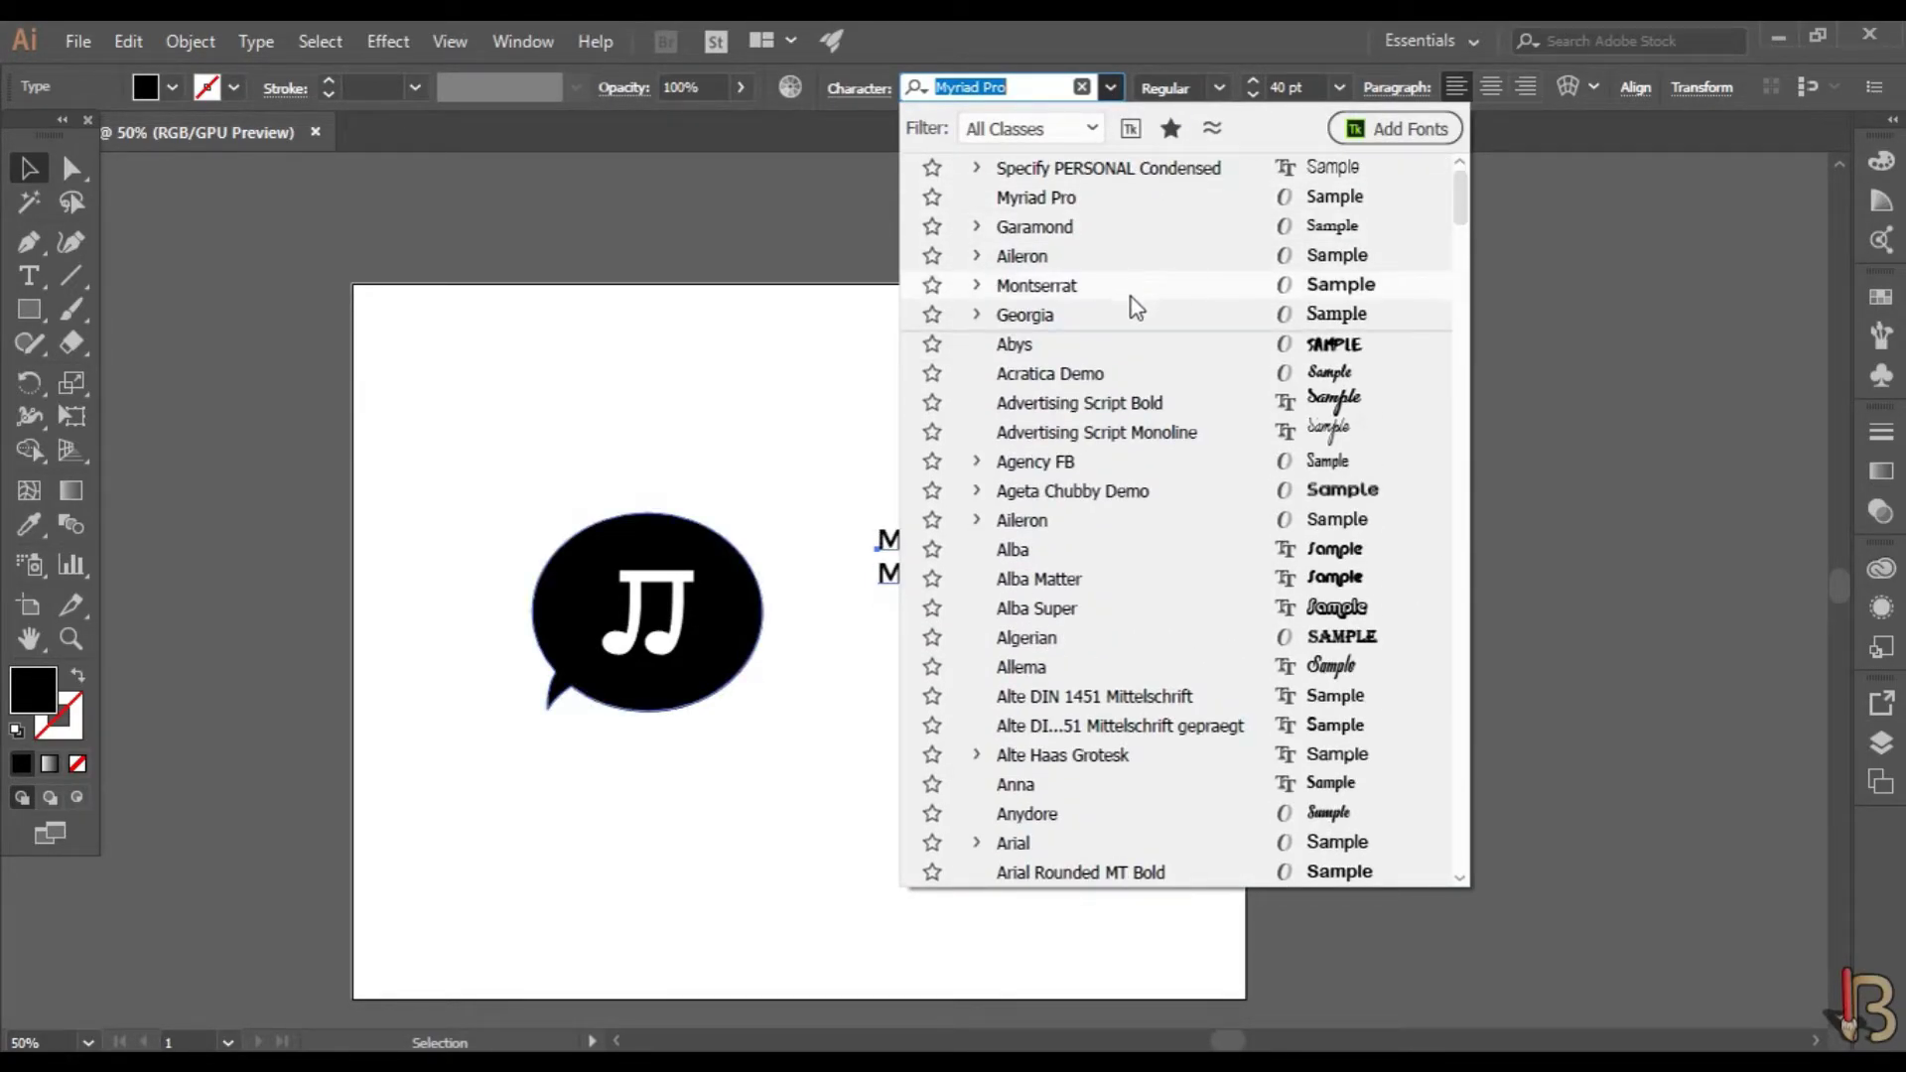
{"action": "left_click", "coordinate": [1098, 173]}
- Enlarge the MUSIC MESSAGE text to about 81 pt and place it close beside the speech bubble
{"action": "left_click_drag", "start_coordinate": [993, 523], "coordinate": [1067, 492]}
{"action": "left_click_drag", "start_coordinate": [953, 524], "coordinate": [933, 598]}
{"action": "left_click", "coordinate": [1156, 636]}
{"action": "left_click", "coordinate": [968, 658]}
{"action": "left_click", "coordinate": [1033, 674]}
{"action": "left_click_drag", "start_coordinate": [945, 664], "coordinate": [934, 663]}
{"action": "left_click", "coordinate": [1136, 536]}
{"action": "left_click", "coordinate": [966, 672]}
- Set the MUSIC MESSAGE text to the Bold font style
{"action": "left_click", "coordinate": [1221, 90]}
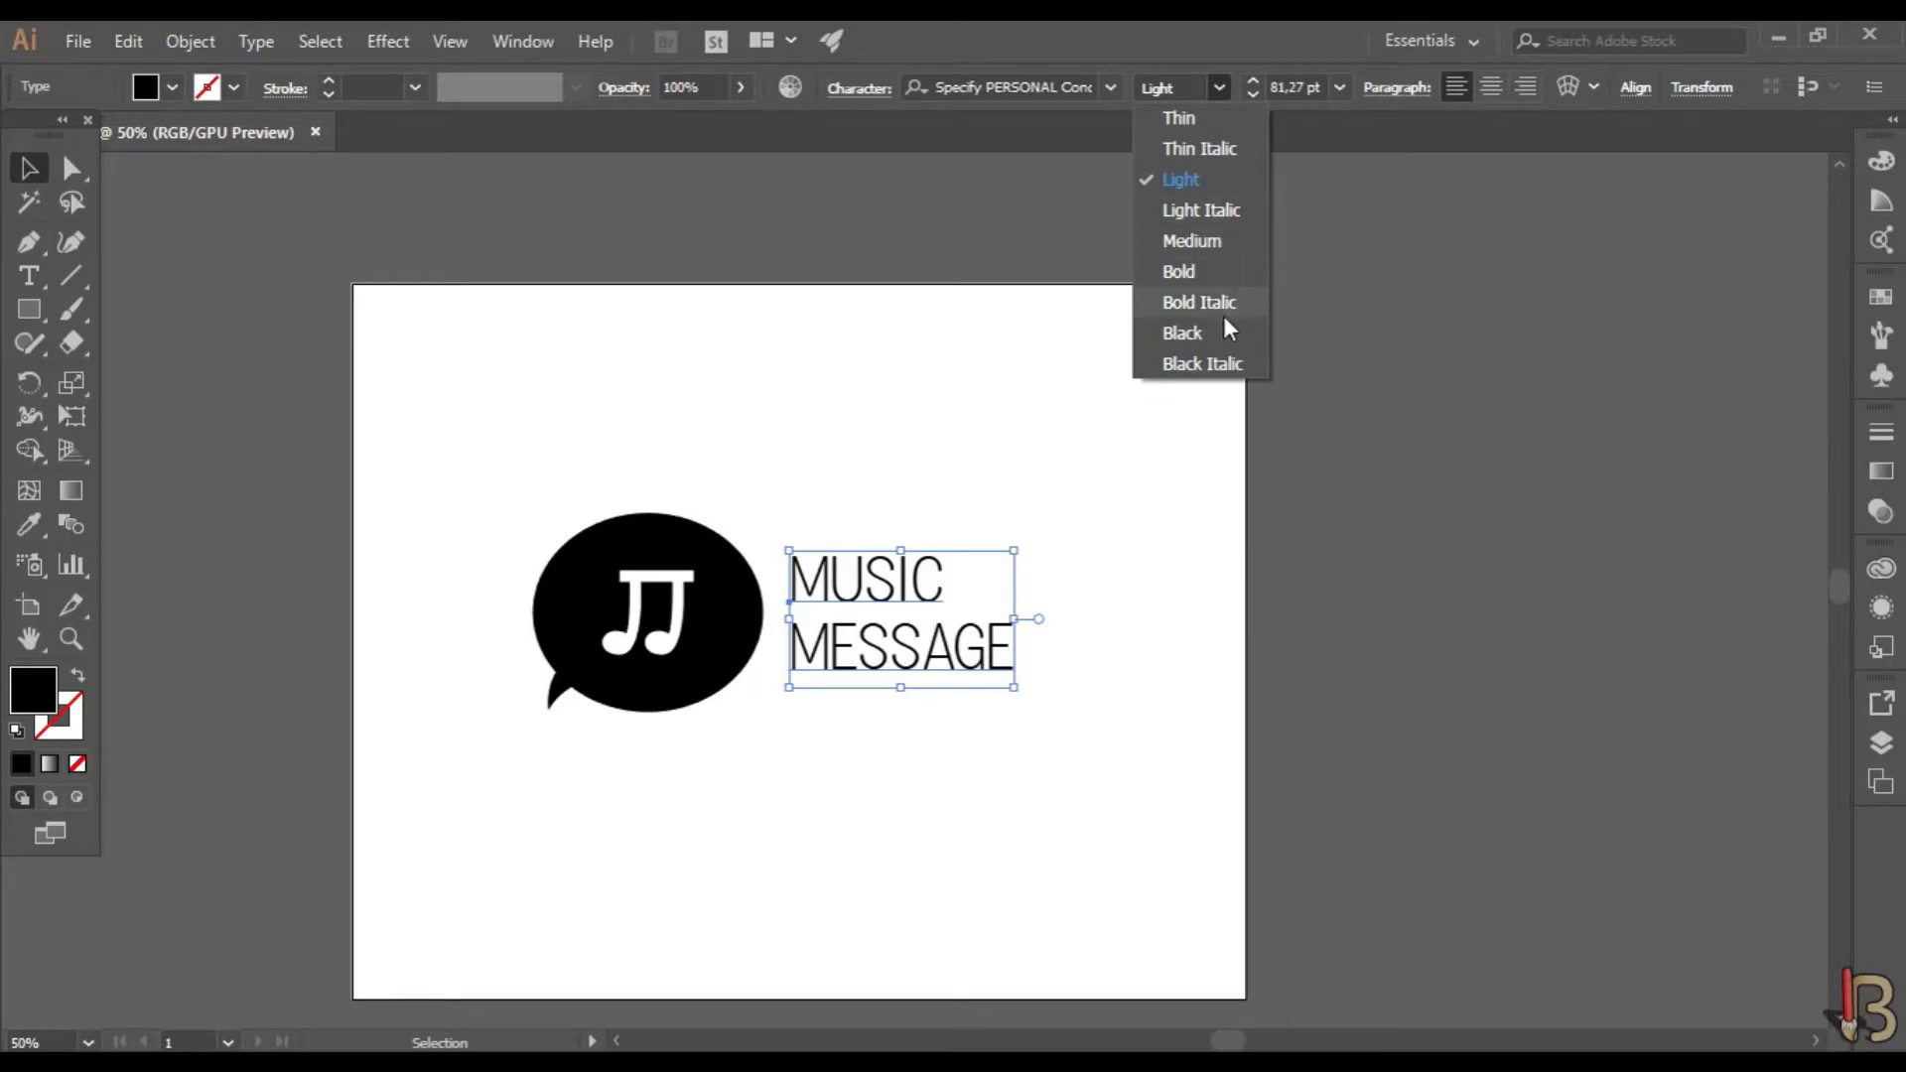
{"action": "left_click", "coordinate": [1202, 270]}
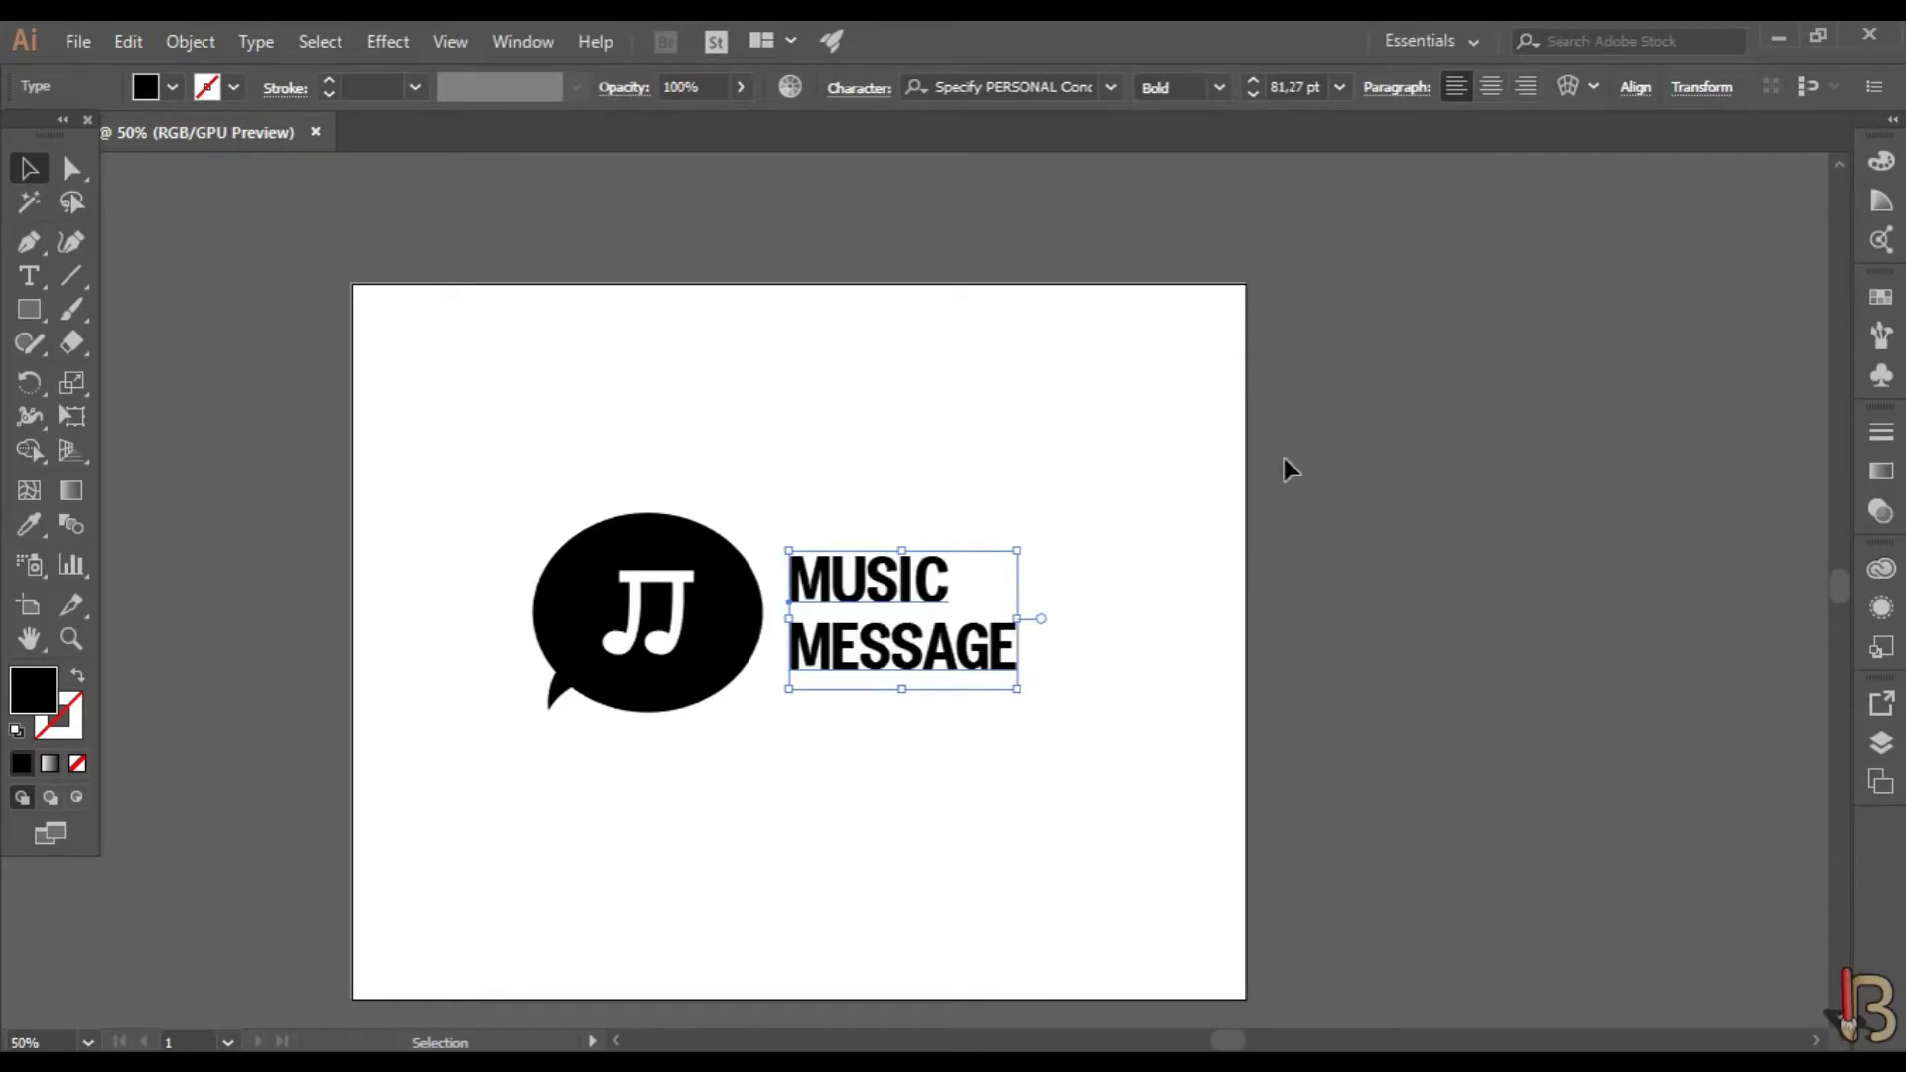
{"action": "left_click", "coordinate": [1311, 814]}
- Widen the letter spacing of the MUSIC MESSAGE text by setting its tracking to 100
{"action": "left_click", "coordinate": [993, 656]}
{"action": "key", "text": "ctrl+t"}
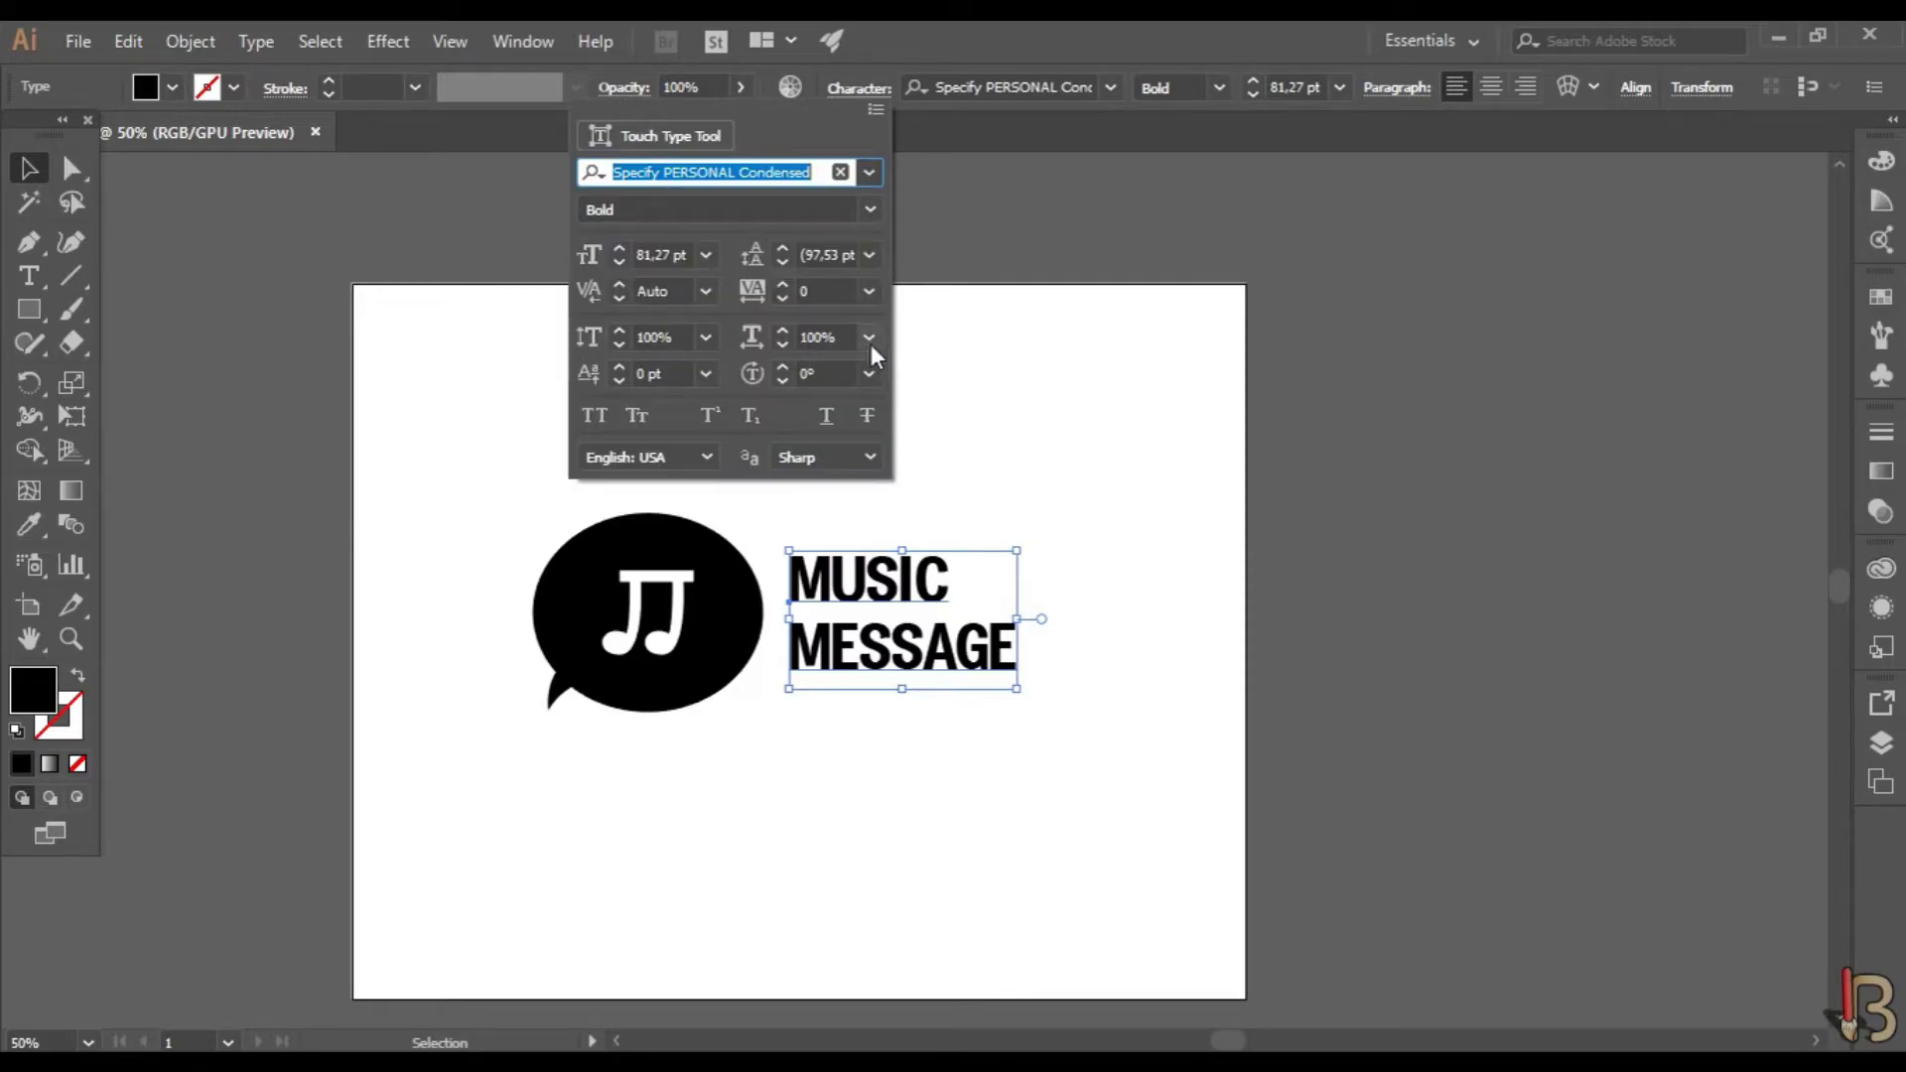
{"action": "left_click", "coordinate": [870, 292]}
{"action": "left_click", "coordinate": [927, 699]}
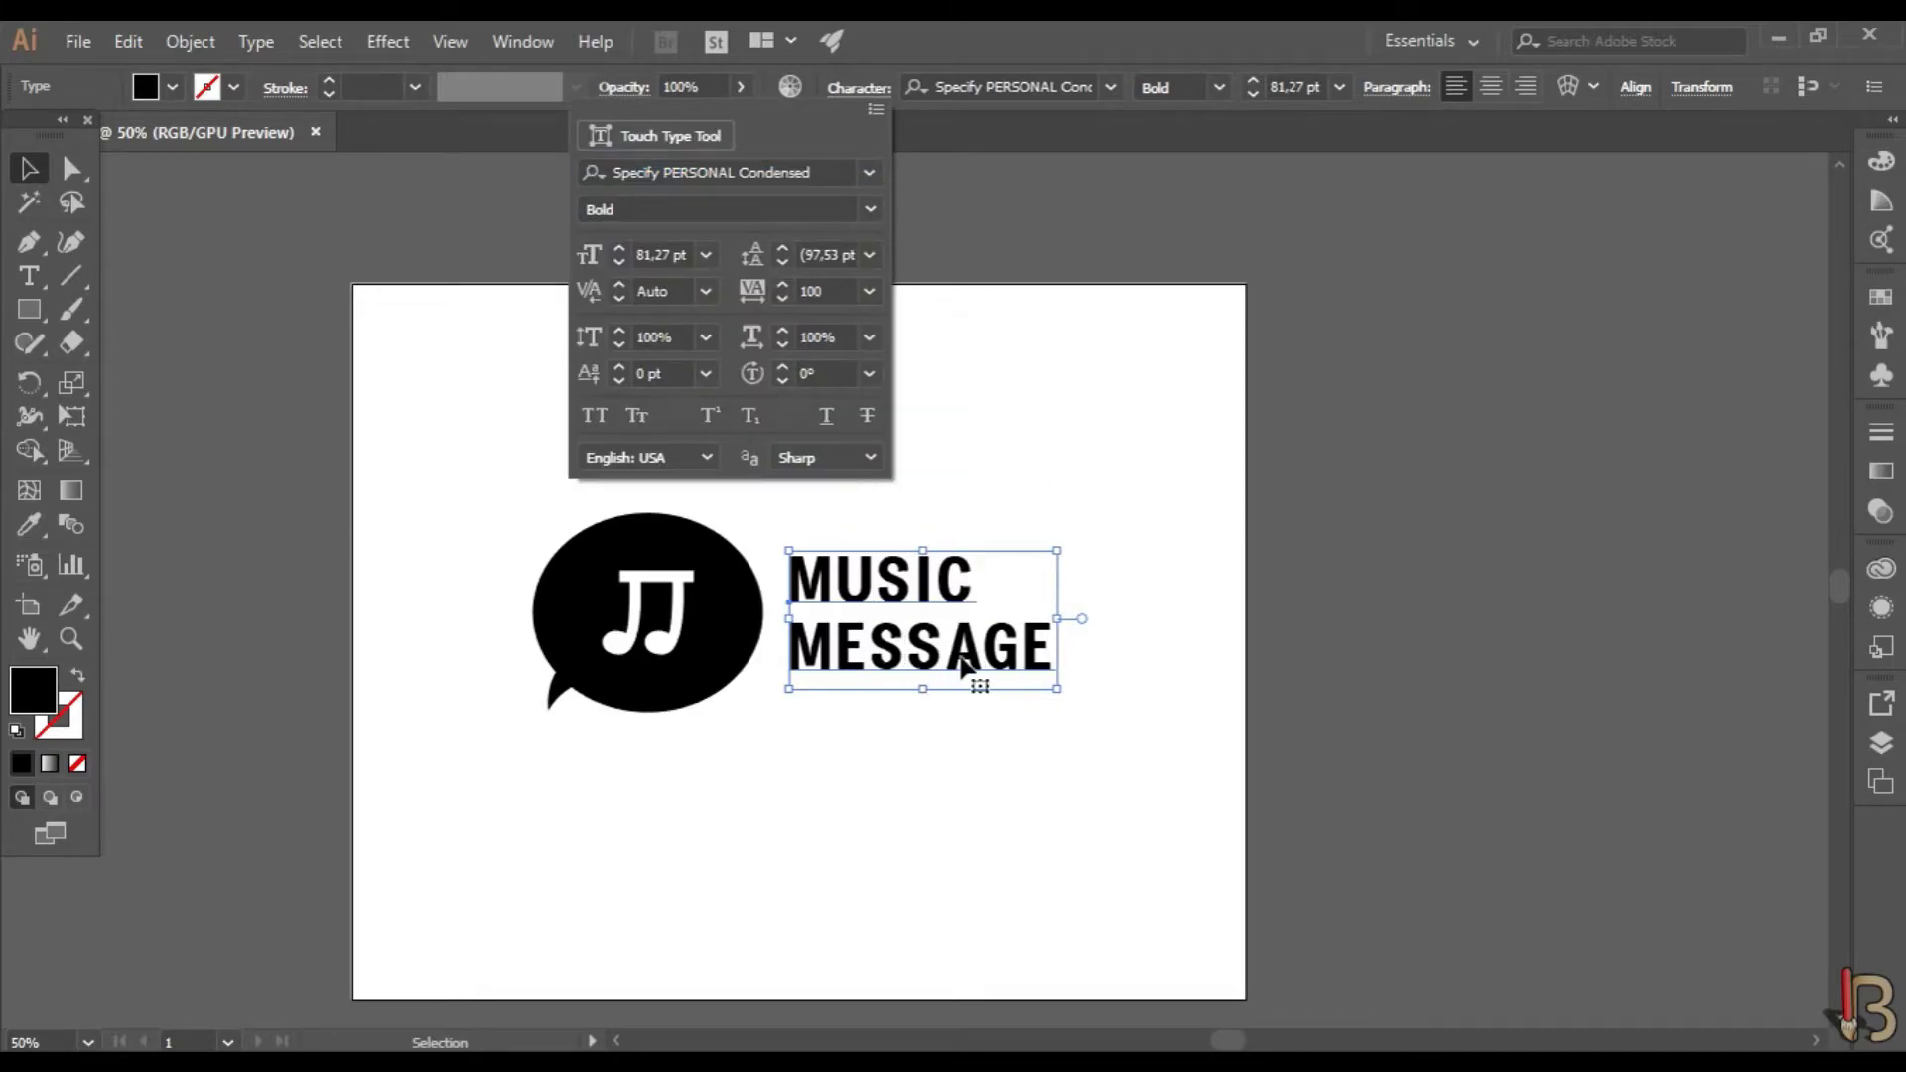
{"action": "left_click", "coordinate": [1153, 588]}
{"action": "left_click", "coordinate": [1165, 955]}
{"action": "scroll", "coordinate": [1168, 968], "scroll_direction": "down", "scroll_amount": 1}
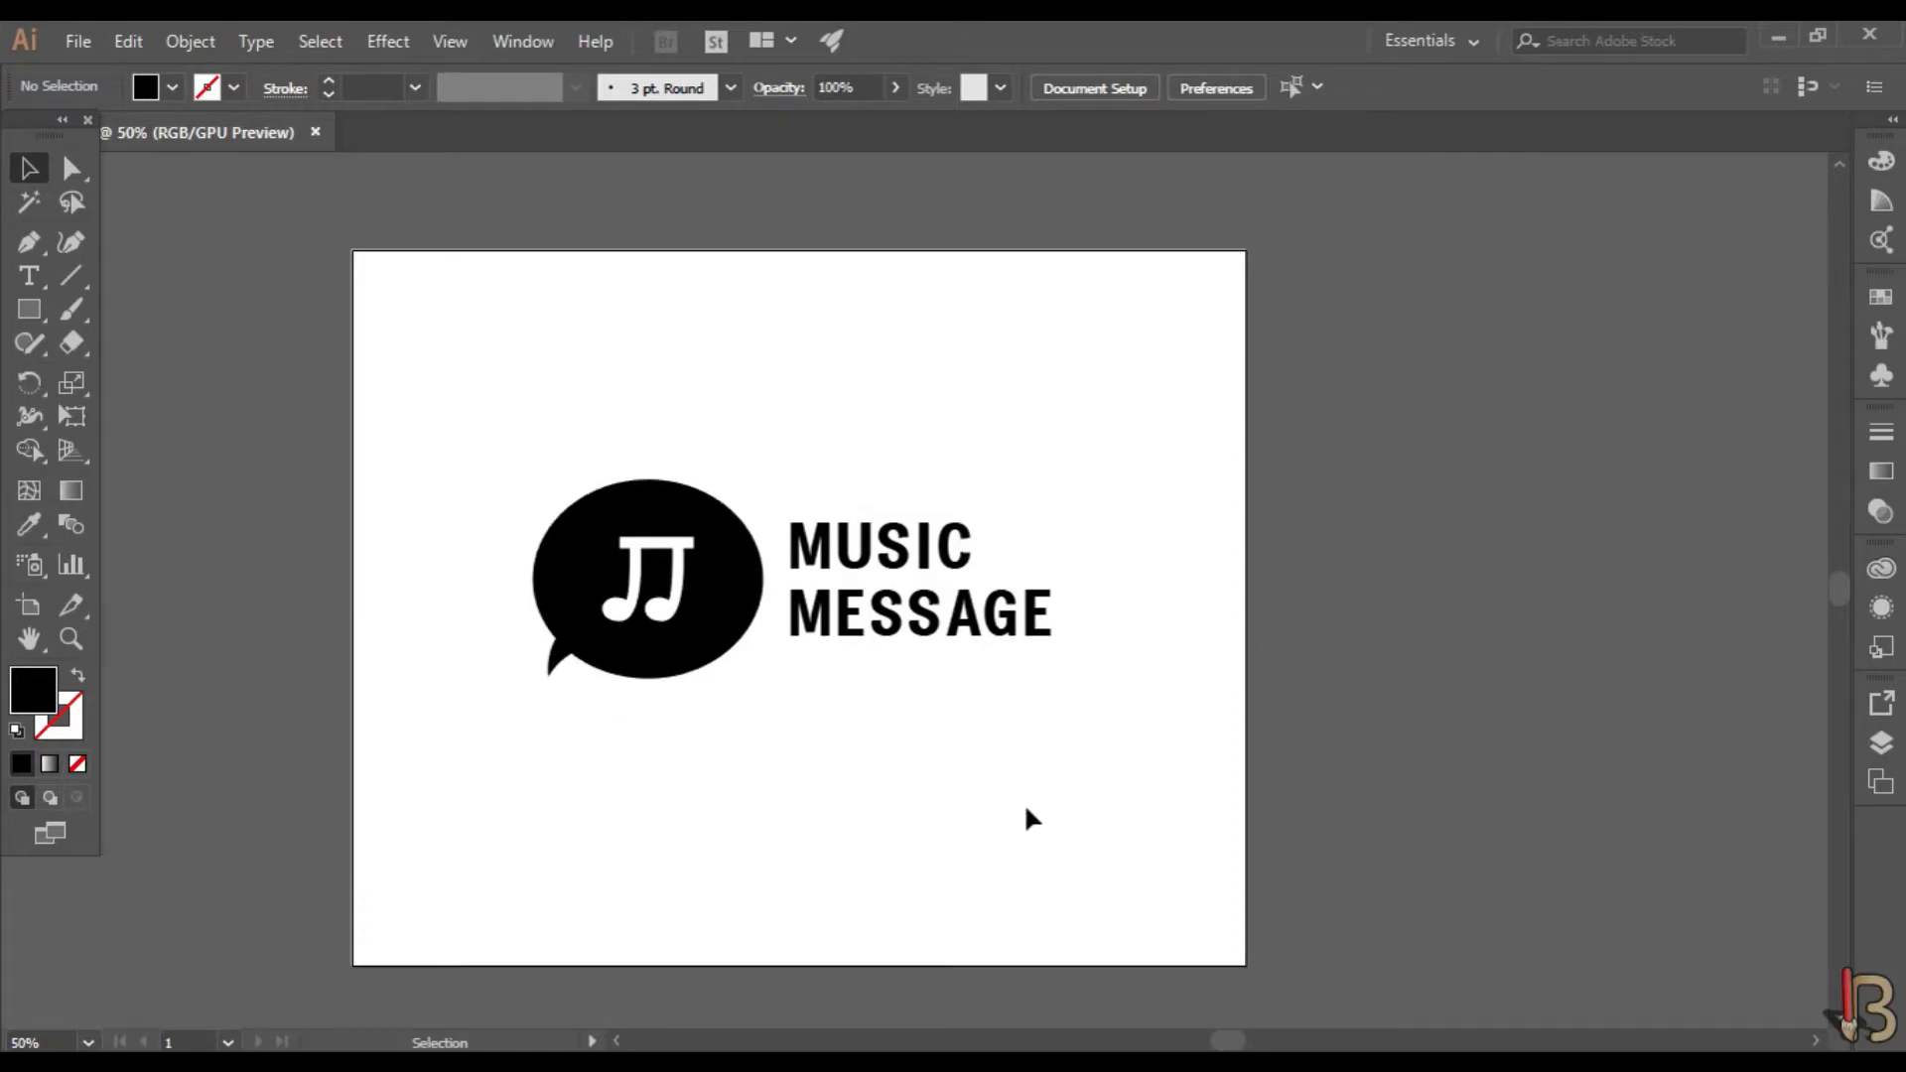
- Align the bubble, note and live text on their vertical centers
{"action": "left_click_drag", "start_coordinate": [1023, 796], "coordinate": [595, 468]}
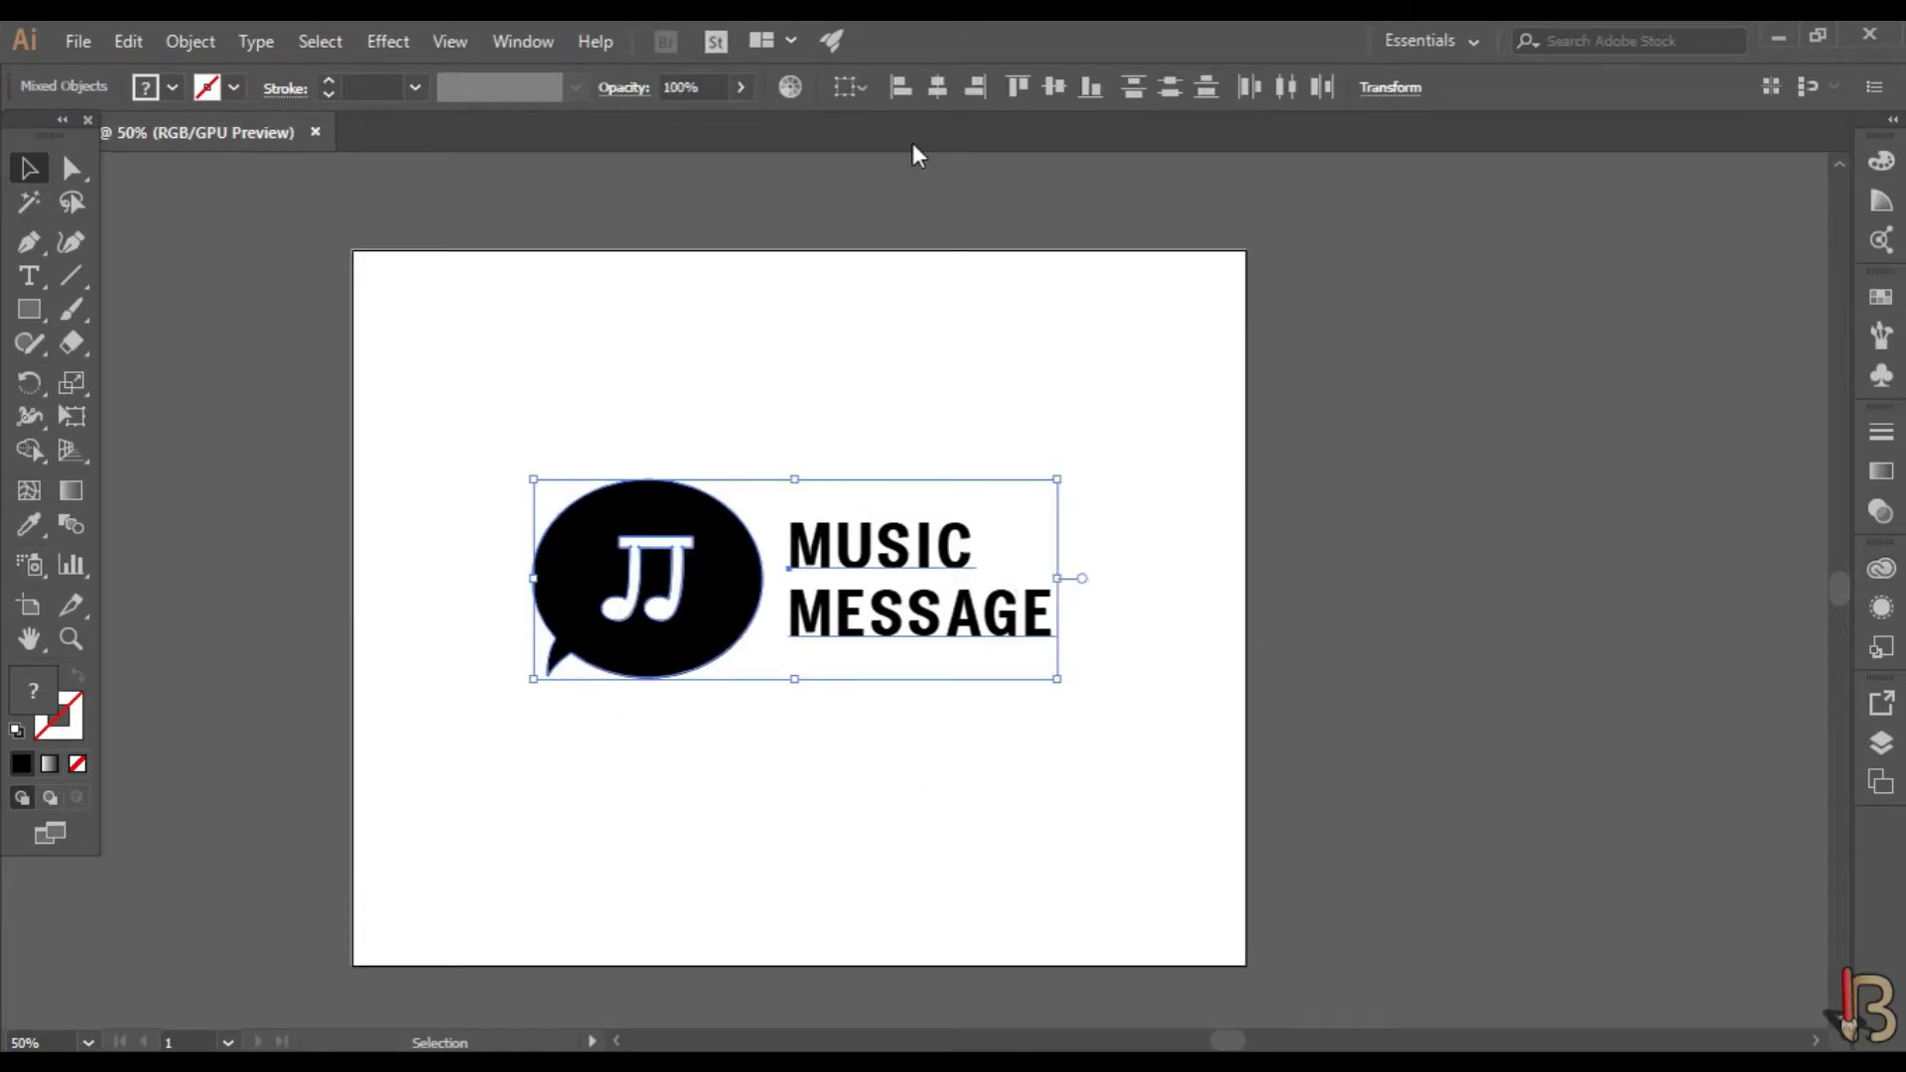
{"action": "left_click", "coordinate": [1060, 90]}
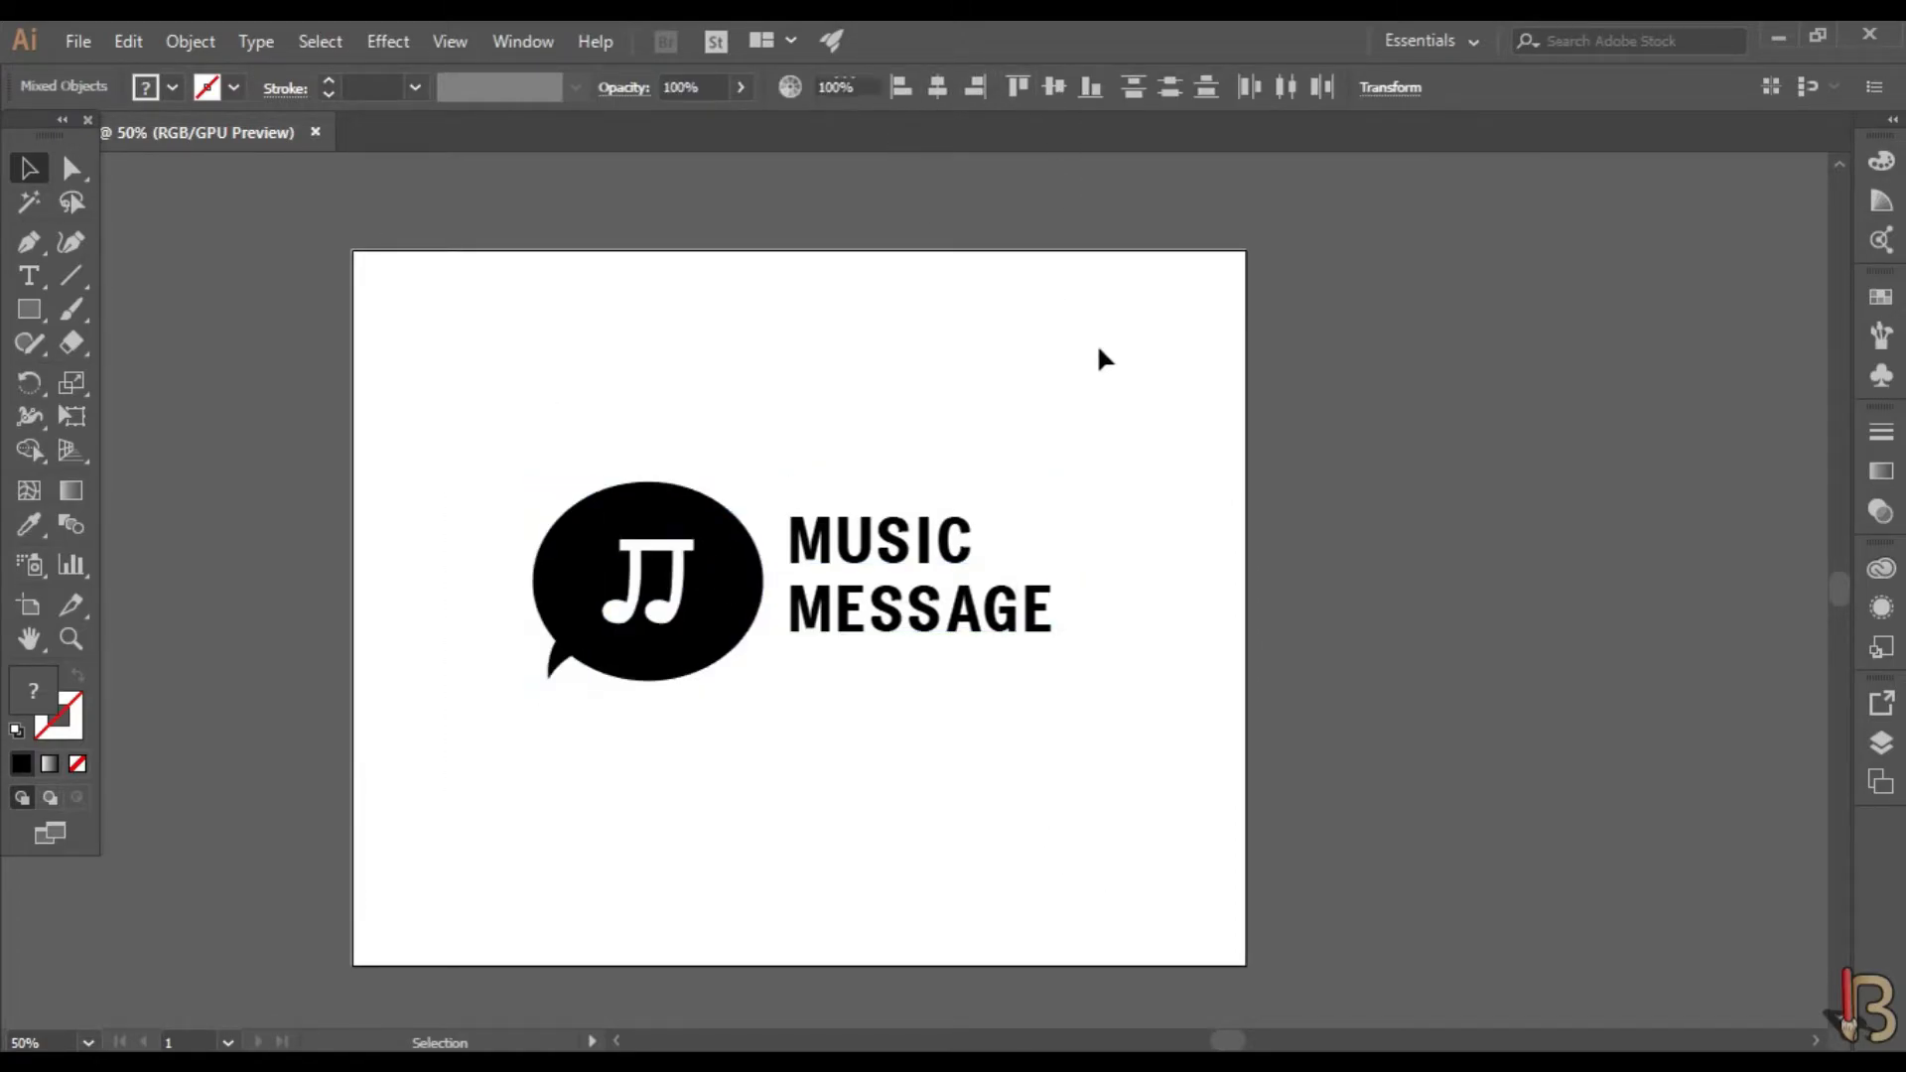
{"action": "left_click", "coordinate": [1097, 343]}
- Convert the MUSIC MESSAGE text into shapes with Create Outlines
{"action": "left_click", "coordinate": [978, 610]}
{"action": "right_click", "coordinate": [975, 606]}
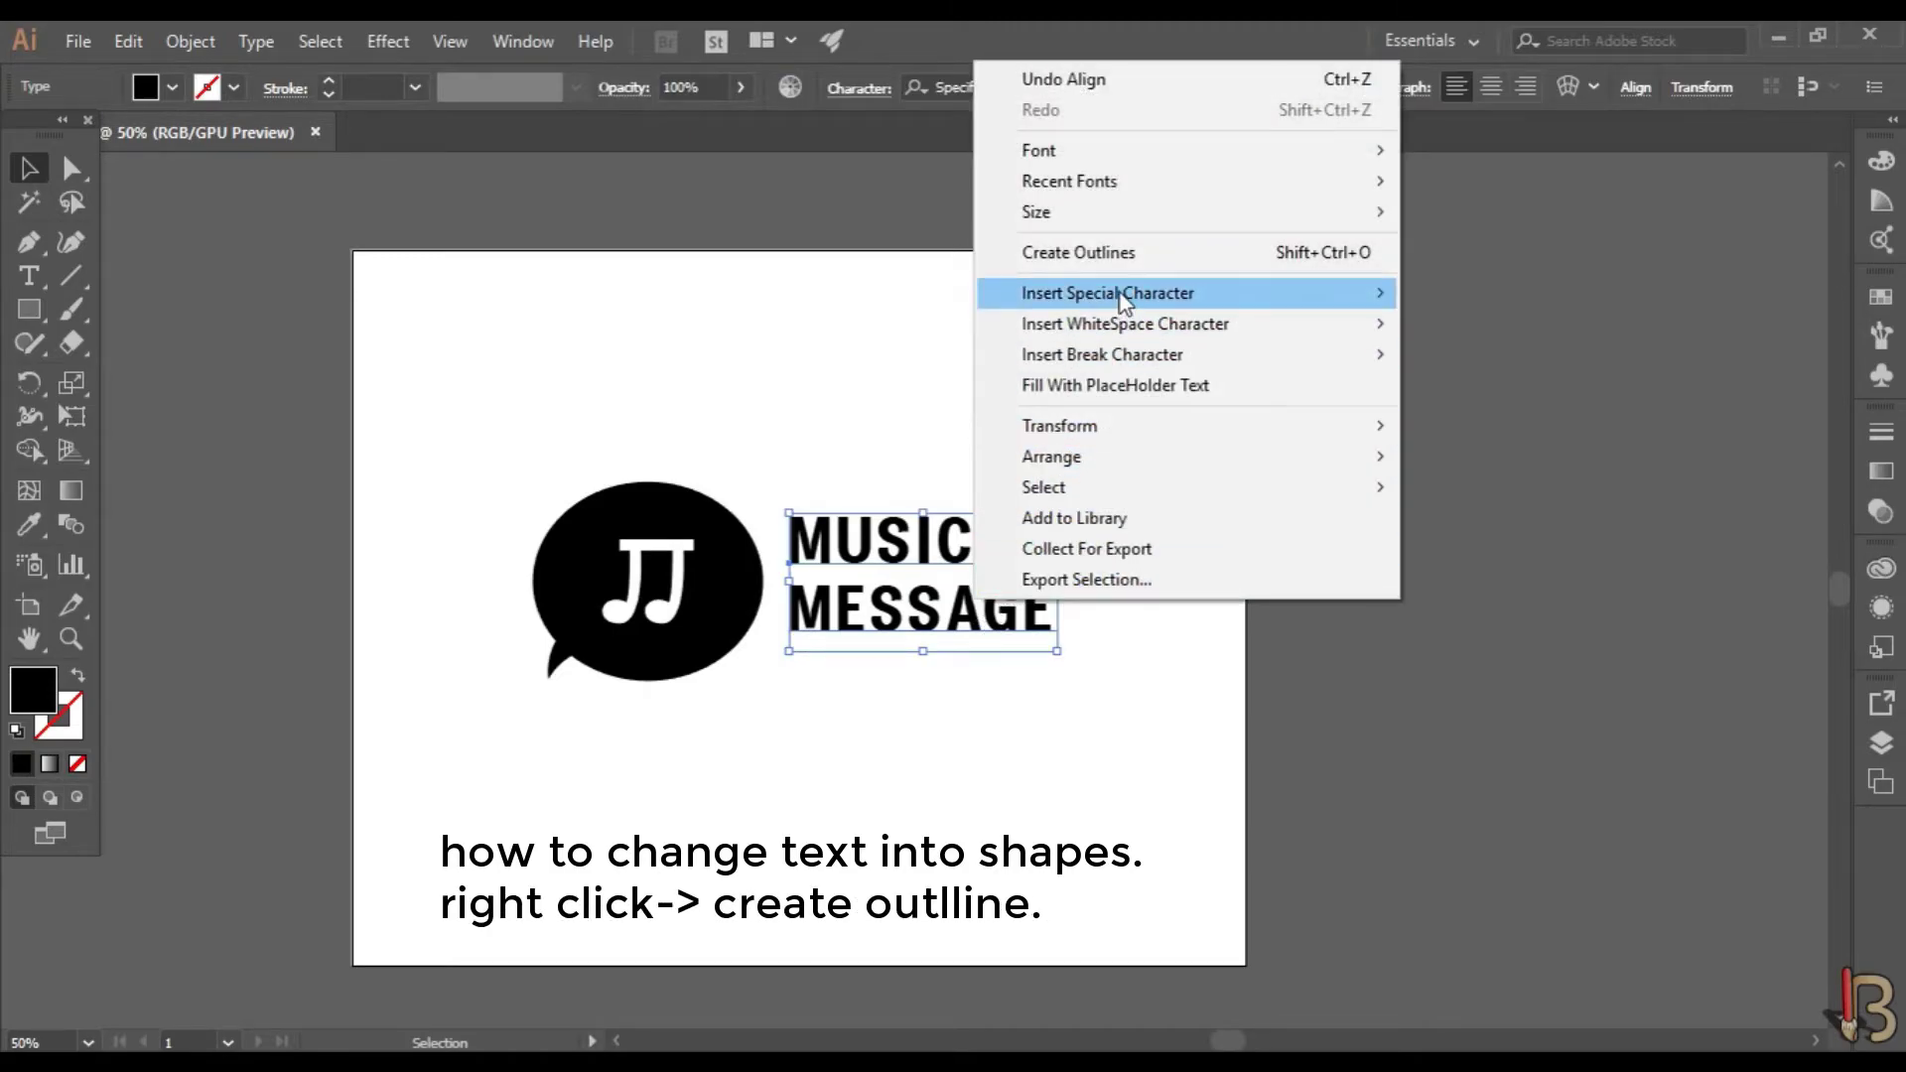
{"action": "left_click", "coordinate": [1120, 260]}
{"action": "left_click", "coordinate": [991, 374]}
- Vertically center the outlined lettering with the speech bubble and note
{"action": "left_click_drag", "start_coordinate": [1043, 725], "coordinate": [755, 505]}
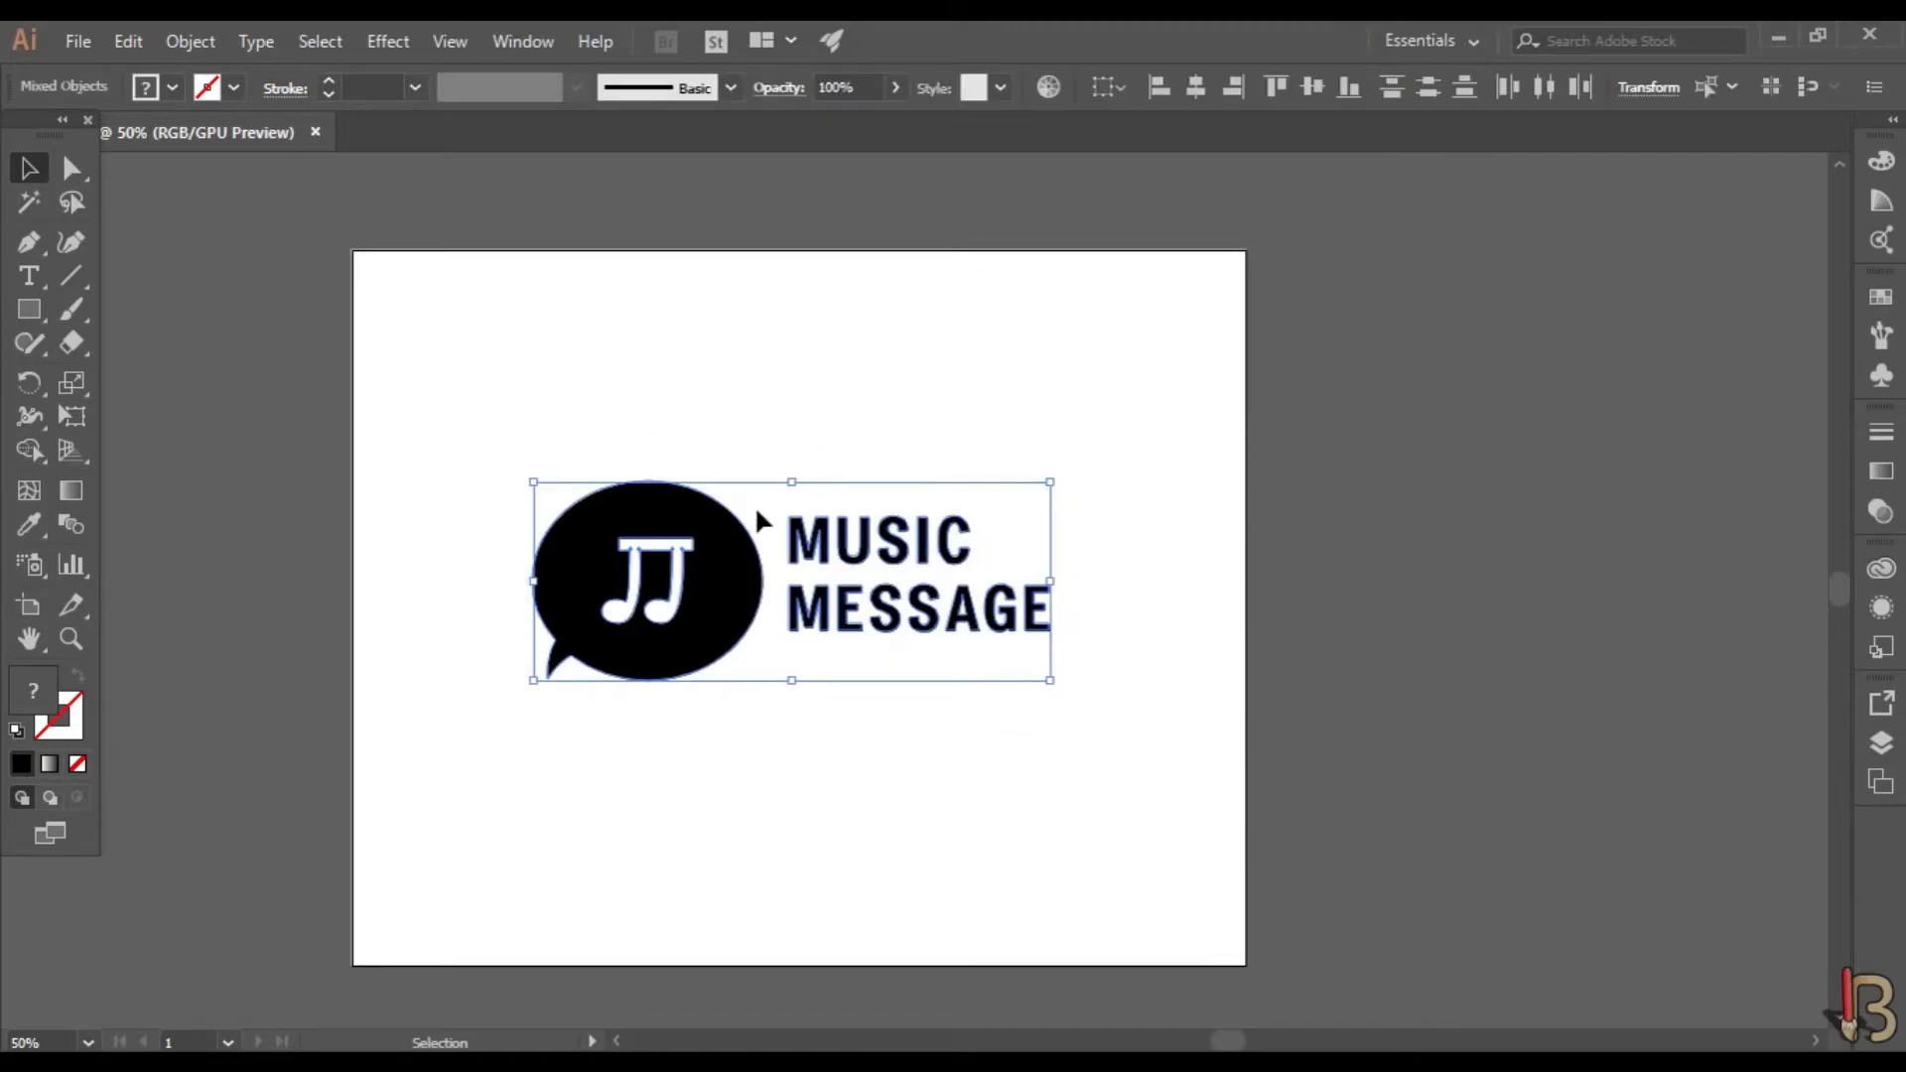
{"action": "left_click", "coordinate": [1310, 87]}
{"action": "left_click", "coordinate": [1085, 408]}
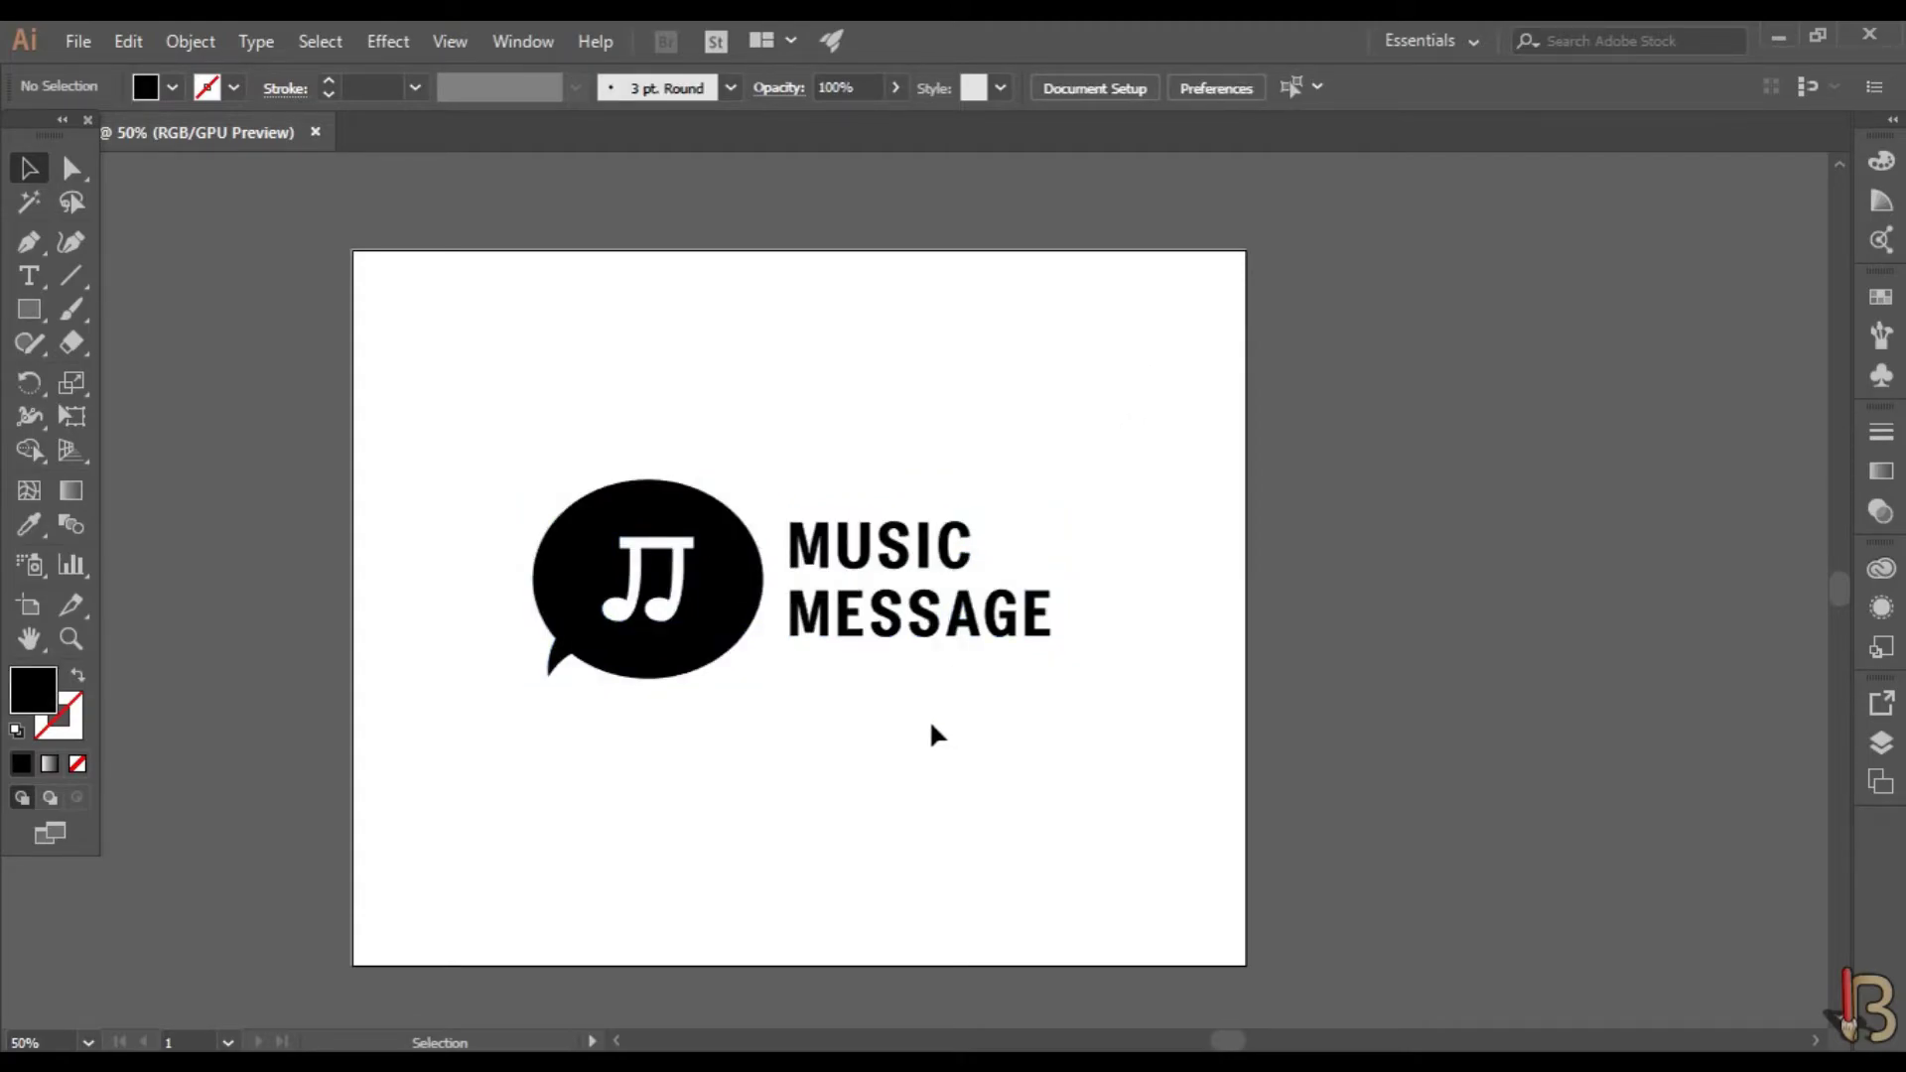
- Group the bubble, note and outlined lettering into one logo, and expand Layer 1 to show its contents
{"action": "left_click_drag", "start_coordinate": [941, 728], "coordinate": [586, 459]}
{"action": "right_click", "coordinate": [701, 524]}
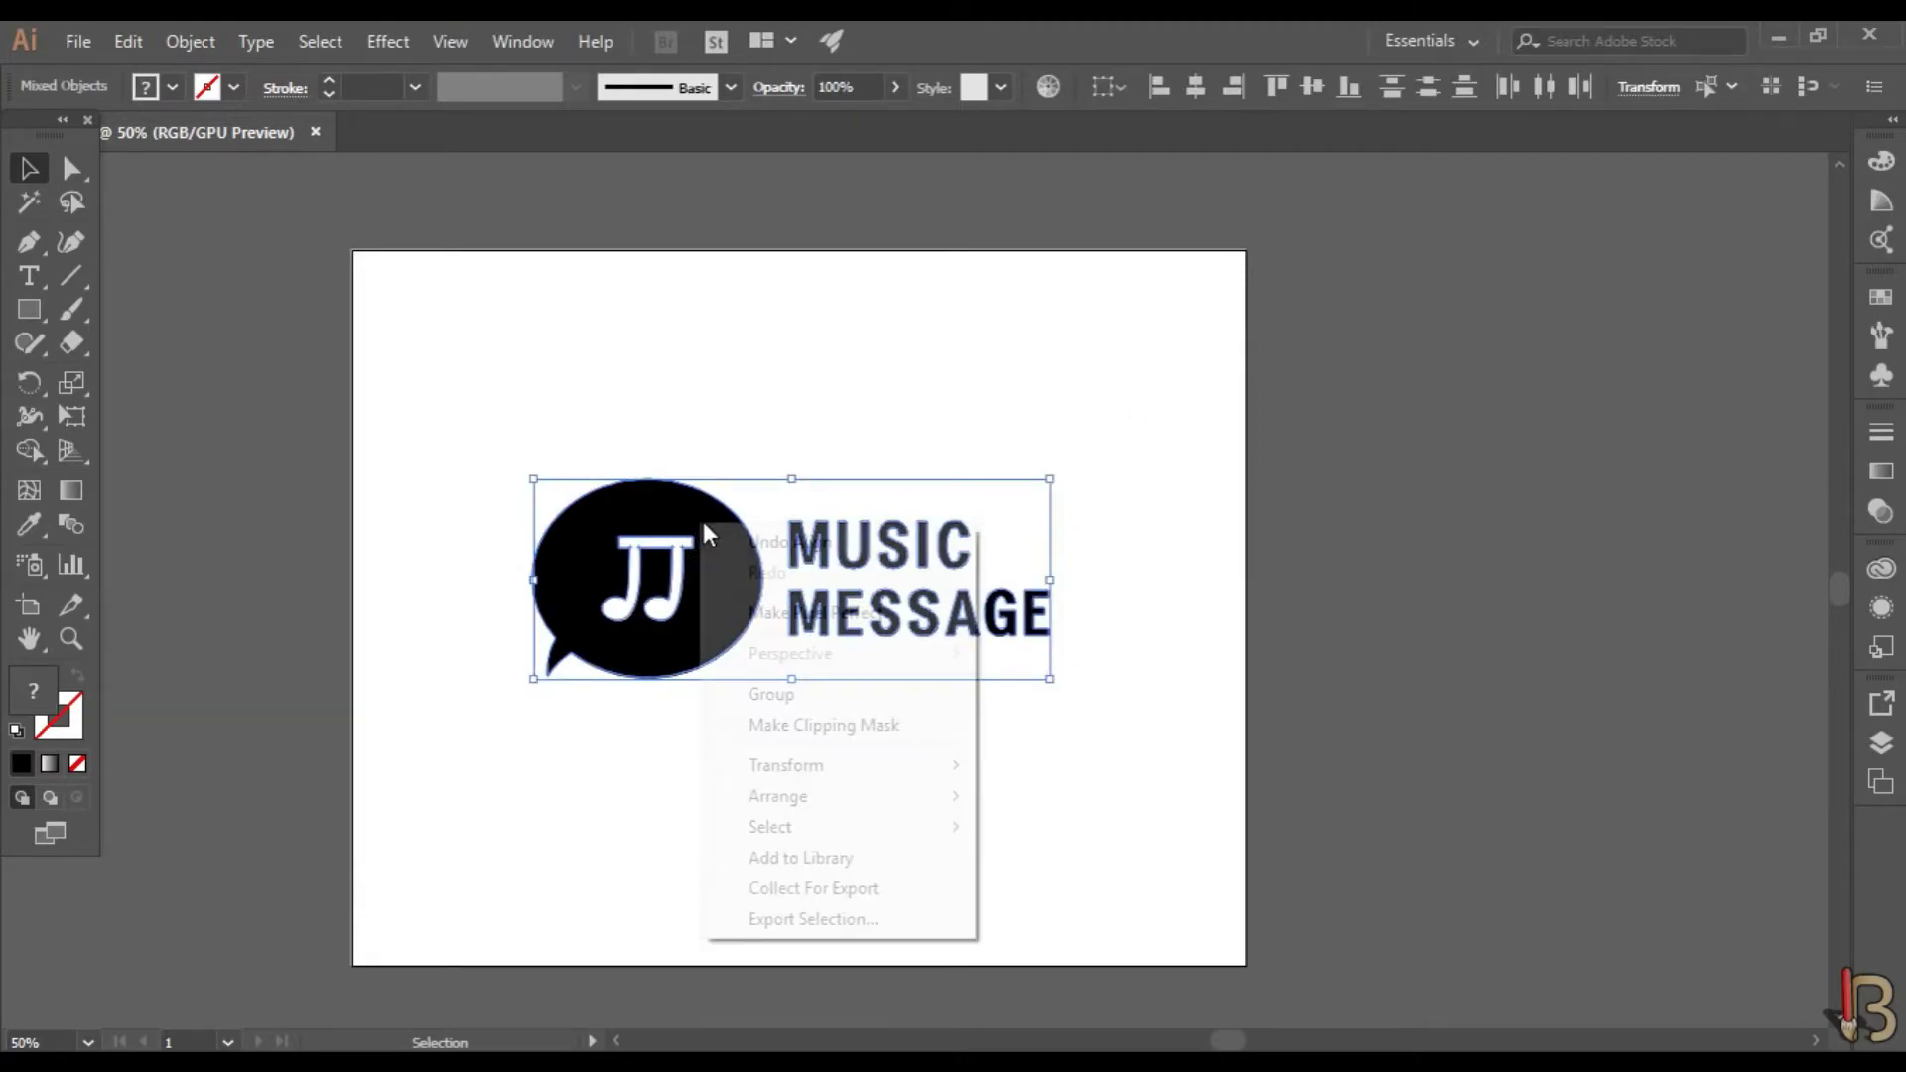
{"action": "left_click", "coordinate": [773, 692]}
{"action": "left_click", "coordinate": [1879, 743]}
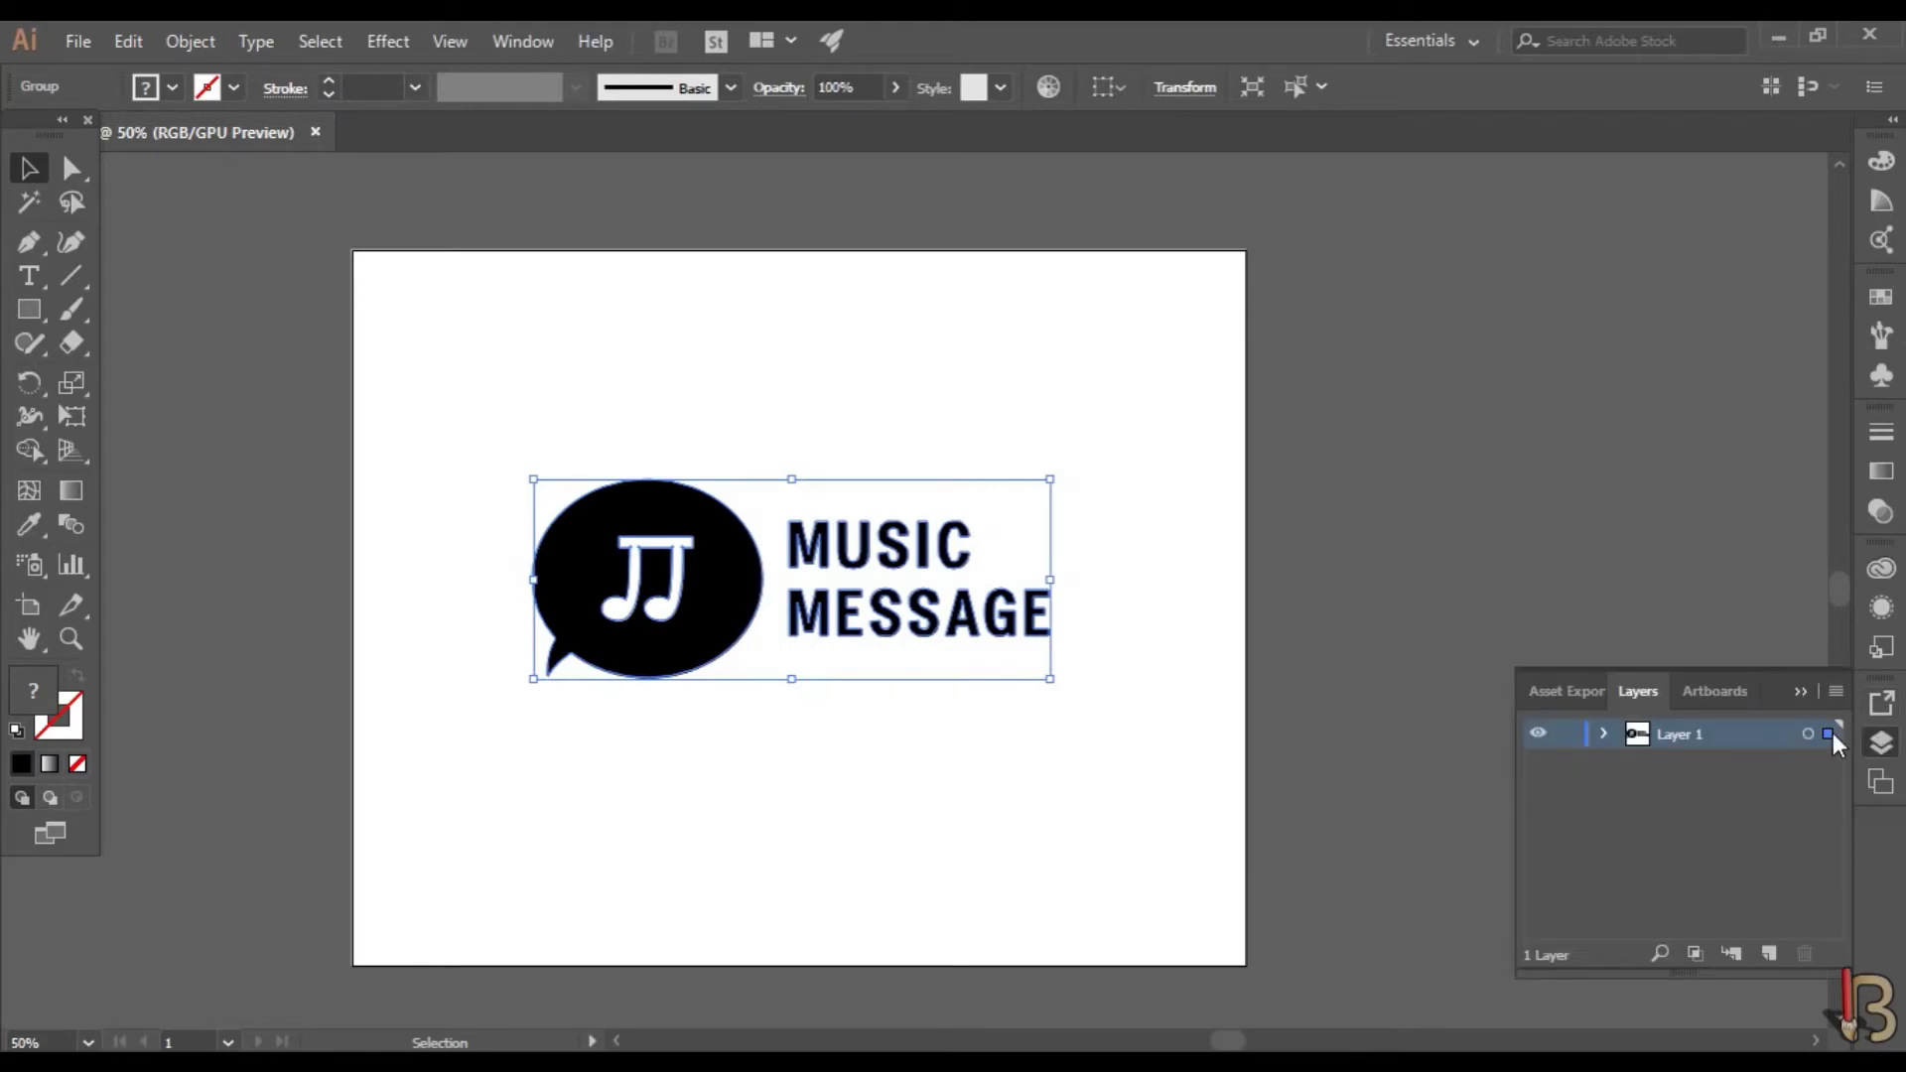
{"action": "left_click", "coordinate": [1604, 734]}
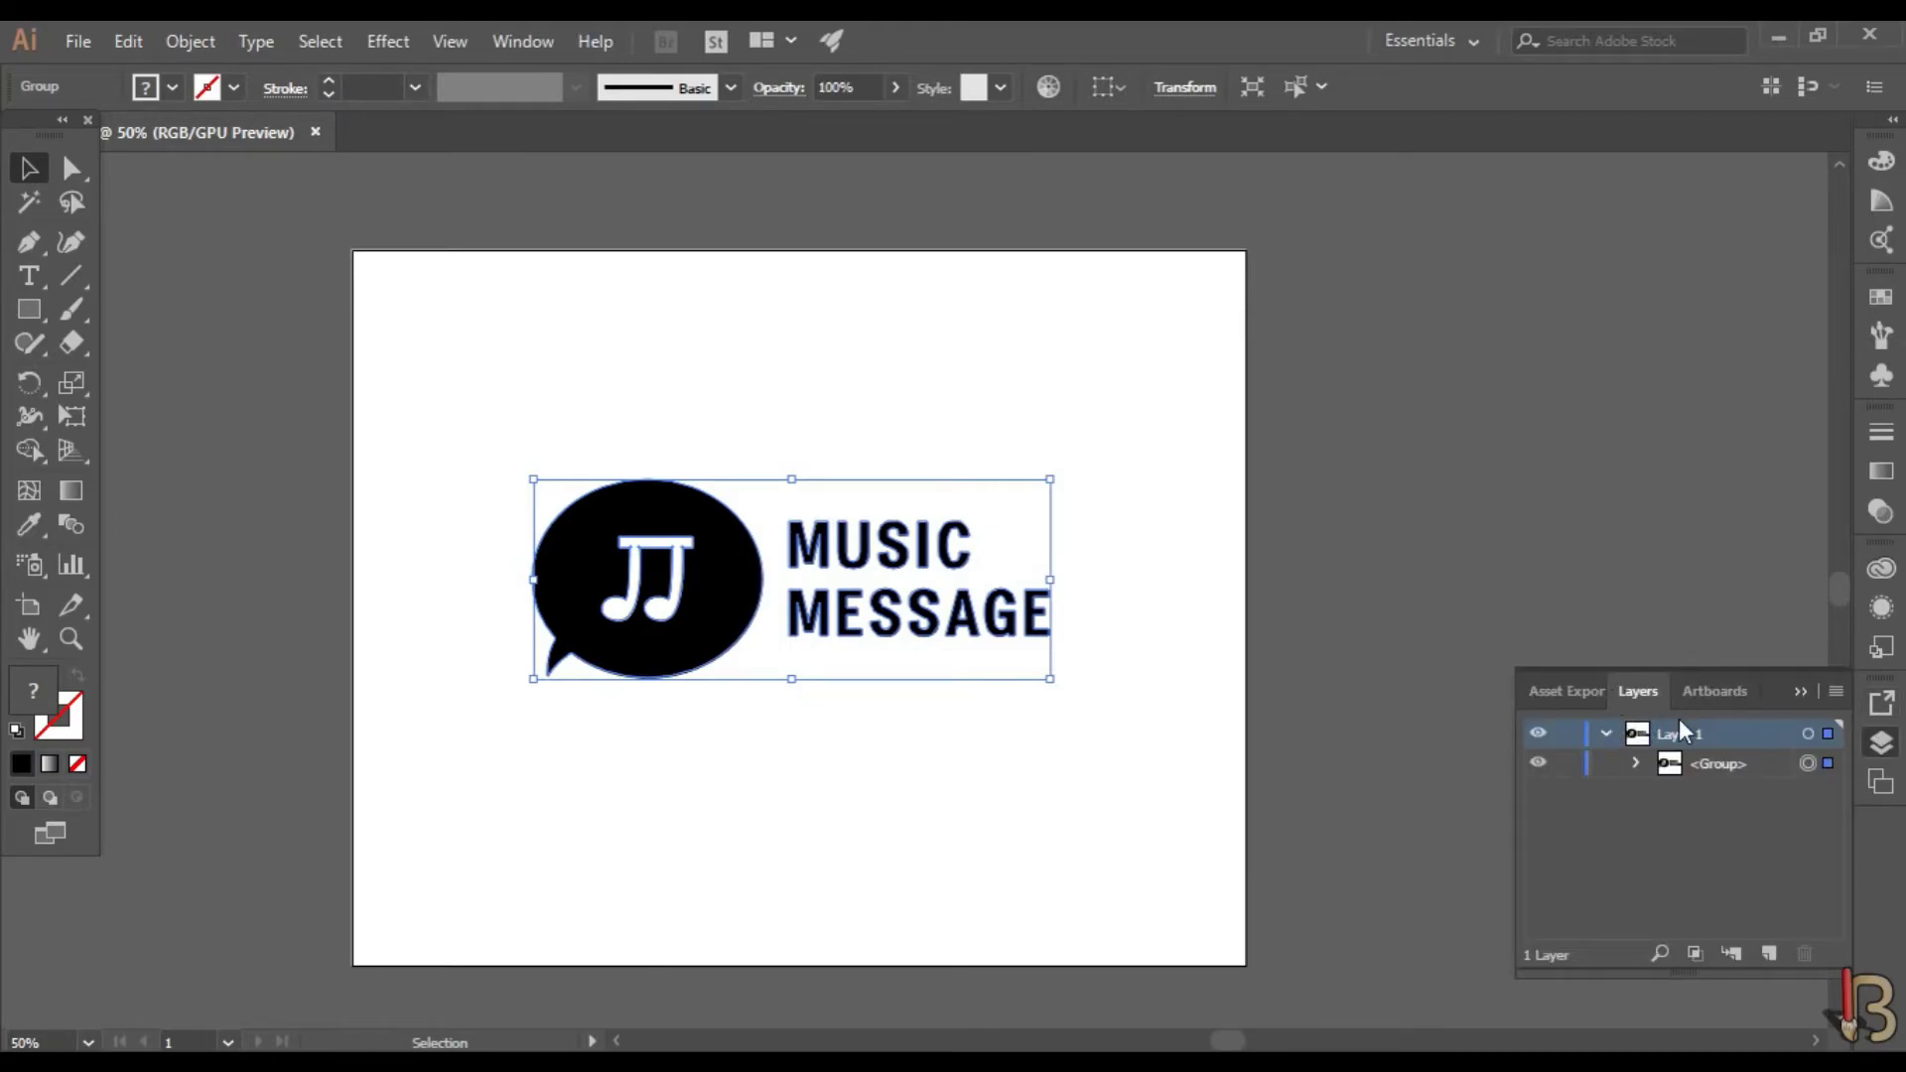
- Draw a rectangle covering the whole artboard and fill it with white
{"action": "left_click", "coordinate": [832, 212]}
{"action": "left_click", "coordinate": [29, 309]}
{"action": "mouse_move", "coordinate": [353, 249]}
{"action": "left_mouse_down"}
{"action": "mouse_move", "coordinate": [1013, 728]}
{"action": "mouse_move", "coordinate": [1208, 897]}
{"action": "mouse_move", "coordinate": [1245, 962]}
{"action": "left_mouse_up"}
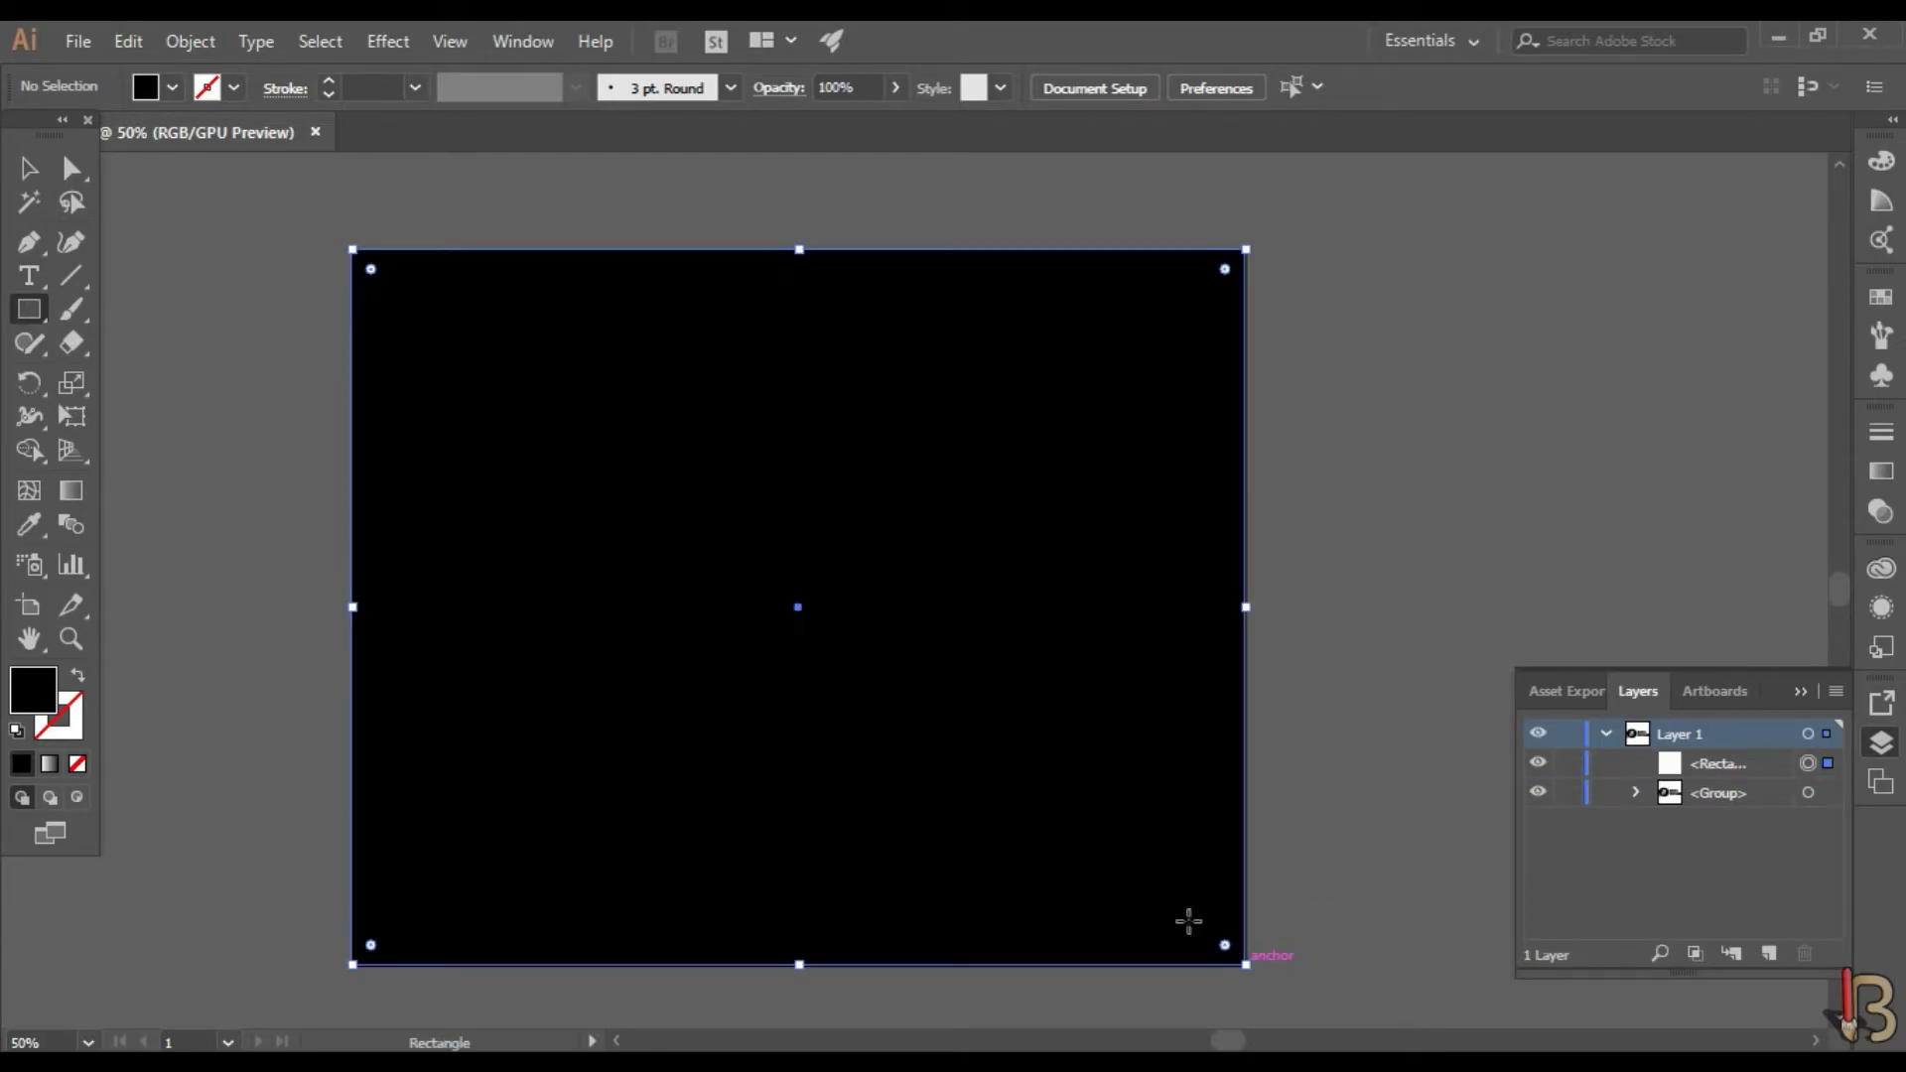
{"action": "left_click", "coordinate": [29, 169]}
{"action": "left_click", "coordinate": [172, 86]}
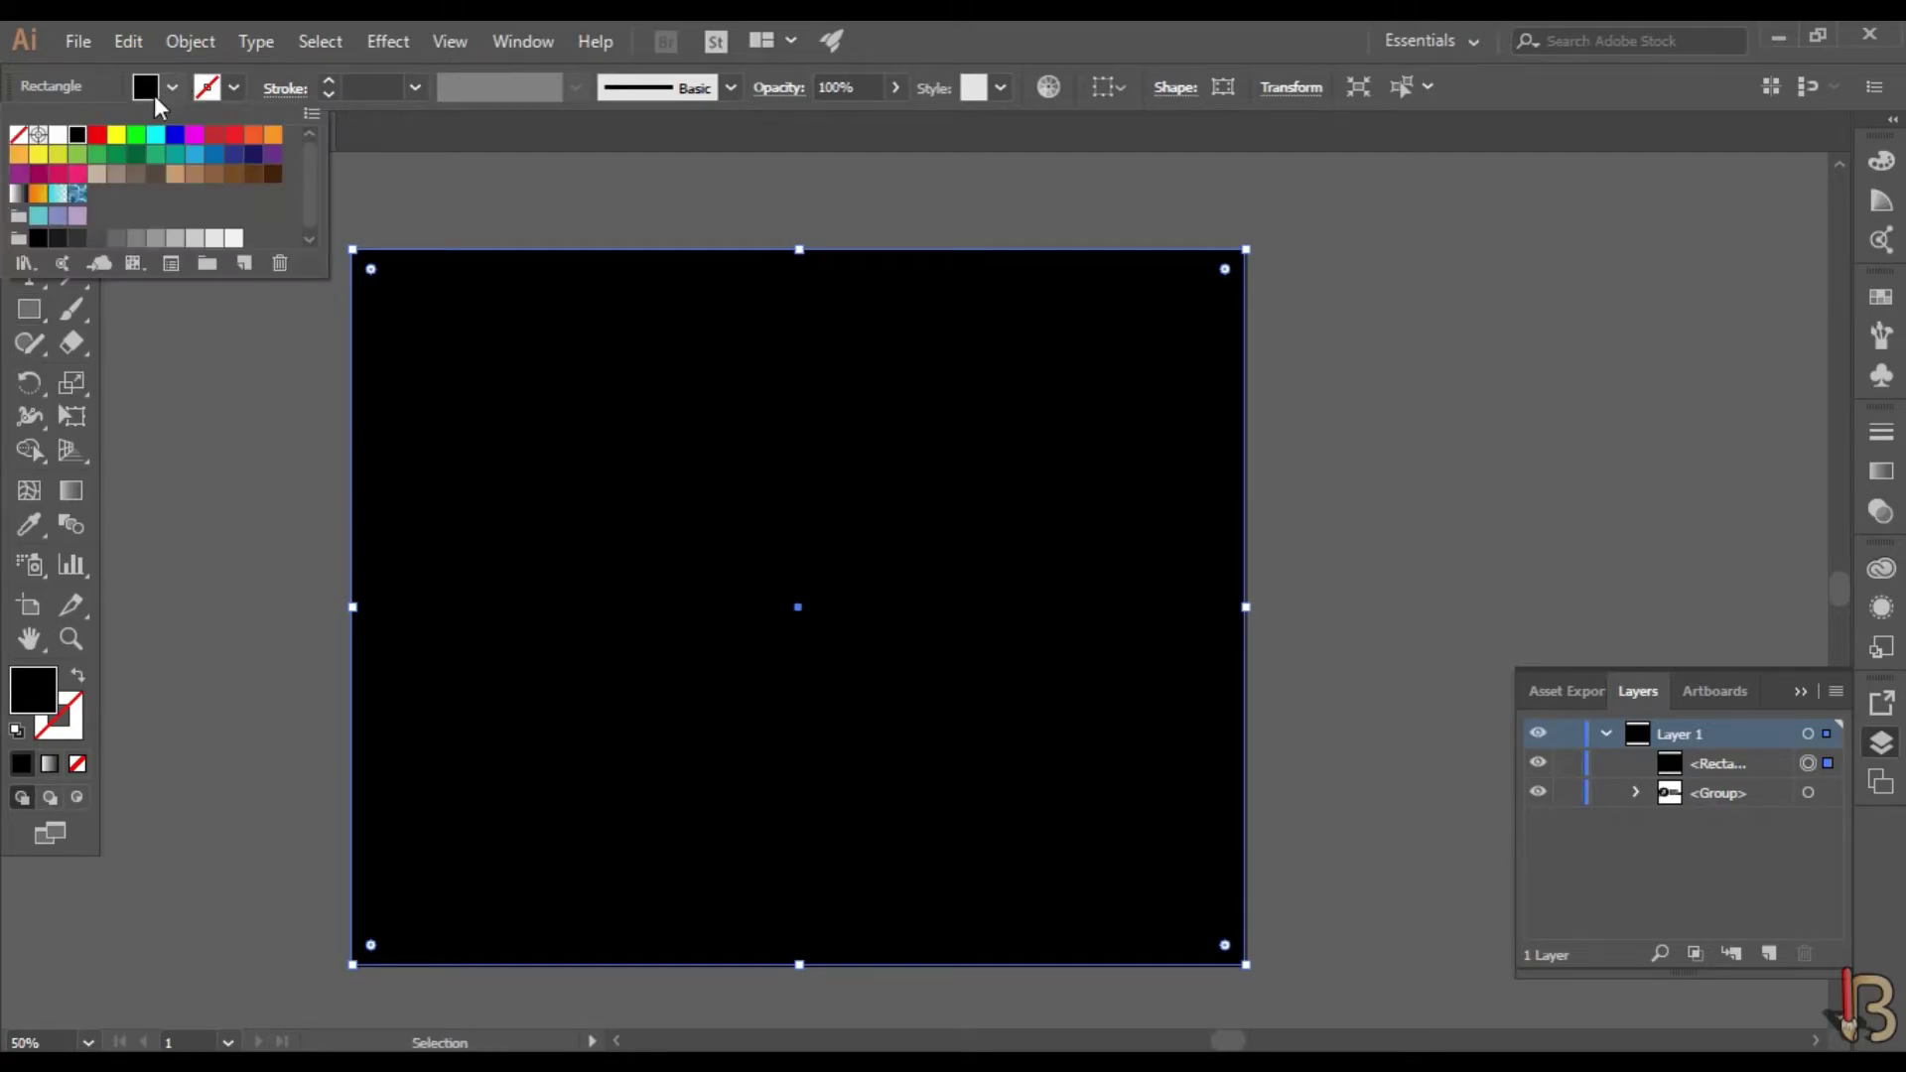
{"action": "left_click", "coordinate": [53, 137]}
- Send the white rectangle to the back, behind the logo group
{"action": "right_click", "coordinate": [489, 316]}
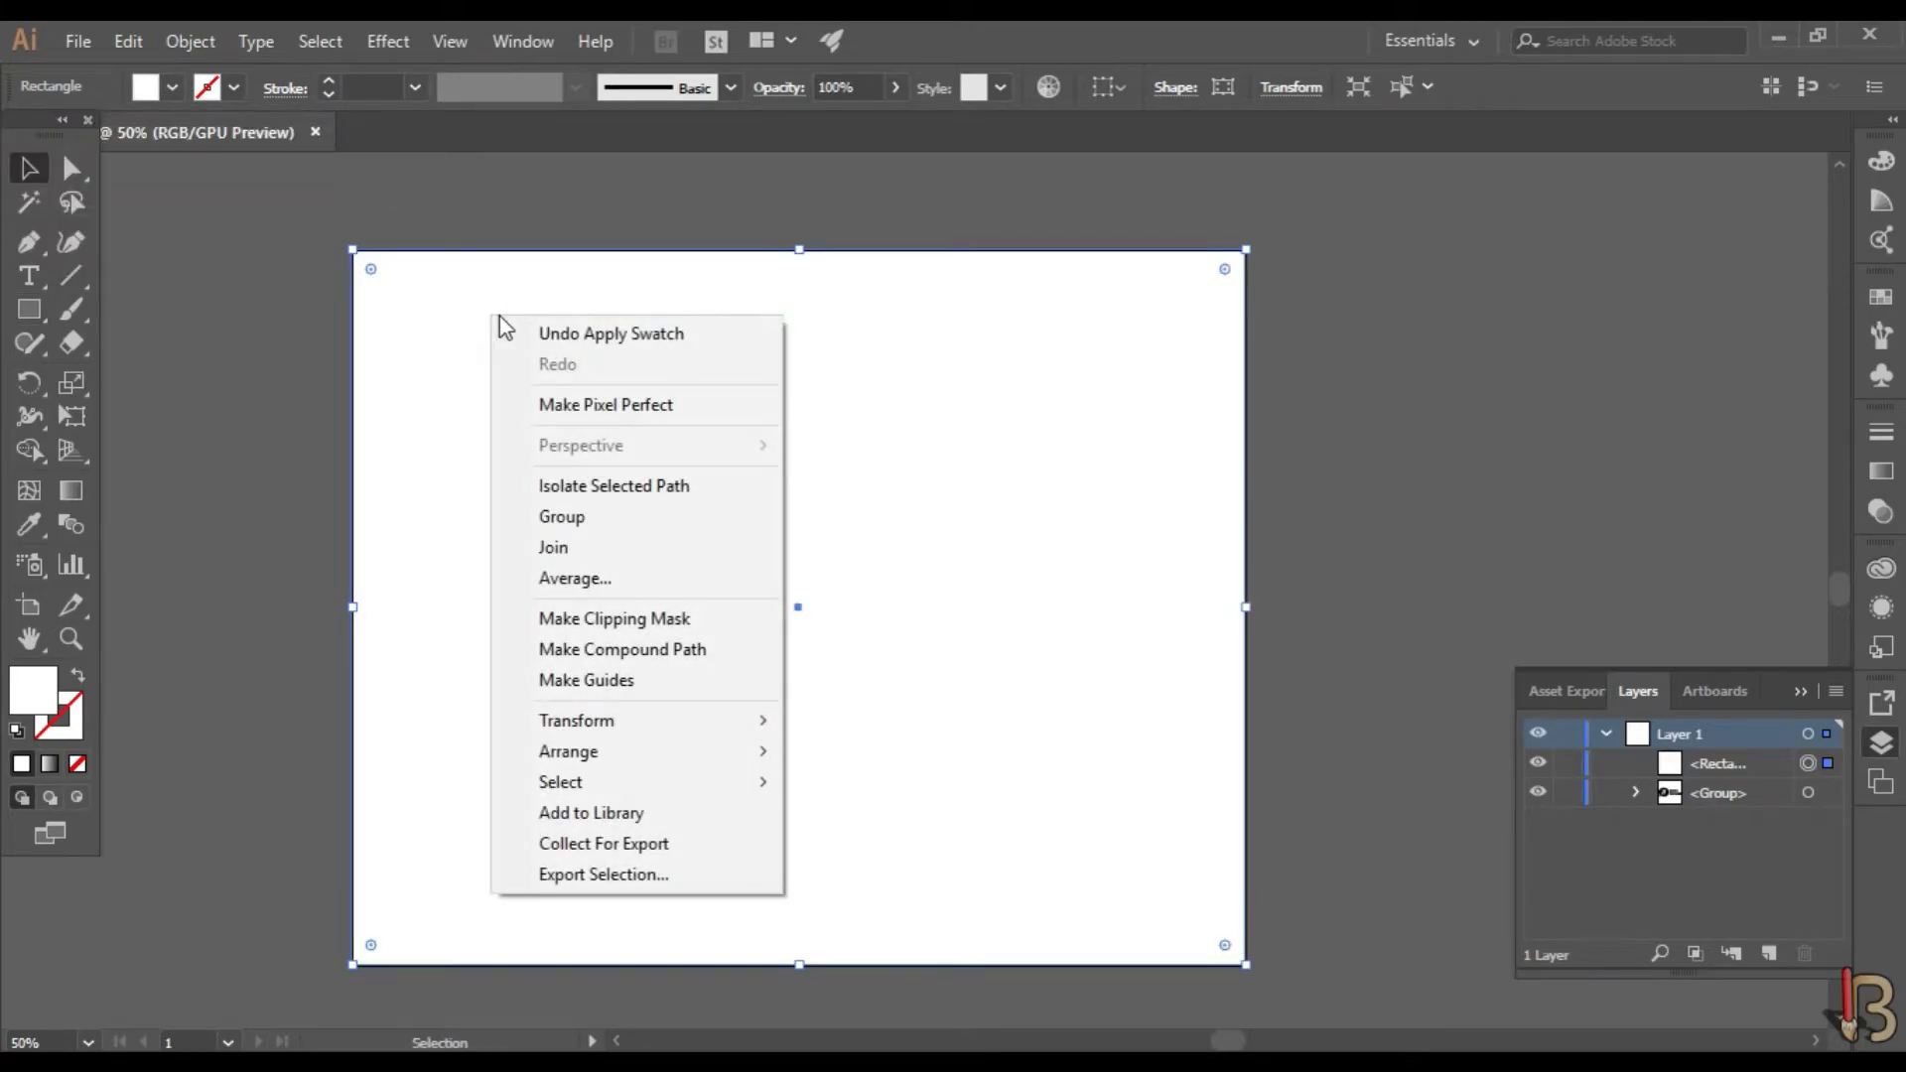
{"action": "mouse_move", "coordinate": [695, 767]}
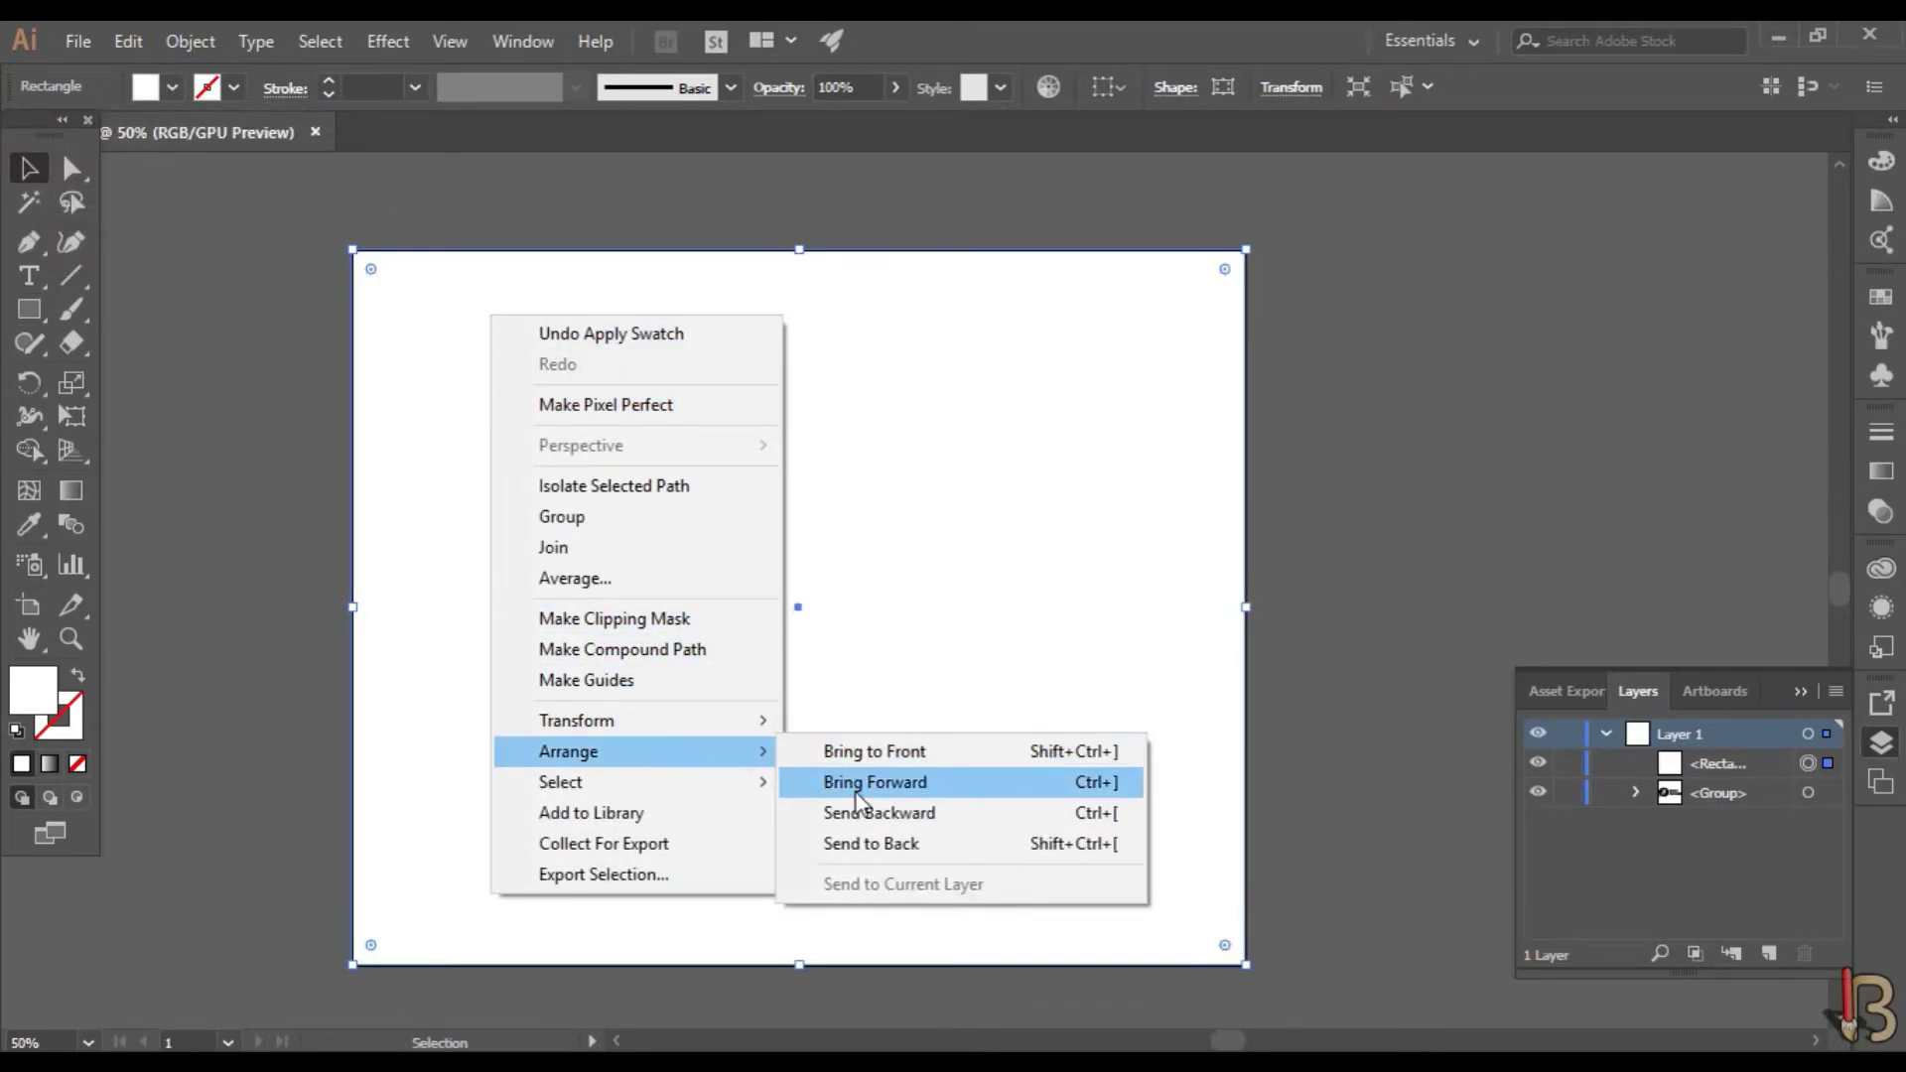
{"action": "left_click", "coordinate": [868, 837]}
- Center the logo group and the white rectangle on each other horizontally and vertically
{"action": "key", "text": "ctrl+a"}
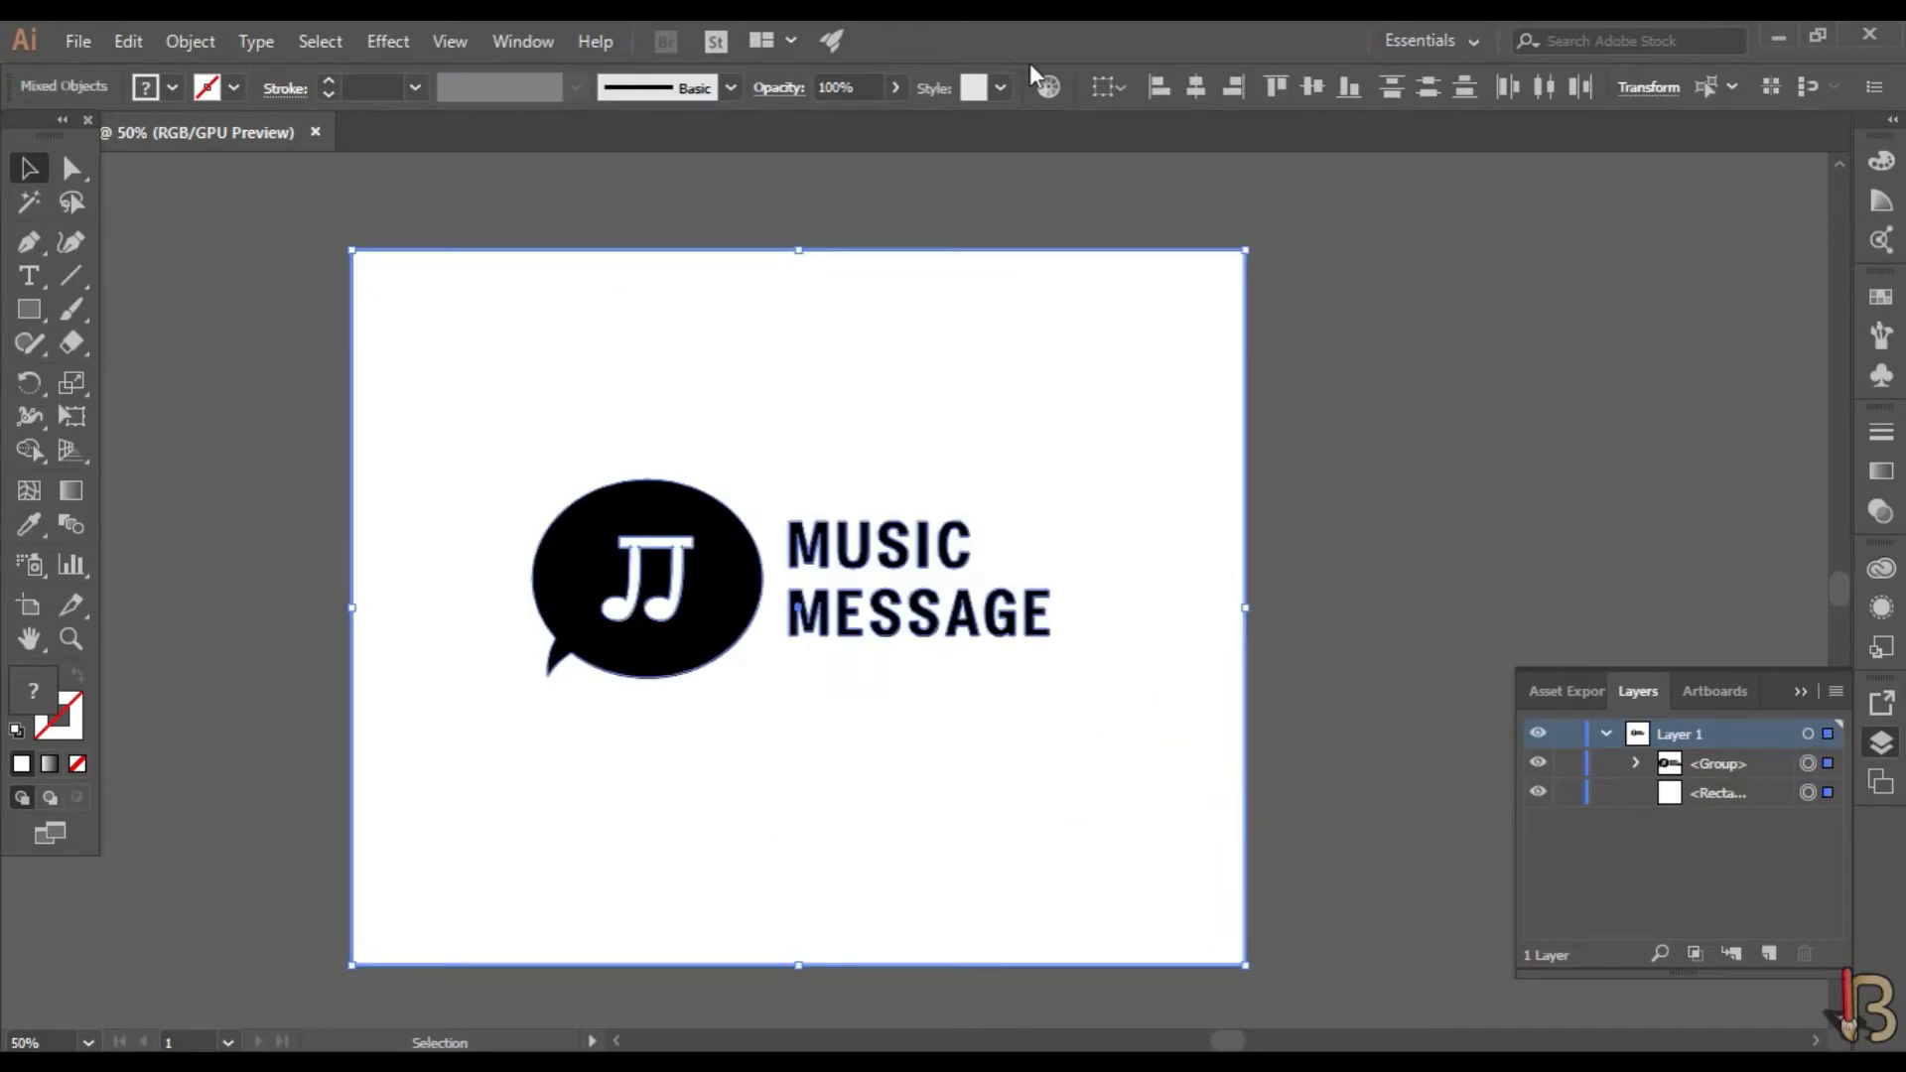
{"action": "left_click", "coordinate": [1194, 88]}
{"action": "left_click", "coordinate": [1321, 85]}
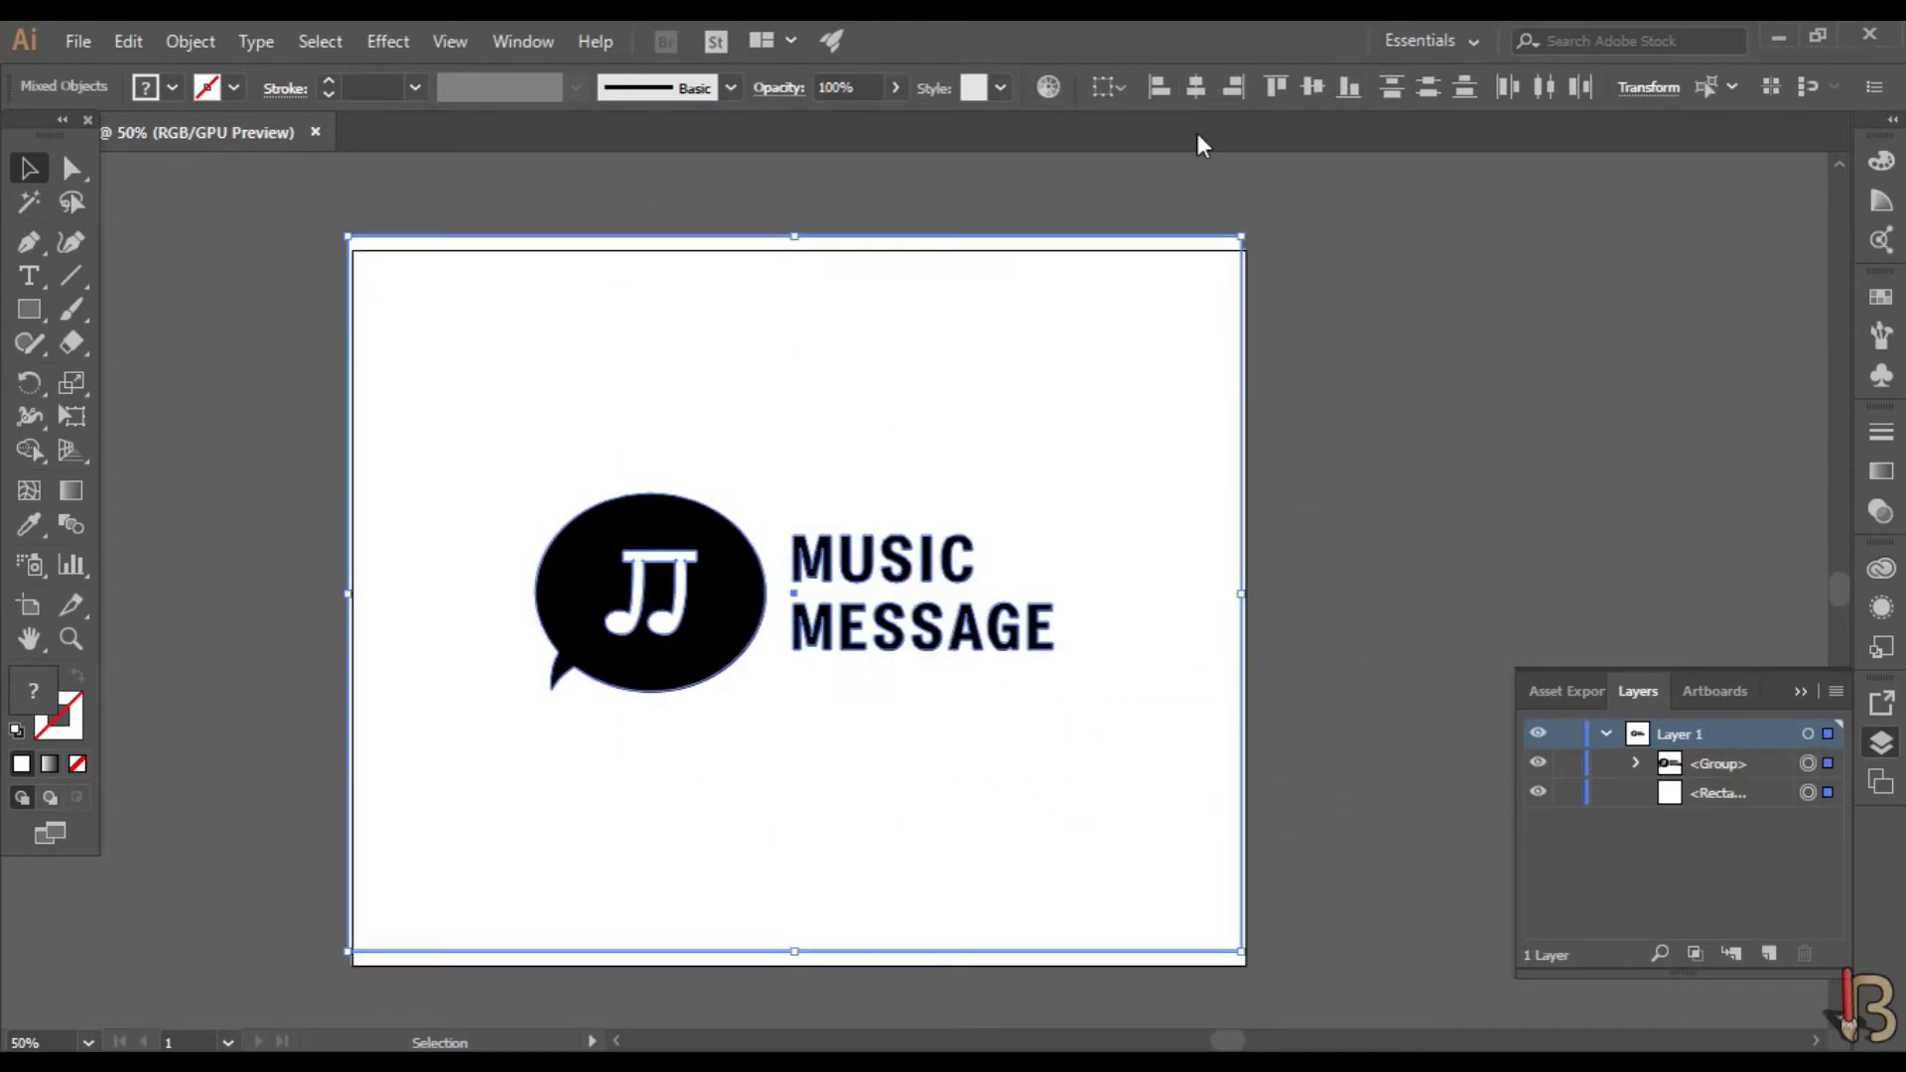
- Move the white rectangle and logo together so the rectangle lines up with the artboard edges
{"action": "scroll", "coordinate": [353, 198], "scroll_direction": "up", "scroll_amount": 3}
{"action": "left_click_drag", "start_coordinate": [413, 325], "coordinate": [425, 368]}
{"action": "left_click", "coordinate": [451, 324]}
{"action": "scroll", "coordinate": [568, 472], "scroll_direction": "down", "scroll_amount": 3}
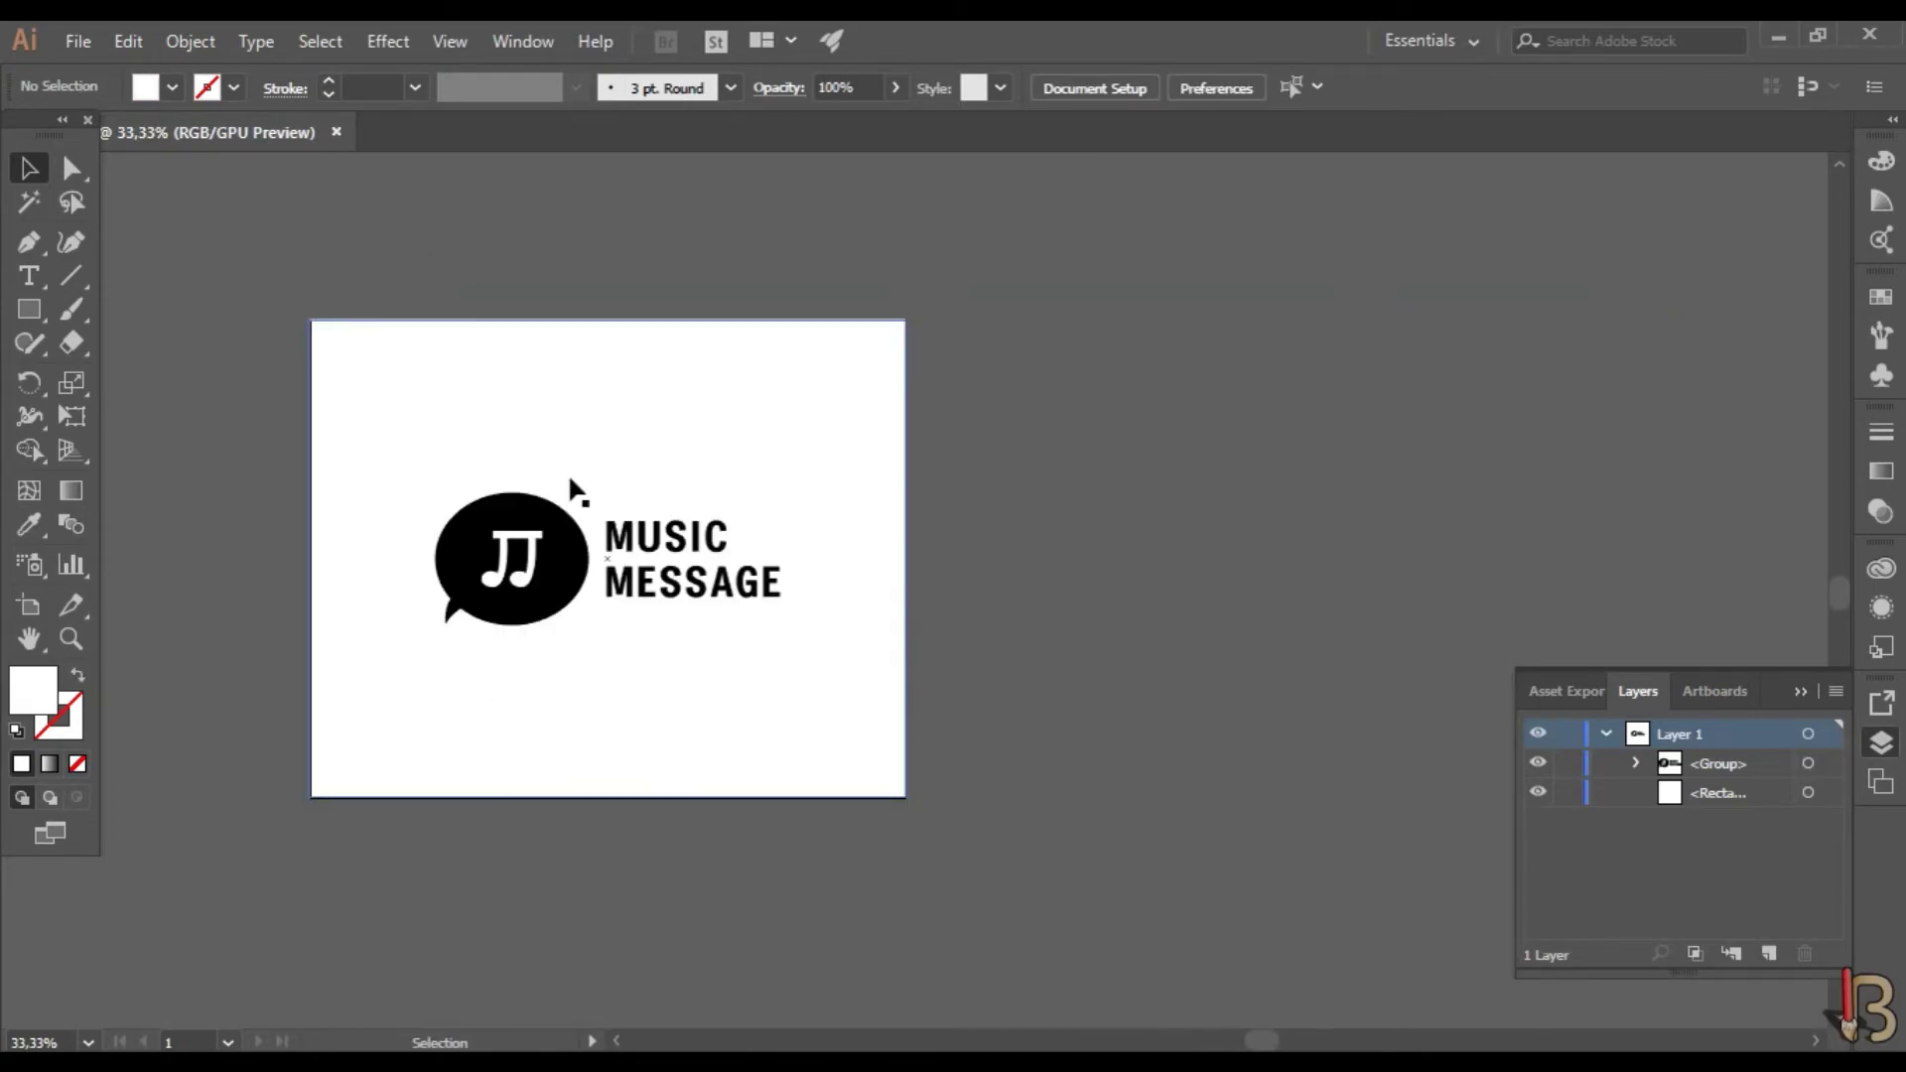
- Scale the logo group down slightly about its center, keeping it in the middle of the artboard
{"action": "scroll", "coordinate": [568, 472], "scroll_direction": "up", "scroll_amount": 1}
{"action": "left_click", "coordinate": [470, 635]}
{"action": "left_click_drag", "start_coordinate": [396, 653], "coordinate": [436, 644]}
{"action": "left_click", "coordinate": [963, 498]}
{"action": "scroll", "coordinate": [663, 518], "scroll_direction": "down", "scroll_amount": 2}
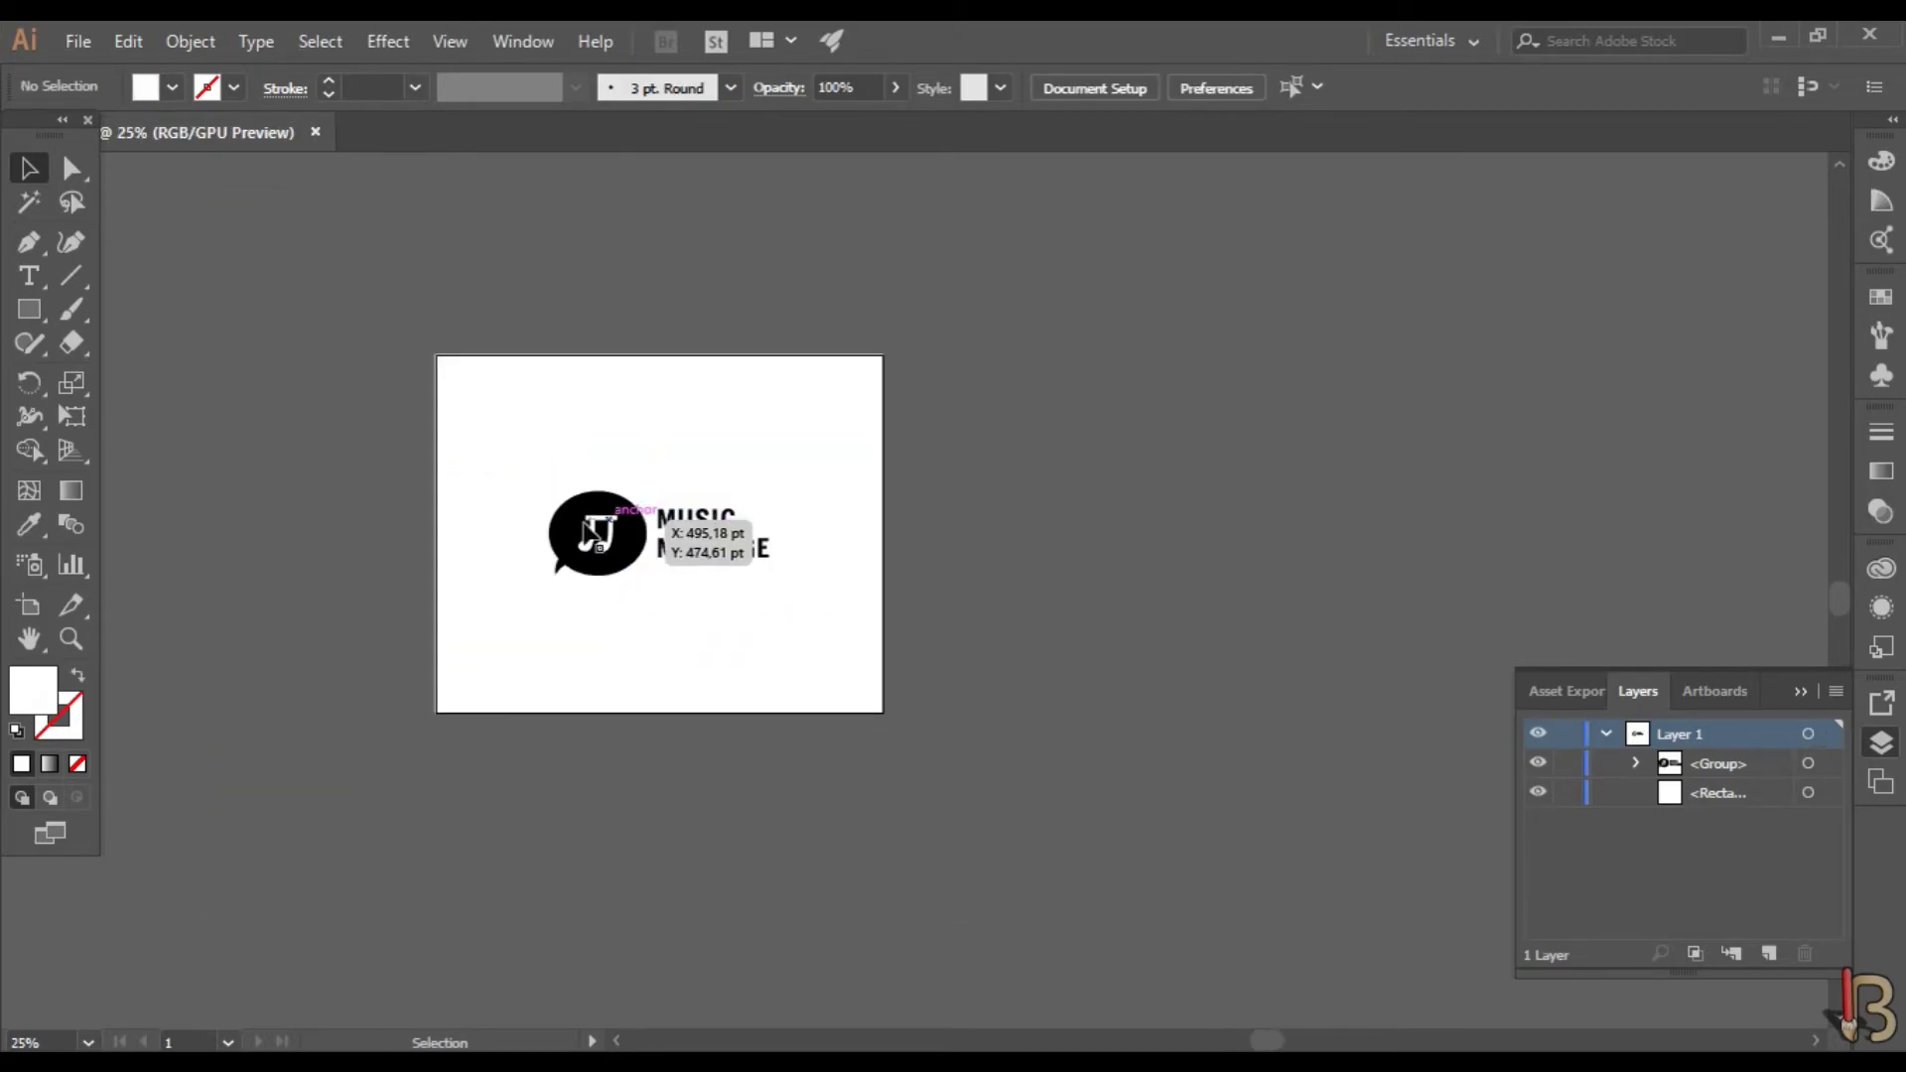
{"action": "scroll", "coordinate": [1248, 669], "scroll_direction": "down", "scroll_amount": 1}
{"action": "scroll", "coordinate": [885, 598], "scroll_direction": "up", "scroll_amount": 3}
{"action": "scroll", "coordinate": [874, 602], "scroll_direction": "up", "scroll_amount": 1}
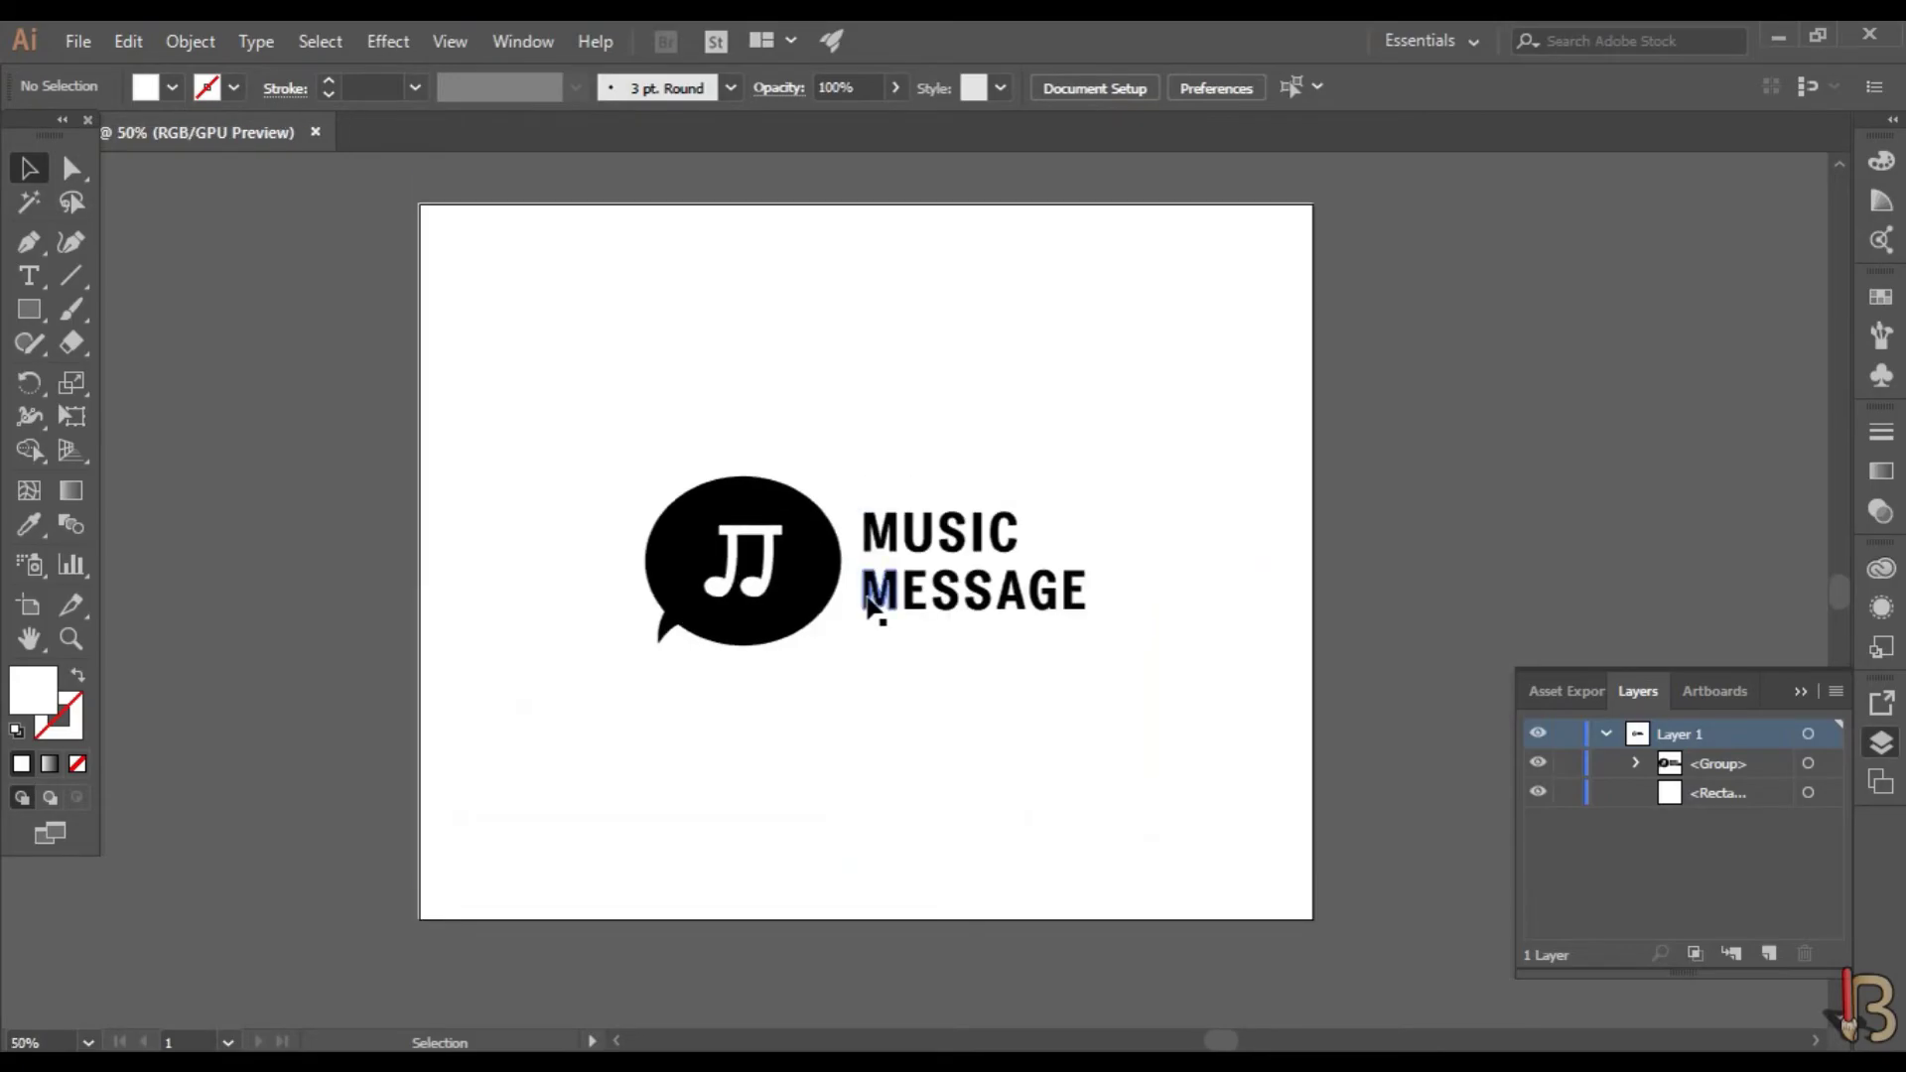